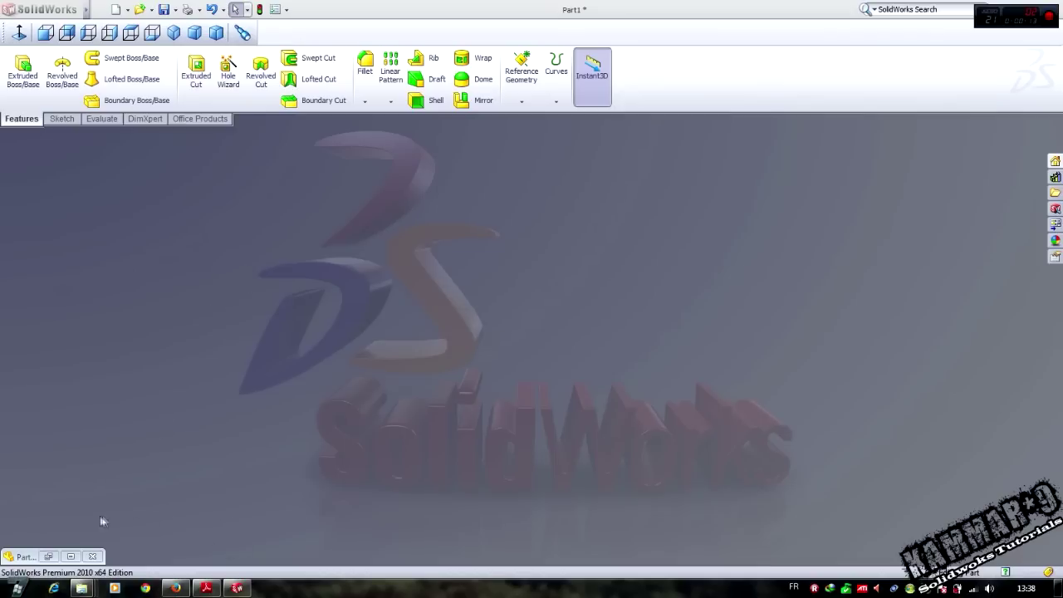
# - Switch to Firefox, open the spiral bevel gears image result and examine the HowStuffWorks page on bevel gears
pyautogui.click(175, 588)
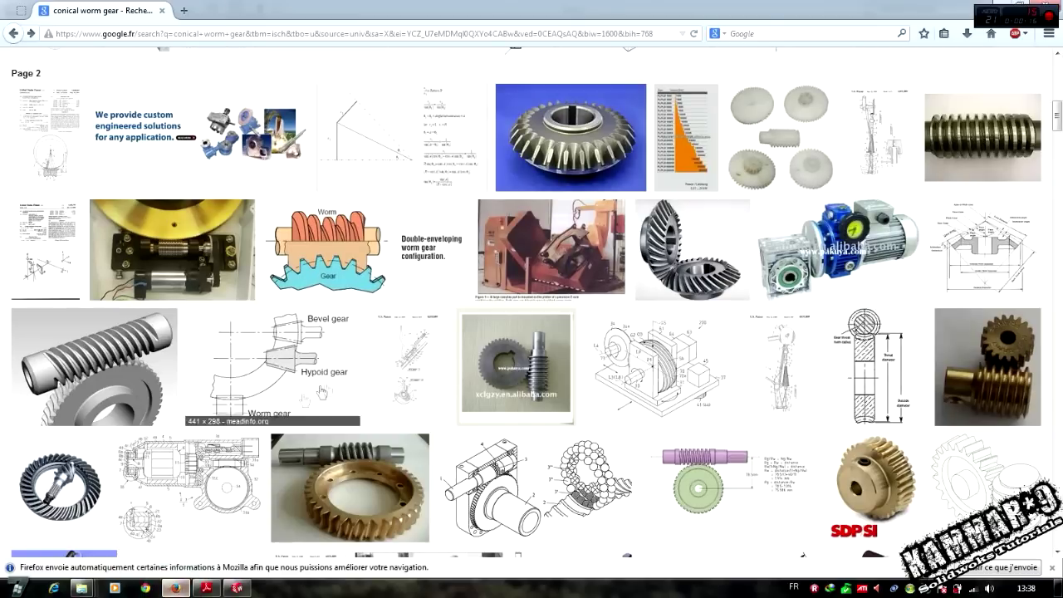
pyautogui.click(688, 245)
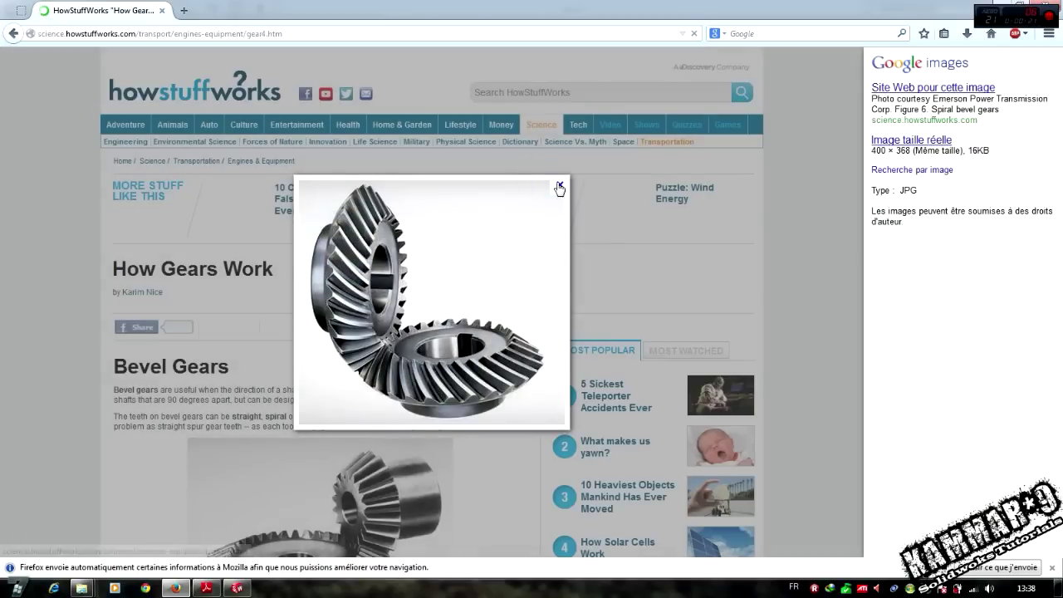
pyautogui.click(279, 334)
pyautogui.scroll(-3, 348, 382)
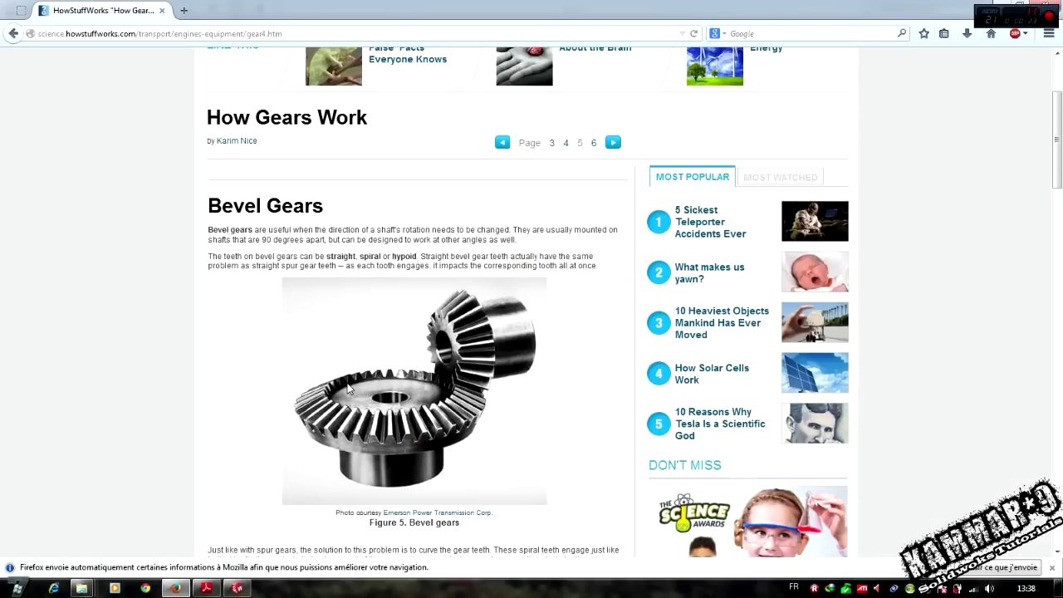
# - Switch to SolidWorks, restore the Part1 window and examine the finished gear's teeth, back face and feature list
pyautogui.click(238, 588)
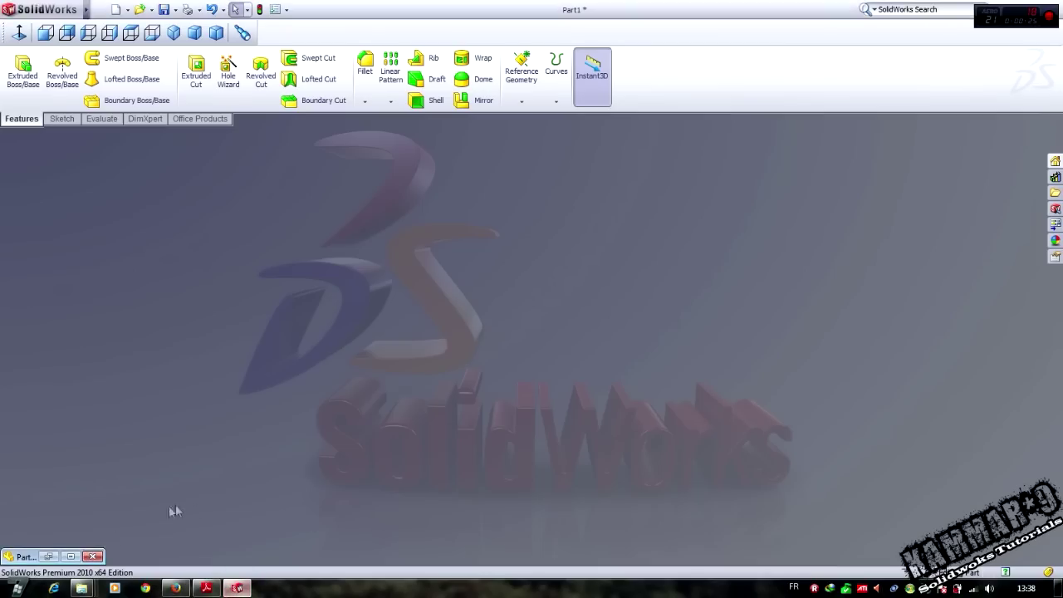
pyautogui.click(46, 557)
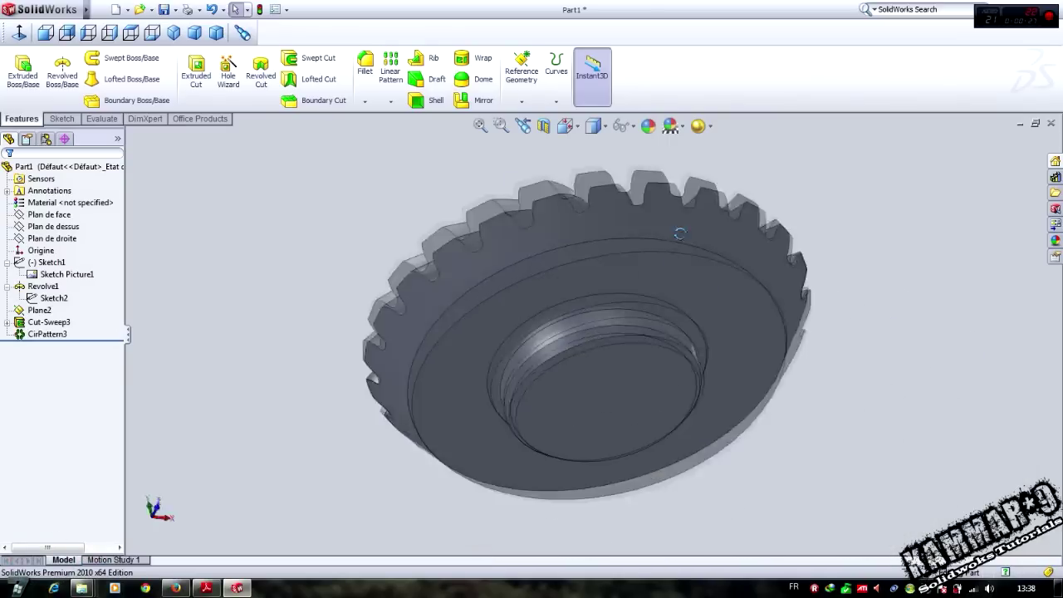
pyautogui.moveTo(680, 234); pyautogui.dragTo(684, 386, button='middle')
pyautogui.scroll(-2, 684, 374)
pyautogui.middleClick(673, 330)
pyautogui.moveTo(673, 331)
pyautogui.mouseDown(button='middle')
pyautogui.moveTo(762, 420)
pyautogui.moveTo(689, 408)
pyautogui.mouseUp(button='middle')
pyautogui.scroll(1, 594, 349)
pyautogui.click(6, 285)
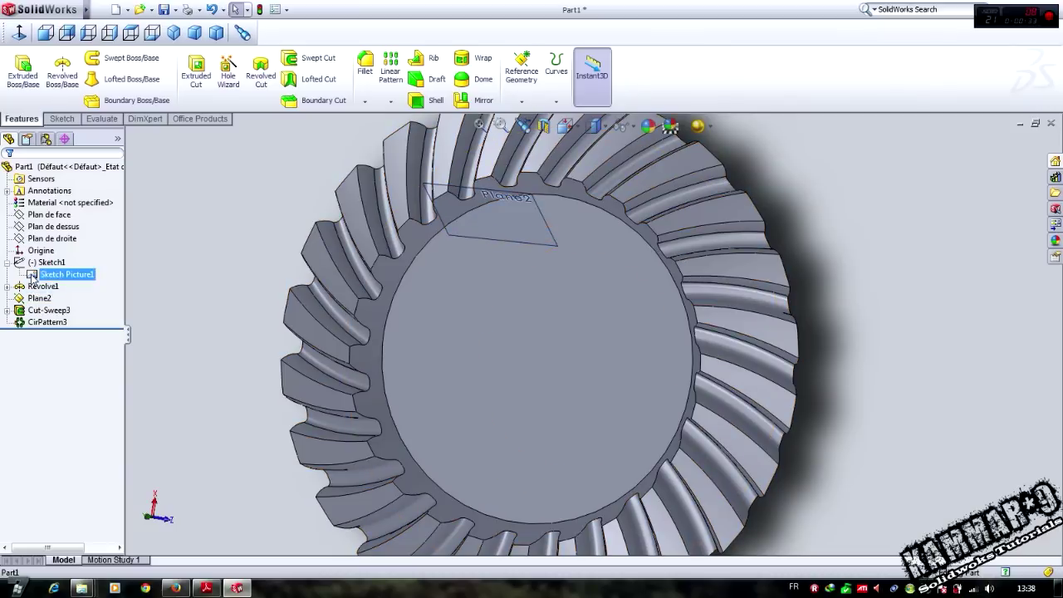
pyautogui.scroll(2, 736, 345)
pyautogui.scroll(2, 735, 345)
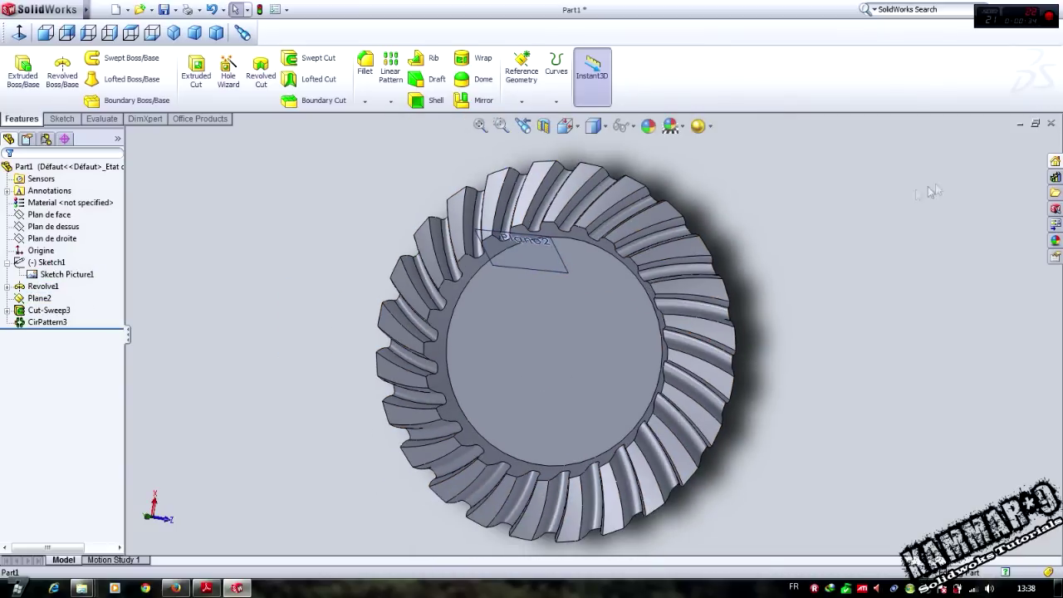
# - Minimize the finished gear part and create a new part document
pyautogui.click(1020, 123)
pyautogui.click(115, 9)
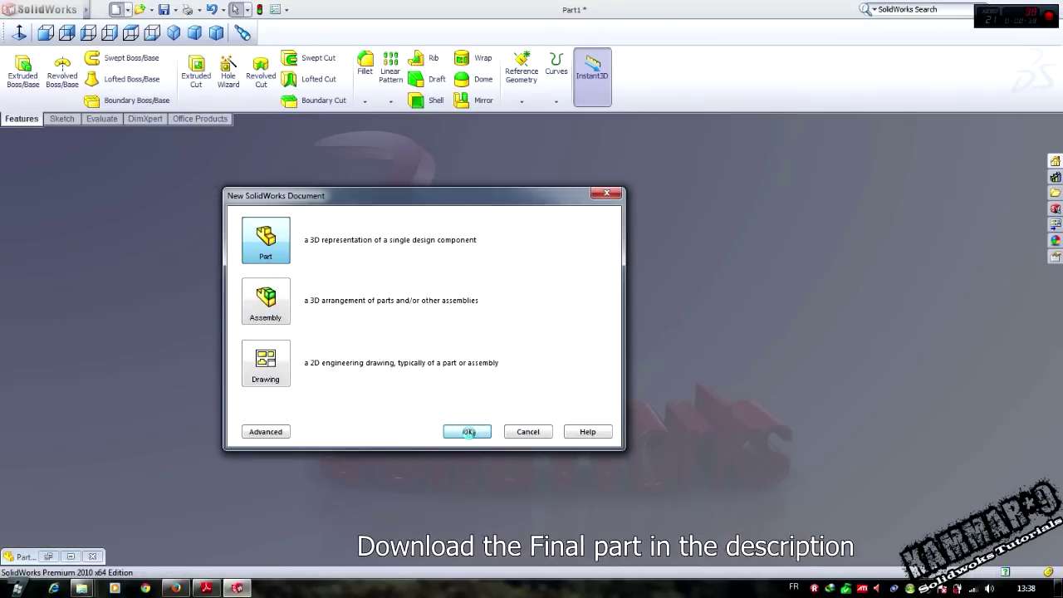
pyautogui.click(468, 432)
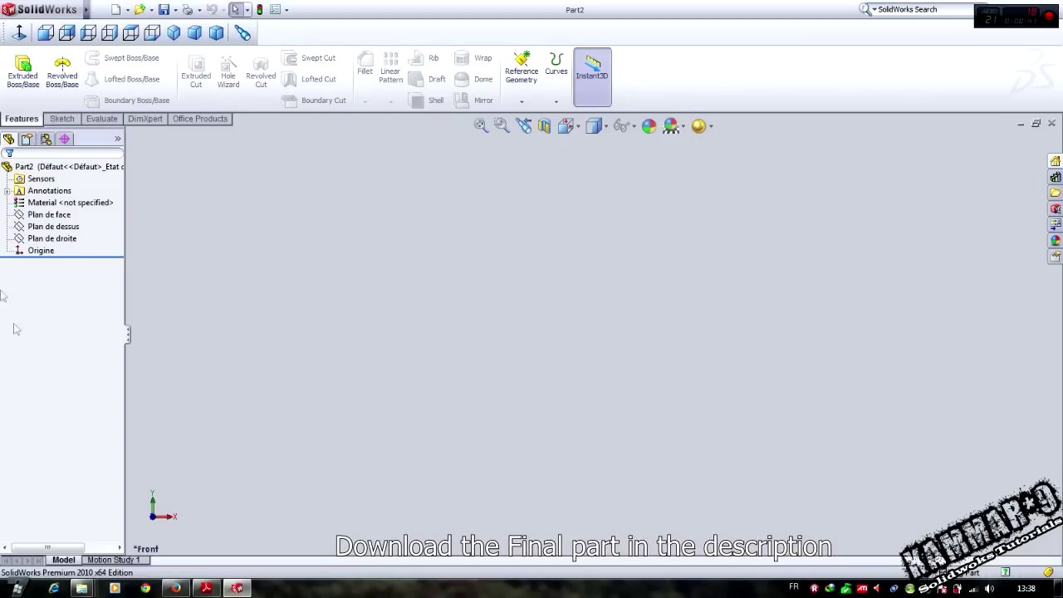
# - Start a new sketch on the front plane (Plan de face)
pyautogui.click(60, 226)
pyautogui.click(62, 216)
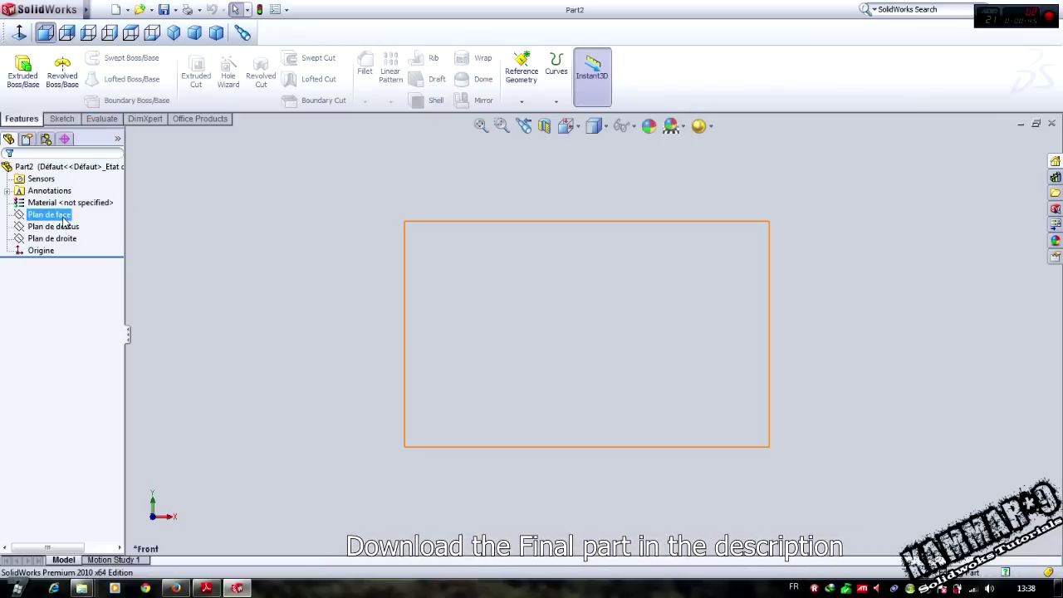
pyautogui.click(67, 214)
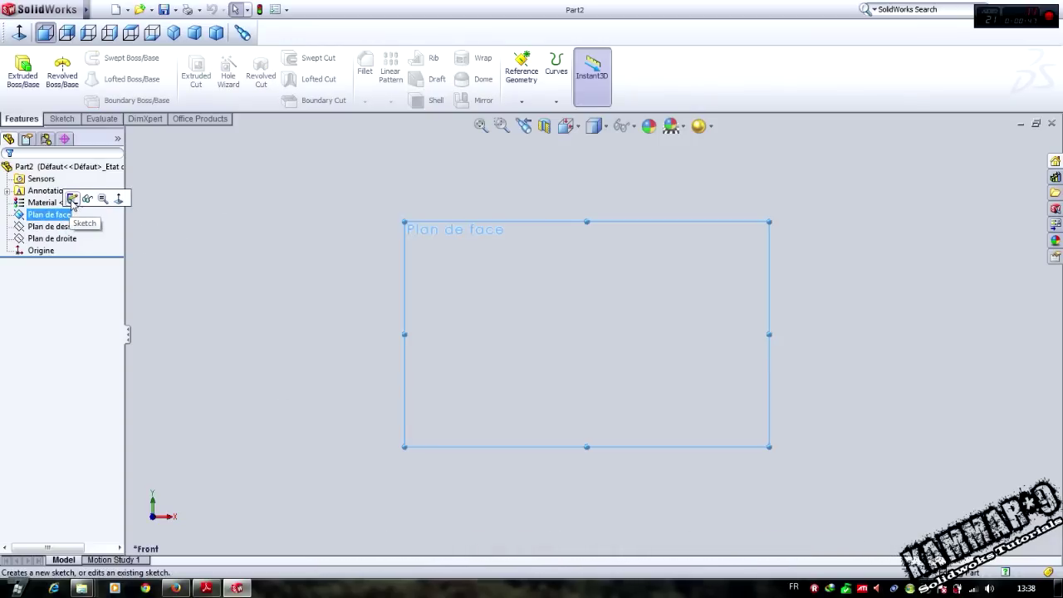
pyautogui.click(72, 198)
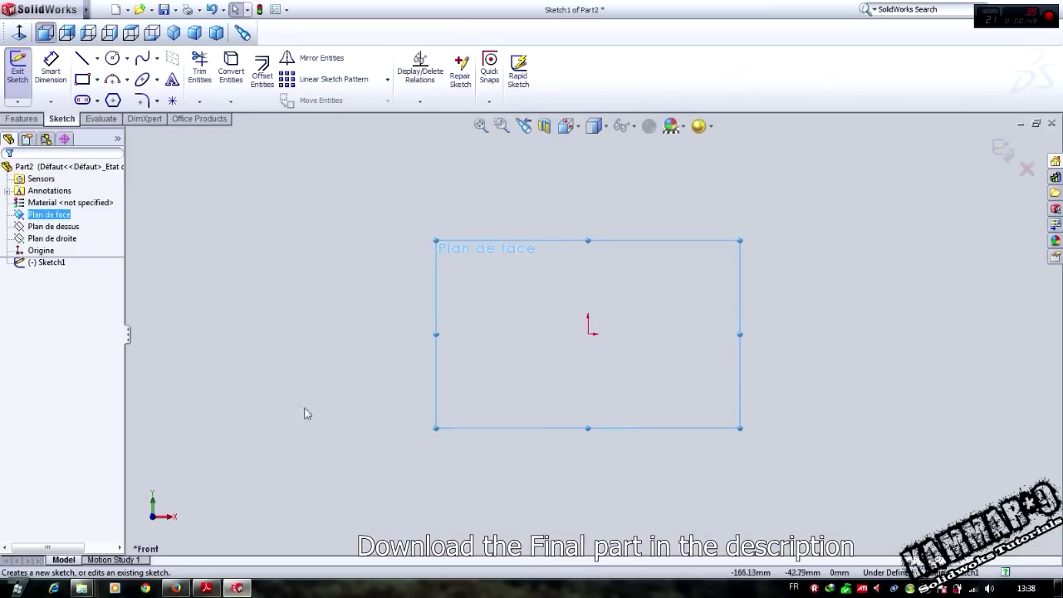
# - Switch to Adobe Reader and capture the 'Engrenage à axes perpendiculaires' gear drawing on page 302 with Outil Capture
pyautogui.click(206, 590)
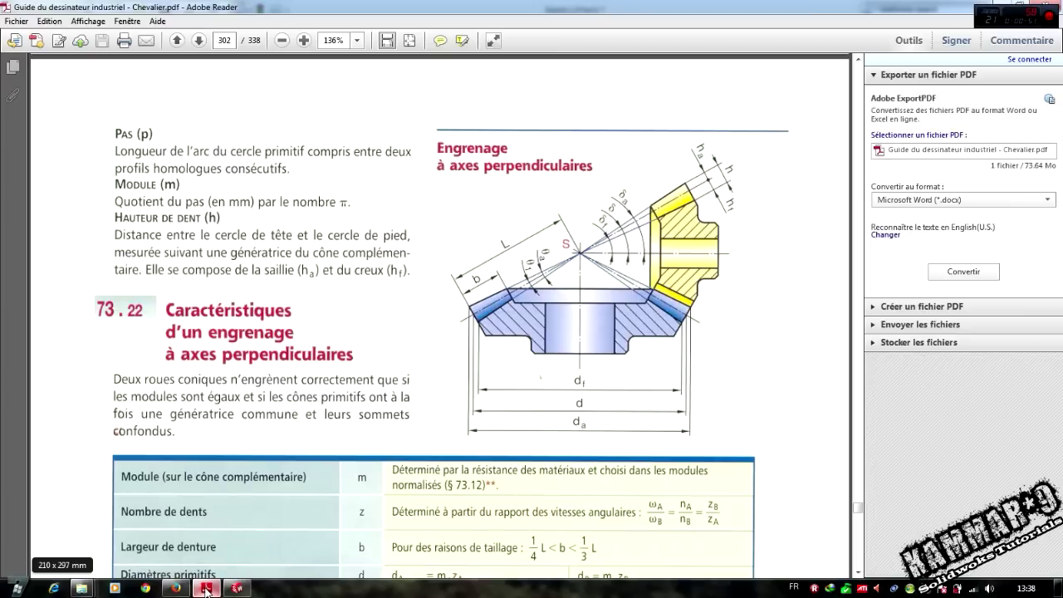
pyautogui.scroll(1, 525, 307)
pyautogui.scroll(-1, 594, 266)
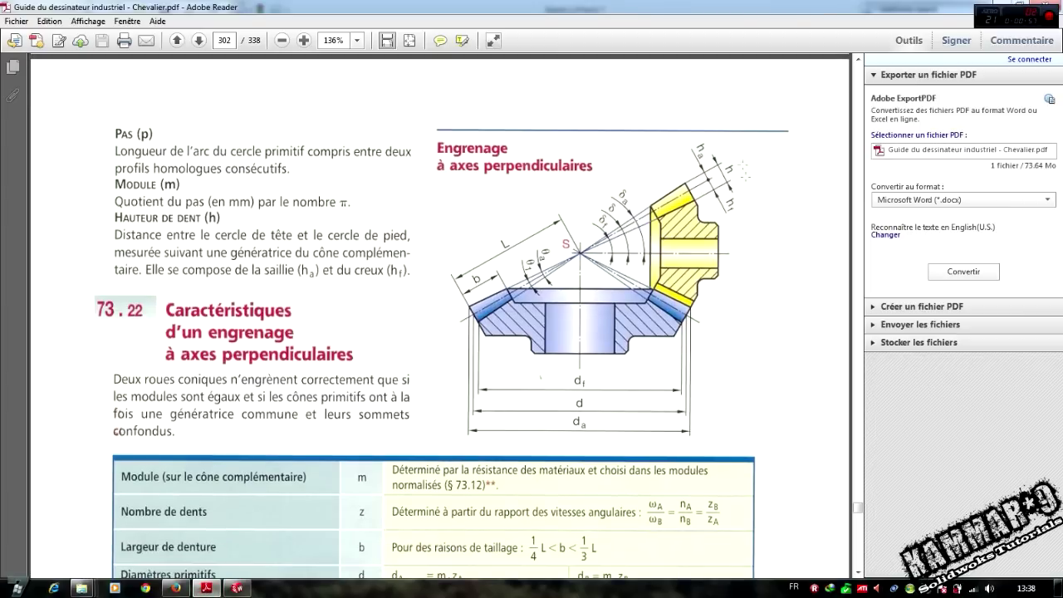
pyautogui.click(15, 588)
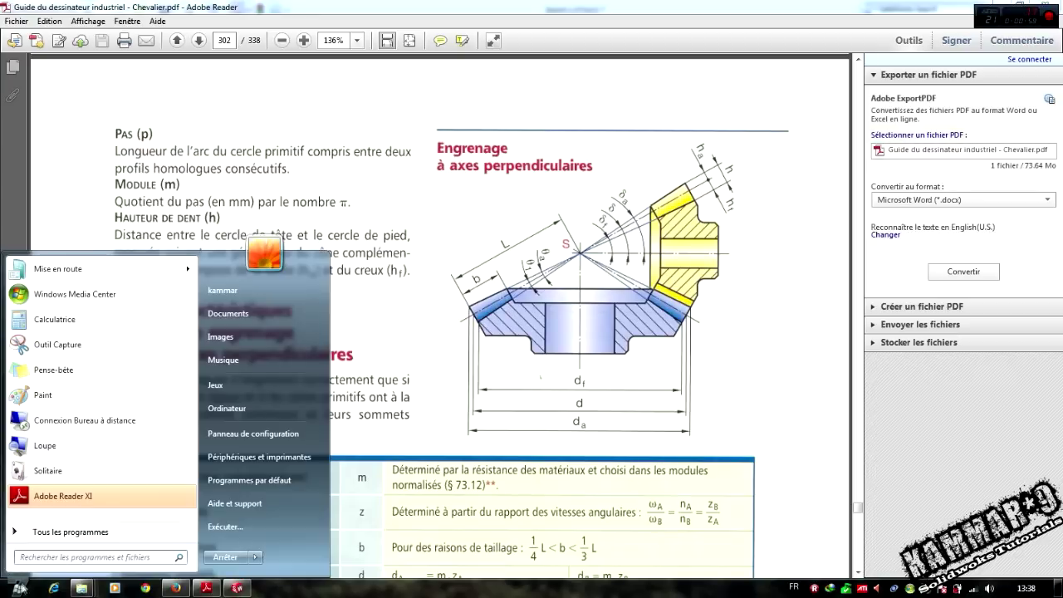
pyautogui.click(66, 532)
pyautogui.click(17, 588)
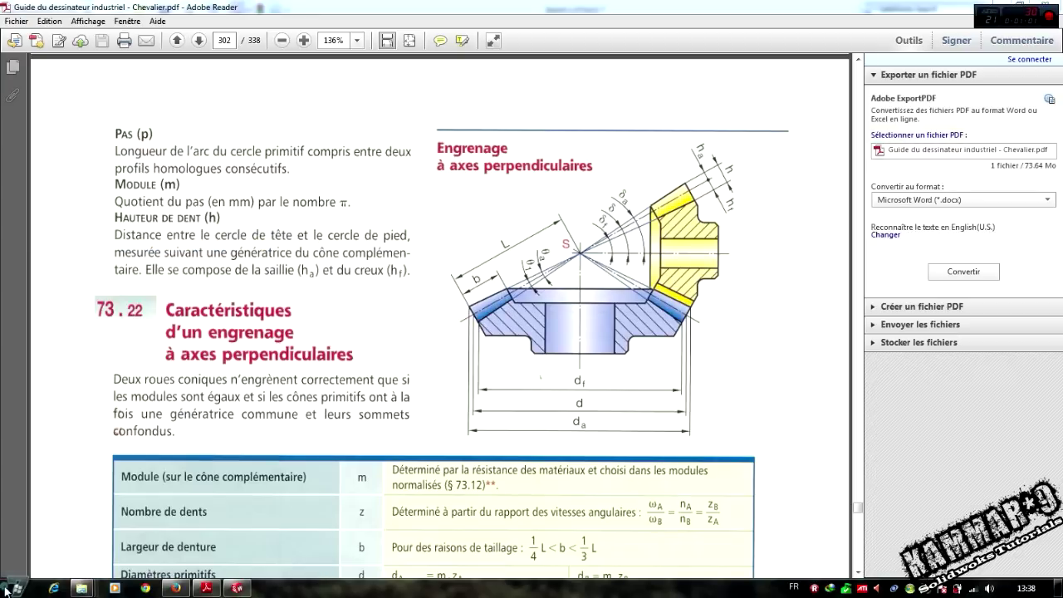
pyautogui.click(16, 588)
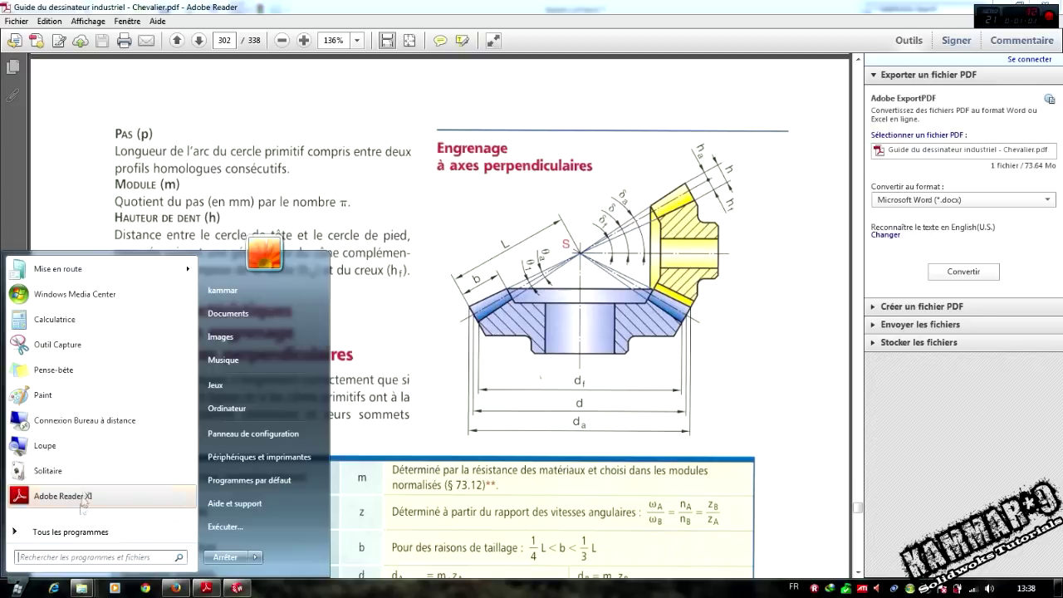
pyautogui.click(58, 345)
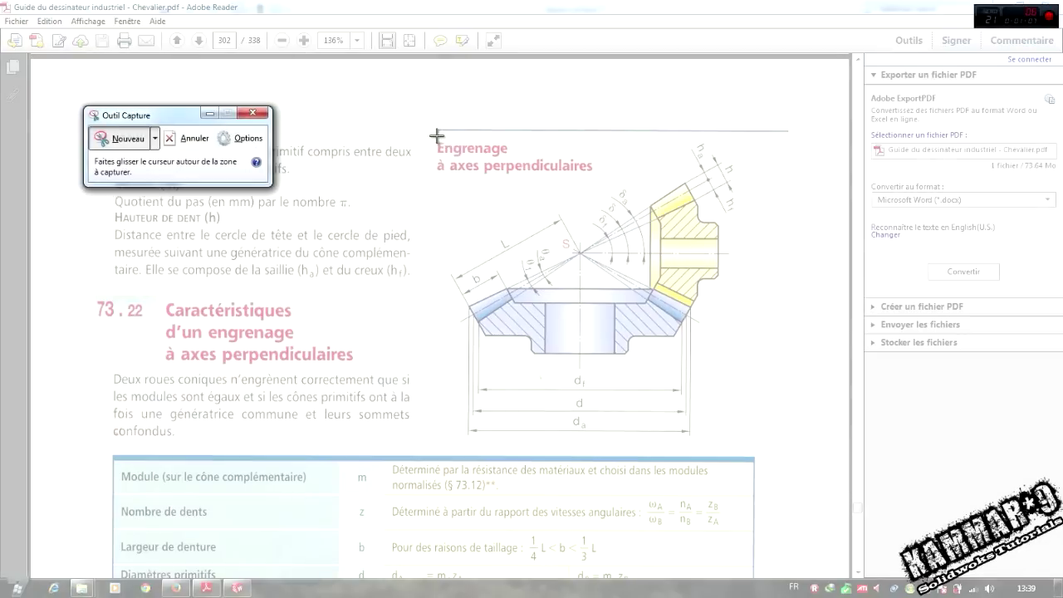
pyautogui.moveTo(431, 133); pyautogui.dragTo(770, 441)
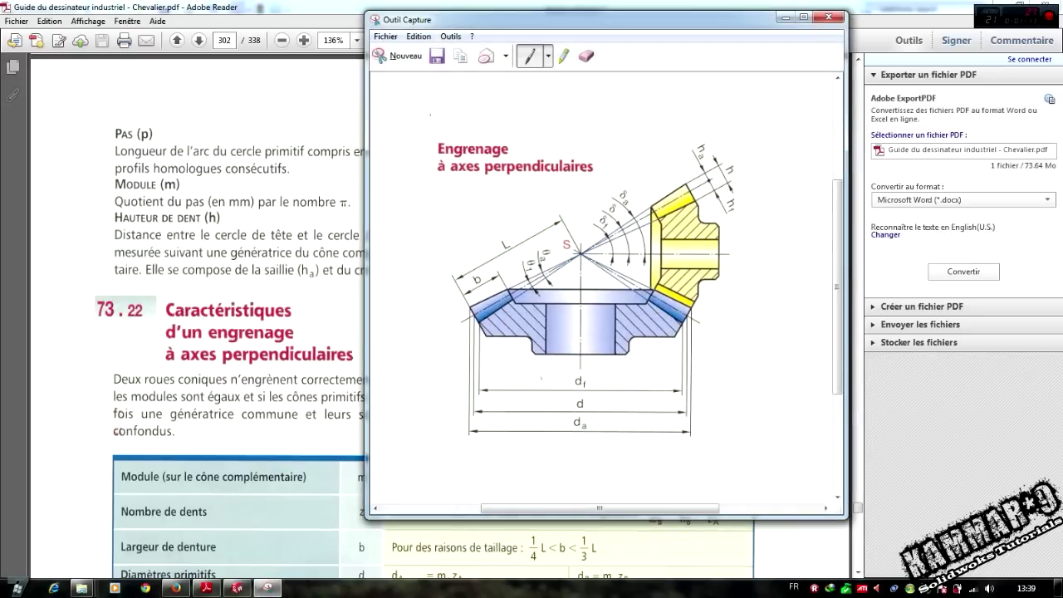
# - Save the captured drawing on the desktop (Bureau) as the PNG file conical2 and minimize the capture window
pyautogui.click(436, 57)
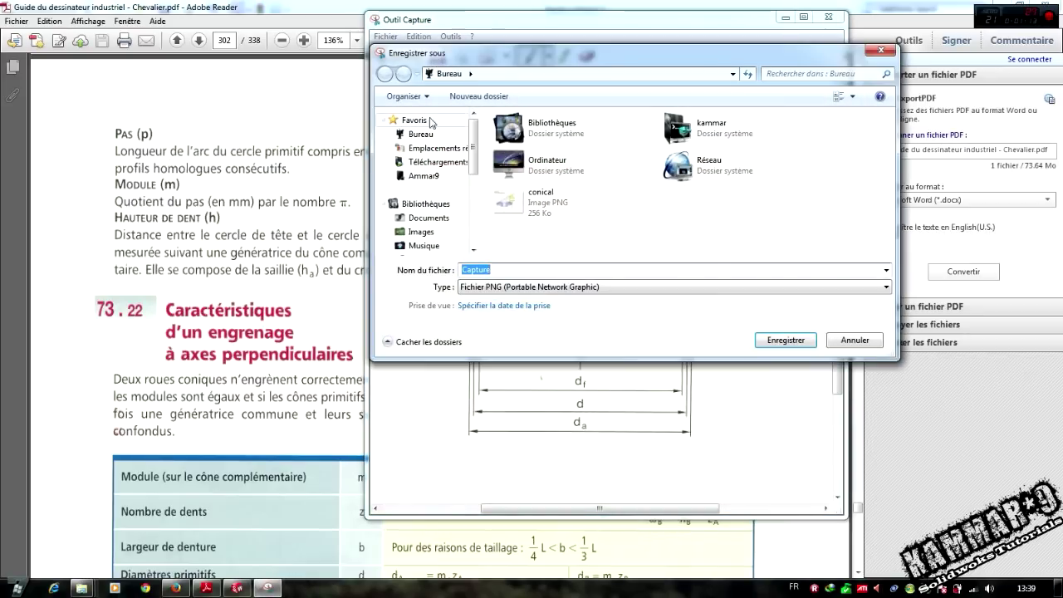
pyautogui.click(421, 133)
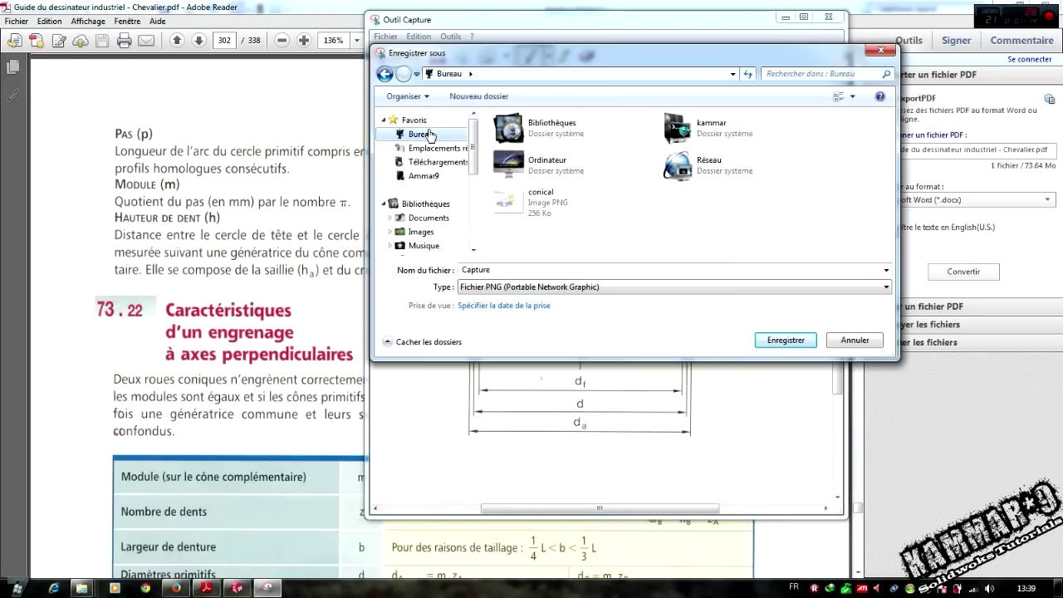
pyautogui.click(555, 214)
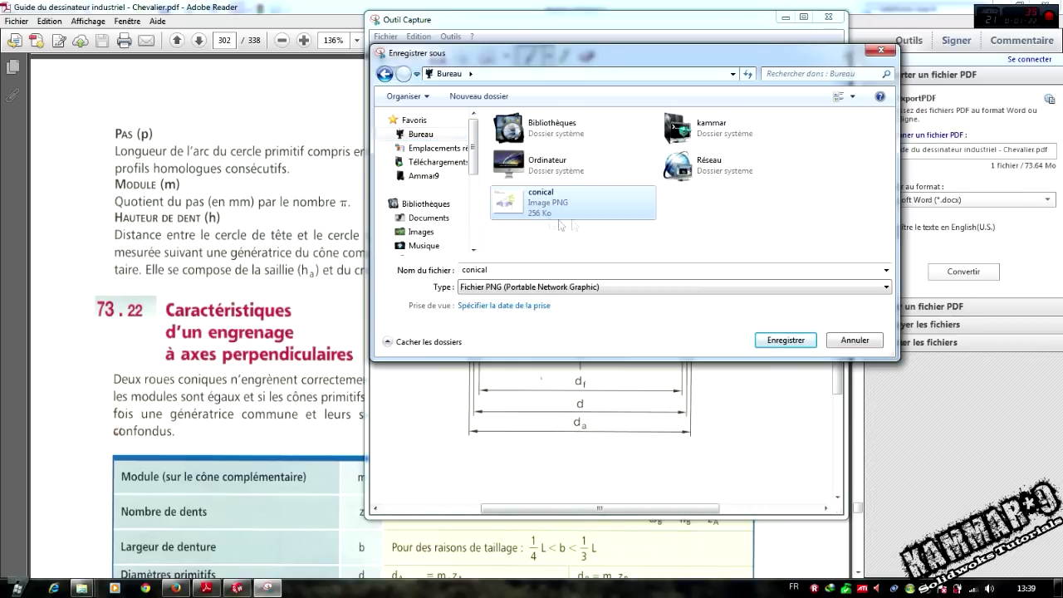
pyautogui.click(503, 269)
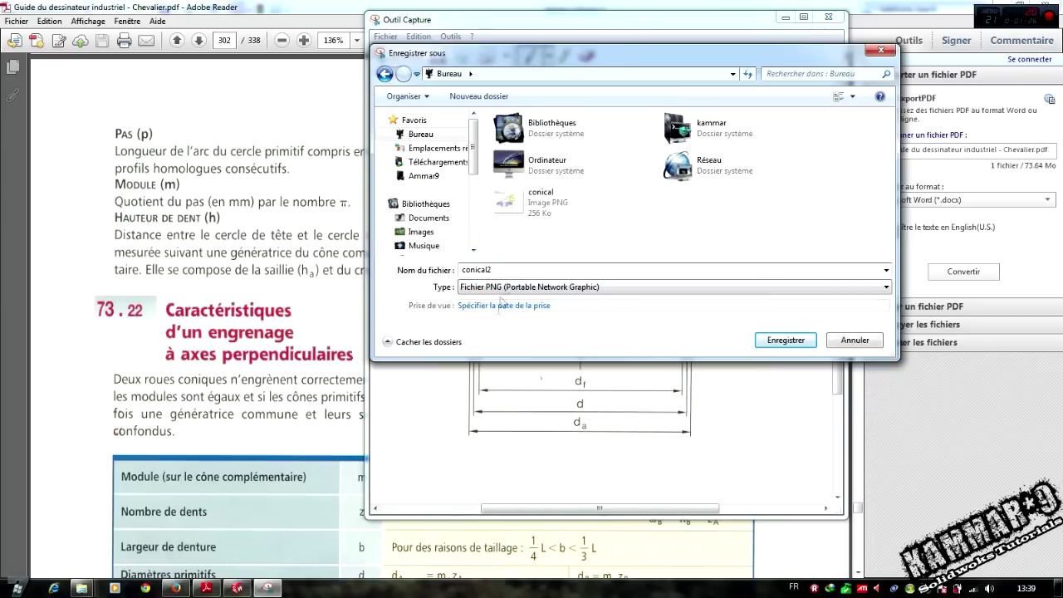
pyautogui.write('2')
pyautogui.click(786, 340)
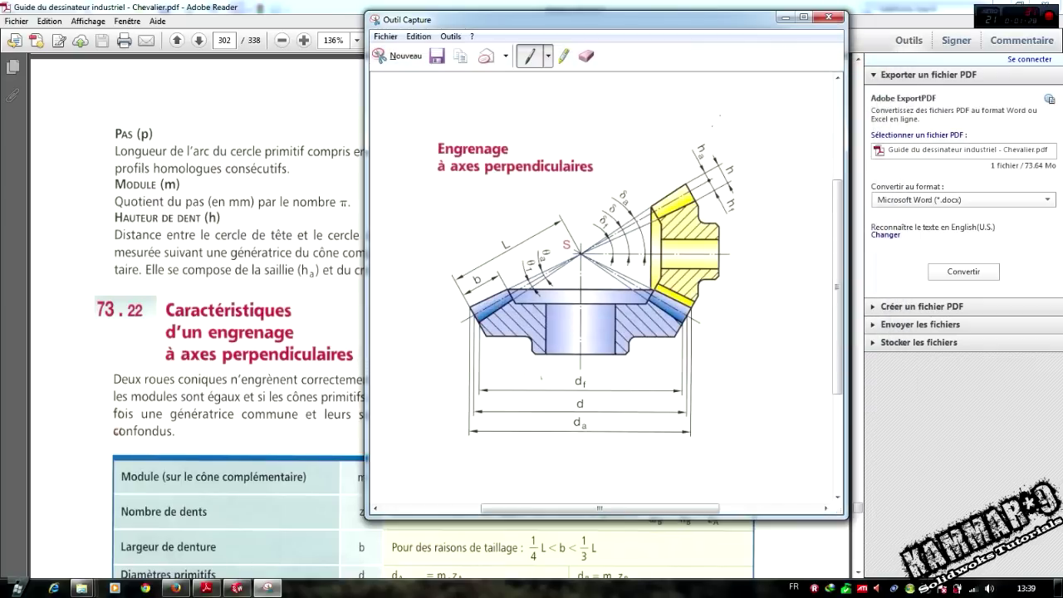
pyautogui.click(784, 18)
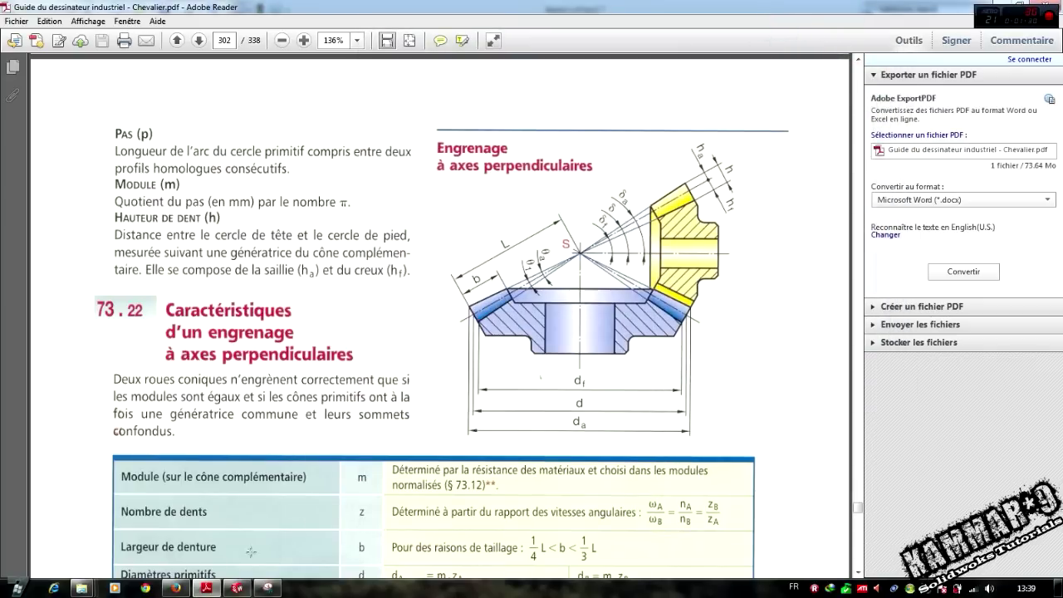
# - Return to SolidWorks and insert conical2 from the desktop as a sketch picture in the front plane sketch
pyautogui.click(238, 588)
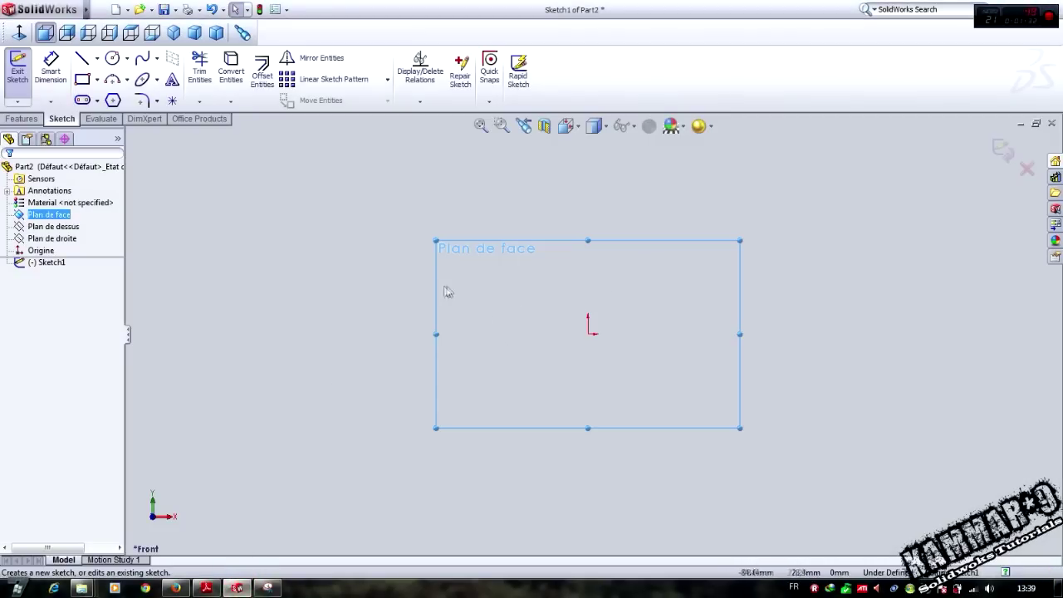
pyautogui.click(411, 292)
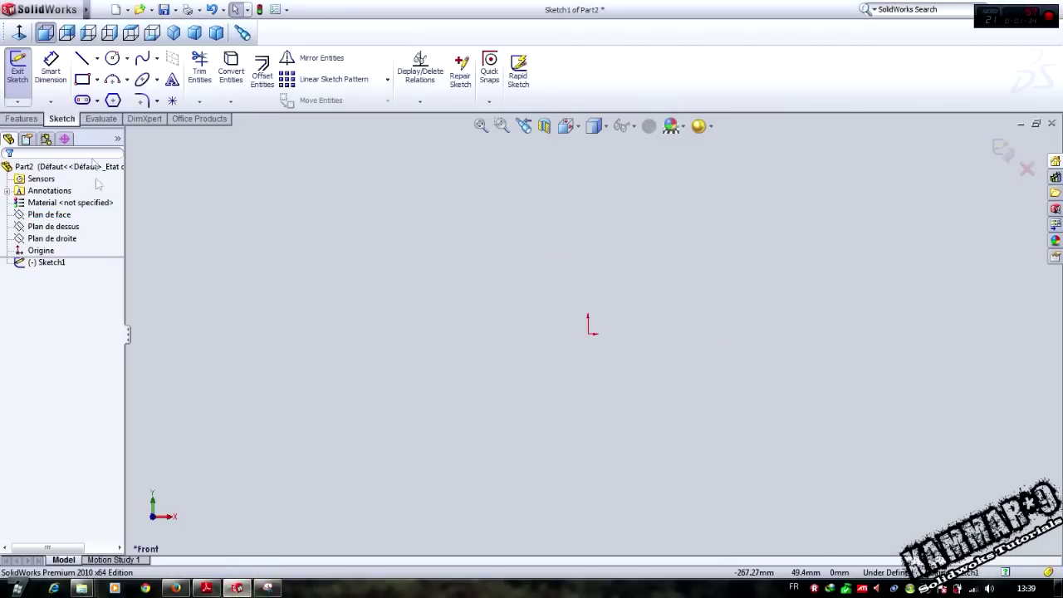
pyautogui.moveTo(92, 9)
pyautogui.click(145, 9)
pyautogui.moveTo(207, 11)
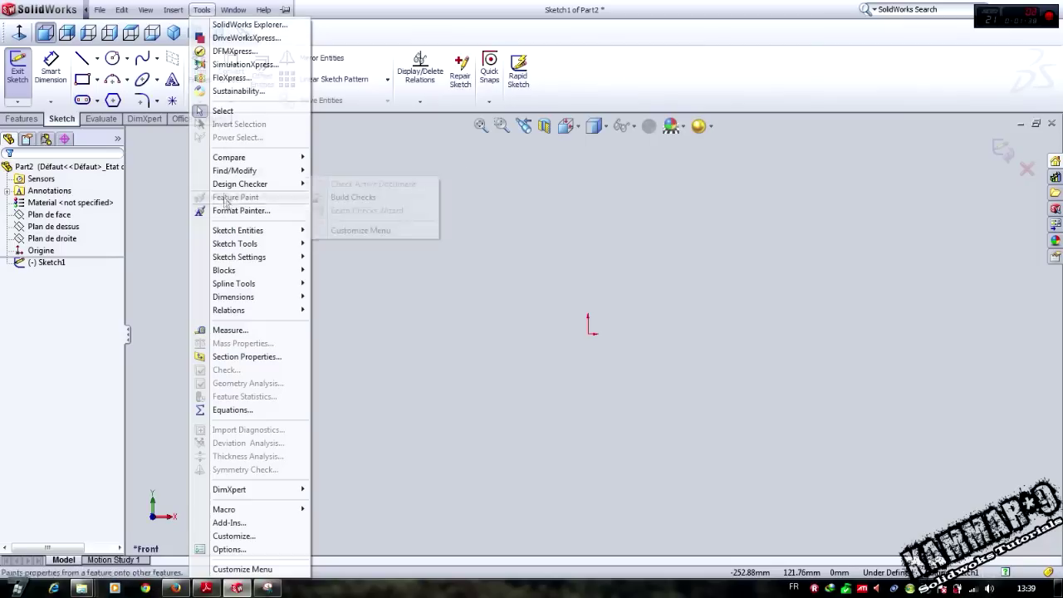
pyautogui.moveTo(239, 242)
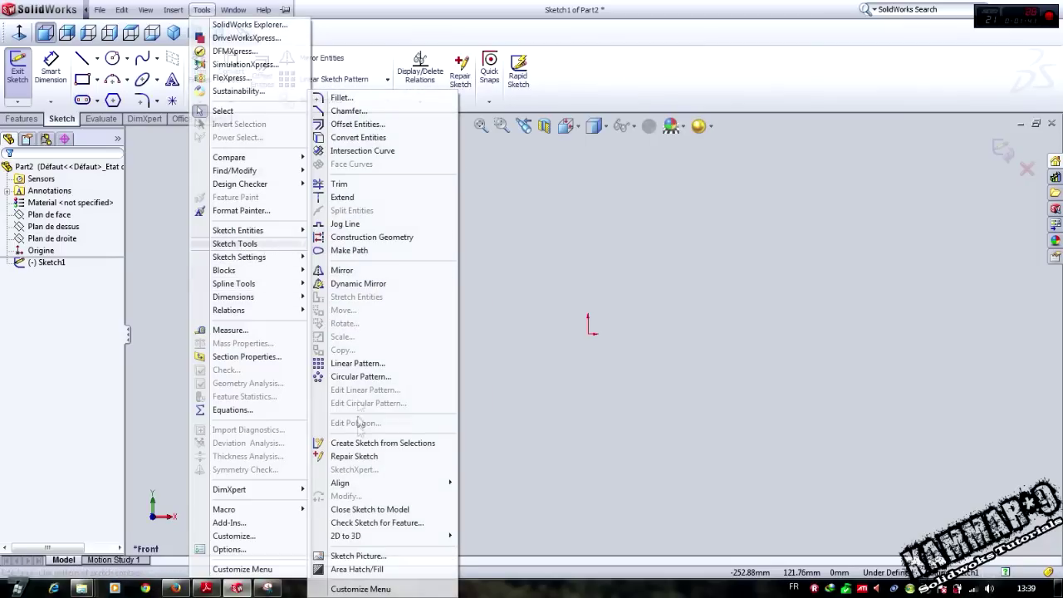
pyautogui.click(383, 555)
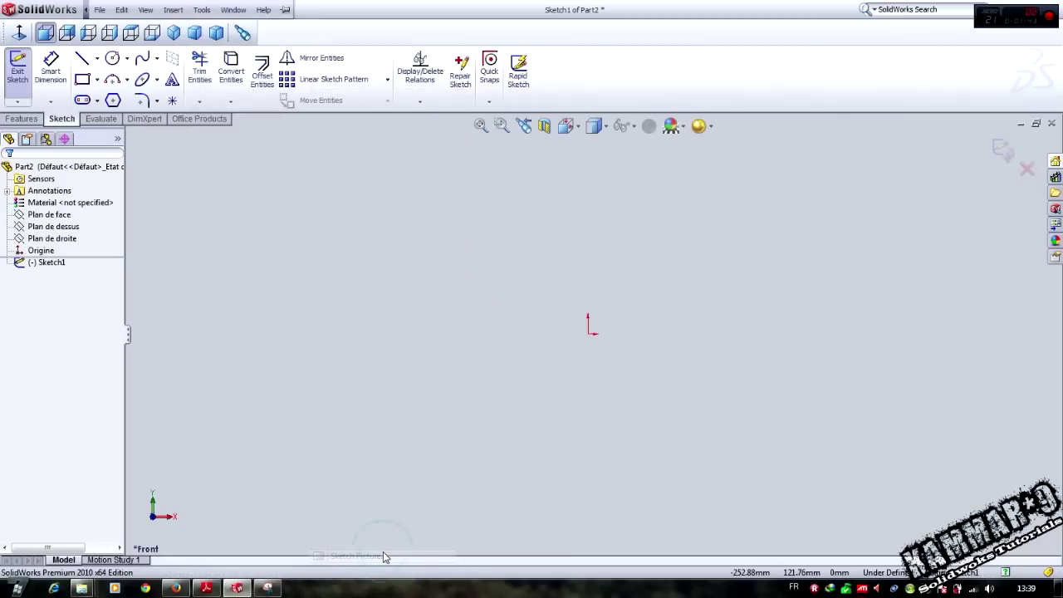
pyautogui.click(655, 247)
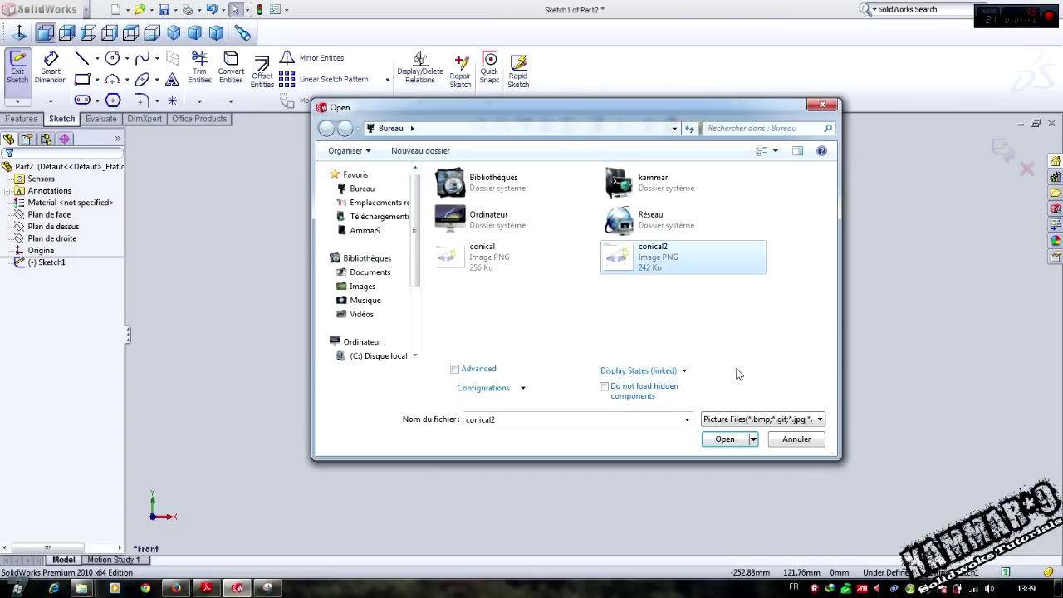
pyautogui.click(728, 439)
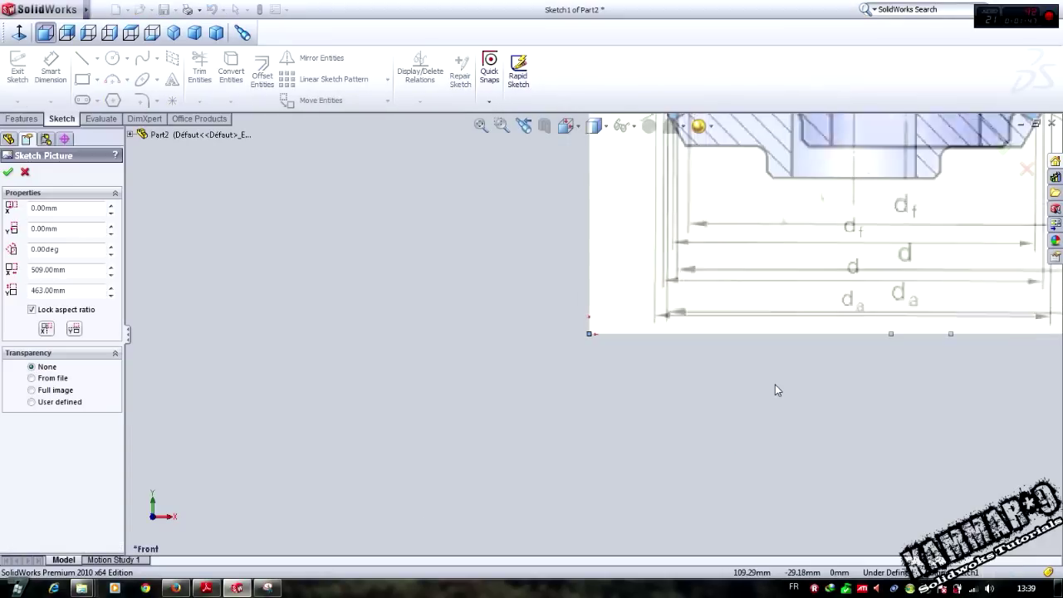
# - Scale the sketch picture to a quarter of its width, 127.25 mm, with the aspect ratio locked, and accept it
pyautogui.press('f')
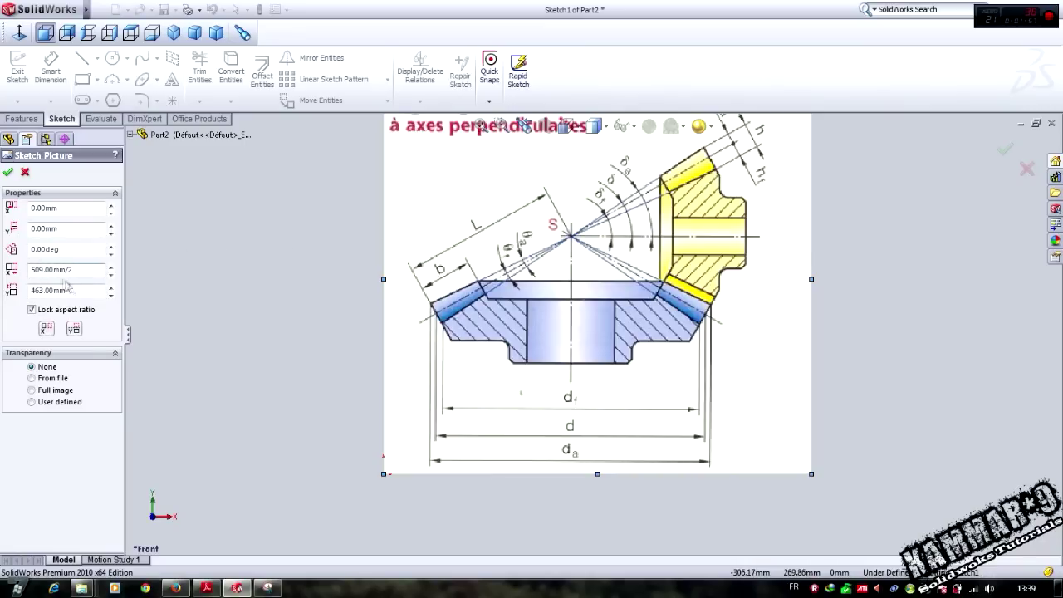
pyautogui.press('Return')
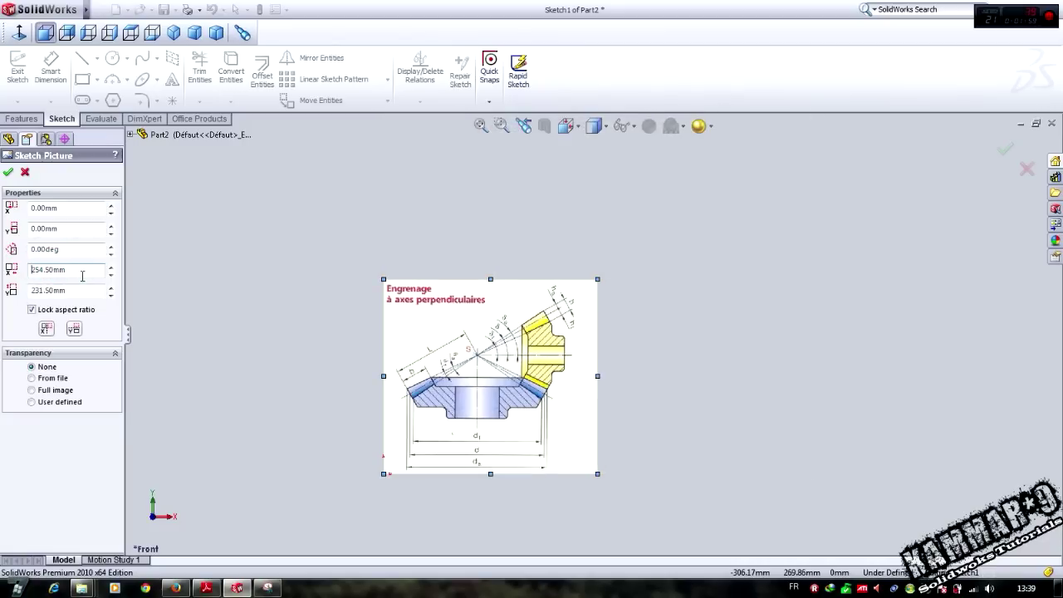
pyautogui.scroll(-1, 513, 440)
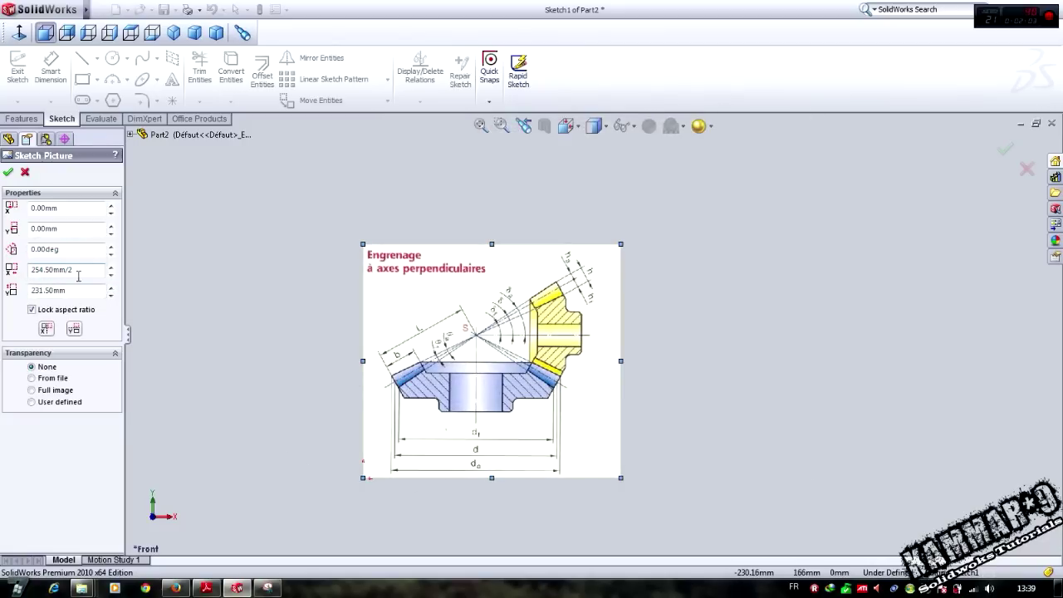
pyautogui.write('/2')
pyautogui.press('Return')
pyautogui.scroll(-6, 387, 505)
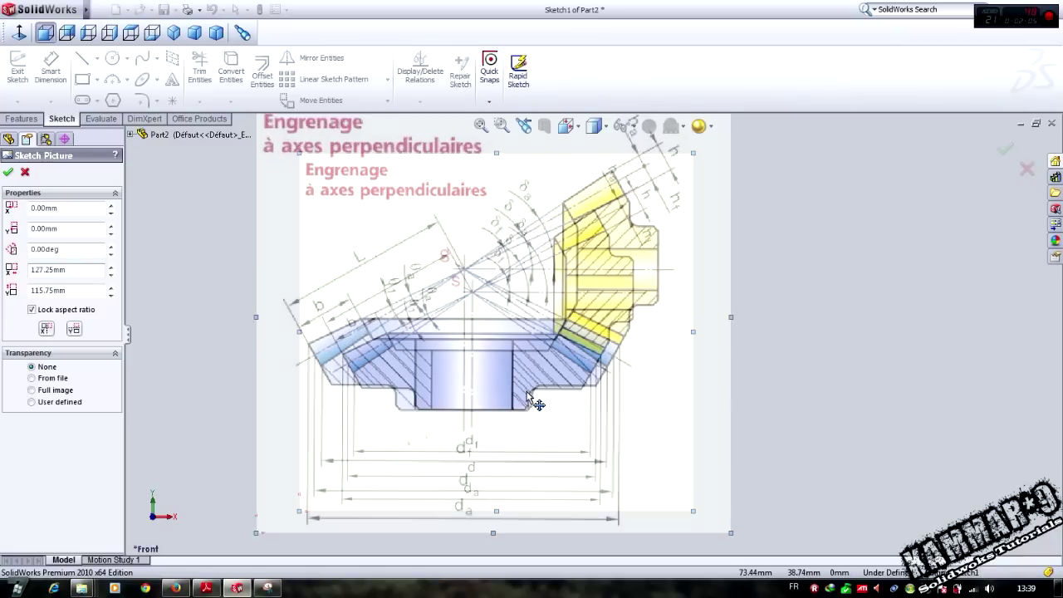
pyautogui.click(9, 173)
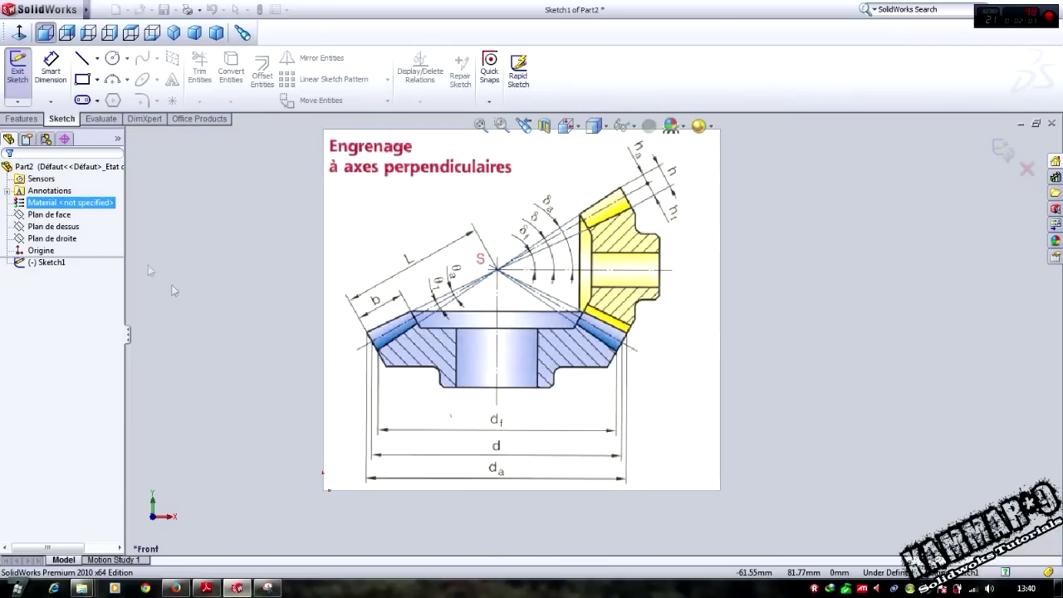
# - Sketch a vertical line about 50 mm long along the blue gear's axis through S and convert it to construction geometry
pyautogui.scroll(-2, 597, 320)
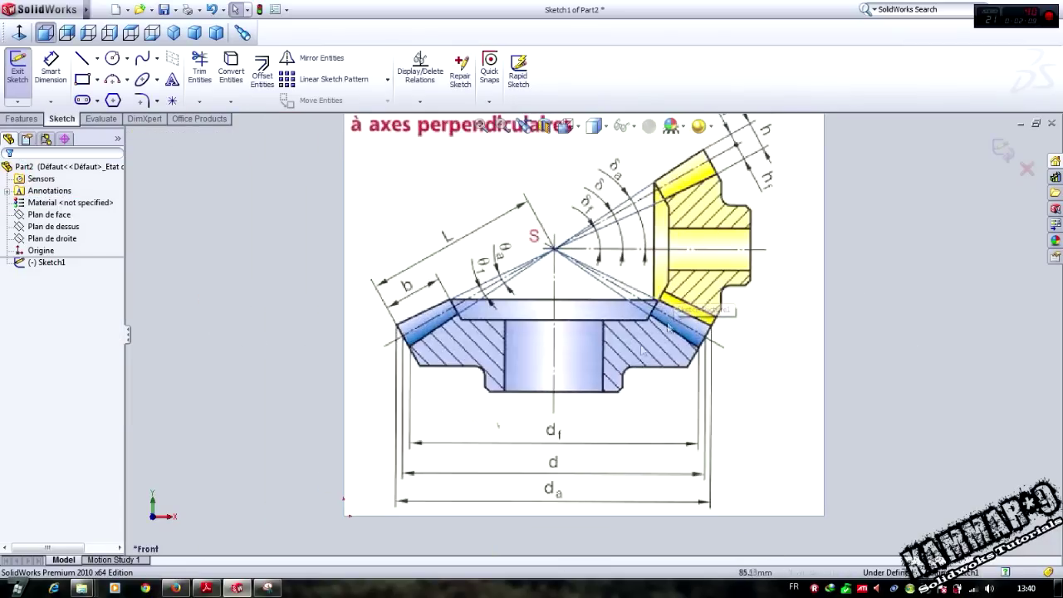
pyautogui.scroll(-2, 594, 320)
pyautogui.scroll(-1, 595, 319)
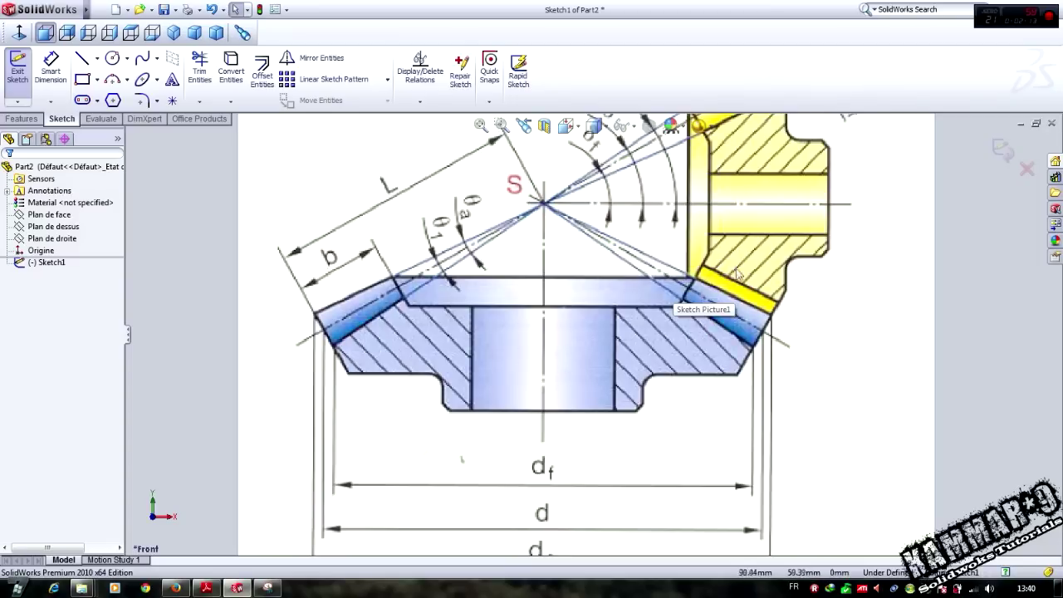
pyautogui.click(81, 58)
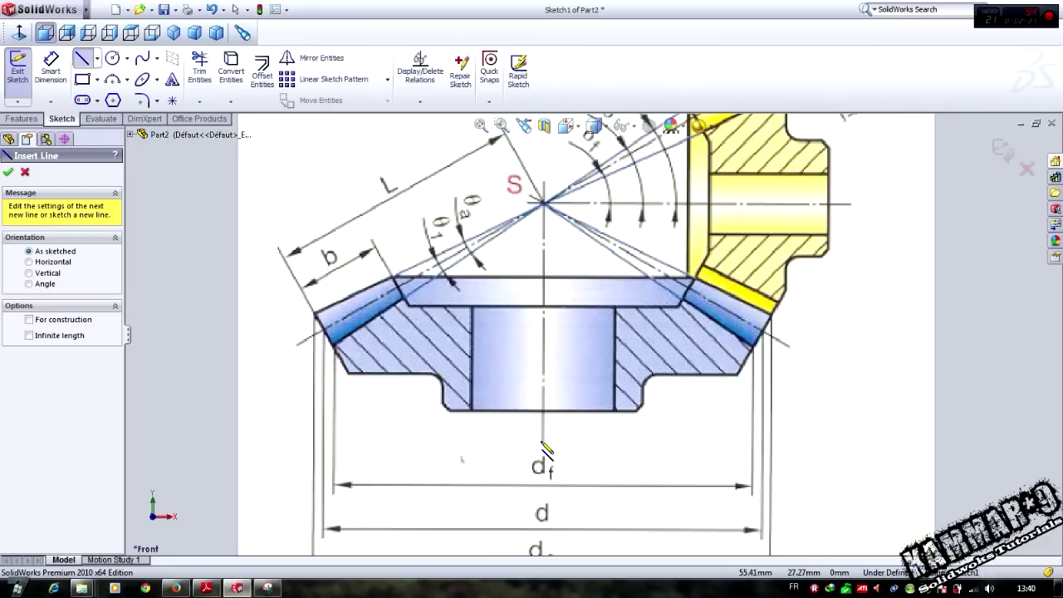
pyautogui.click(544, 442)
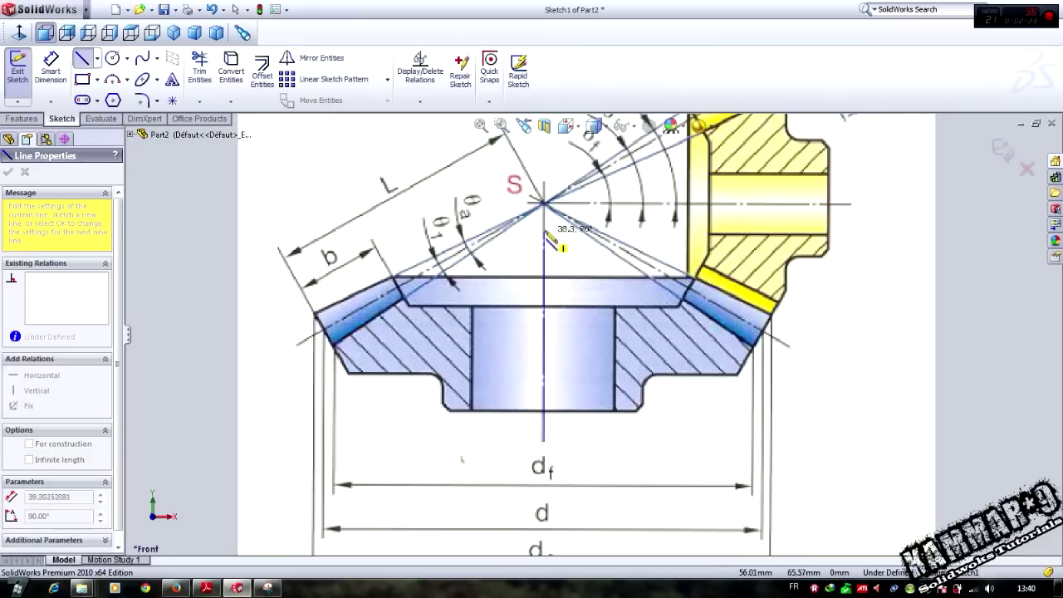
pyautogui.click(545, 167)
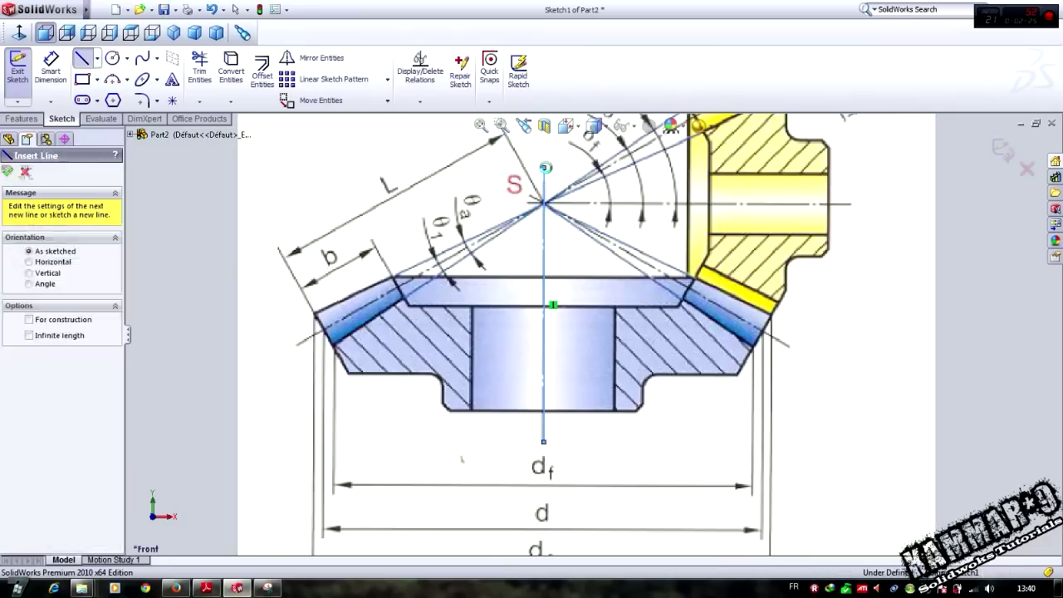
pyautogui.press('Escape')
pyautogui.click(547, 269)
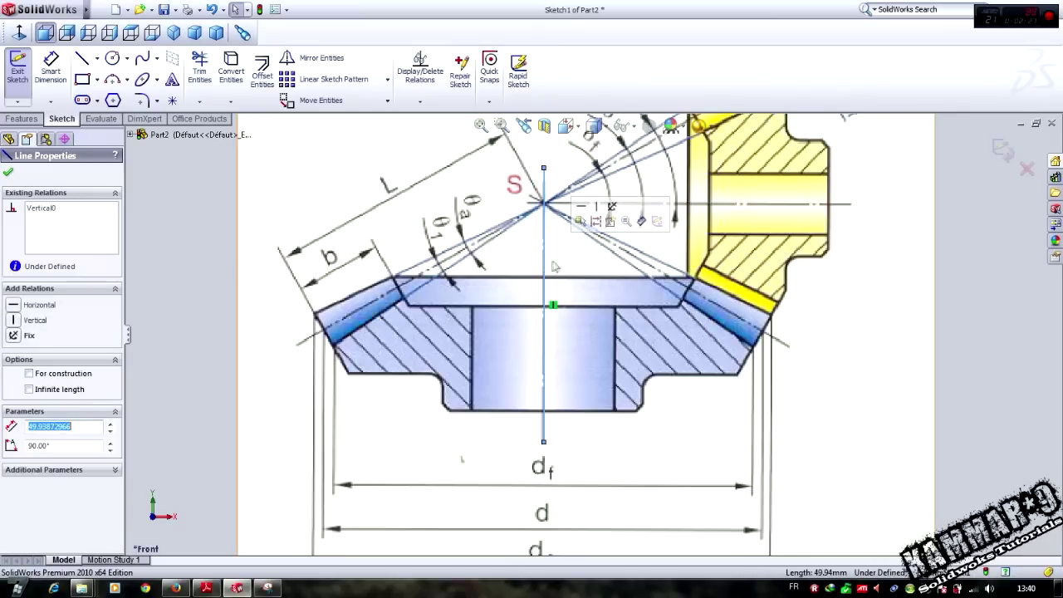
pyautogui.click(596, 222)
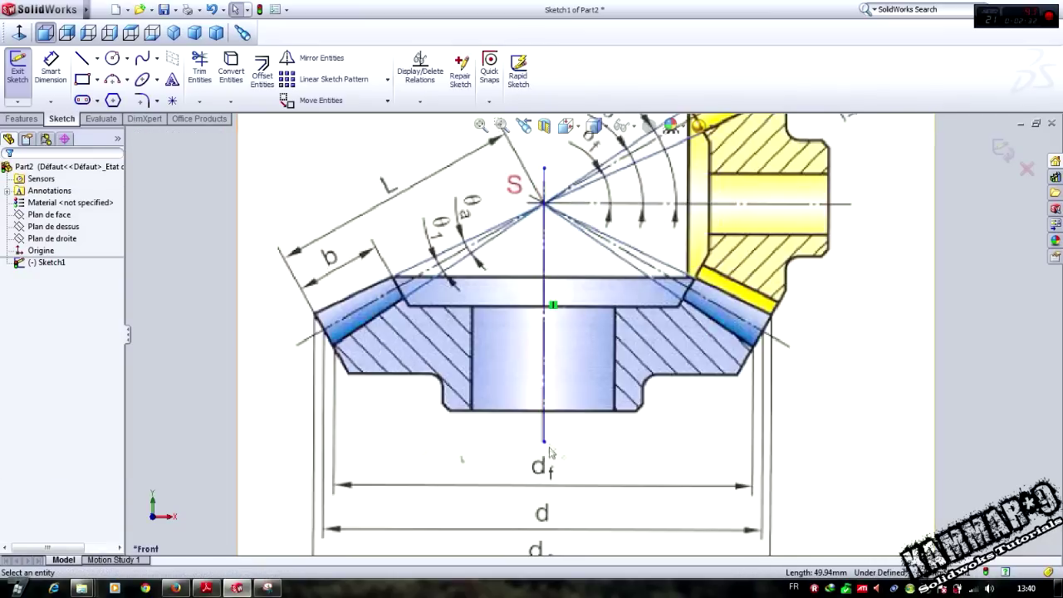
# - Extend the centreline's lower end until it is about 54 mm long and add a Fix relation to it
pyautogui.moveTo(544, 445)
pyautogui.mouseDown()
pyautogui.moveTo(548, 482)
pyautogui.moveTo(544, 461)
pyautogui.mouseUp()
pyautogui.click(413, 424)
pyautogui.moveTo(404, 407); pyautogui.dragTo(325, 404, button='right')
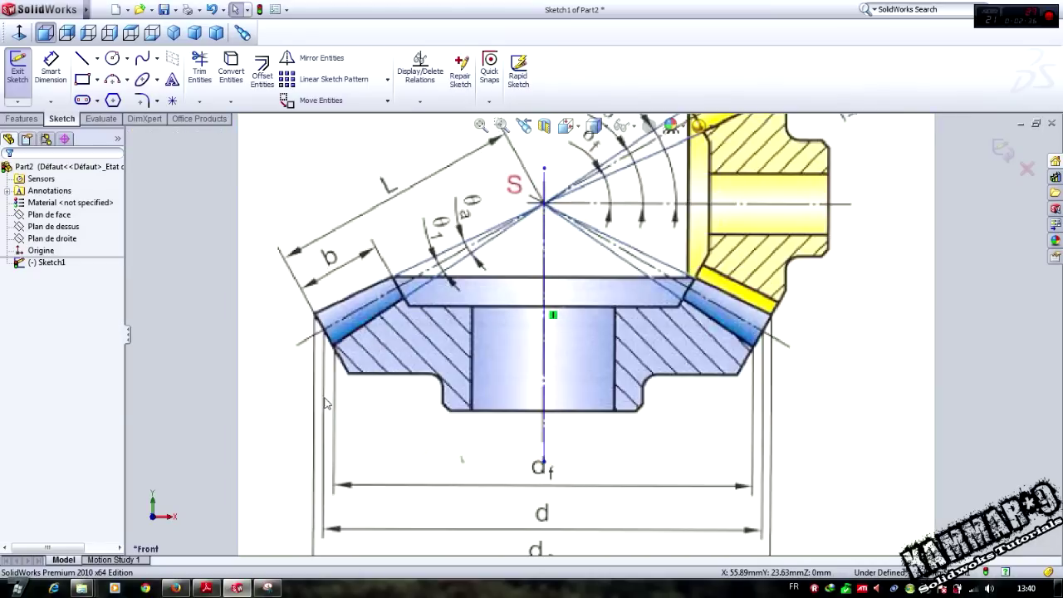
pyautogui.press('Escape')
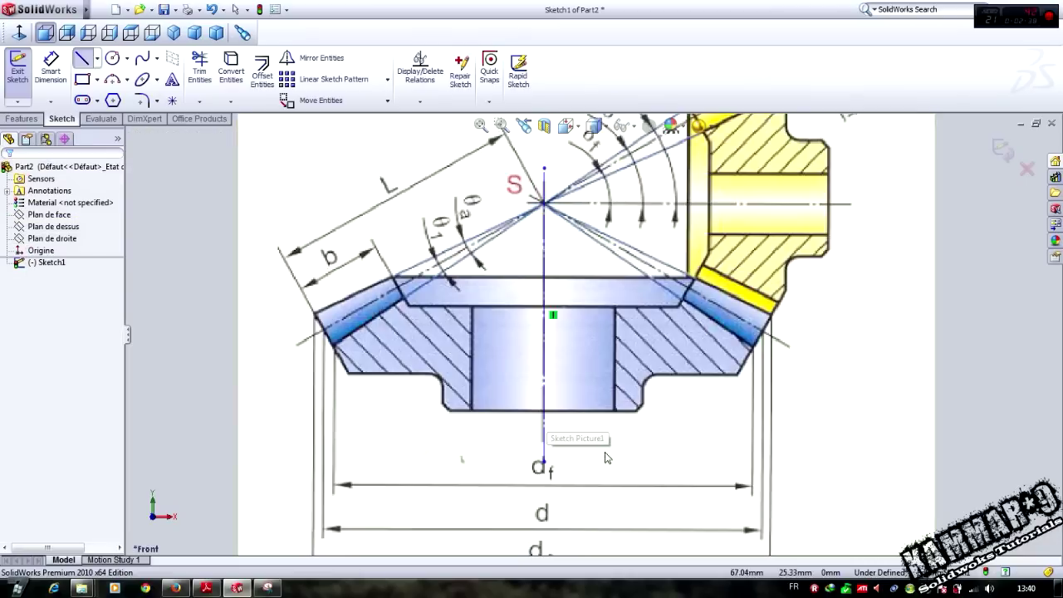
pyautogui.click(544, 378)
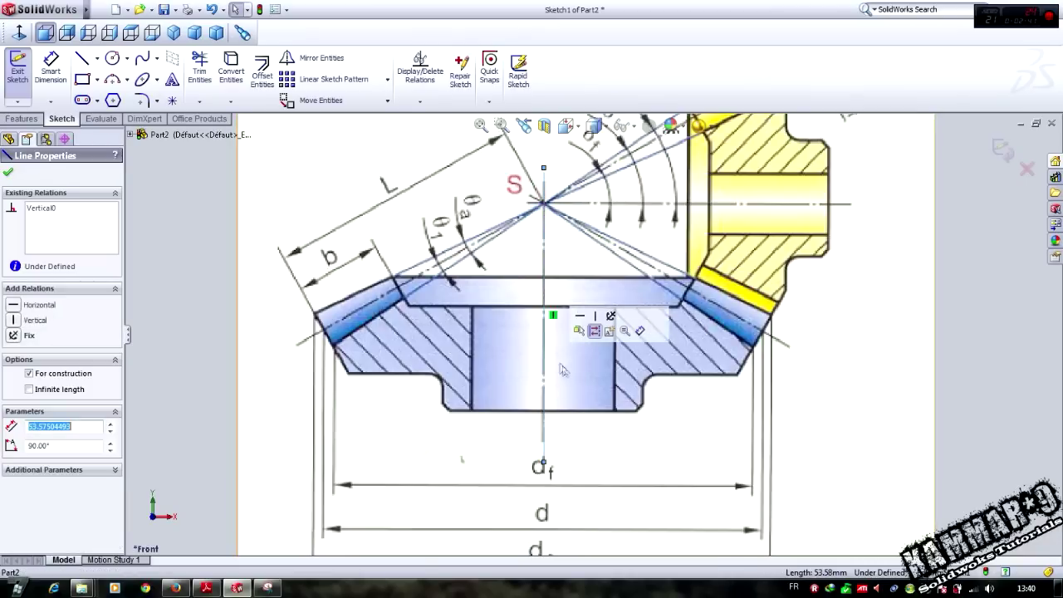
pyautogui.click(610, 317)
pyautogui.press('Escape')
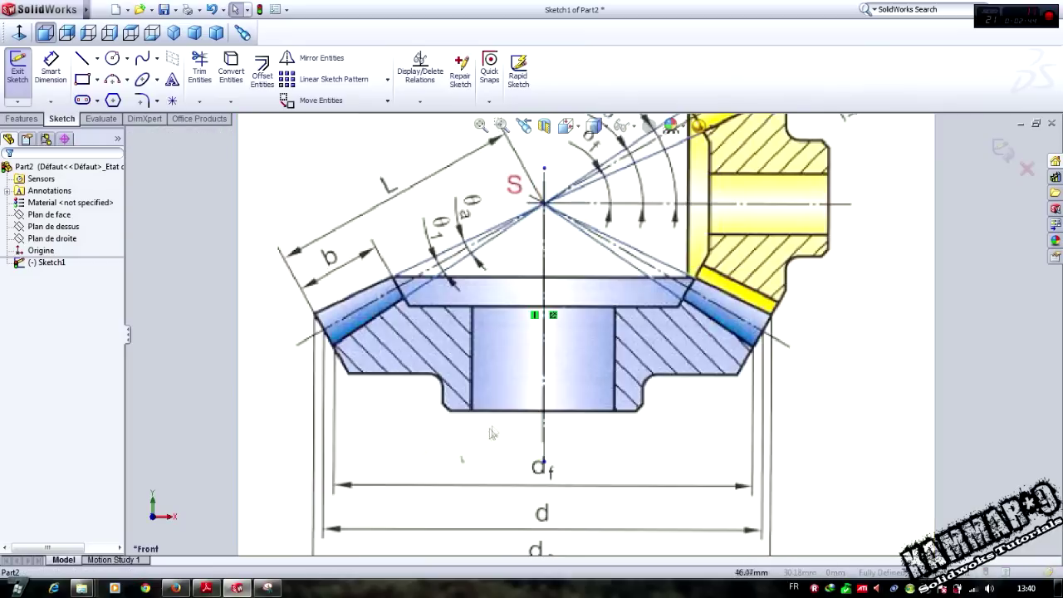
# - Trace the gear's hub from the centreline with lines: bottom edge about 18 mm, vertical hub side, and horizontal underside about 17 mm
pyautogui.moveTo(485, 429); pyautogui.dragTo(441, 431, button='right')
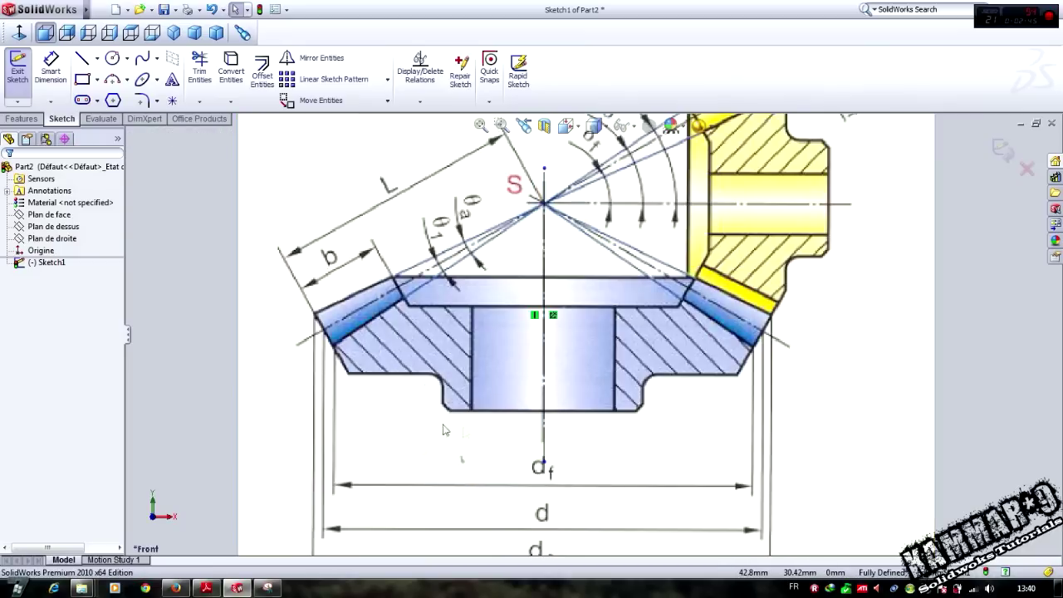
pyautogui.click(545, 411)
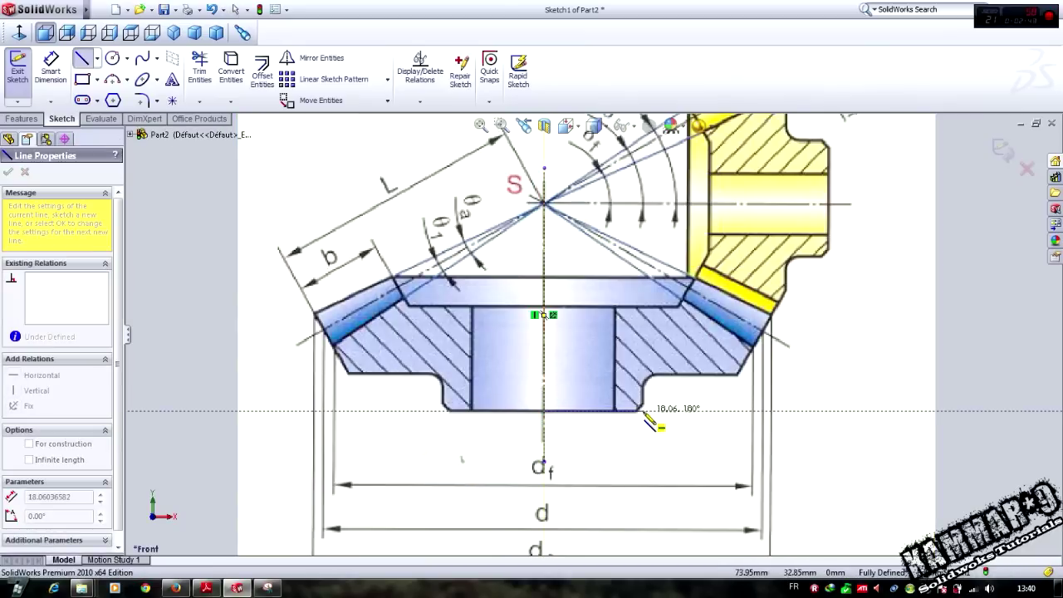
pyautogui.scroll(-2, 647, 422)
pyautogui.scroll(-1, 640, 403)
pyautogui.click(635, 390)
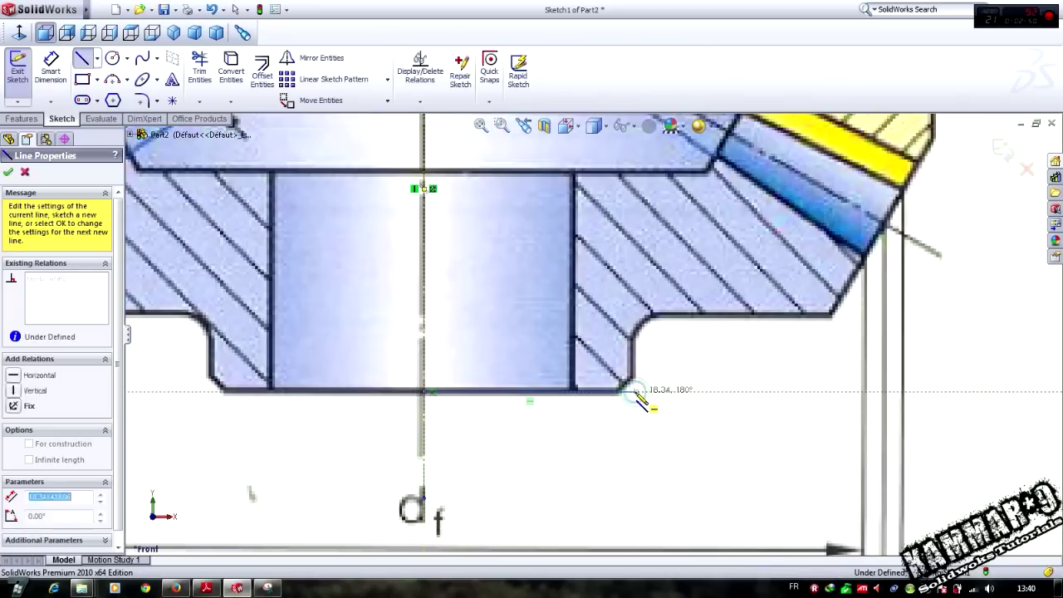
pyautogui.click(635, 313)
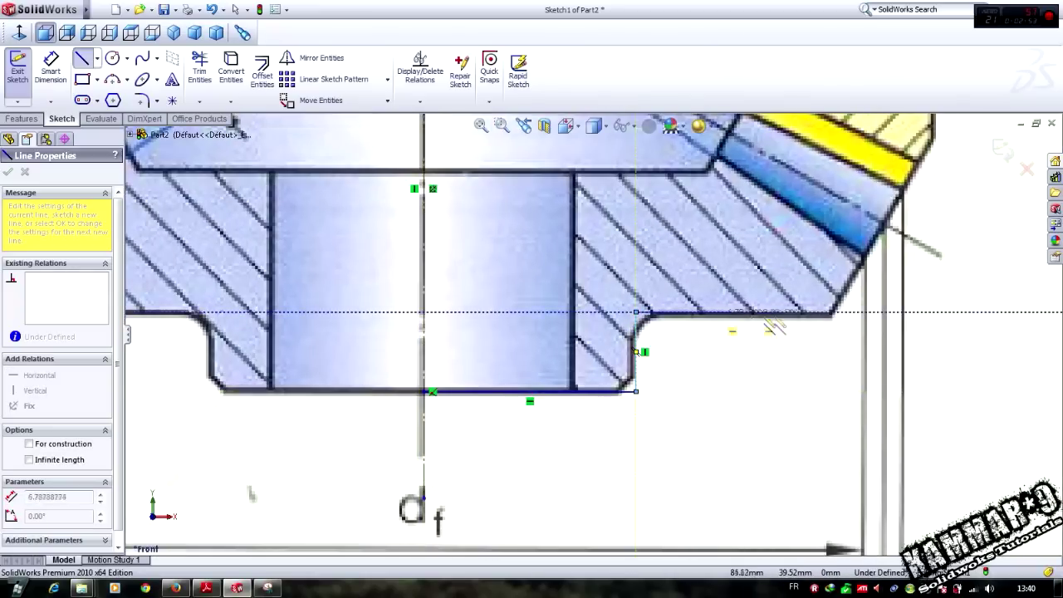
pyautogui.click(831, 313)
# - Continue the profile along the outer slope, a tooth tip edge about 16 mm long, the parallel inner slope, and horizontally back to the centreline
pyautogui.scroll(3, 846, 301)
pyautogui.scroll(-2, 764, 266)
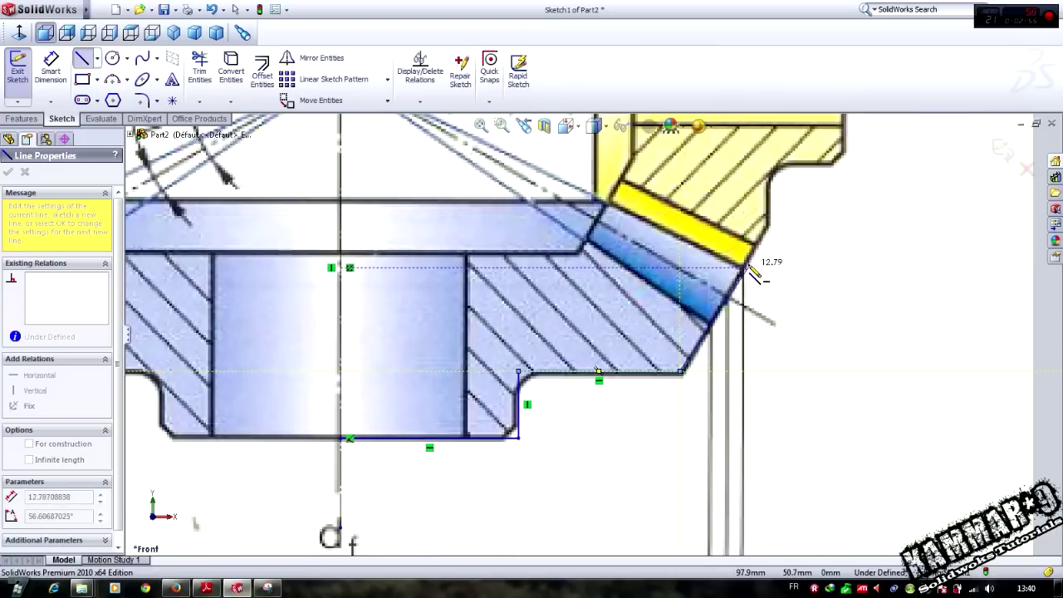
pyautogui.click(745, 266)
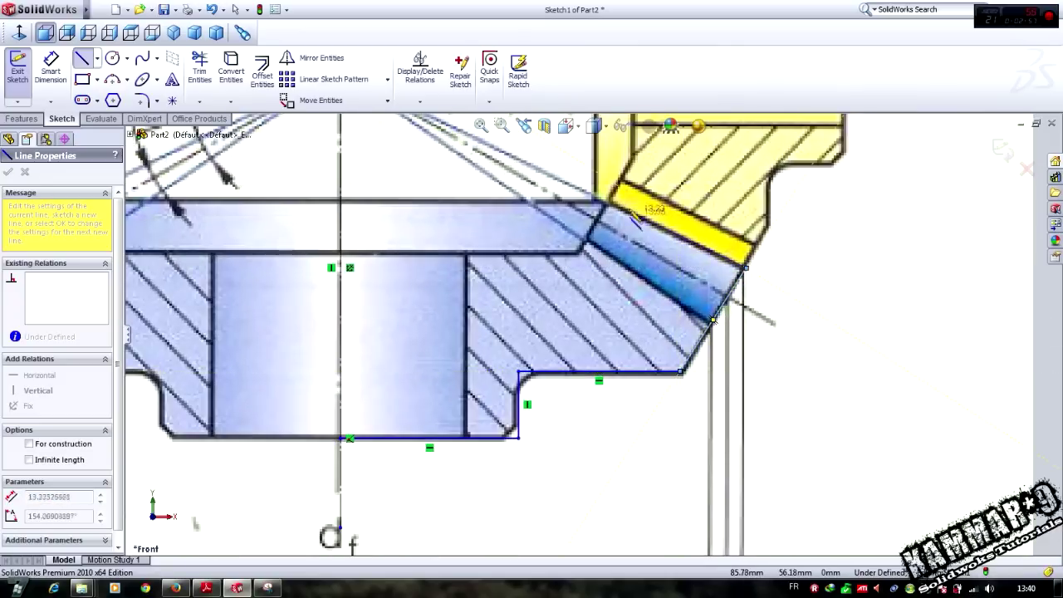
pyautogui.click(606, 200)
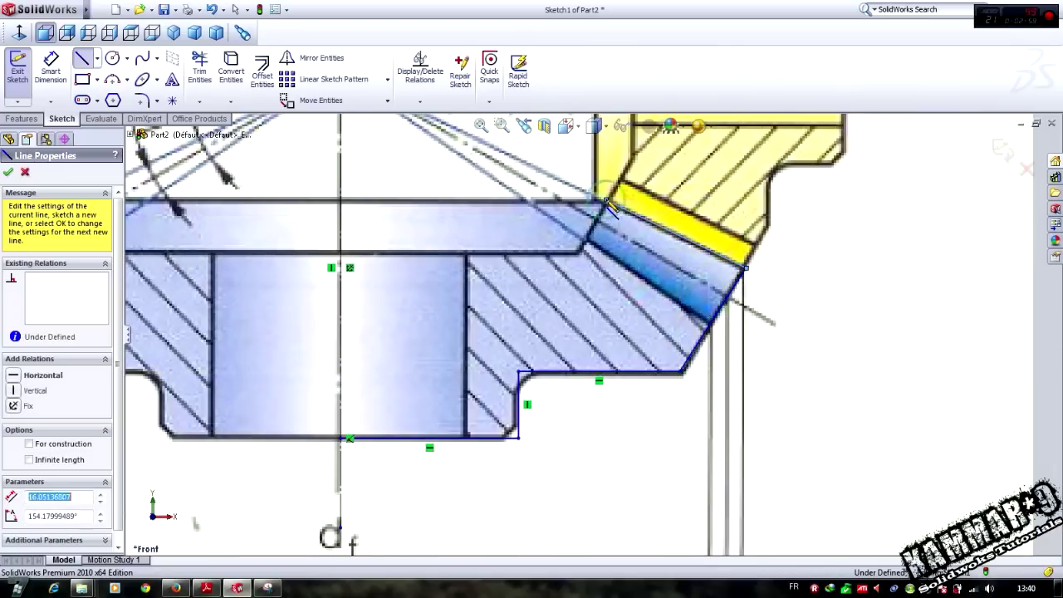
pyautogui.click(579, 250)
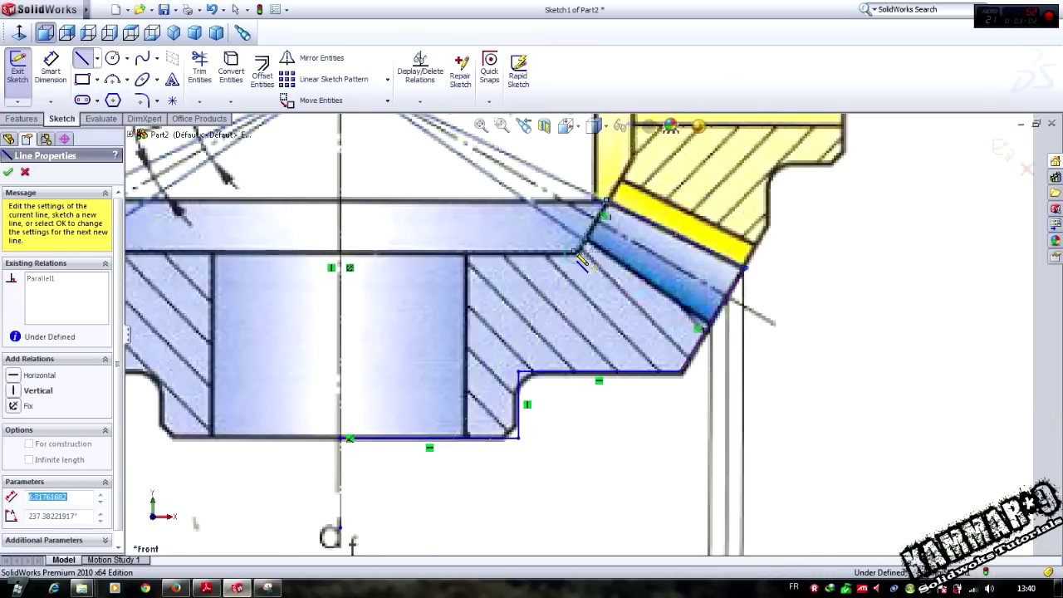
pyautogui.click(343, 251)
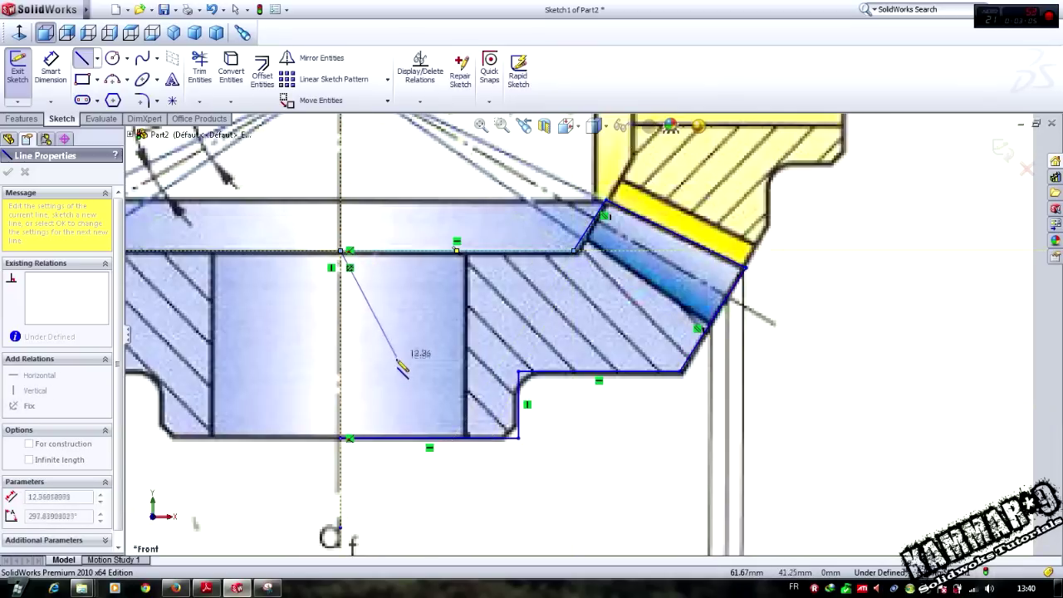
pyautogui.press('Escape')
# - Dimension the profile's bottom hub edge to 18 mm
pyautogui.scroll(2, 459, 448)
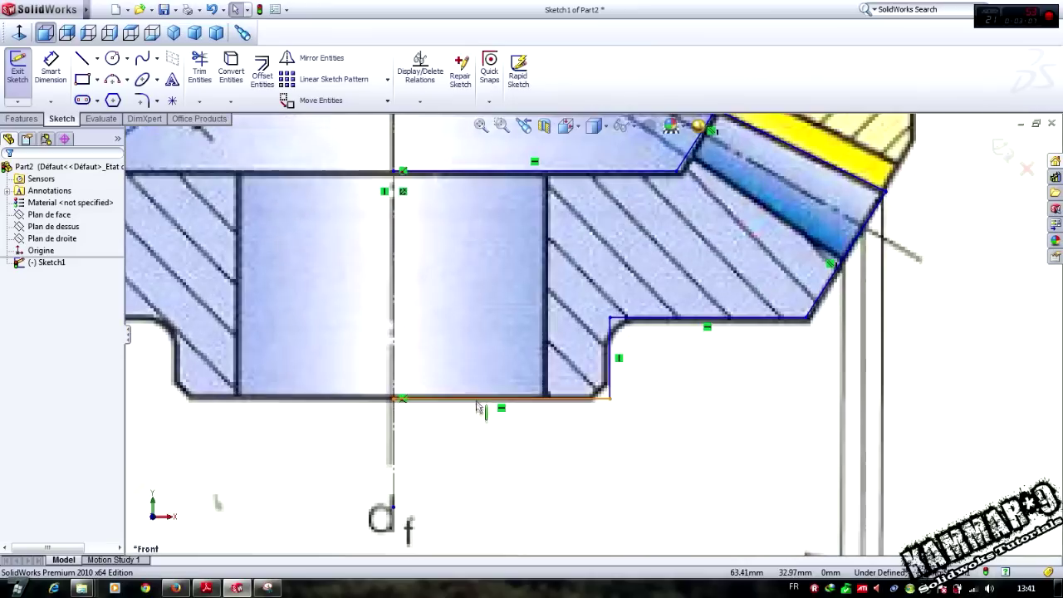
pyautogui.moveTo(683, 486); pyautogui.dragTo(683, 452, button='right')
pyautogui.click(504, 406)
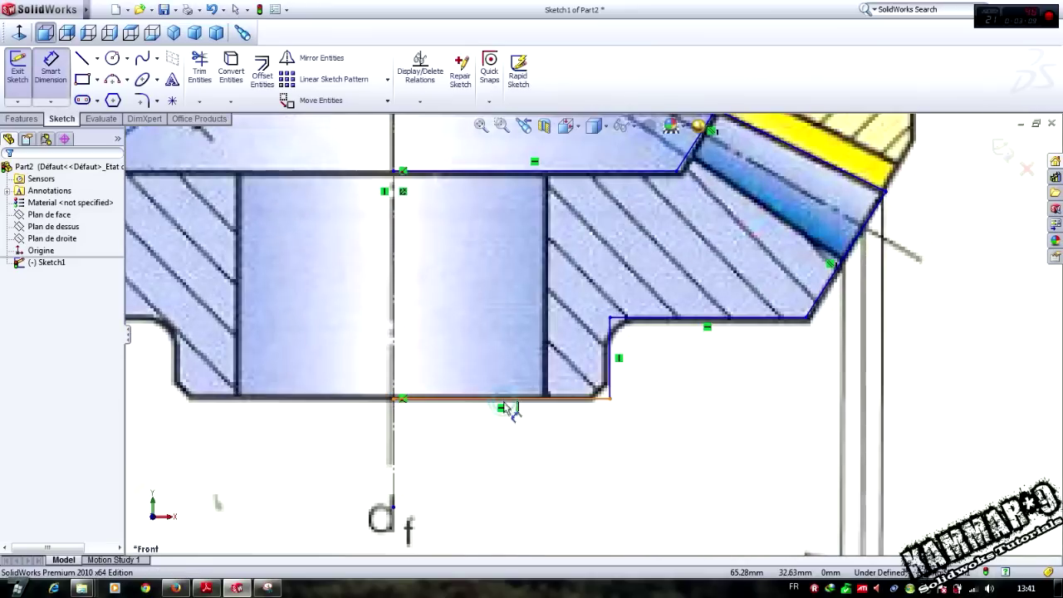
pyautogui.click(508, 408)
pyautogui.click(510, 470)
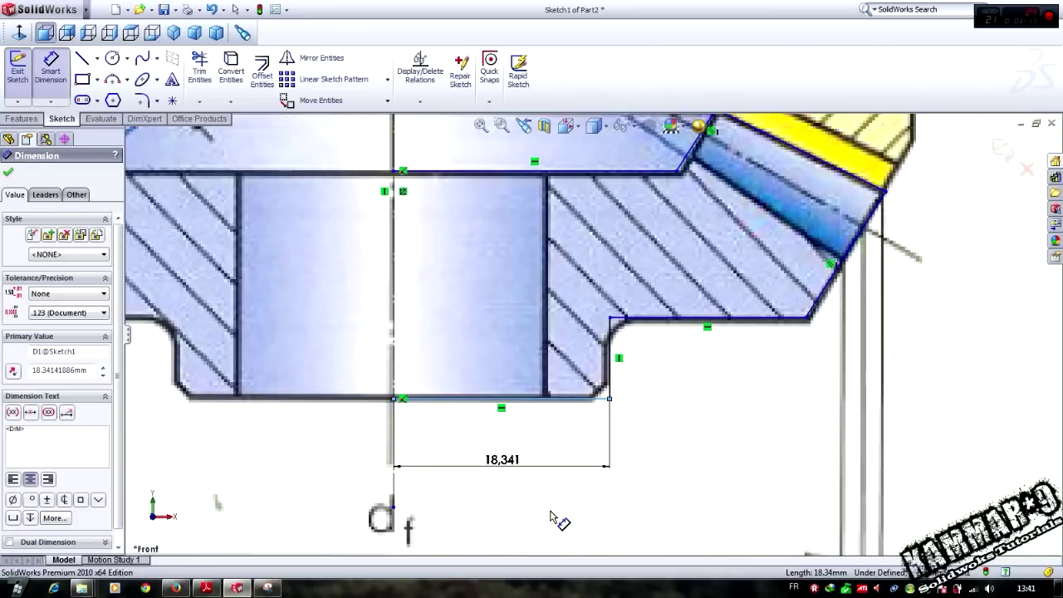
pyautogui.write('18')
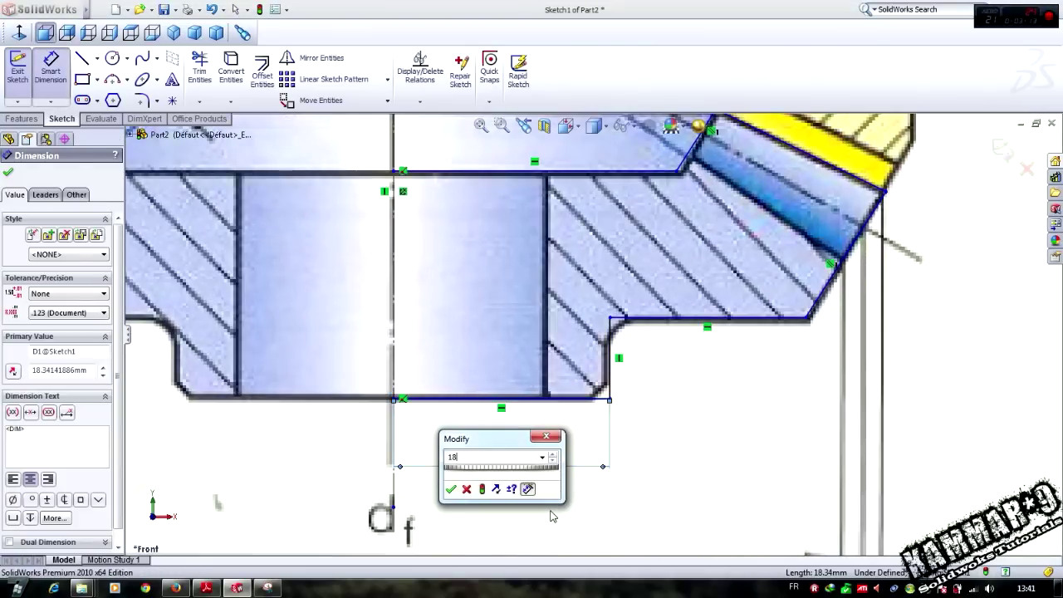
pyautogui.press('Return')
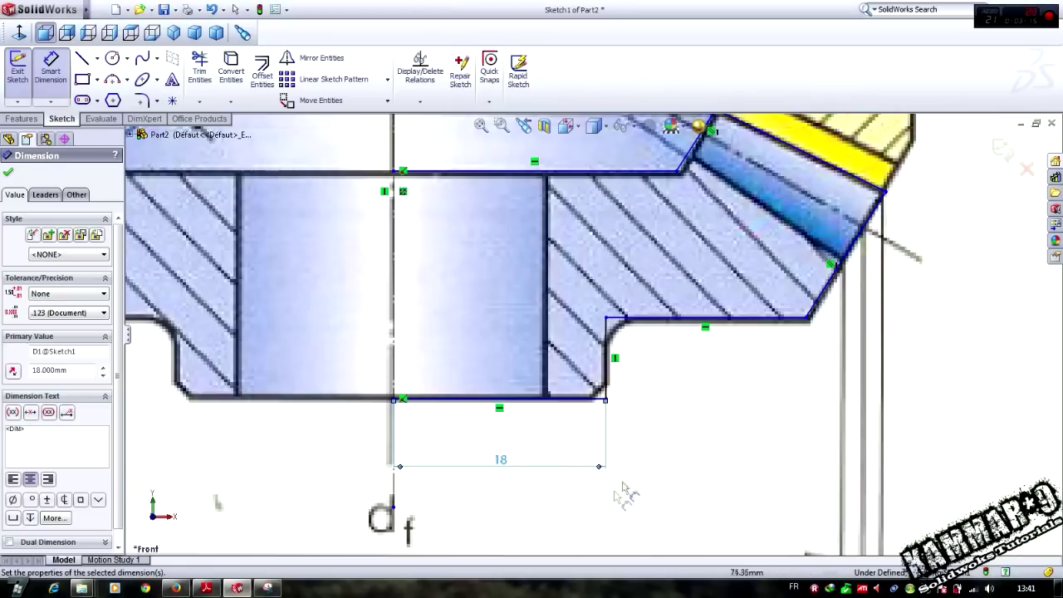
# - Dimension the horizontal underside line beyond the hub to 17 mm
pyautogui.click(671, 318)
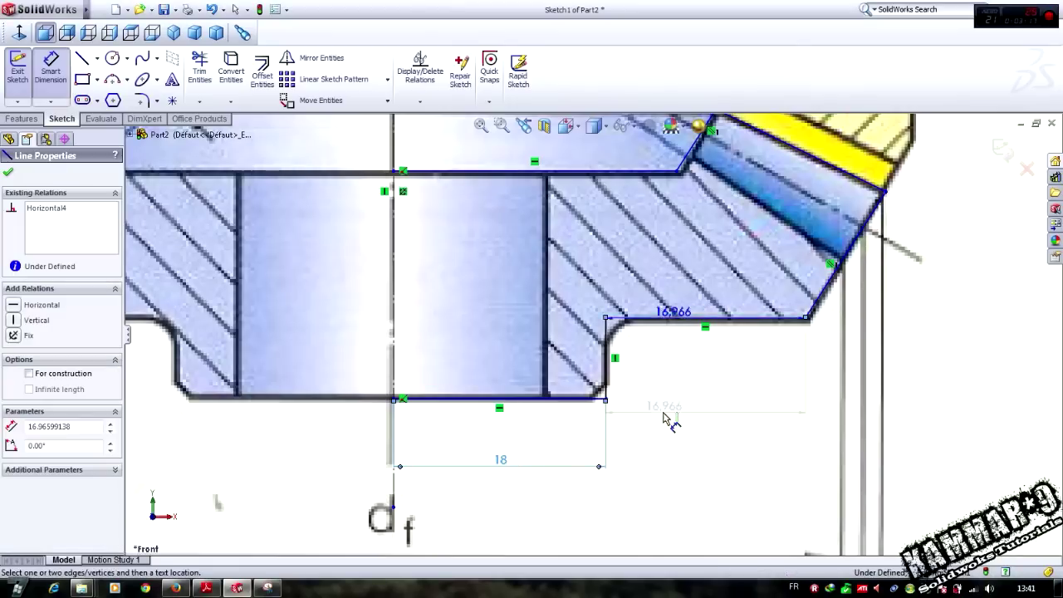
pyautogui.click(667, 444)
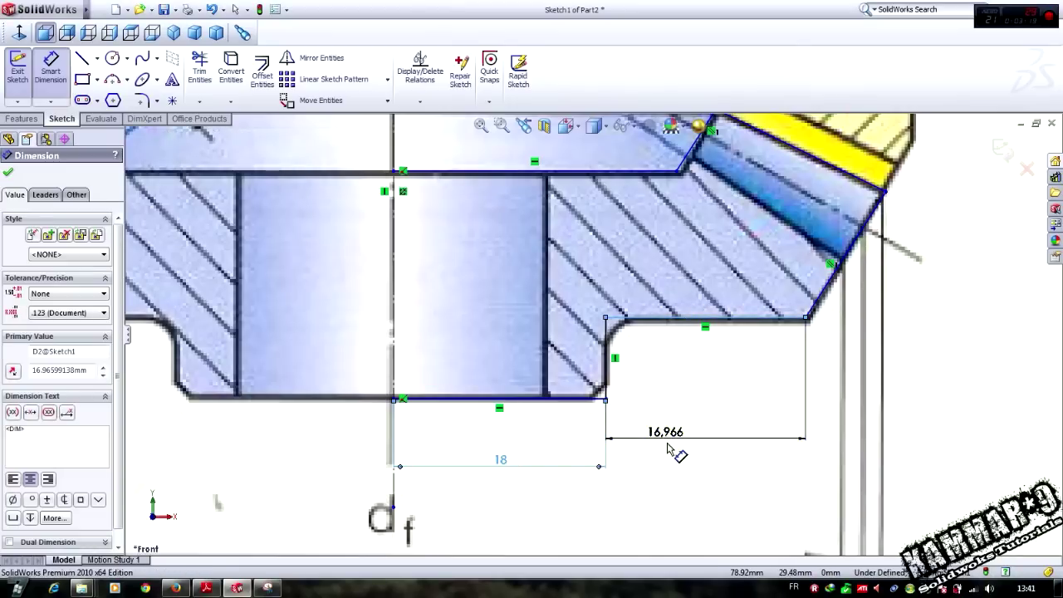
pyautogui.write('17')
pyautogui.press('Return')
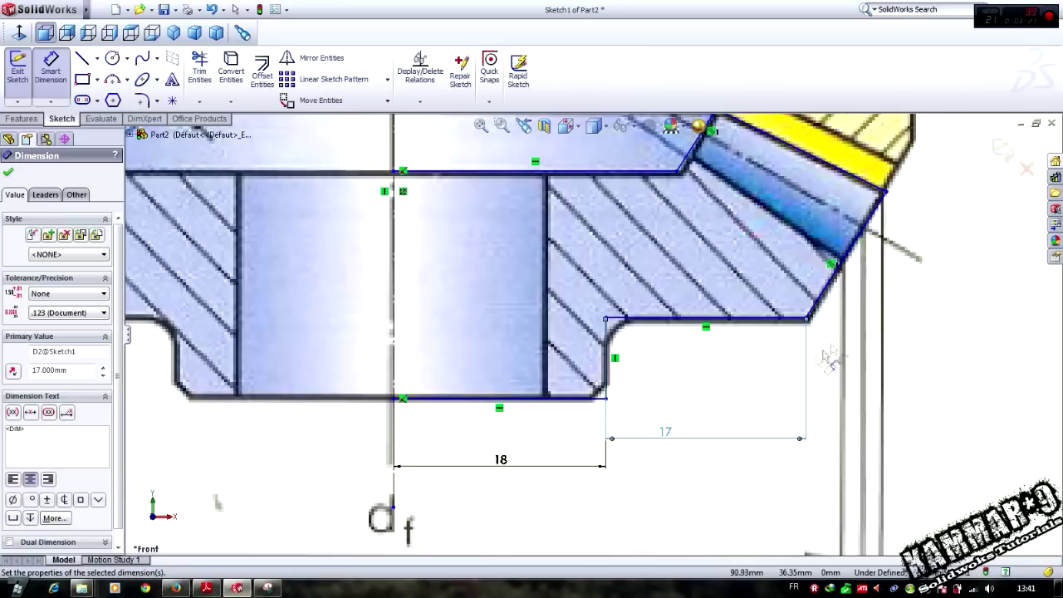
pyautogui.scroll(1, 595, 336)
pyautogui.scroll(-1, 630, 336)
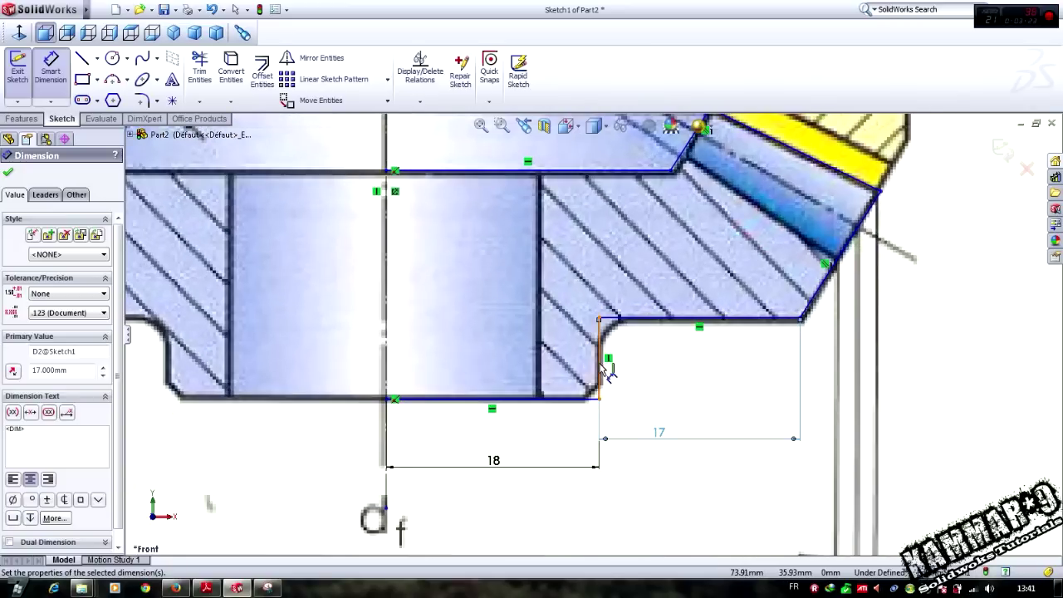
pyautogui.press('Escape')
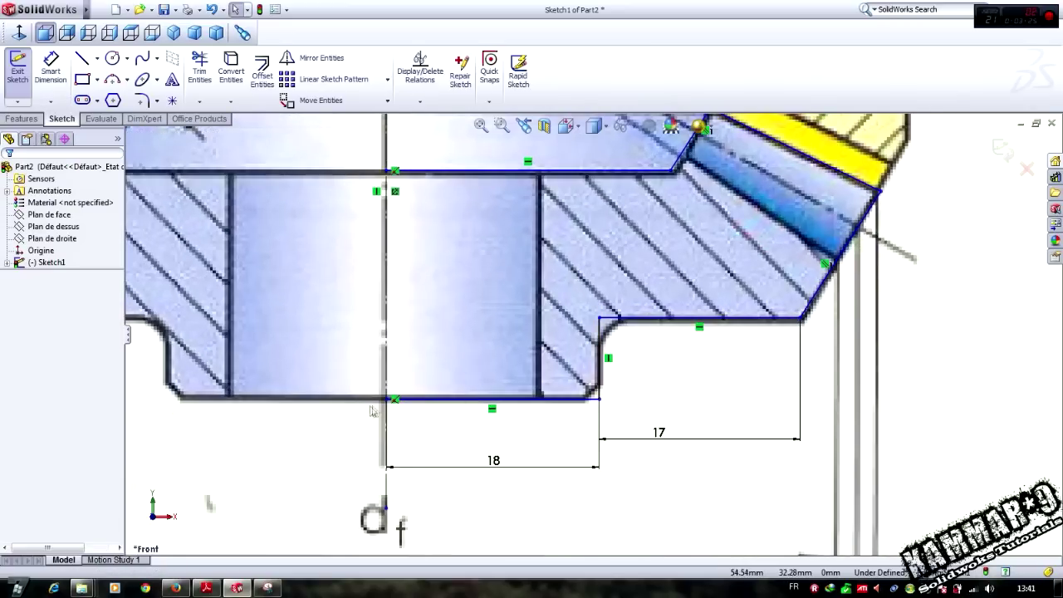
# - Fix the bottom hub edge's endpoint on the centreline and dimension the height from that edge up to the horizontal underside to 7 mm
pyautogui.click(388, 401)
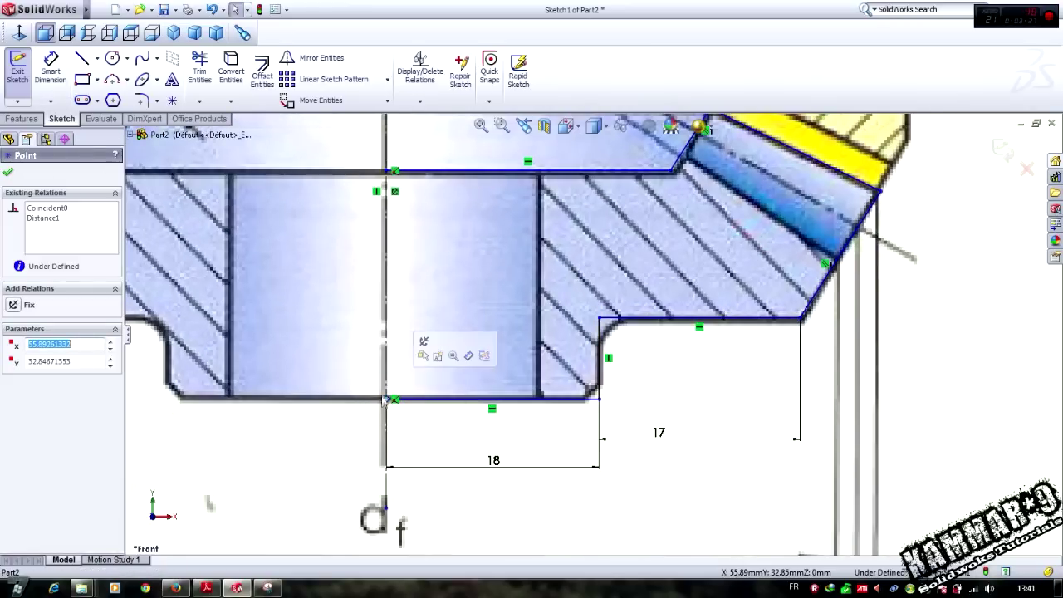
pyautogui.click(424, 428)
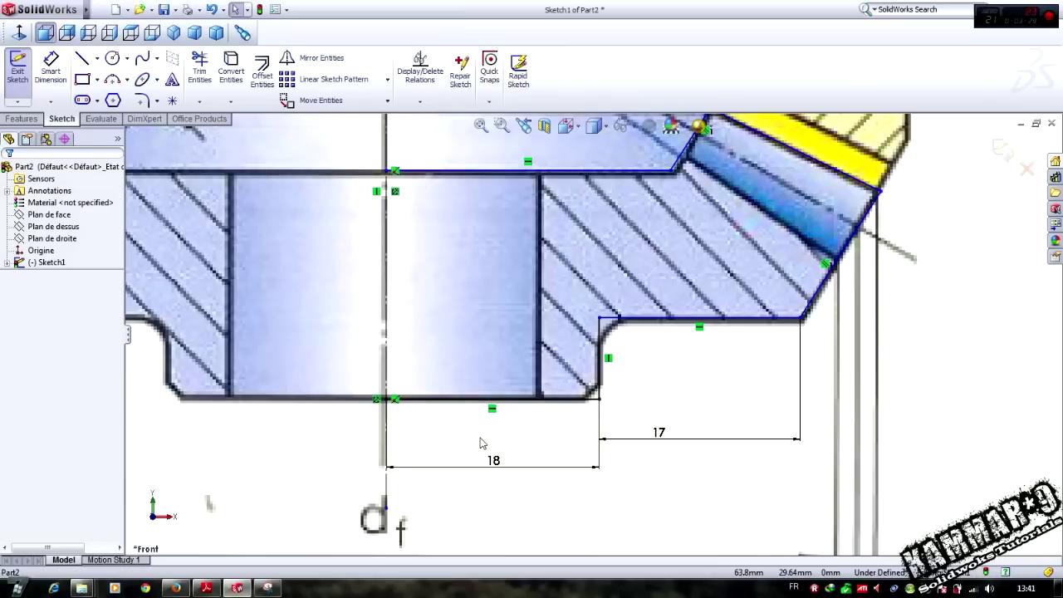
pyautogui.moveTo(481, 437); pyautogui.dragTo(482, 347, button='right')
pyautogui.click(616, 317)
pyautogui.click(592, 343)
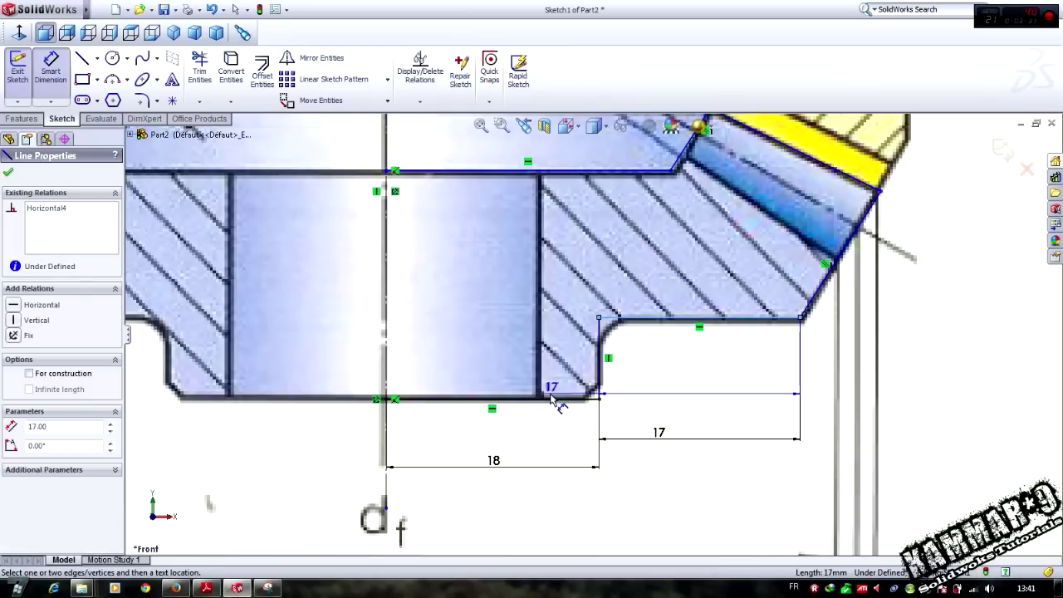
pyautogui.click(558, 399)
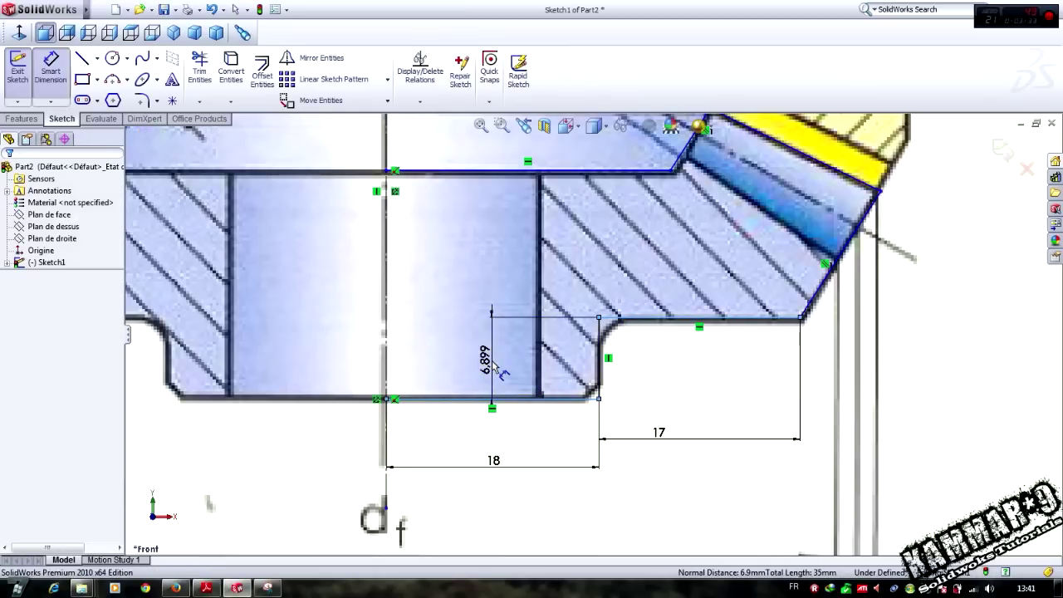
pyautogui.click(495, 365)
pyautogui.write('7')
pyautogui.press('Return')
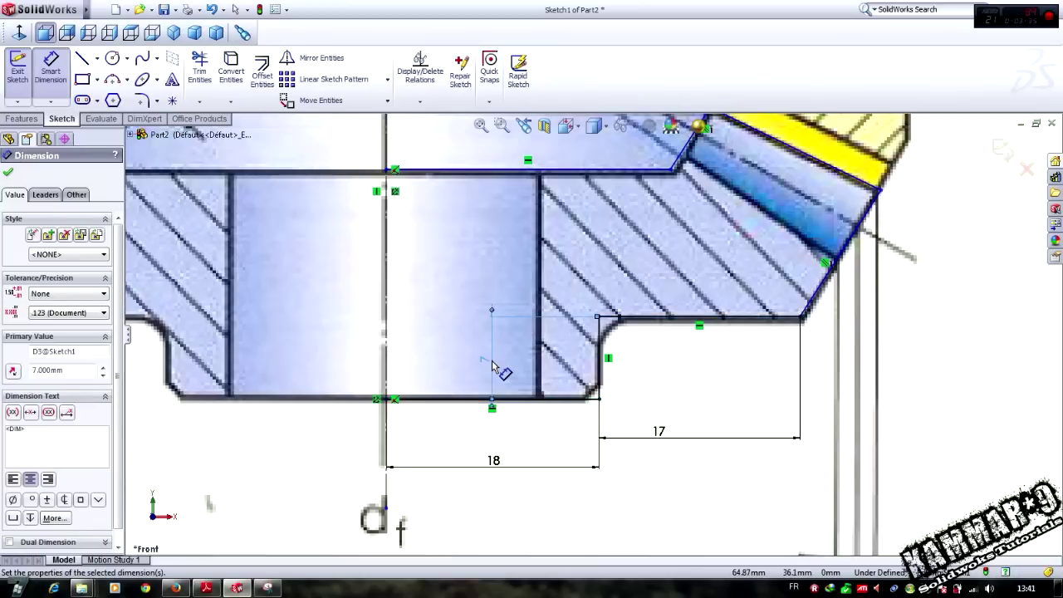
# - Set the height between the hub's bottom edge and the horizontal underside to 6.5 mm
pyautogui.click(484, 359)
pyautogui.click(485, 363)
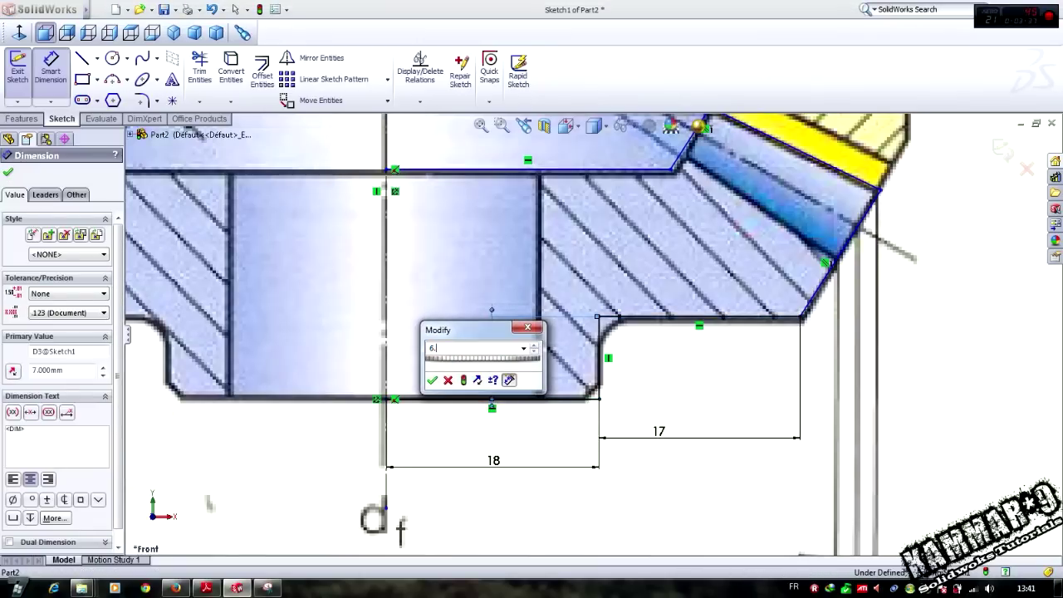
pyautogui.press('Return')
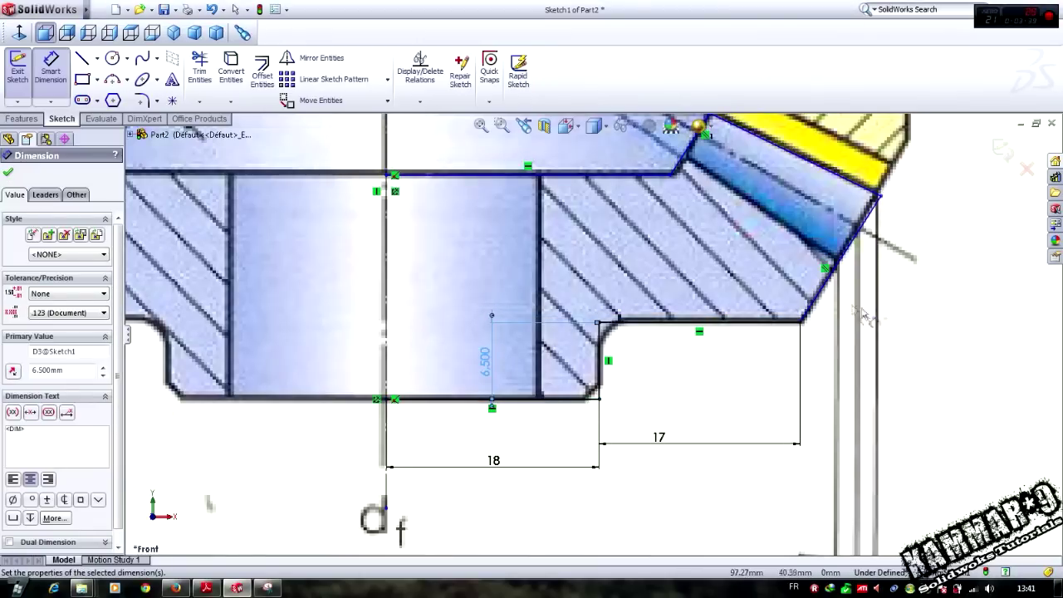
# - Dimension the angle between the profile's outer slope and the vertical centreline to 30°
pyautogui.click(826, 286)
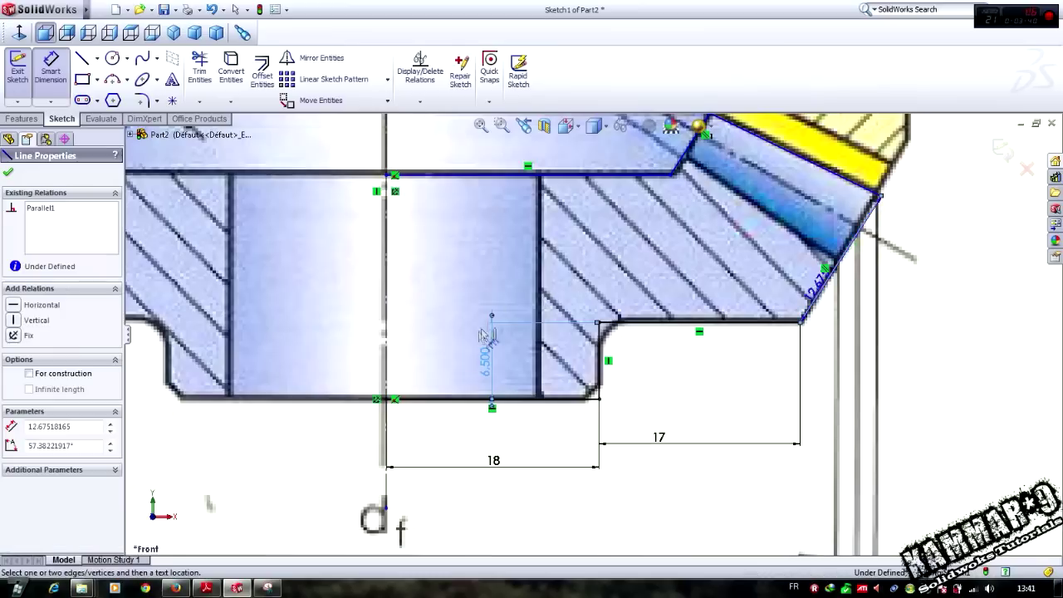
pyautogui.click(386, 378)
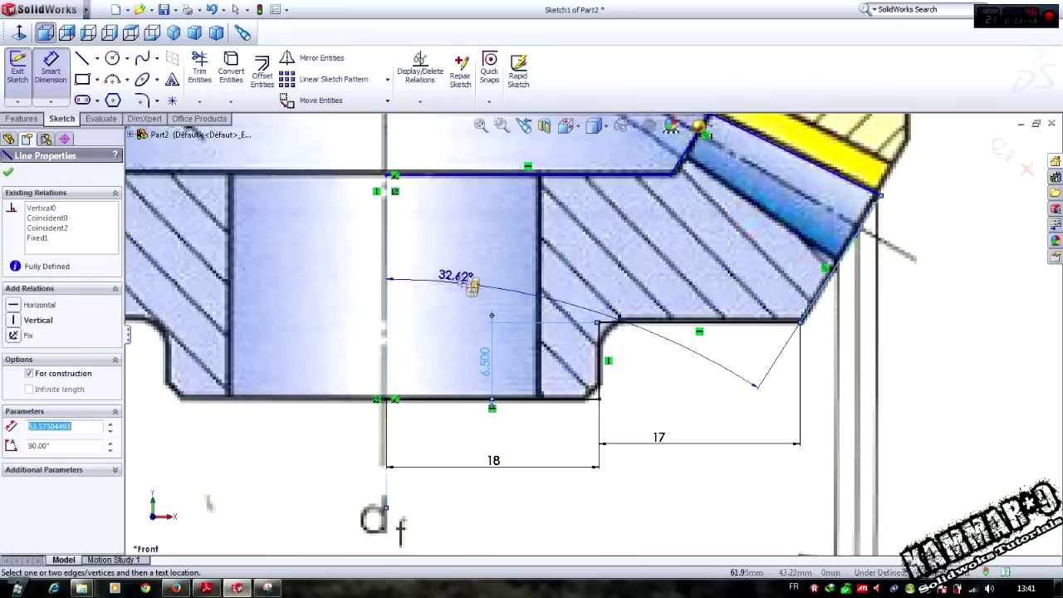
pyautogui.click(504, 247)
pyautogui.write('30')
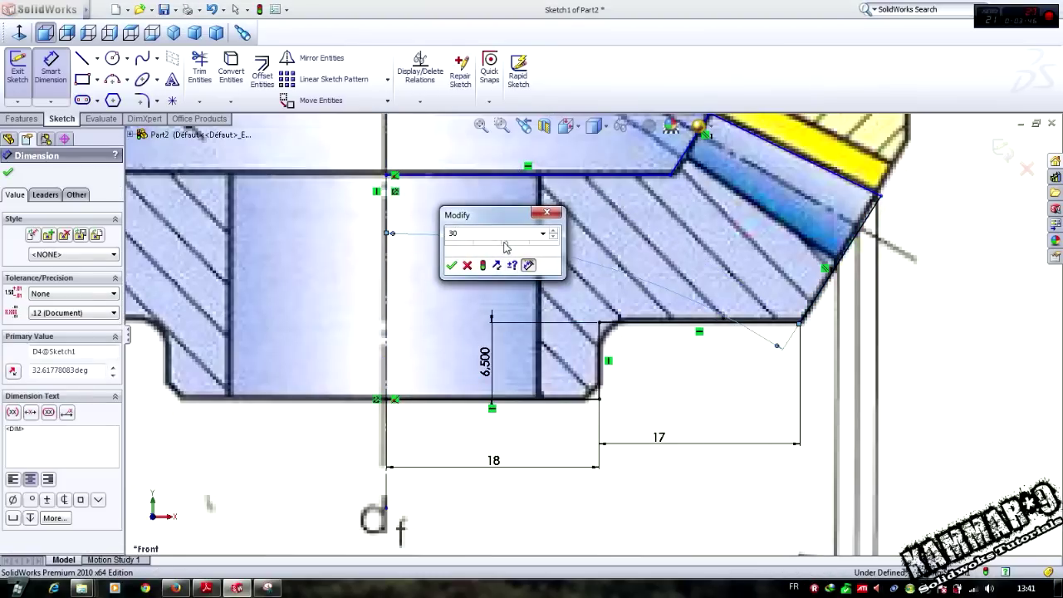
pyautogui.press('Return')
# - Dimension the outer slope's length to 12 mm, and change it to 13 mm
pyautogui.scroll(4, 534, 262)
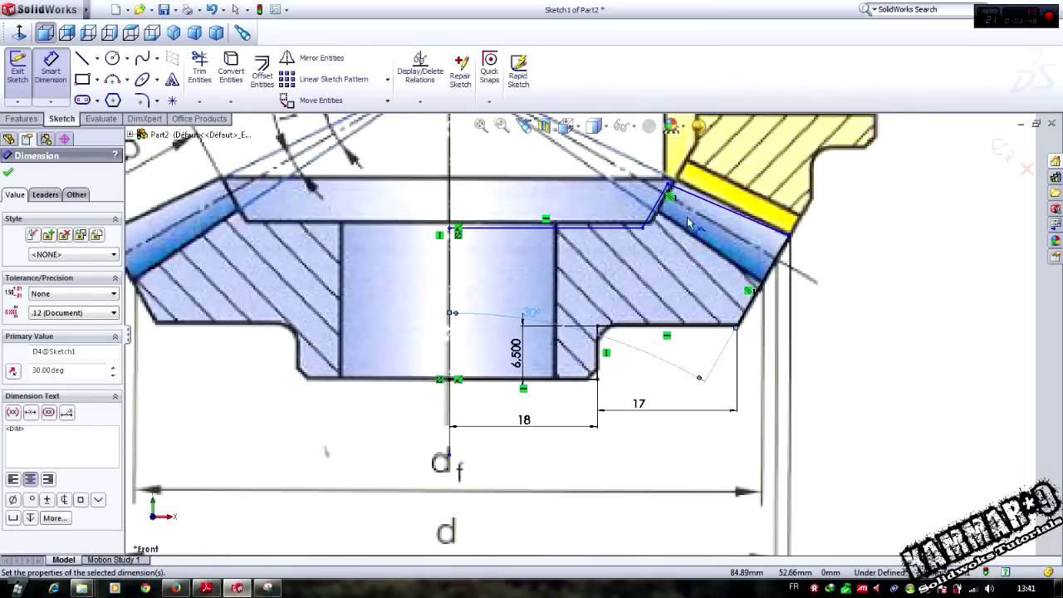
pyautogui.scroll(-4, 677, 270)
pyautogui.scroll(1, 664, 296)
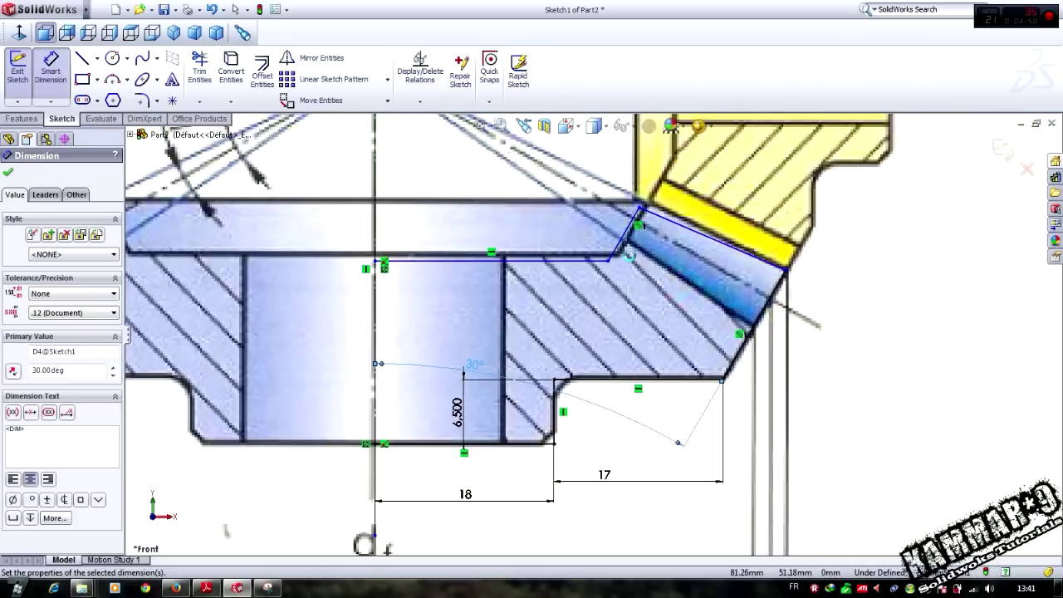
pyautogui.click(754, 323)
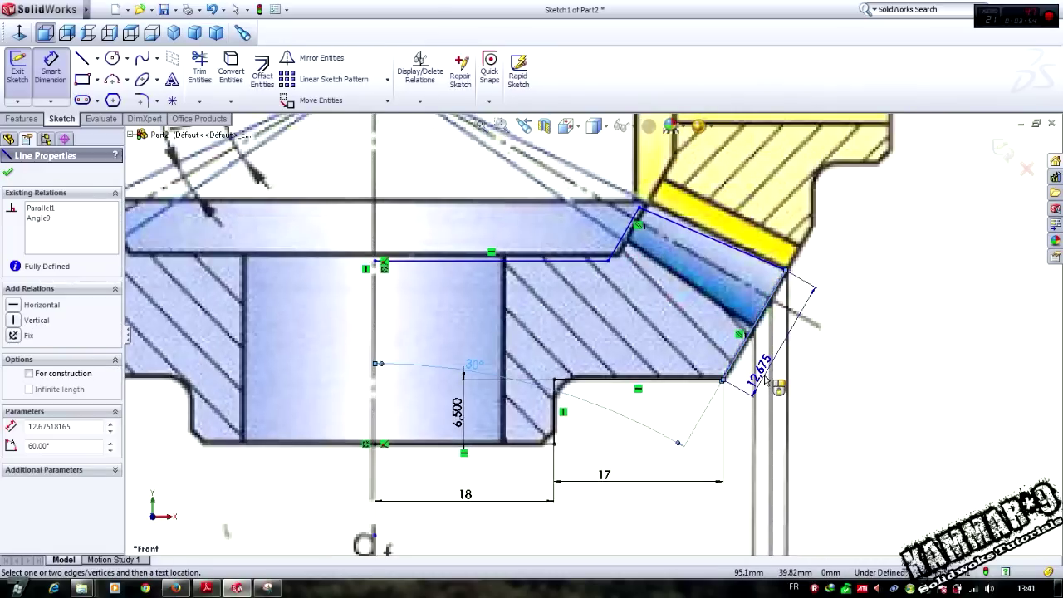
pyautogui.click(757, 375)
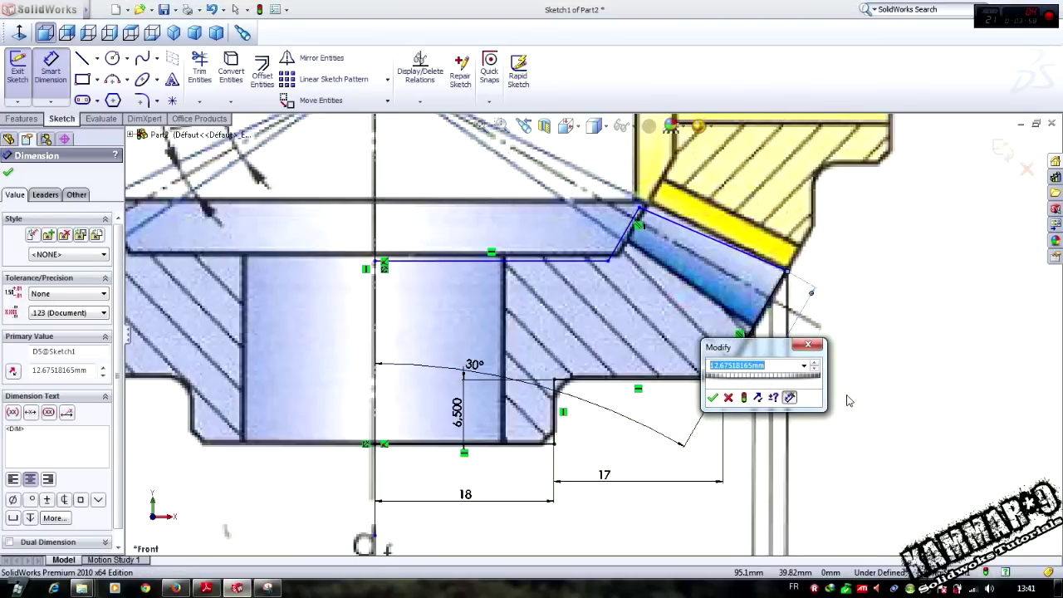
pyautogui.write('12')
pyautogui.press('Return')
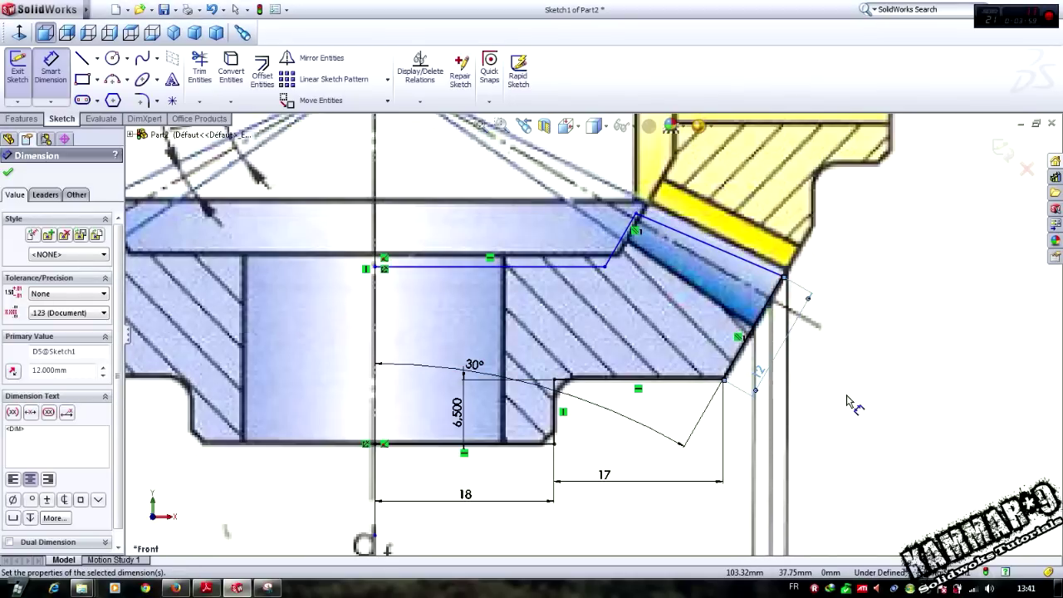
pyautogui.doubleClick(759, 374)
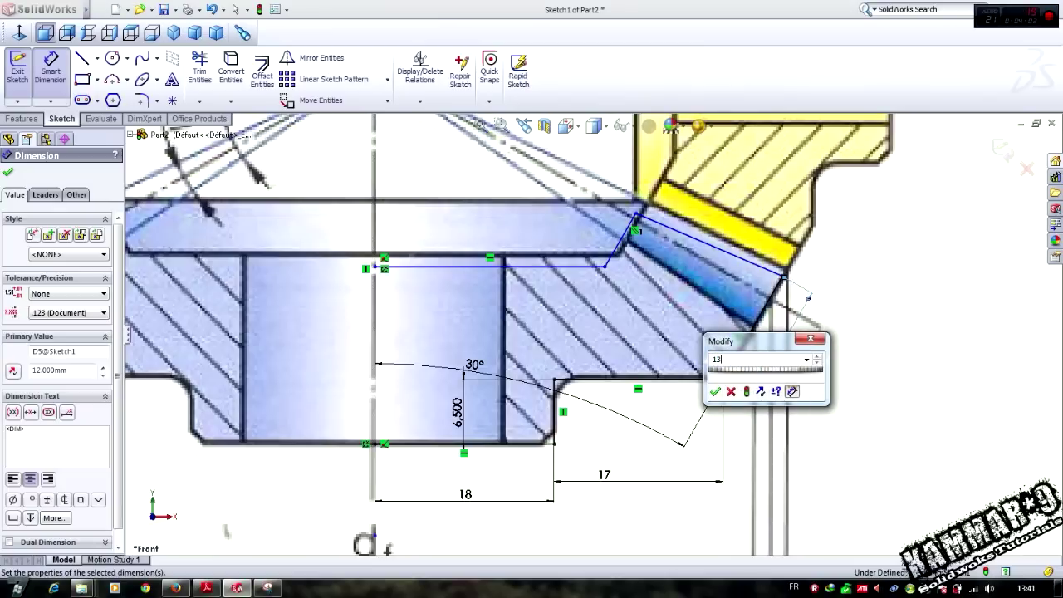
pyautogui.press('Return')
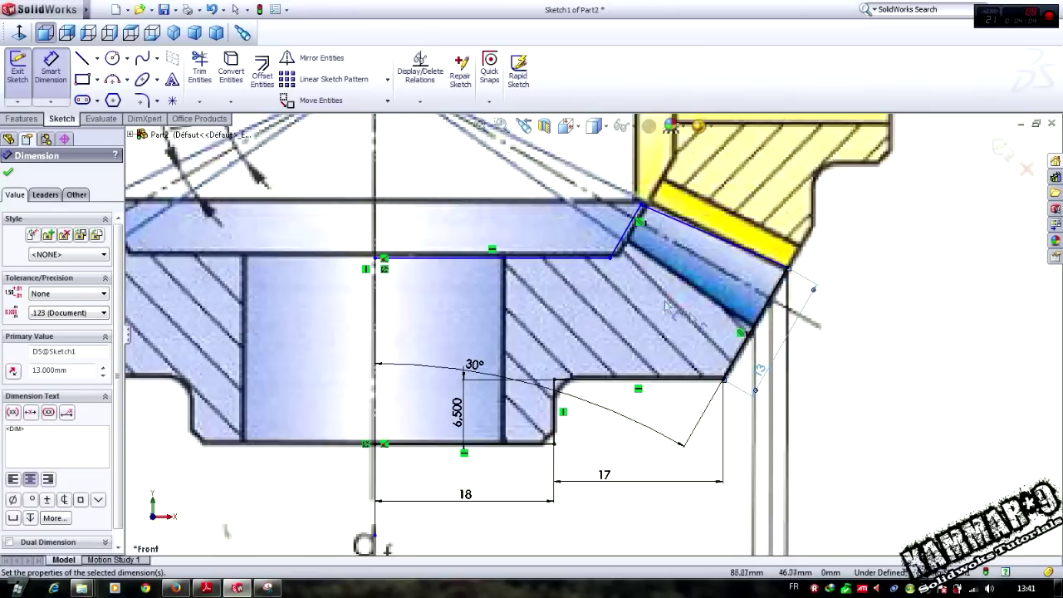
# - Move the corner between the tooth tip edge and the inner slope onto the matching corner in the drawing picture
pyautogui.scroll(-3, 641, 202)
pyautogui.press('Escape')
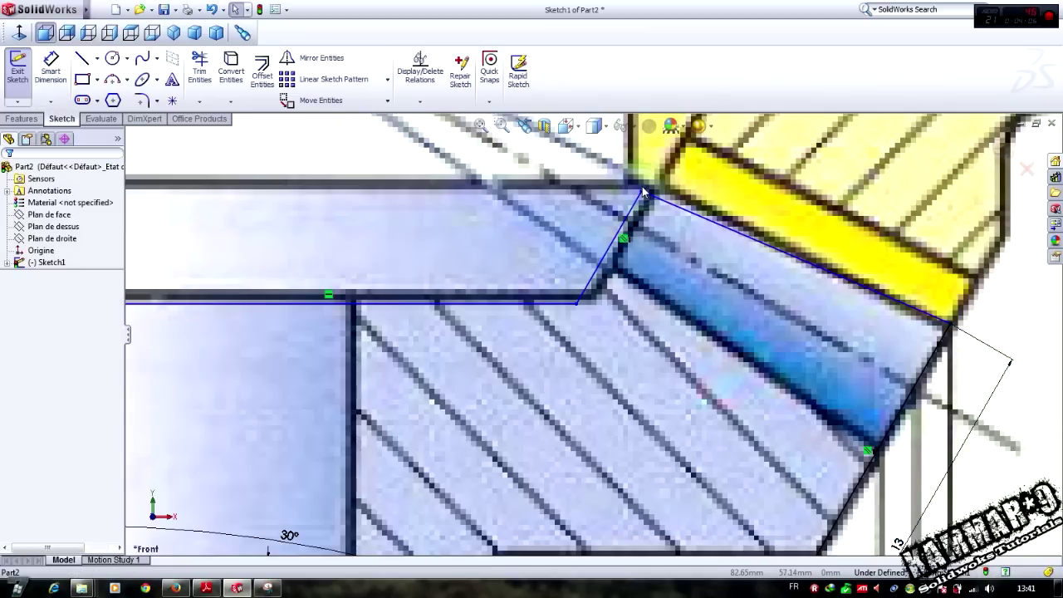
pyautogui.moveTo(644, 193)
pyautogui.mouseDown()
pyautogui.moveTo(656, 198)
pyautogui.moveTo(653, 189)
pyautogui.mouseUp()
# - Dimension the horizontal upper edge between the centreline and the inner slope to 24 mm
pyautogui.scroll(5, 594, 335)
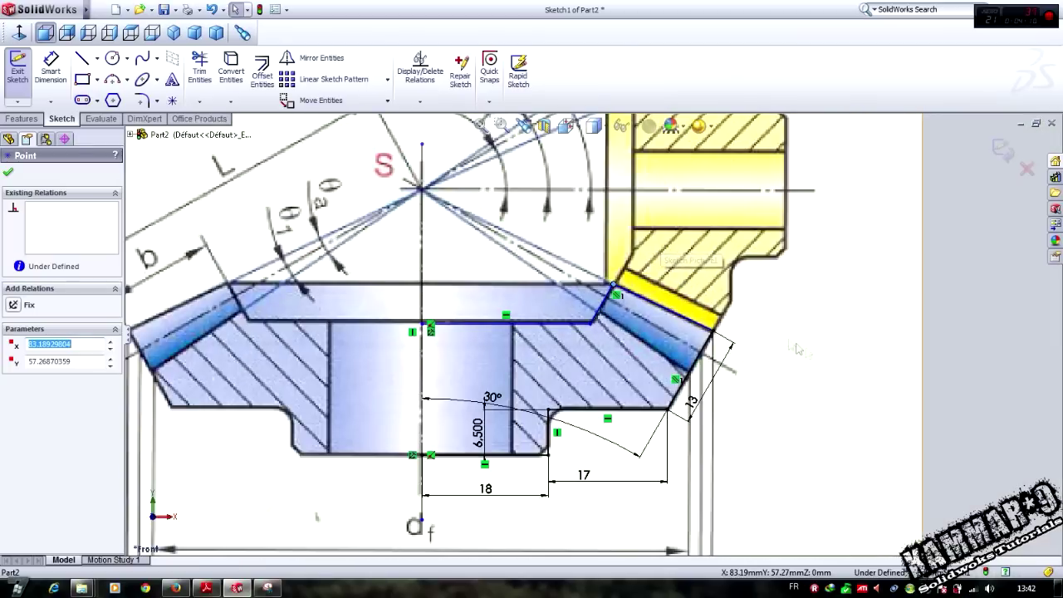
pyautogui.moveTo(836, 361); pyautogui.dragTo(846, 268, button='right')
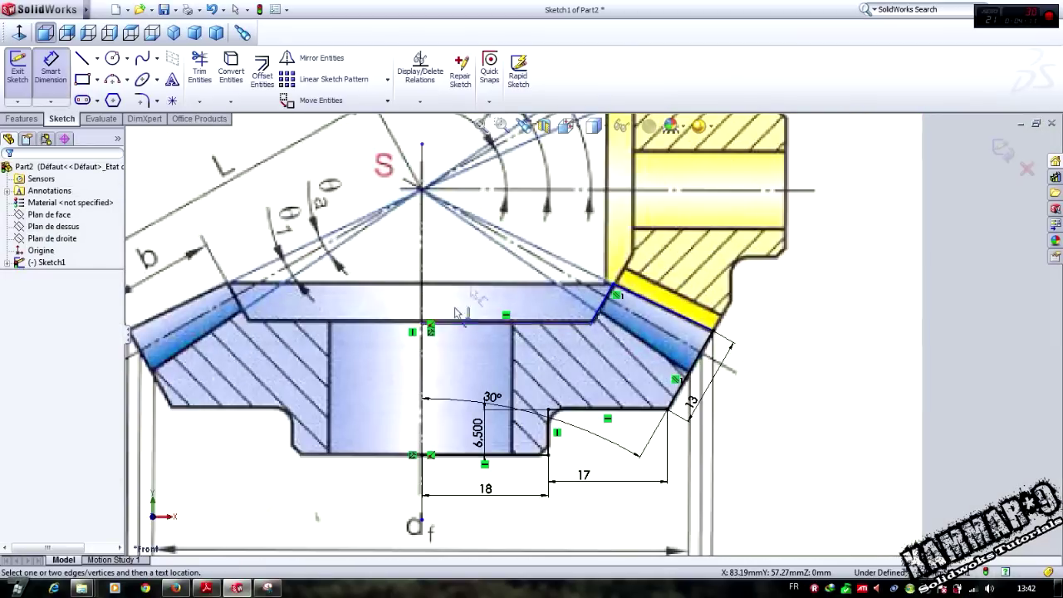
pyautogui.scroll(-4, 509, 318)
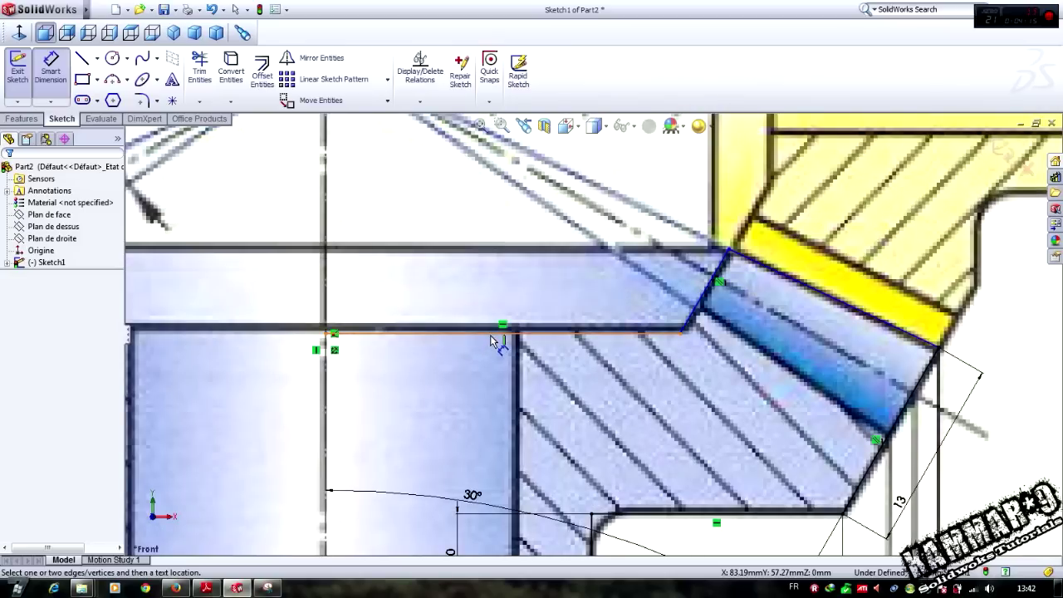
pyautogui.click(490, 335)
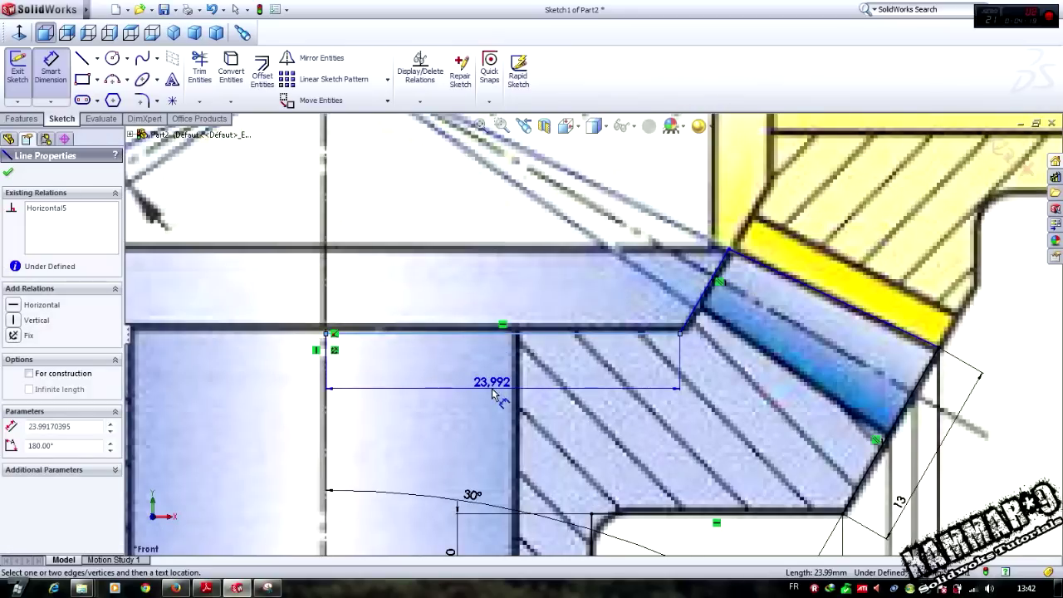
pyautogui.click(496, 395)
pyautogui.write('24')
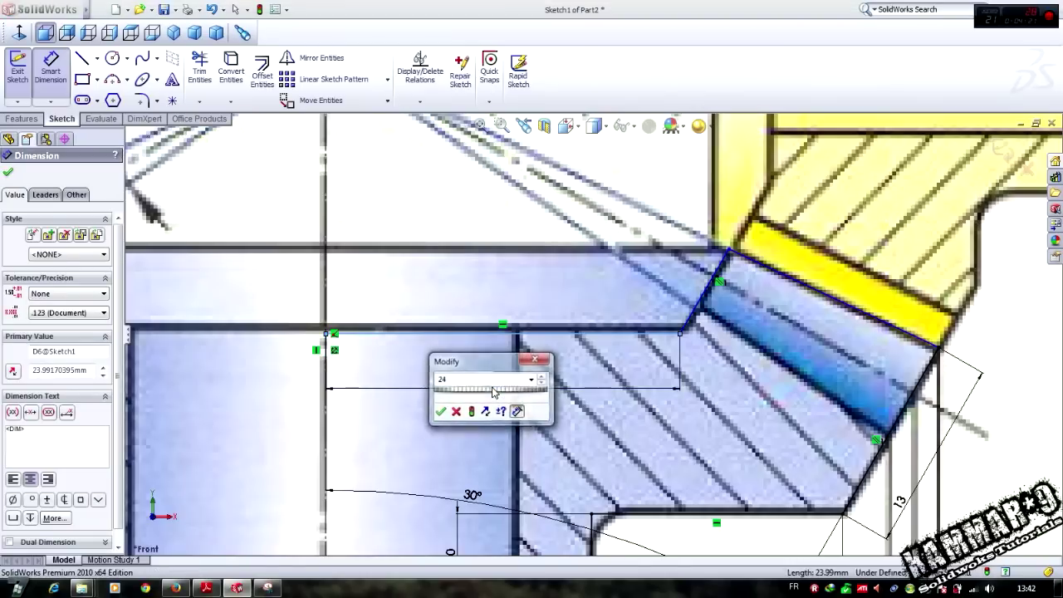
pyautogui.press('Return')
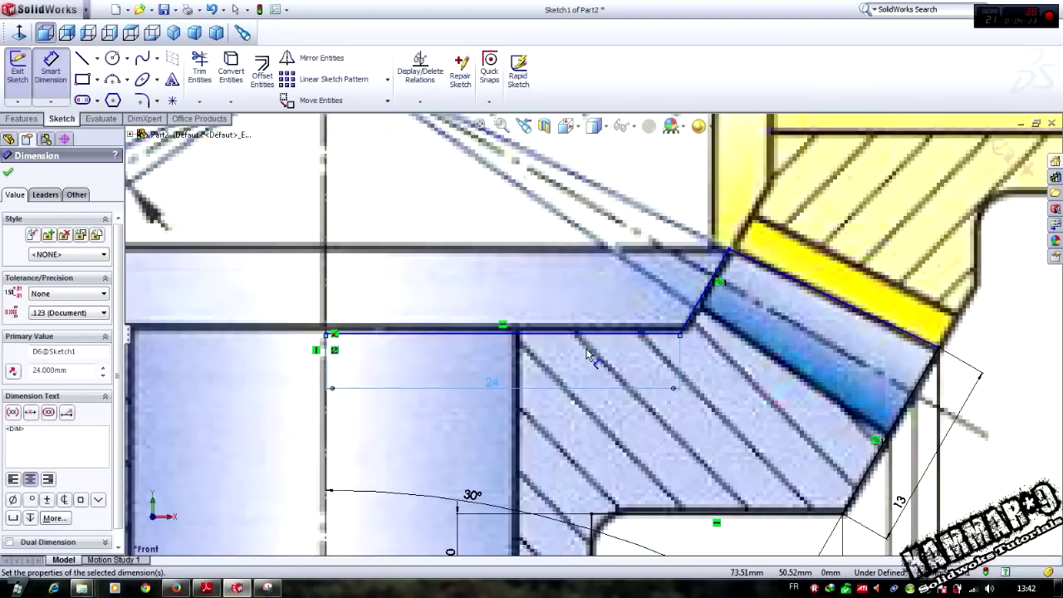
# - Shift the outer end of the 24 mm upper edge slightly upward to align the edge with the recess floor in the picture
pyautogui.press('Escape')
pyautogui.press('Escape')
pyautogui.moveTo(679, 333)
pyautogui.mouseDown()
pyautogui.moveTo(682, 305)
pyautogui.moveTo(690, 328)
pyautogui.mouseUp()
# - Dimension the horizontal distance from the centreline to the inner corner of the tooth tip edge to 27 mm
pyautogui.moveTo(789, 388); pyautogui.dragTo(745, 284, button='right')
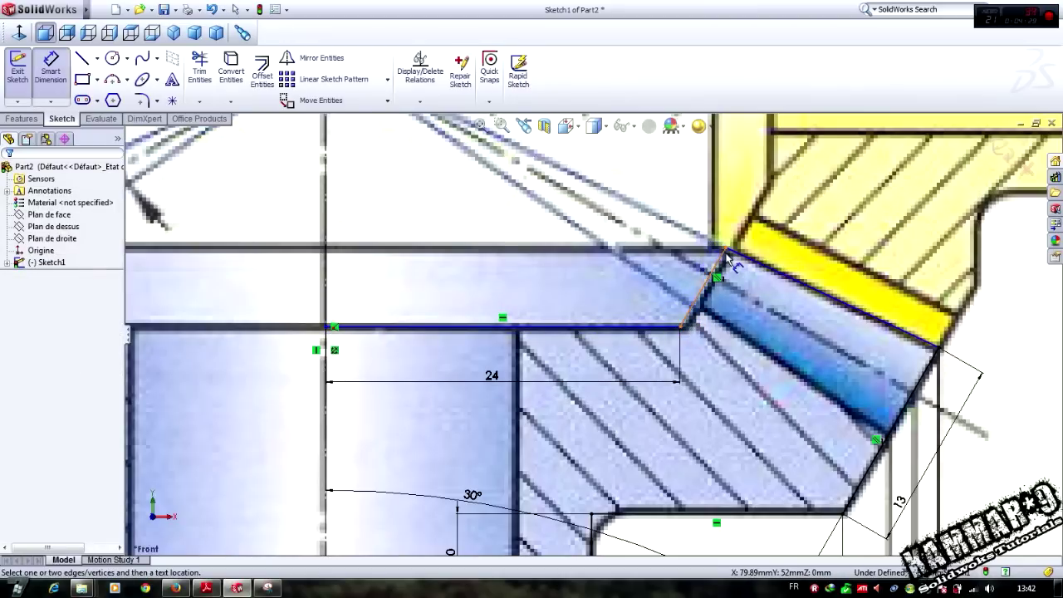
pyautogui.click(724, 249)
pyautogui.scroll(2, 381, 322)
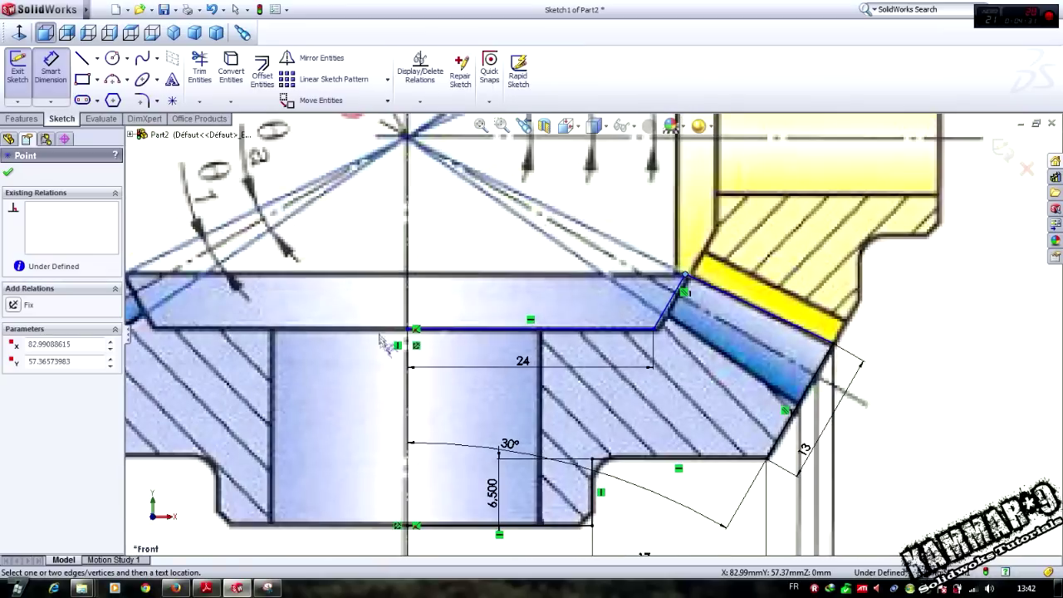
pyautogui.click(408, 391)
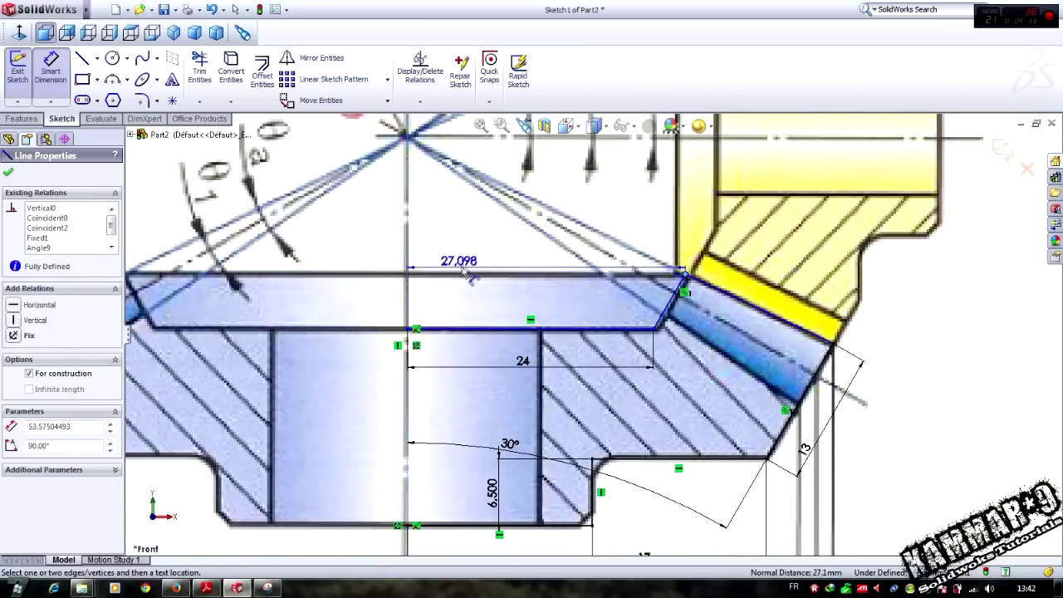
pyautogui.click(476, 261)
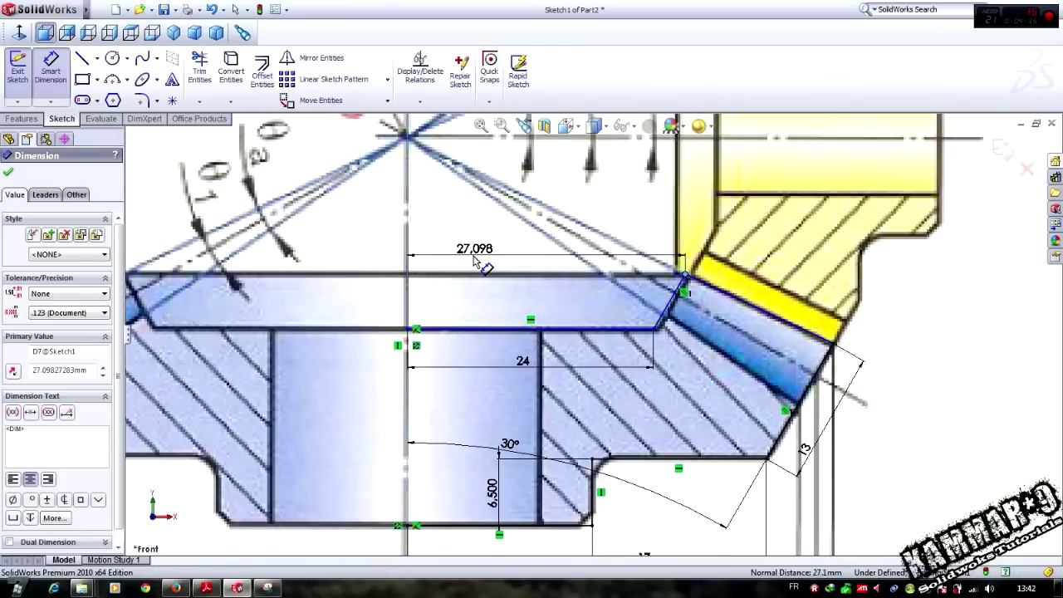
pyautogui.write('27')
pyautogui.press('Return')
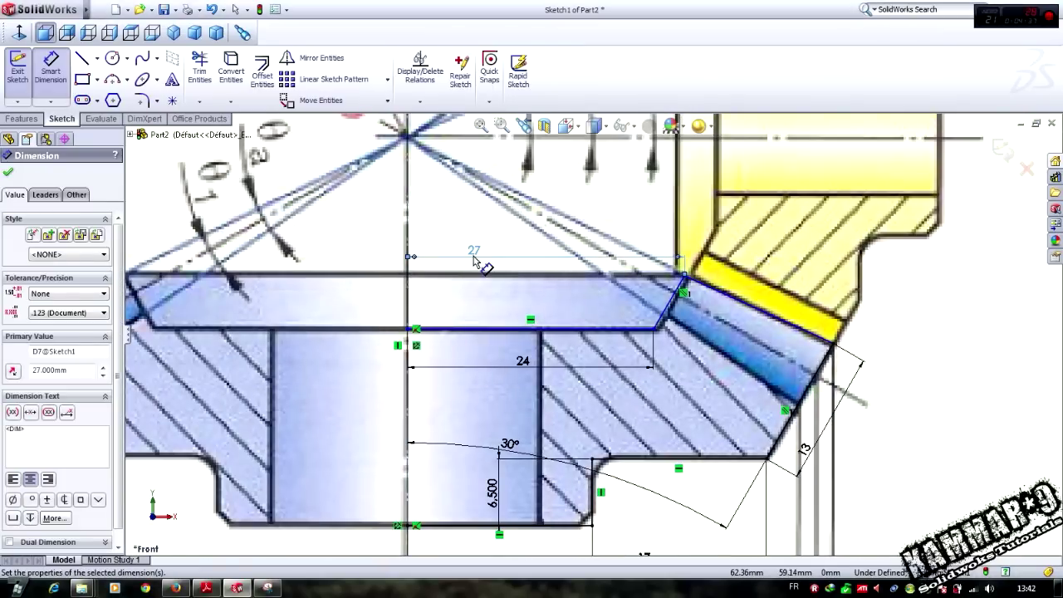
pyautogui.press('Escape')
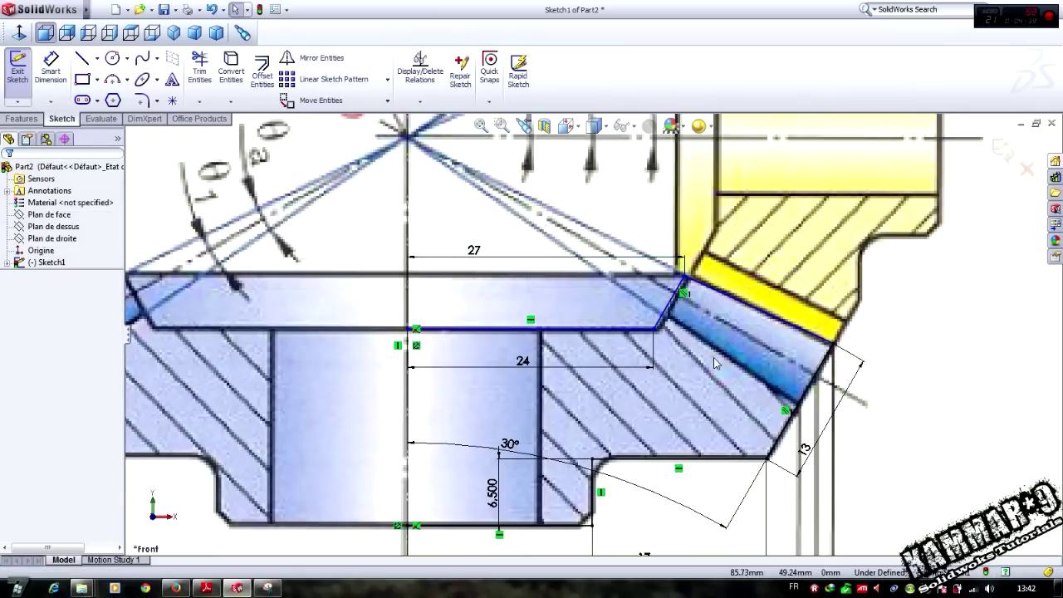
# - Dimension the vertical distance between the hub's bottom edge and the 24 mm upper edge to 20 mm
pyautogui.moveTo(714, 363); pyautogui.dragTo(719, 268, button='right')
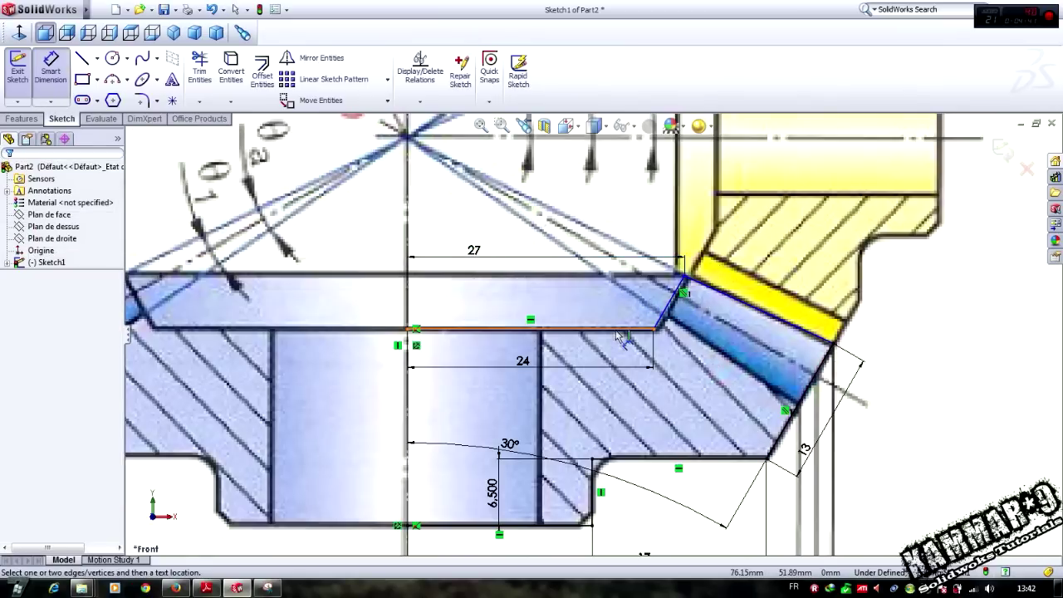
pyautogui.click(428, 525)
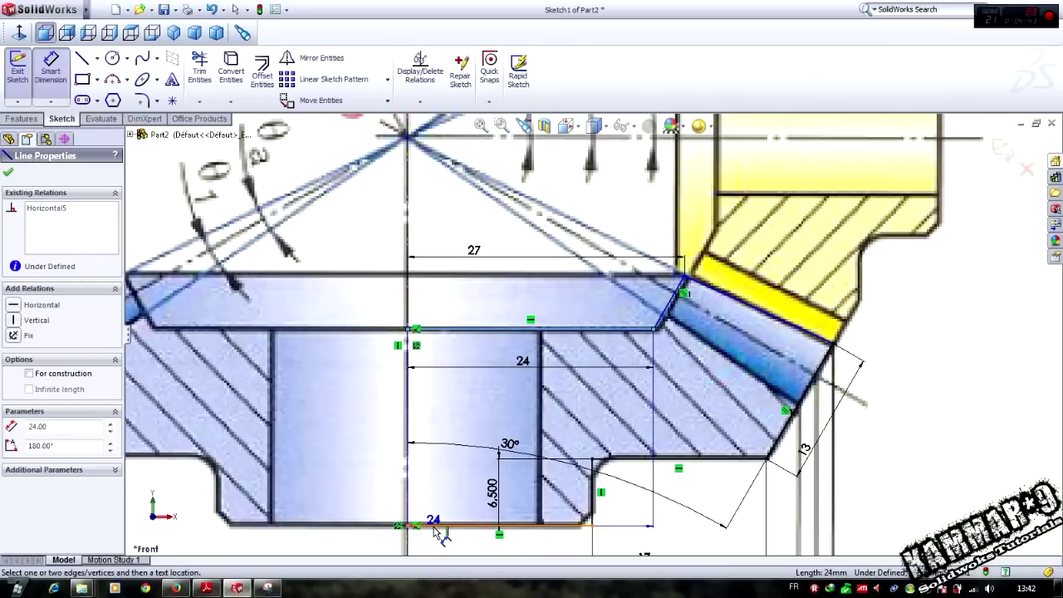
pyautogui.click(420, 329)
pyautogui.click(357, 444)
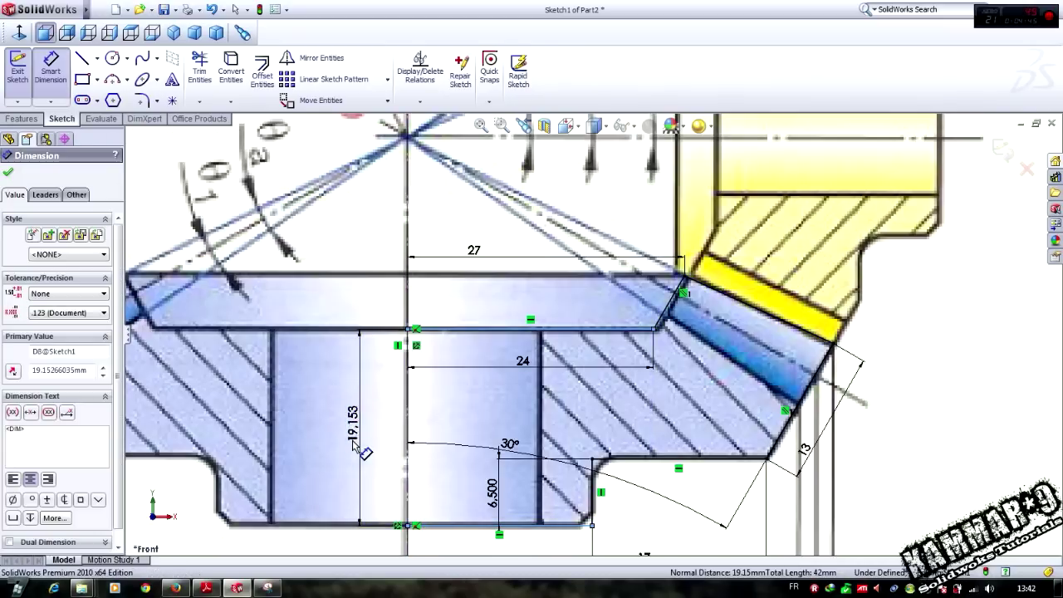
pyautogui.write('20')
pyautogui.press('Return')
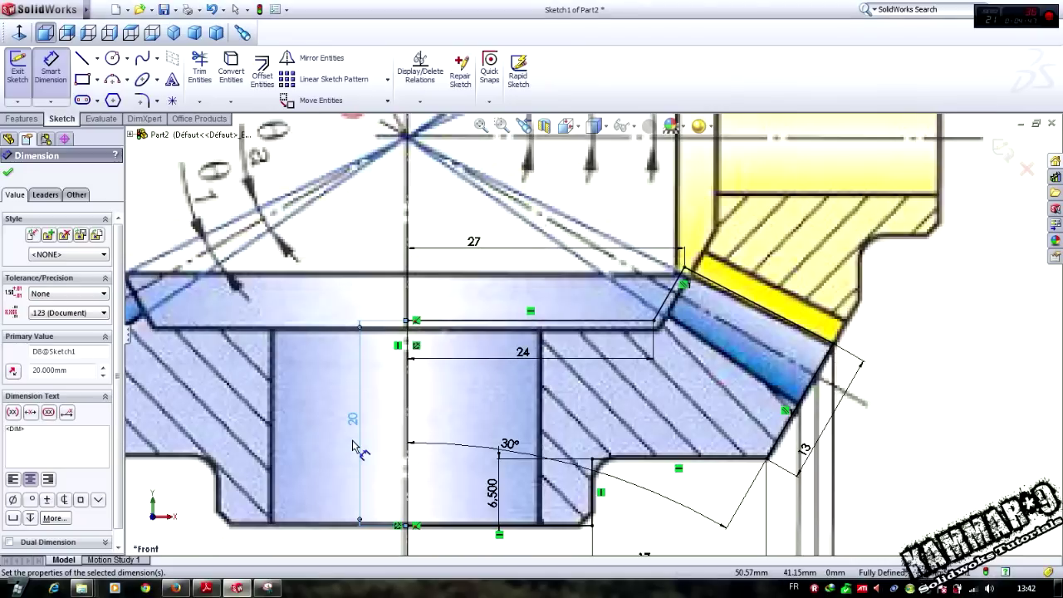
# - Set the vertical distance between the hub's bottom edge and the 24 mm upper edge to 19 mm
pyautogui.doubleClick(353, 421)
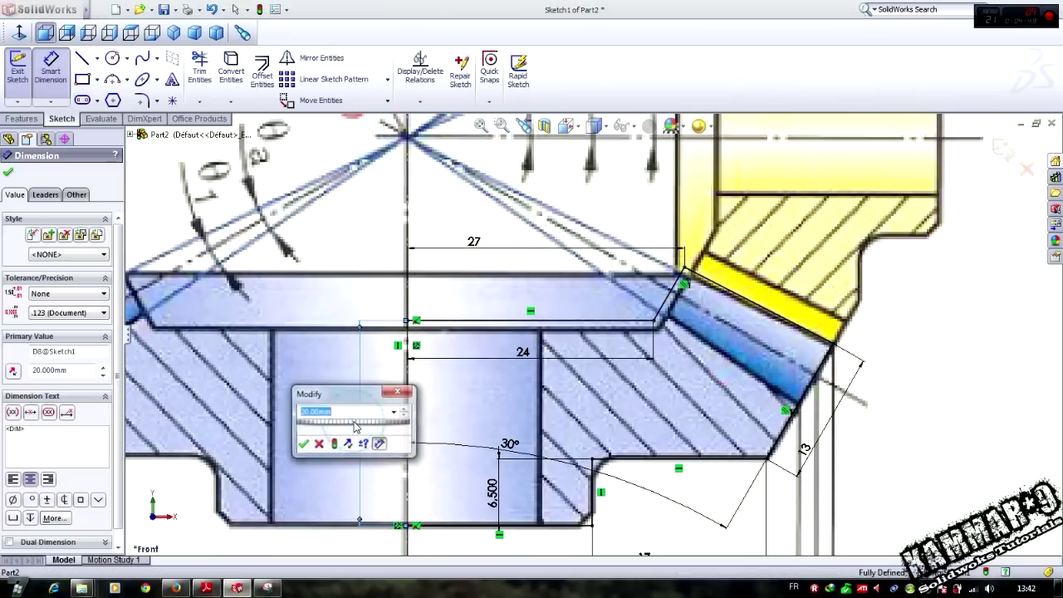
pyautogui.write('19')
pyautogui.press('Return')
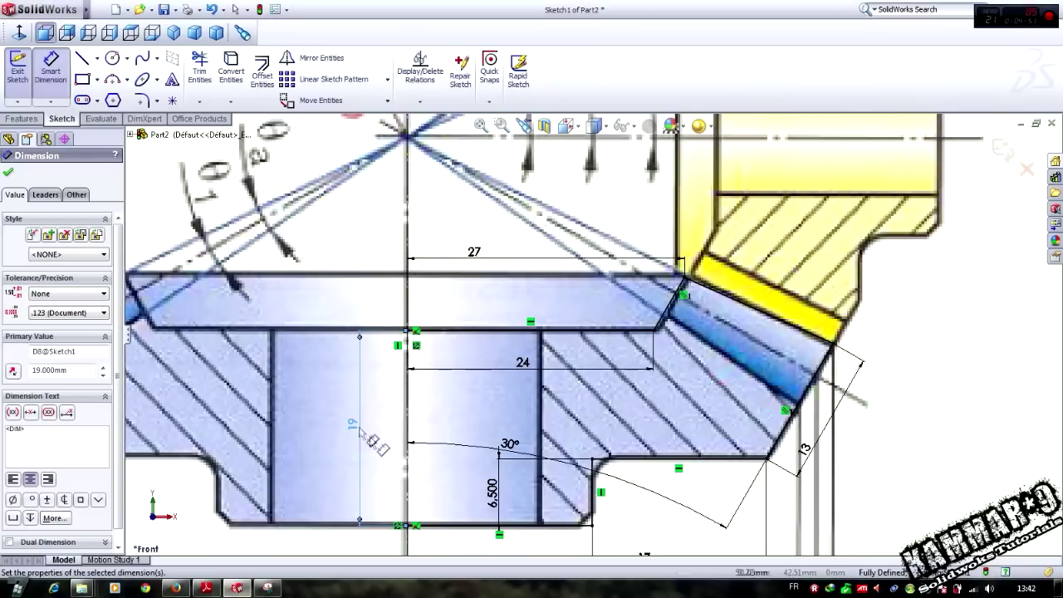
pyautogui.scroll(2, 599, 397)
pyautogui.press('Escape')
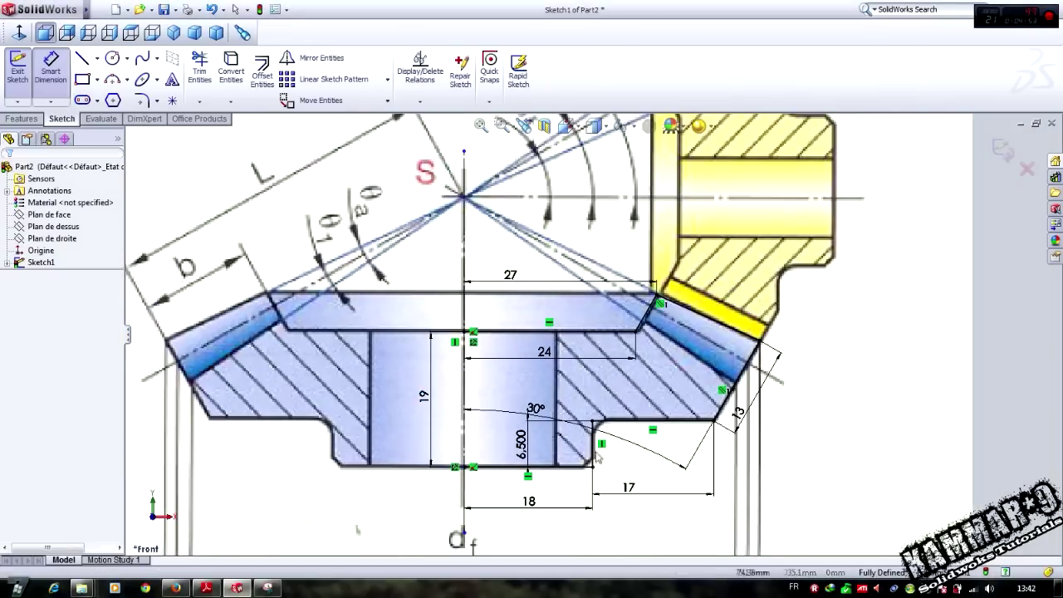
# - Chamfer the hub's outer bottom corner in the sketch with an equal distance of 1 mm
pyautogui.scroll(-2, 605, 454)
pyautogui.scroll(2, 618, 436)
pyautogui.scroll(-2, 643, 357)
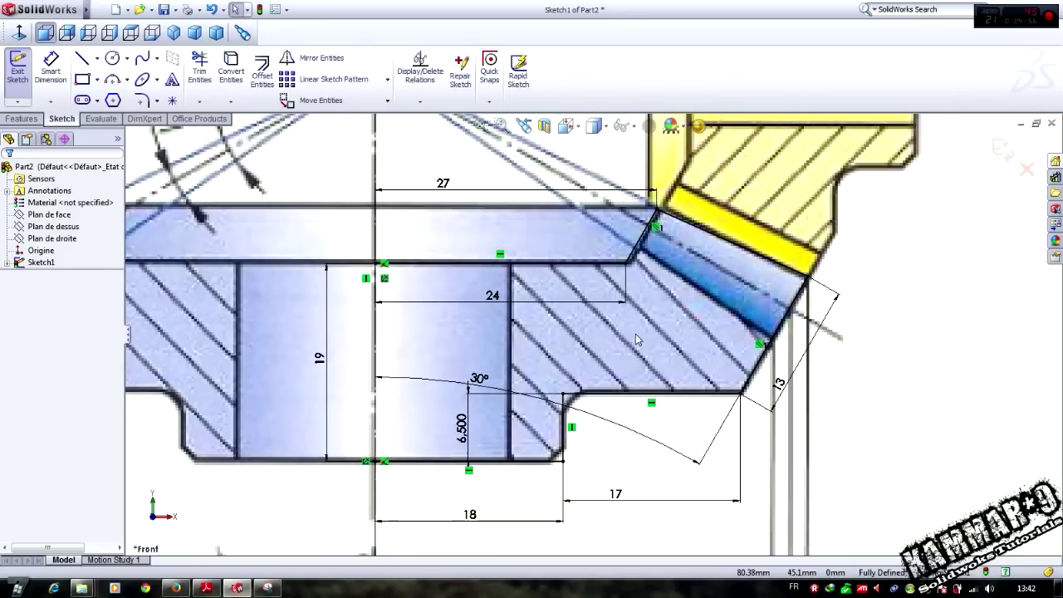
pyautogui.scroll(-3, 570, 462)
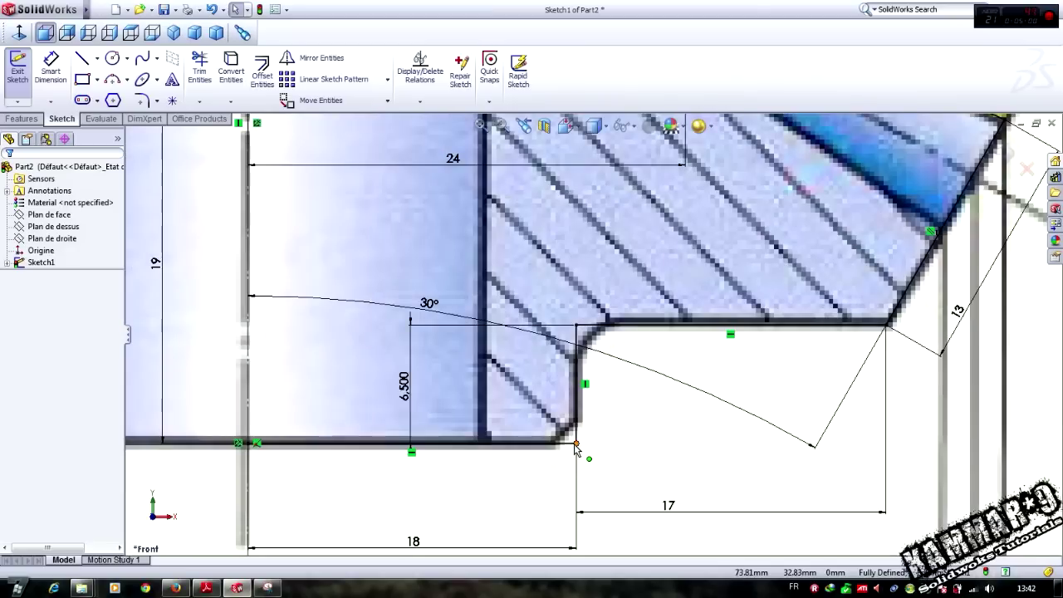
pyautogui.click(157, 100)
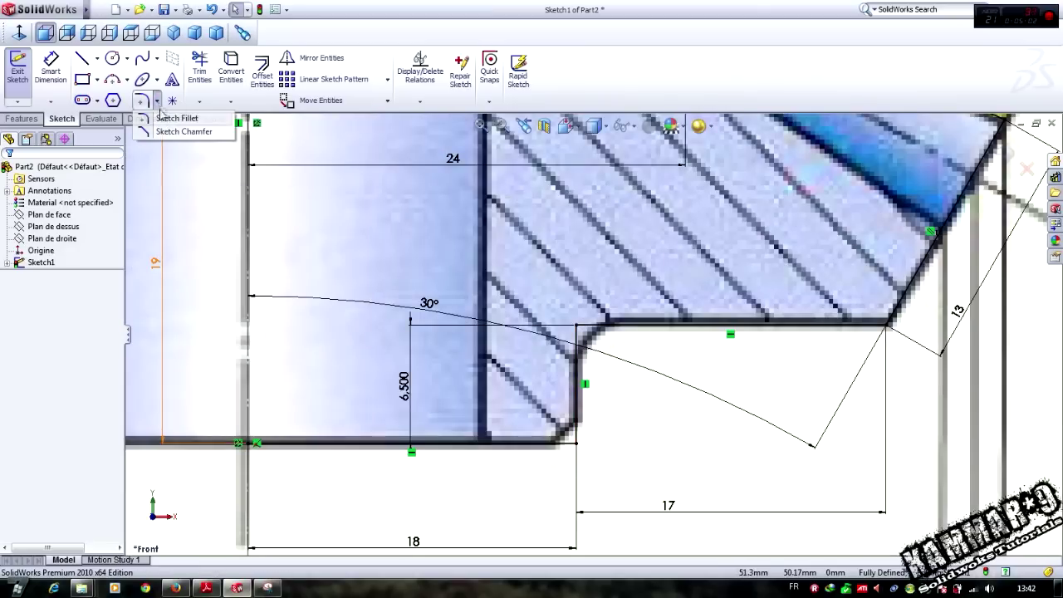
pyautogui.click(184, 132)
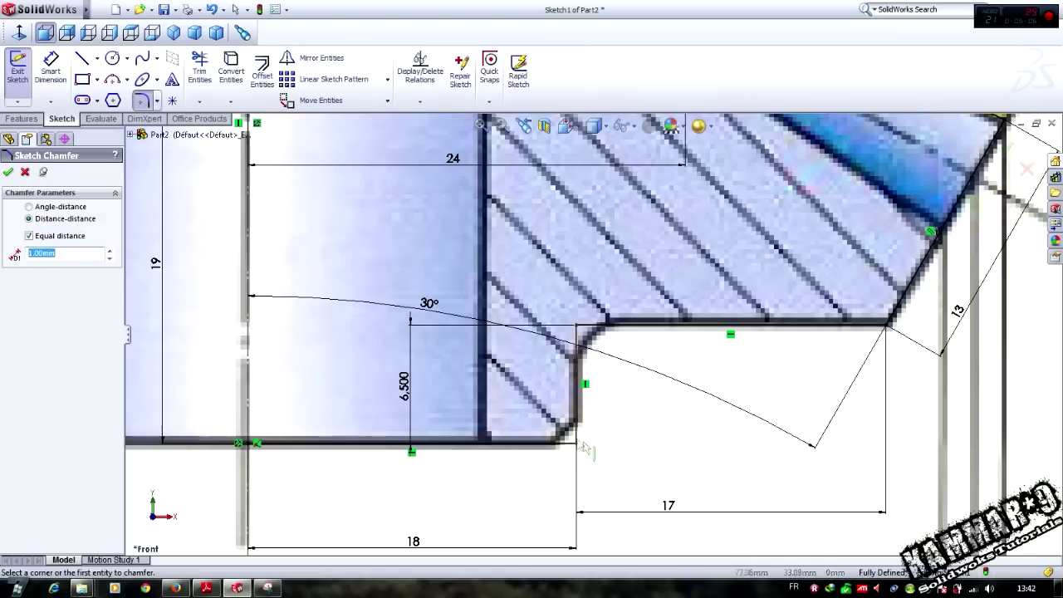
pyautogui.click(578, 448)
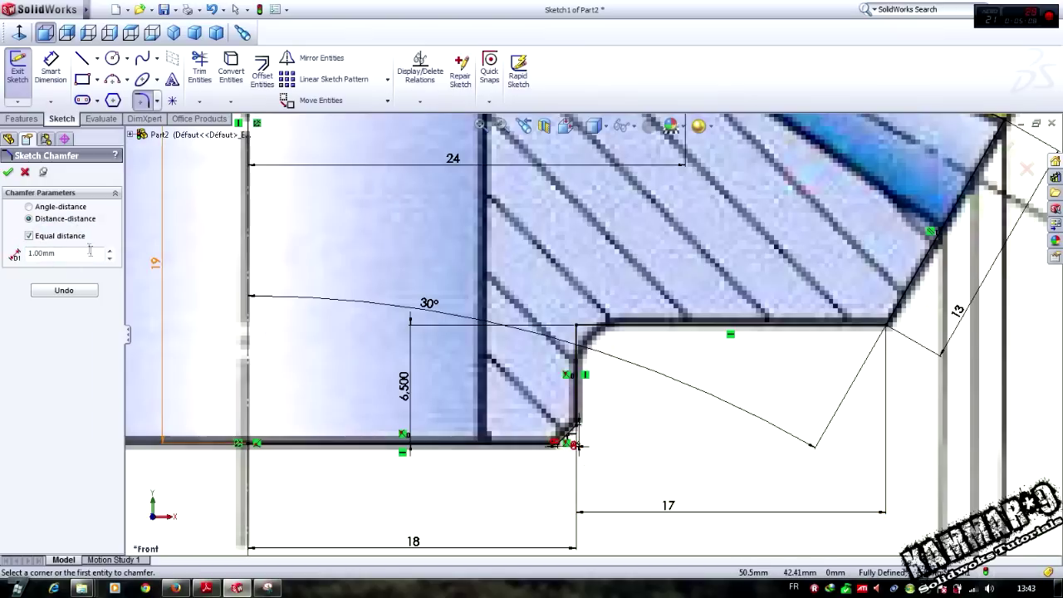
pyautogui.click(9, 172)
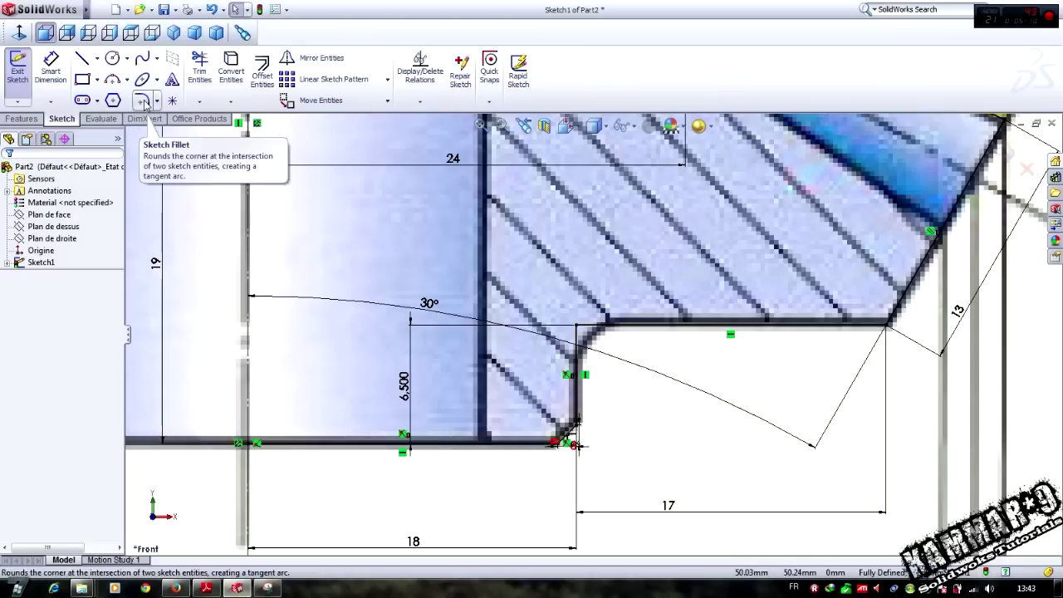
# - Fillet the inner corner between the hub's vertical side and the horizontal underside with a 2 mm radius
pyautogui.click(142, 101)
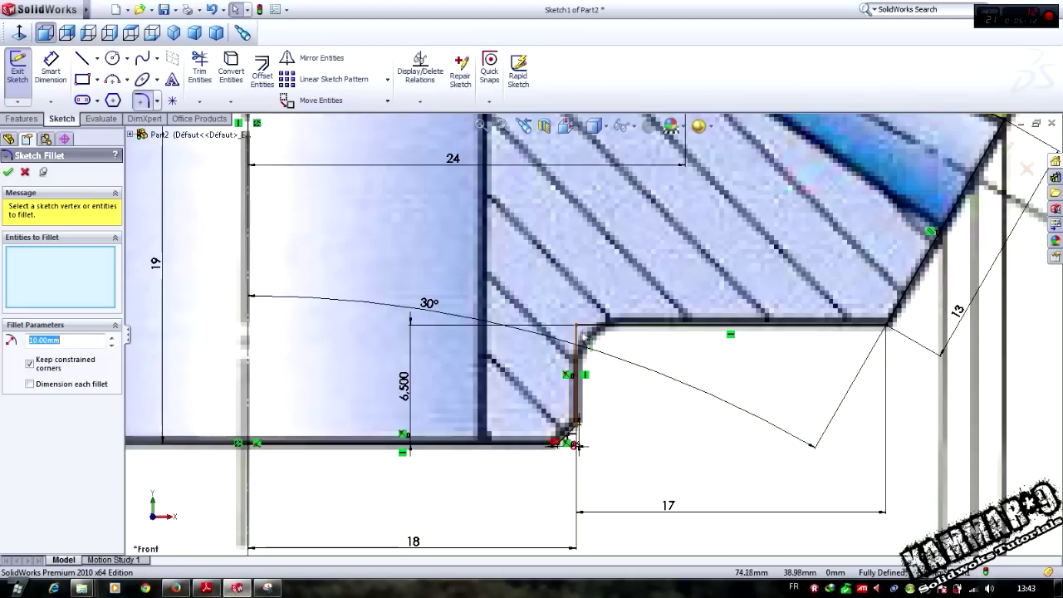
pyautogui.click(579, 326)
pyautogui.click(572, 327)
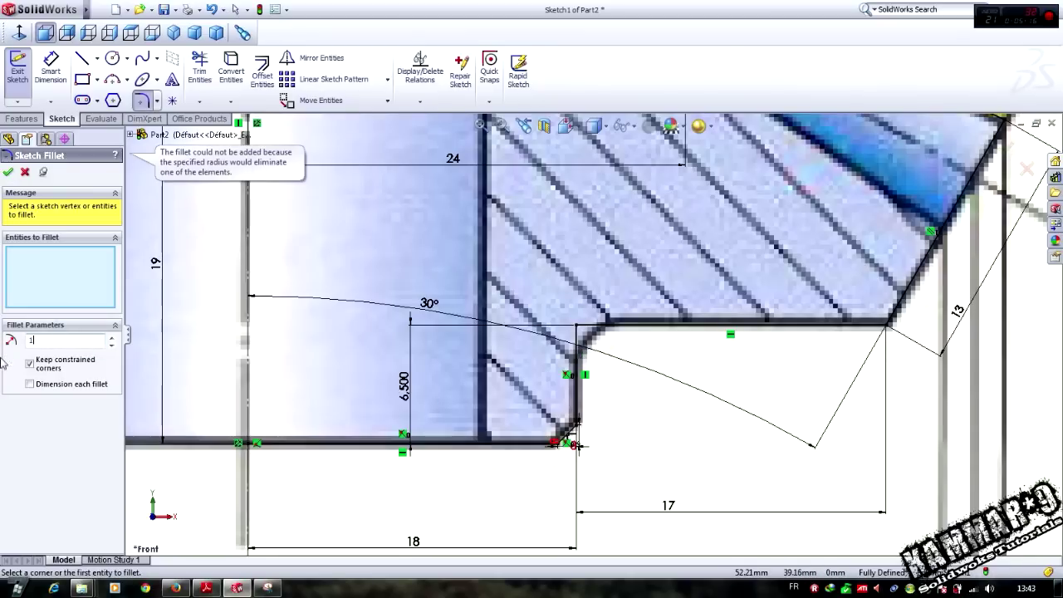
pyautogui.write('1')
pyautogui.press('Return')
pyautogui.click(575, 328)
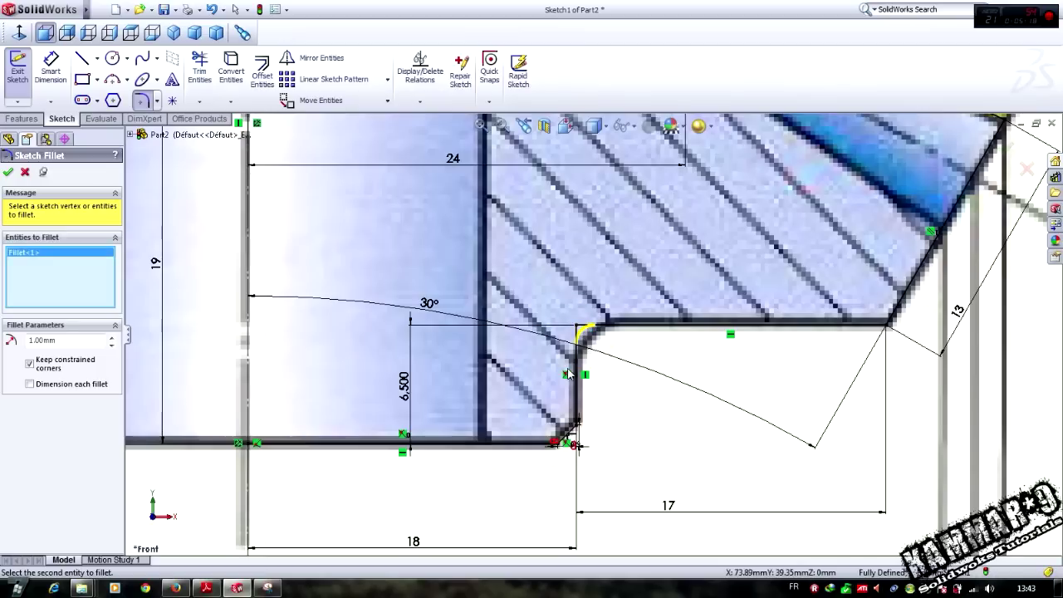
pyautogui.doubleClick(75, 337)
pyautogui.write('2')
pyautogui.click(14, 357)
pyautogui.click(8, 171)
pyautogui.scroll(6, 821, 386)
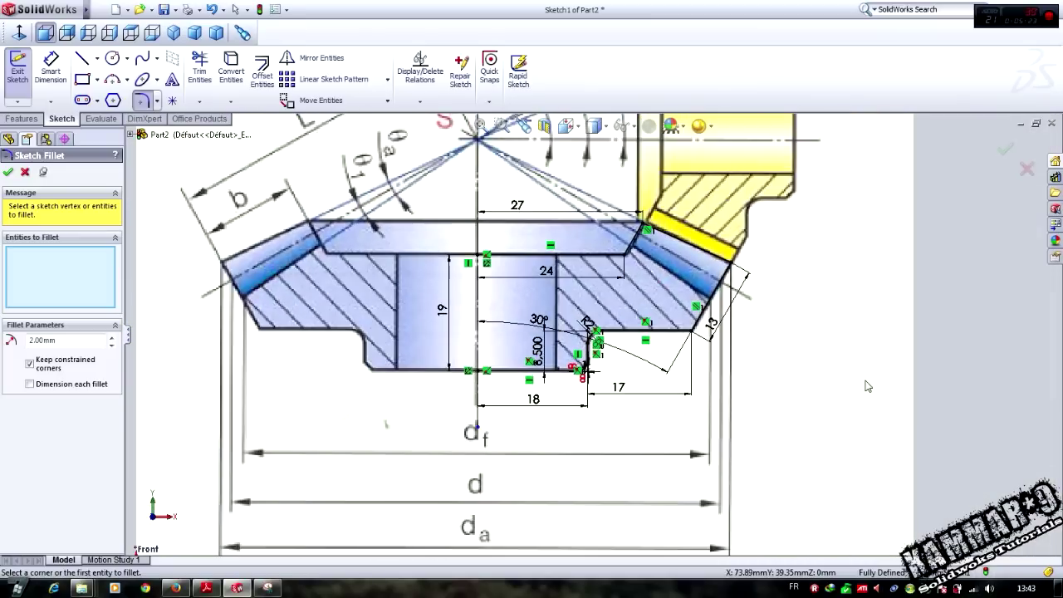
pyautogui.scroll(-1, 525, 281)
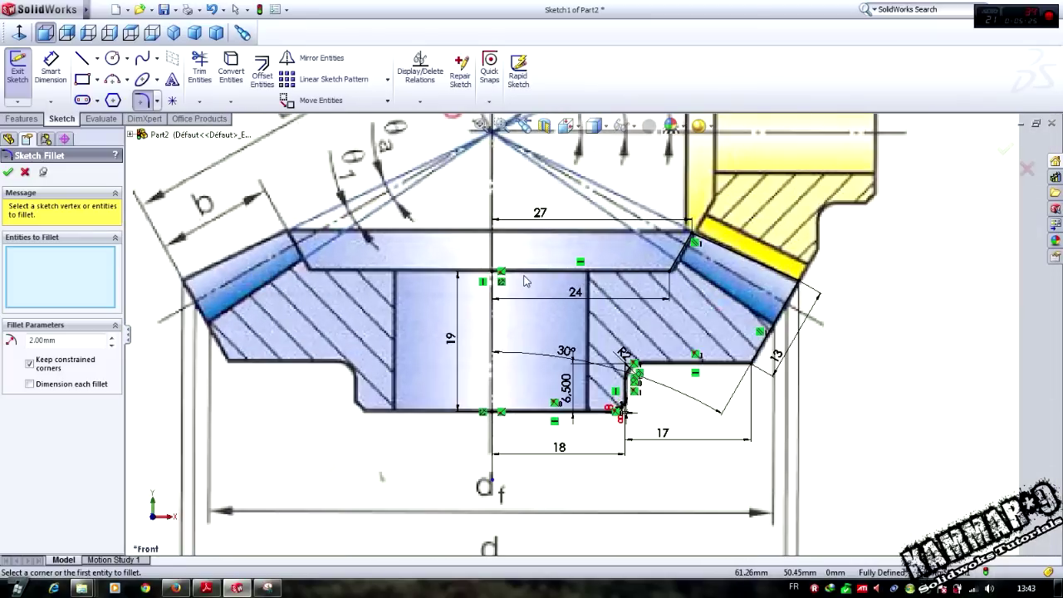
pyautogui.click(7, 171)
pyautogui.scroll(2, 588, 327)
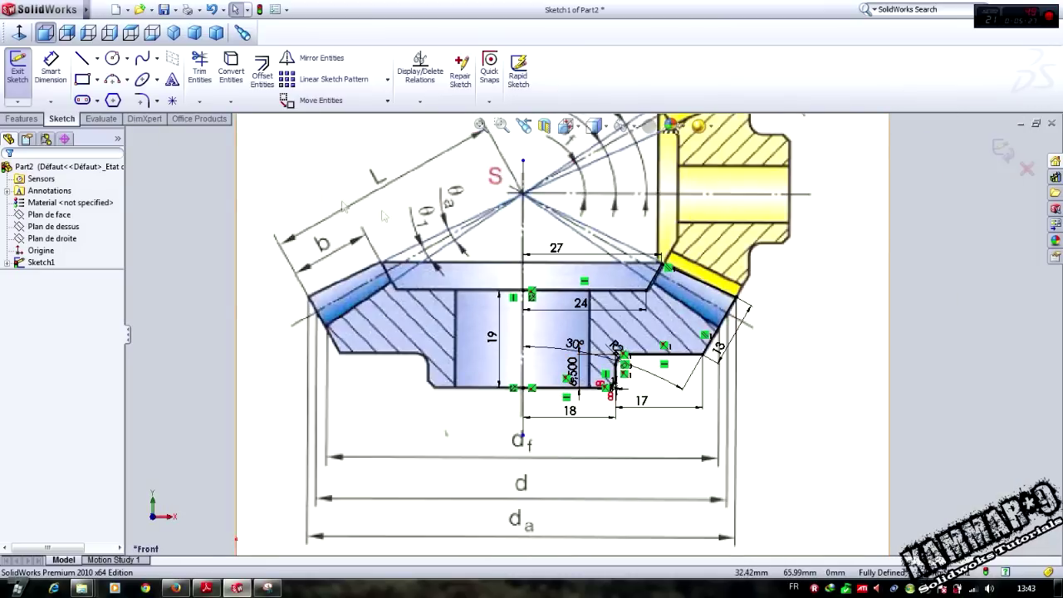
pyautogui.click(39, 119)
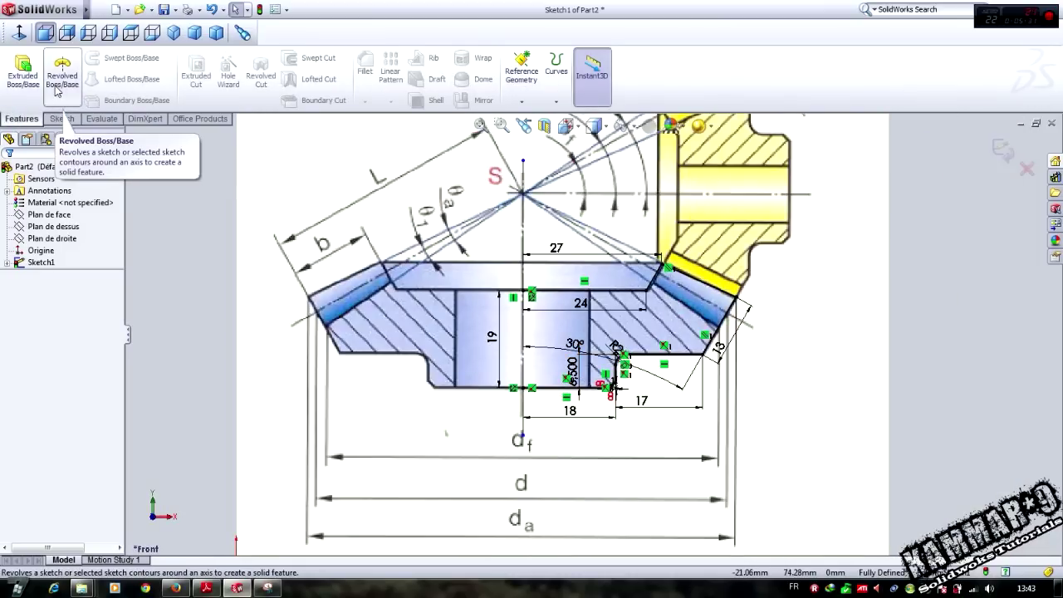
pyautogui.scroll(3, 434, 371)
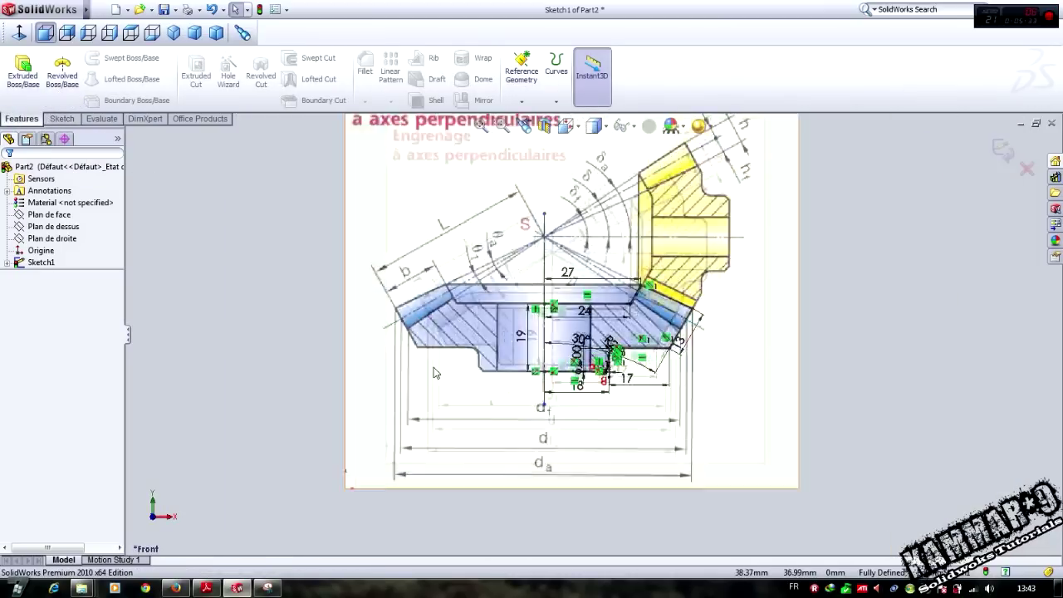
pyautogui.scroll(-1, 477, 519)
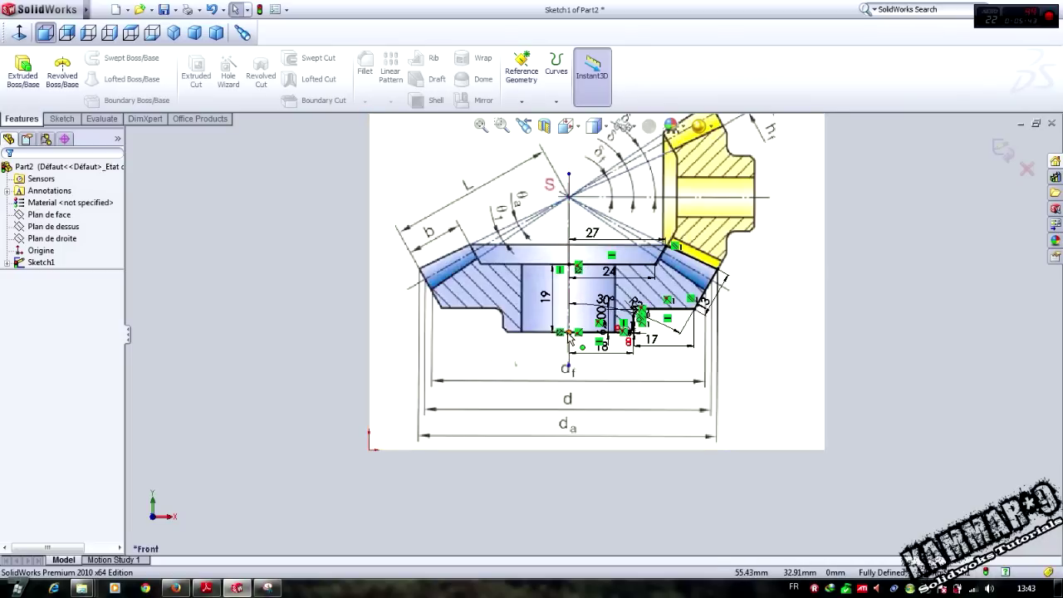
pyautogui.scroll(-1, 522, 166)
pyautogui.scroll(2, 522, 172)
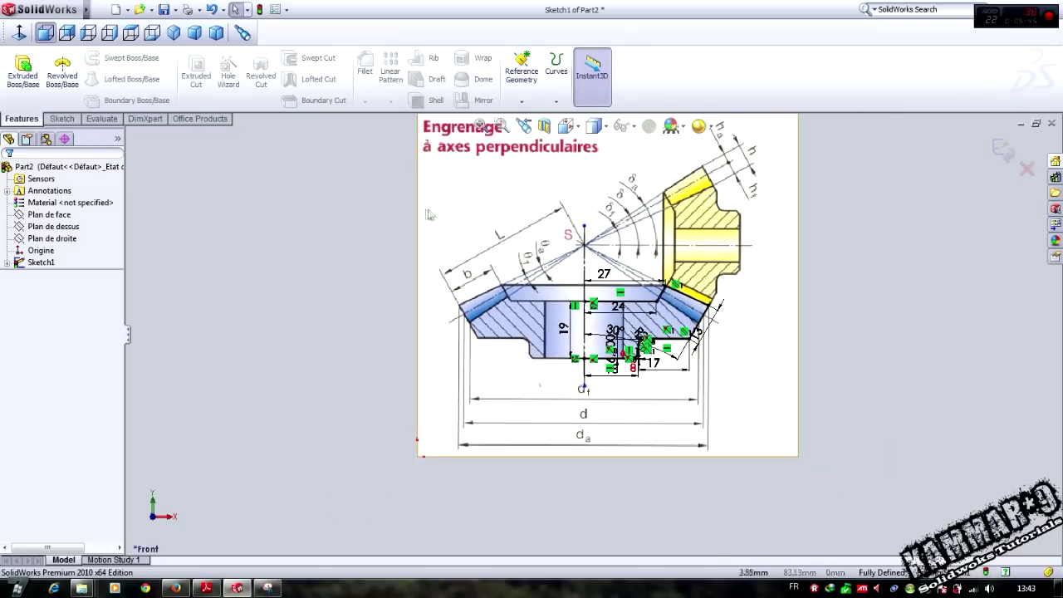
pyautogui.scroll(-1, 563, 359)
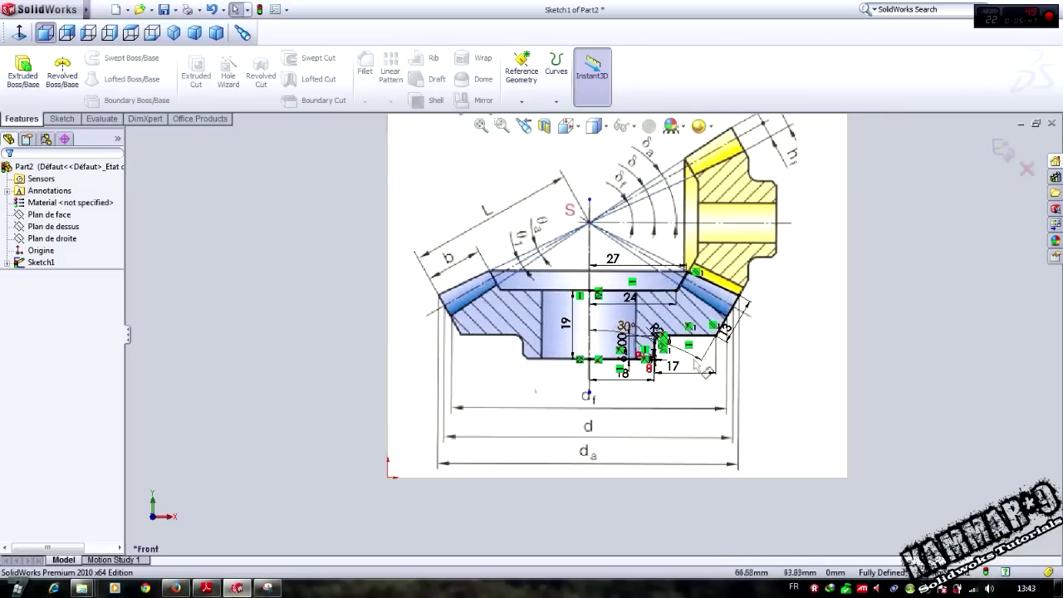
# - Copy the whole dimensioned profile and centreline, keeping relations, from the hub's bottom centre point to the sketch origin
pyautogui.click(62, 118)
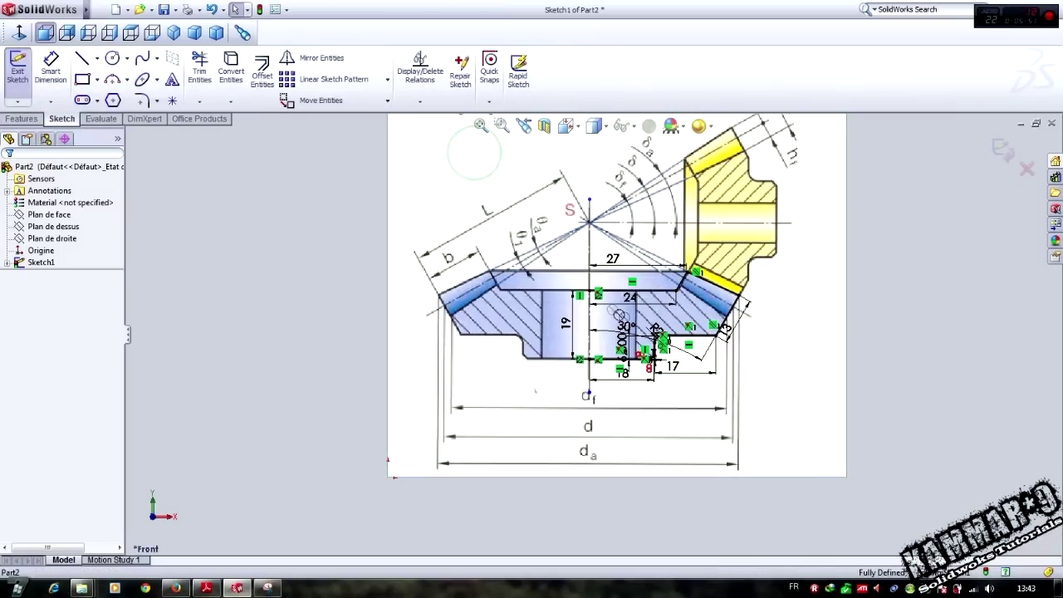
pyautogui.moveTo(330, 158)
pyautogui.mouseDown()
pyautogui.moveTo(435, 232)
pyautogui.moveTo(817, 413)
pyautogui.mouseUp()
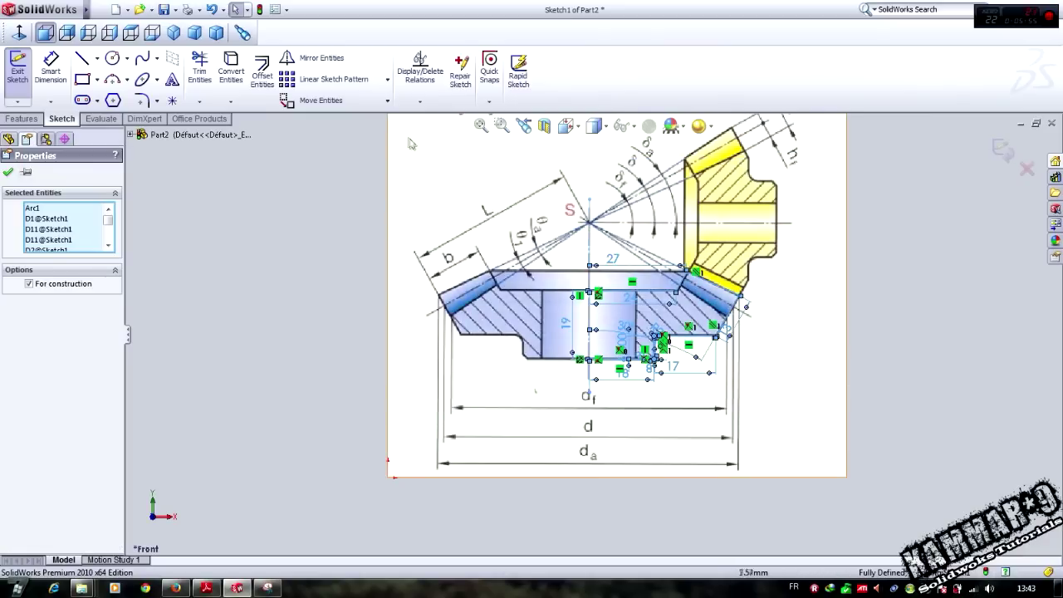
pyautogui.click(387, 100)
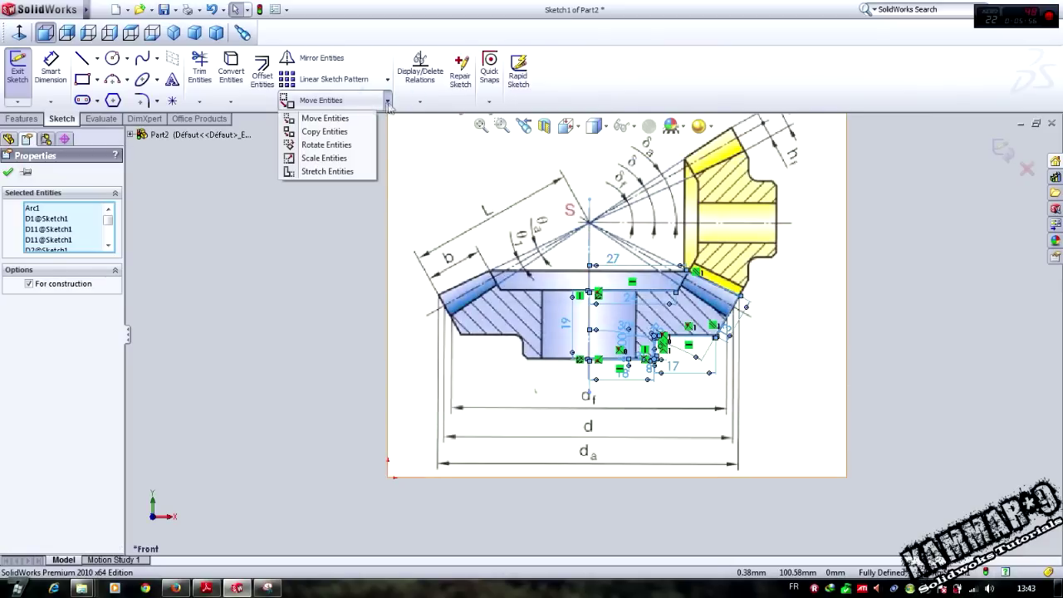
pyautogui.click(326, 132)
pyautogui.scroll(-3, 476, 441)
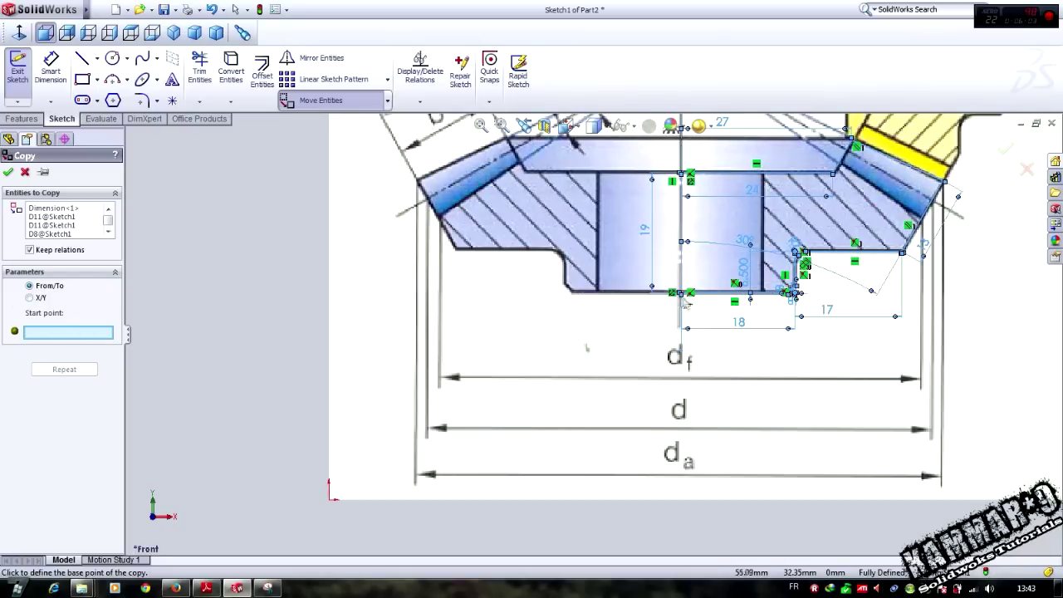
pyautogui.click(686, 294)
pyautogui.scroll(-1, 432, 473)
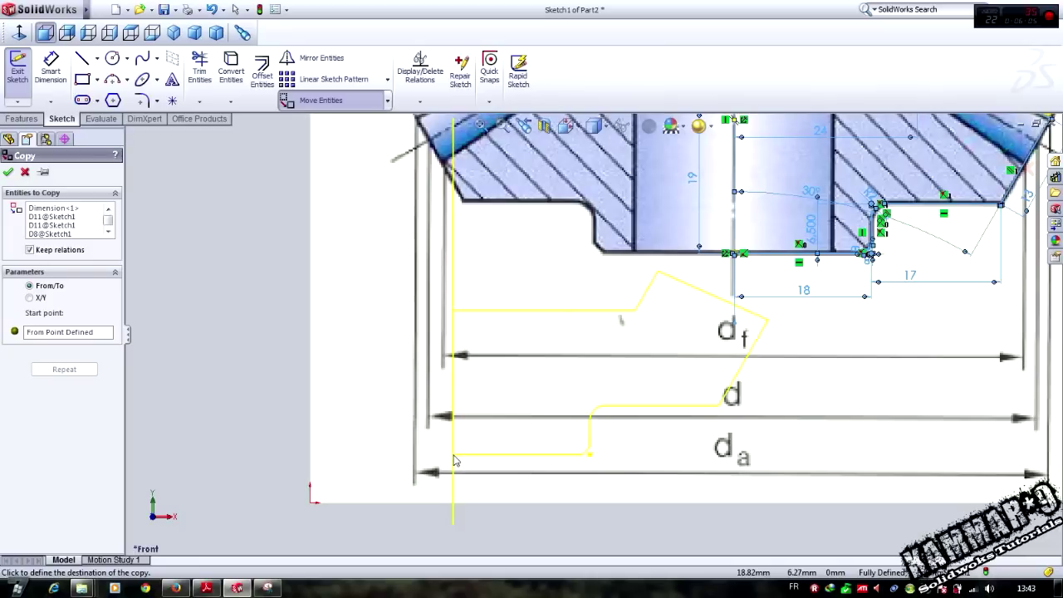
pyautogui.click(312, 505)
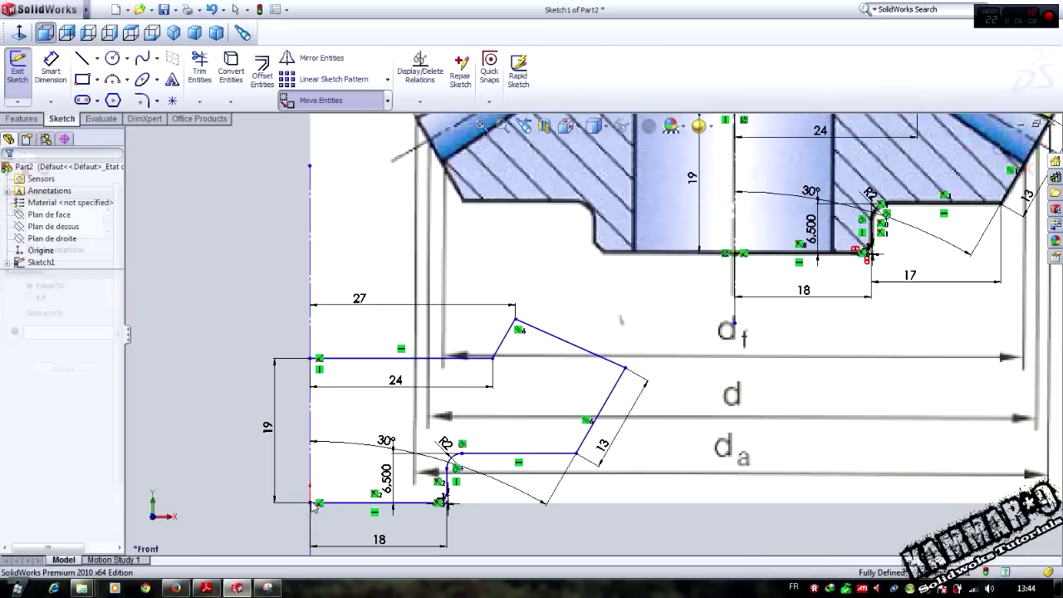
# - Delete the original profile with its centreline and dimensions lying over the gear picture
pyautogui.scroll(4, 611, 268)
pyautogui.scroll(-1, 668, 201)
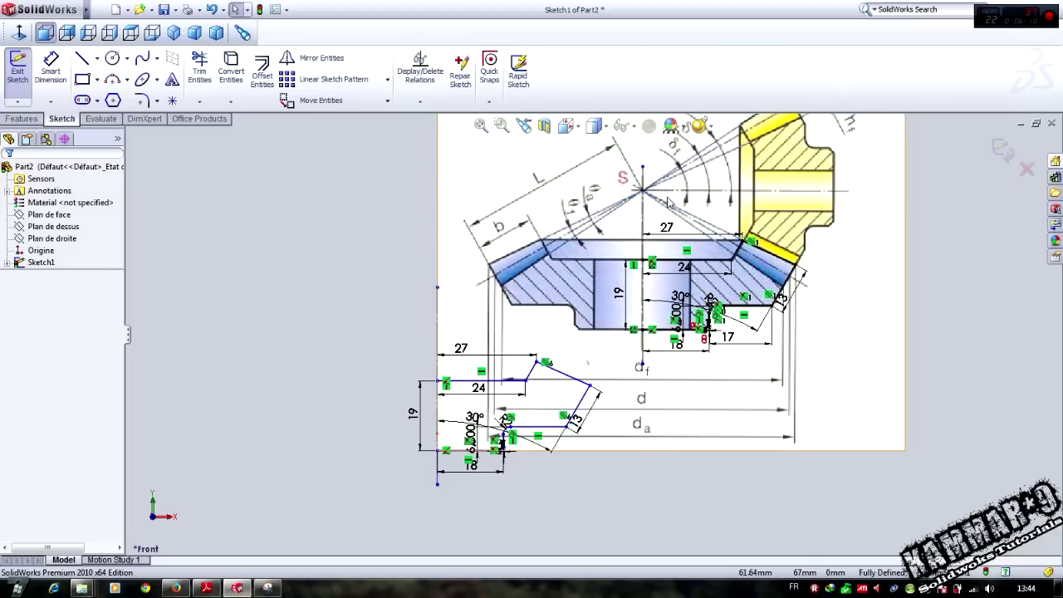
pyautogui.click(522, 165)
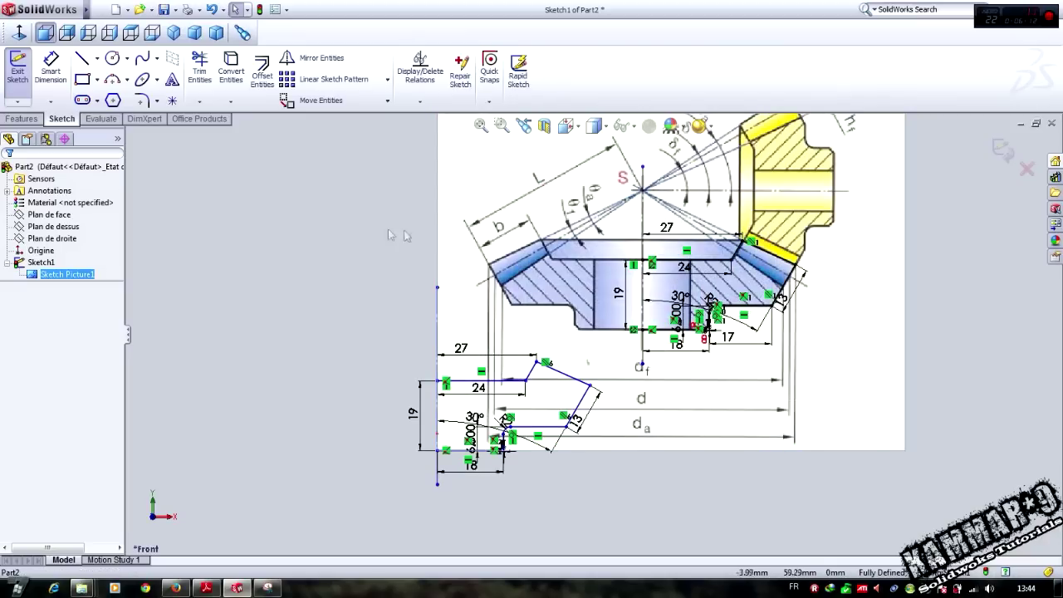
pyautogui.moveTo(937, 431)
pyautogui.mouseDown()
pyautogui.moveTo(755, 190)
pyautogui.moveTo(626, 156)
pyautogui.mouseUp()
pyautogui.press('Delete')
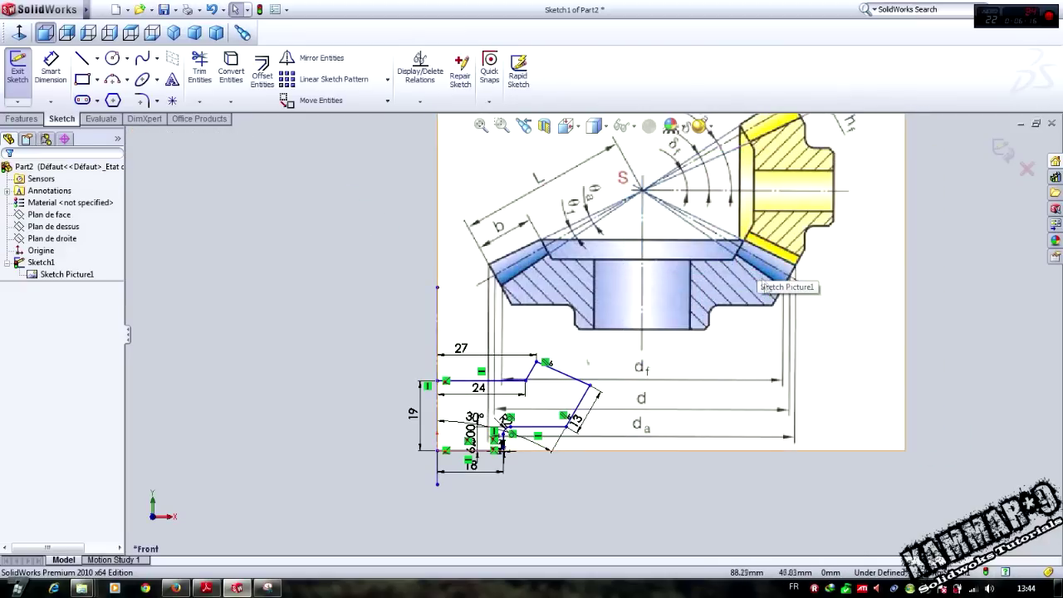
# - Fix the copied profile's bottom centre point at the sketch origin
pyautogui.scroll(2, 668, 442)
pyautogui.scroll(-5, 475, 416)
pyautogui.scroll(-2, 540, 454)
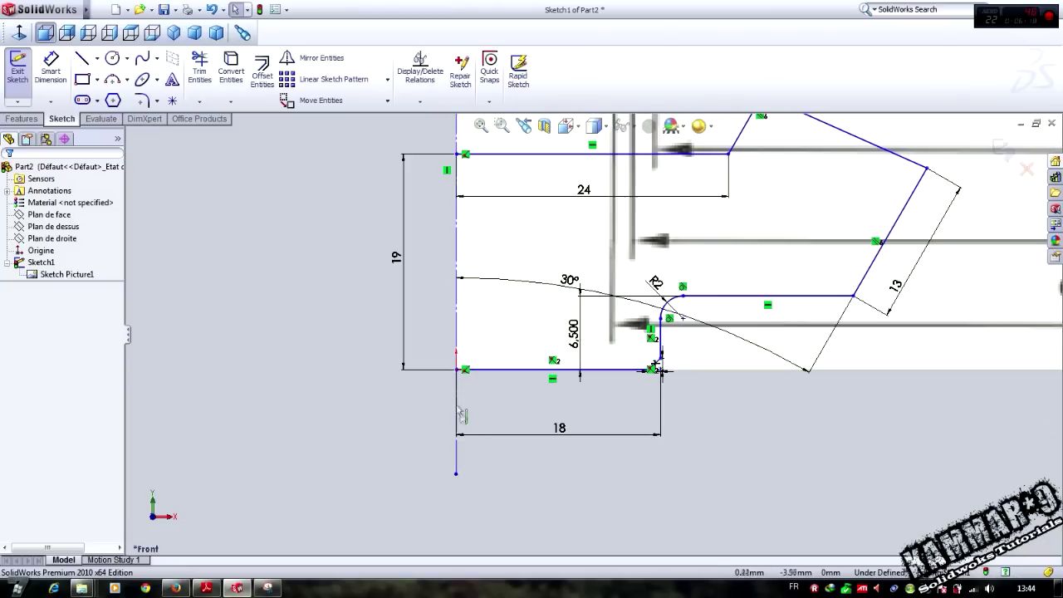
pyautogui.click(456, 369)
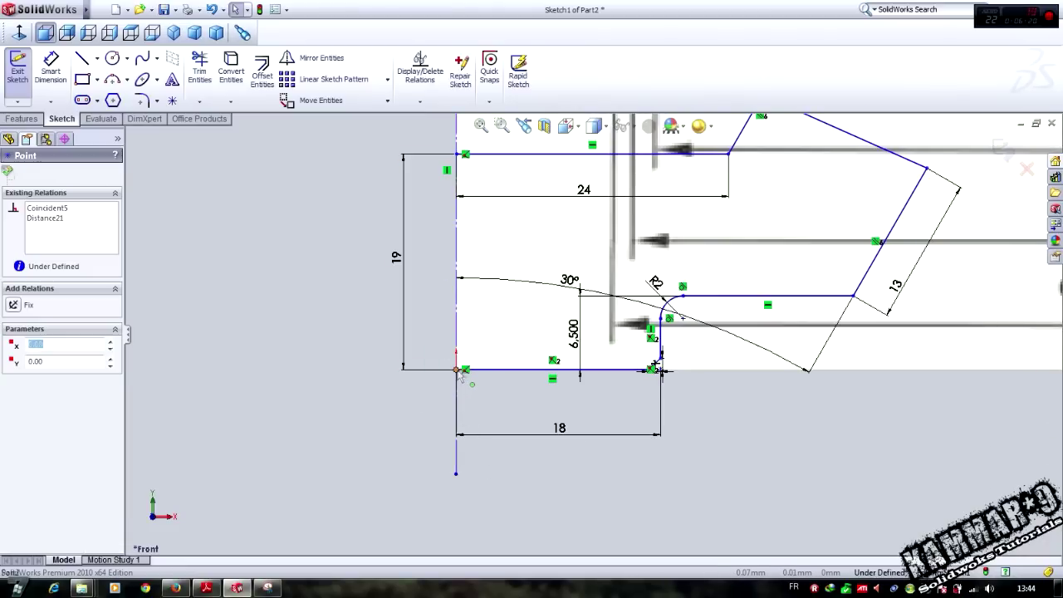
pyautogui.click(309, 408)
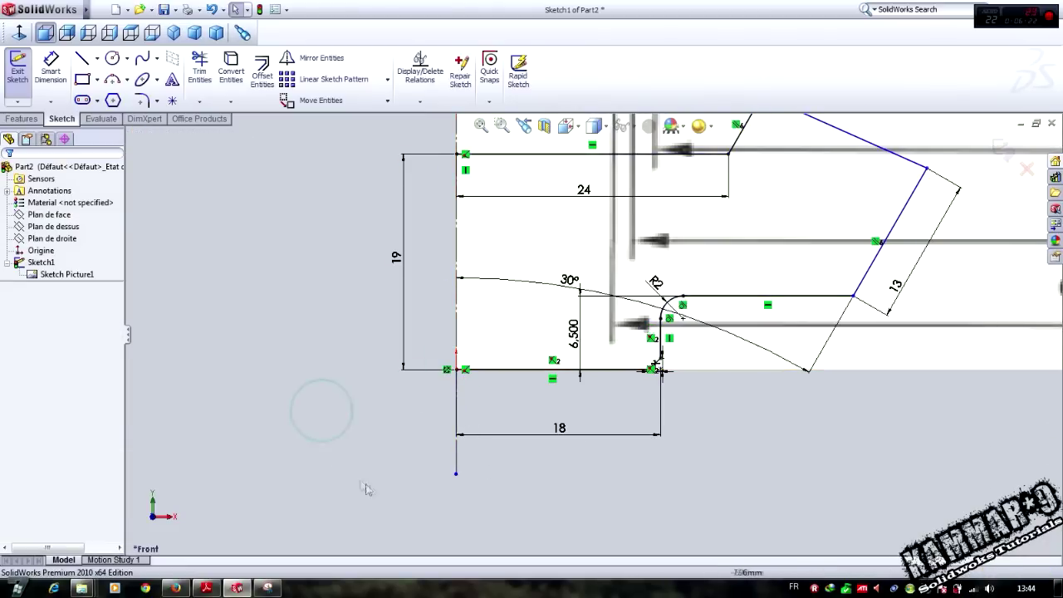
# - Add a Fix relation to the copied profile's vertical centreline
pyautogui.click(455, 468)
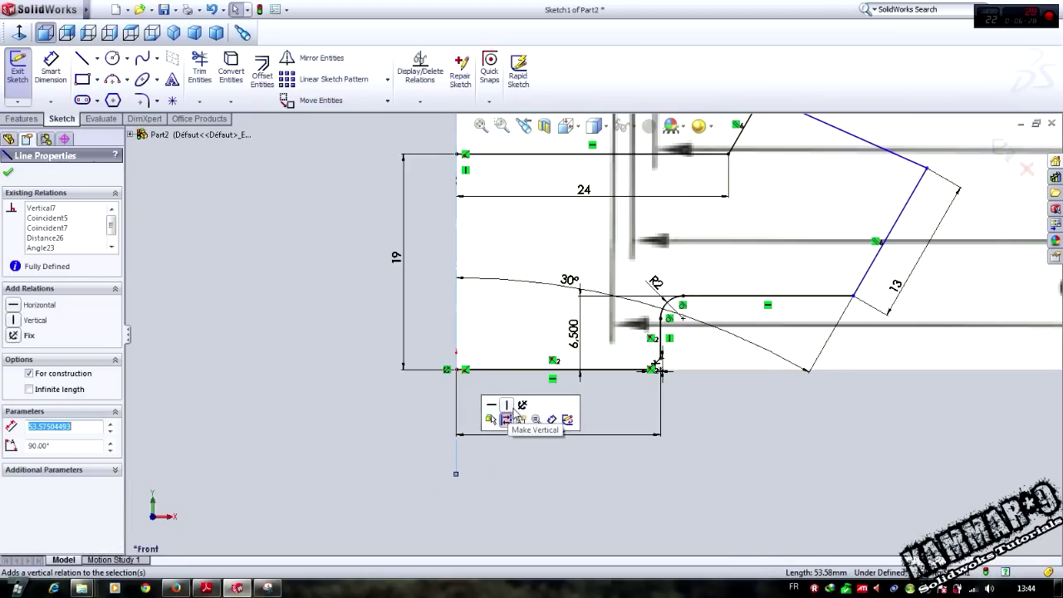
pyautogui.click(519, 406)
pyautogui.click(516, 496)
pyautogui.scroll(4, 558, 482)
pyautogui.scroll(-2, 669, 181)
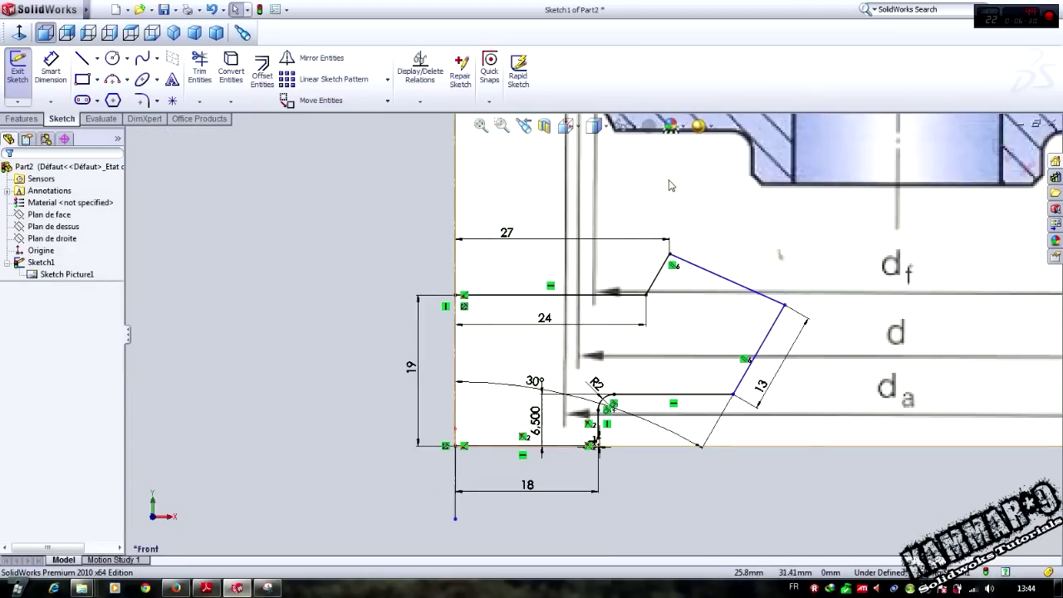
pyautogui.scroll(-1, 706, 440)
pyautogui.scroll(2, 740, 352)
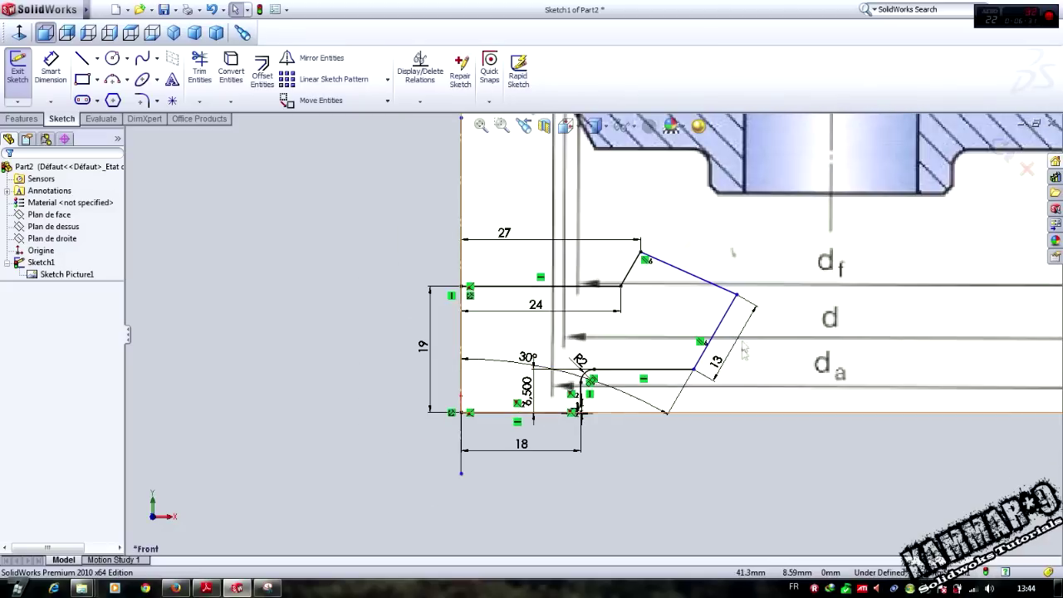
# - Reposition the 30° angle dimension above the profile's lower edge, close to the 24 mm dimension
pyautogui.click(523, 363)
pyautogui.moveTo(535, 367)
pyautogui.mouseDown()
pyautogui.moveTo(582, 287)
pyautogui.moveTo(568, 312)
pyautogui.mouseUp()
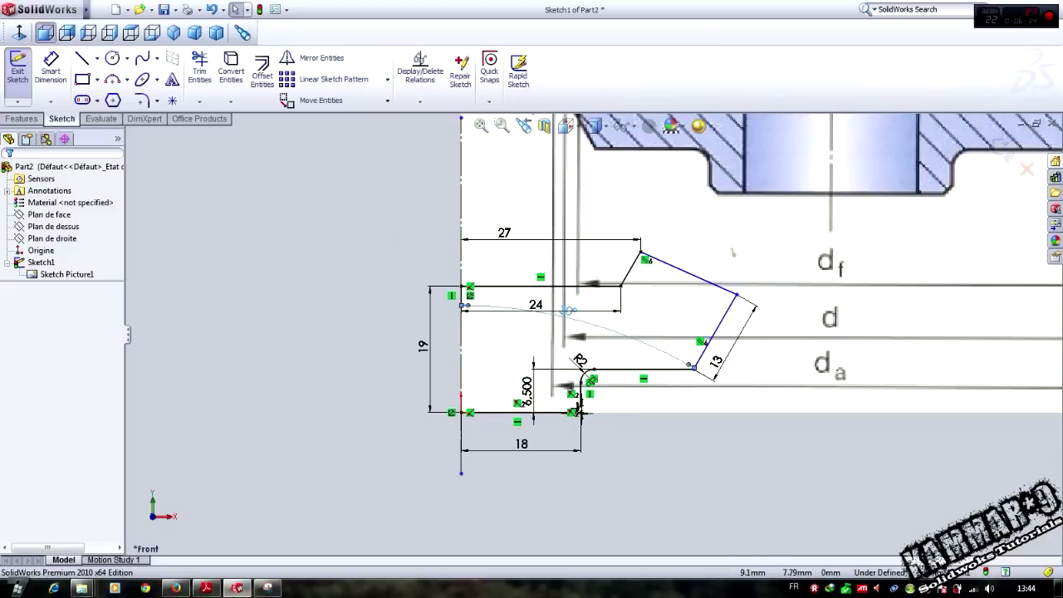
pyautogui.click(804, 475)
# - Add a 14.5 mm horizontal dimension across the sloping line joining the profile's peak to its outer corner
pyautogui.moveTo(802, 480); pyautogui.dragTo(816, 373, button='right')
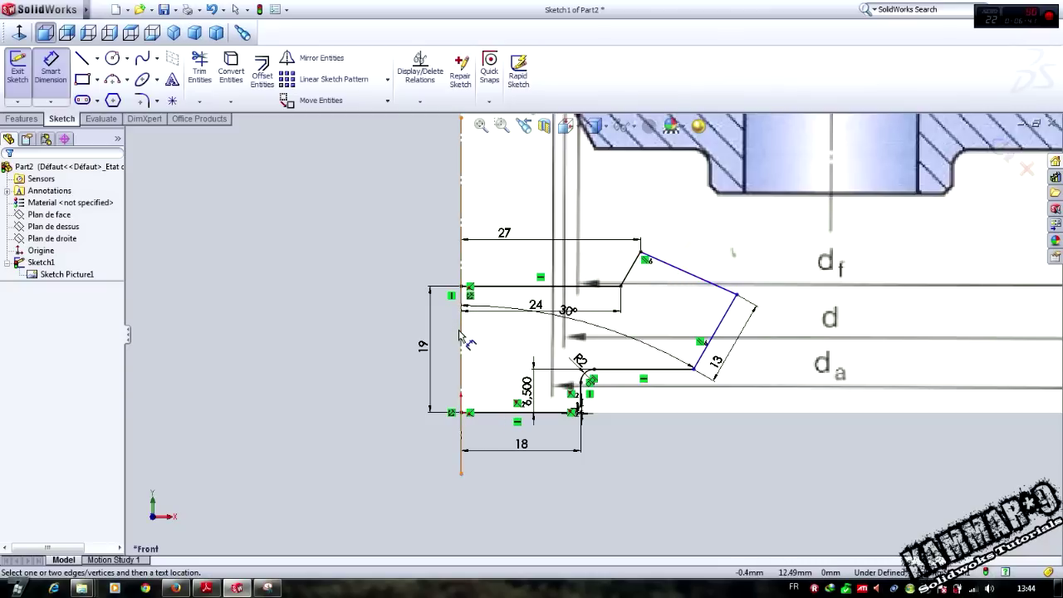
pyautogui.click(704, 283)
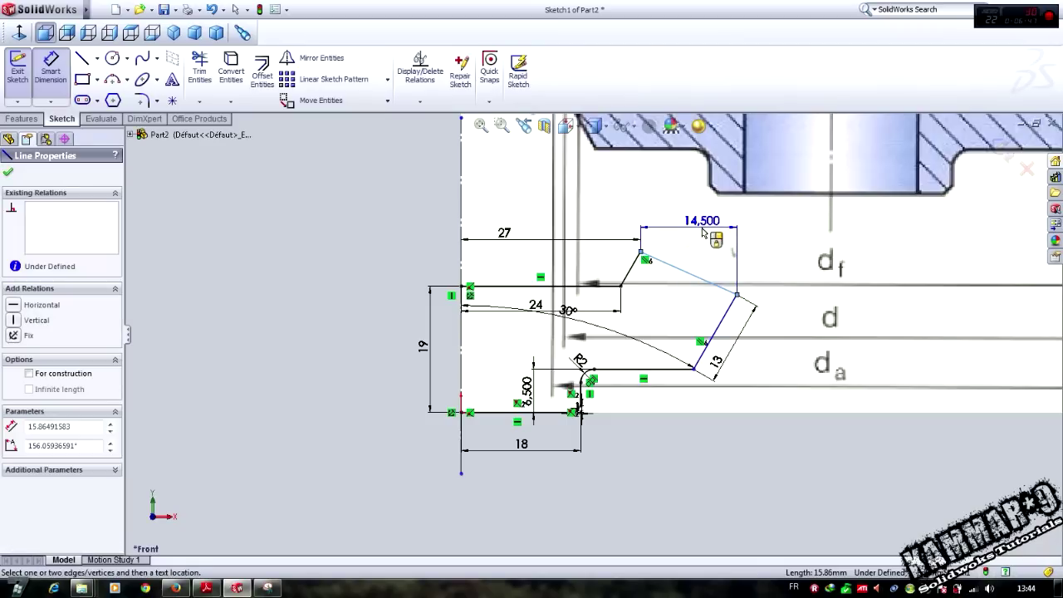
pyautogui.click(704, 235)
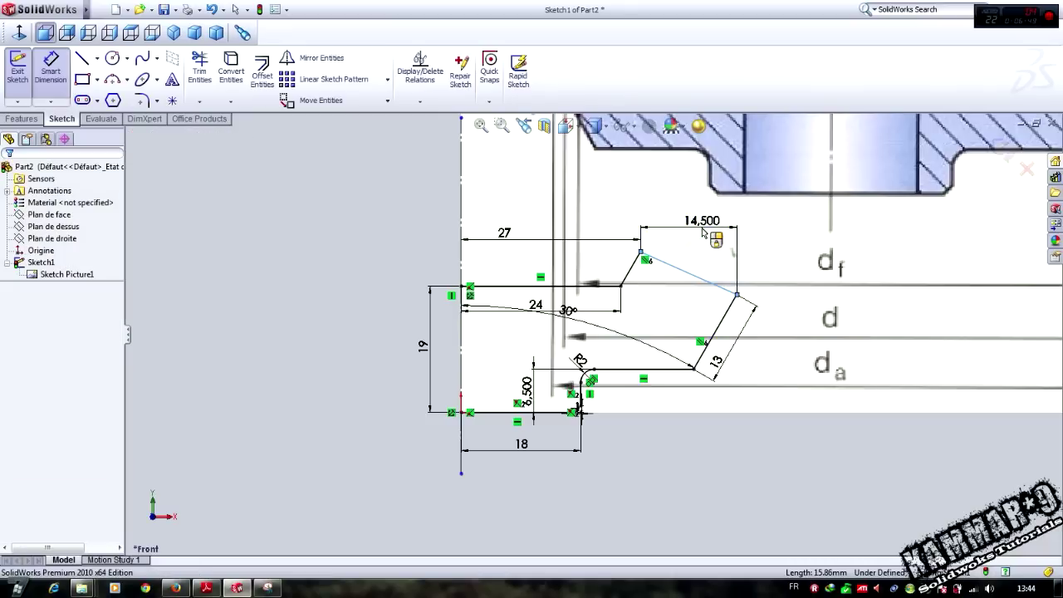
pyautogui.doubleClick(687, 224)
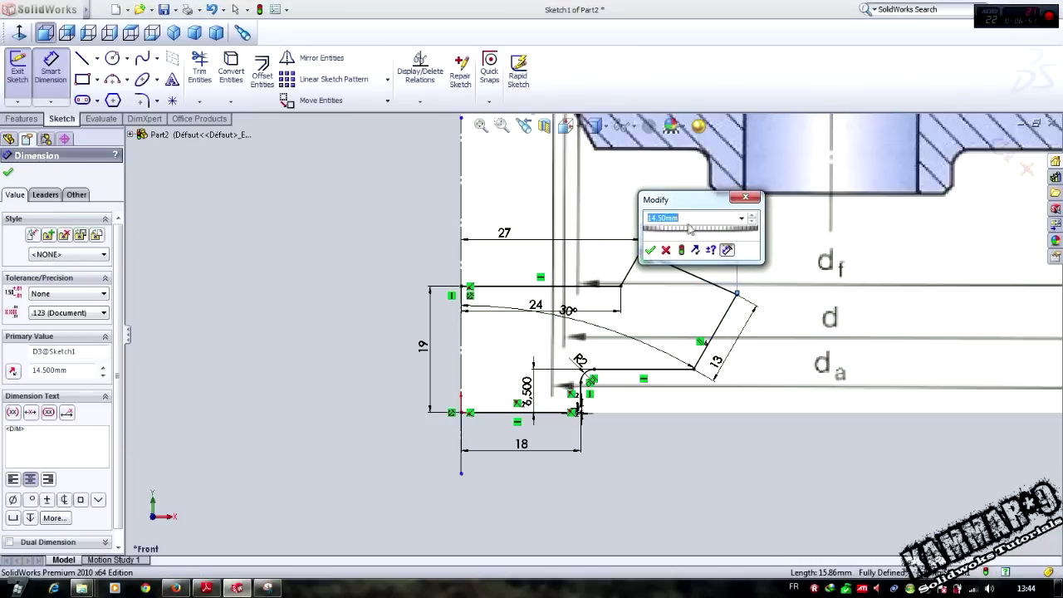
pyautogui.click(655, 250)
# - Revolve the profile 360° in one direction about the vertical centreline, letting the open sketch be closed automatically
pyautogui.scroll(3, 744, 449)
pyautogui.scroll(2, 744, 436)
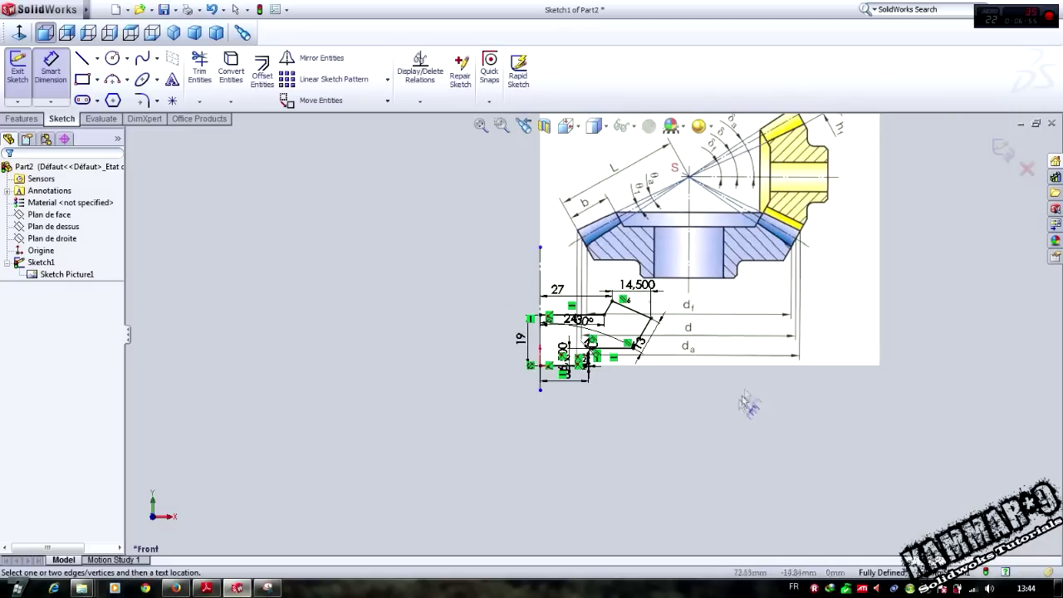
pyautogui.click(22, 119)
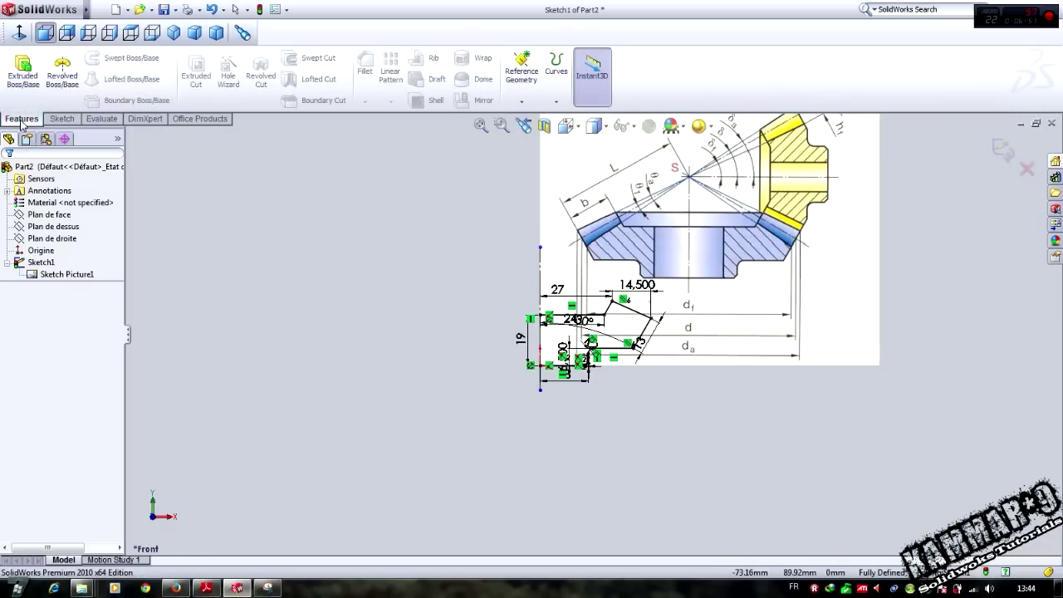
pyautogui.click(61, 79)
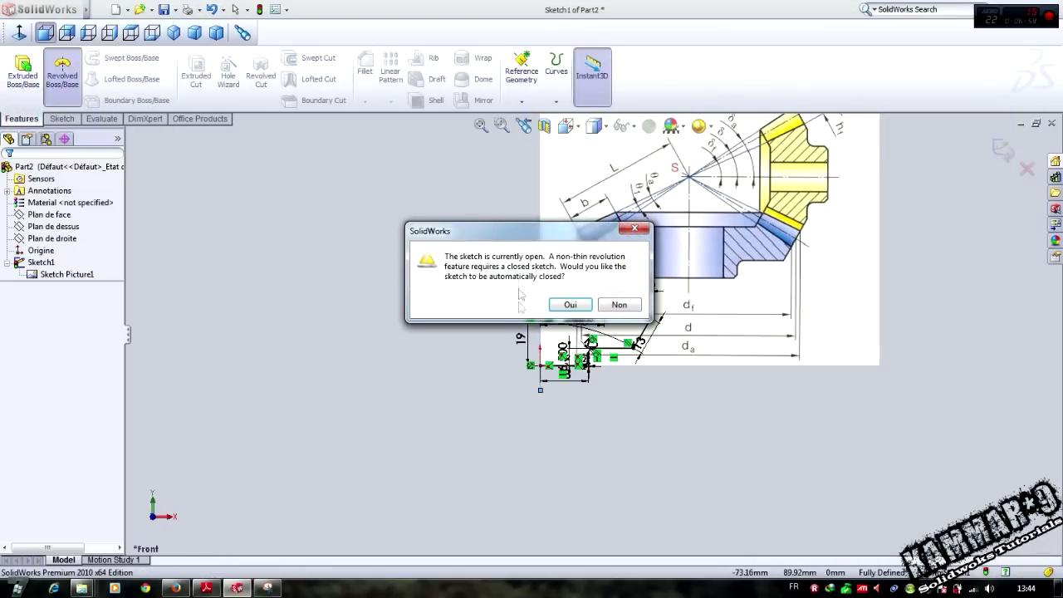
pyautogui.click(568, 304)
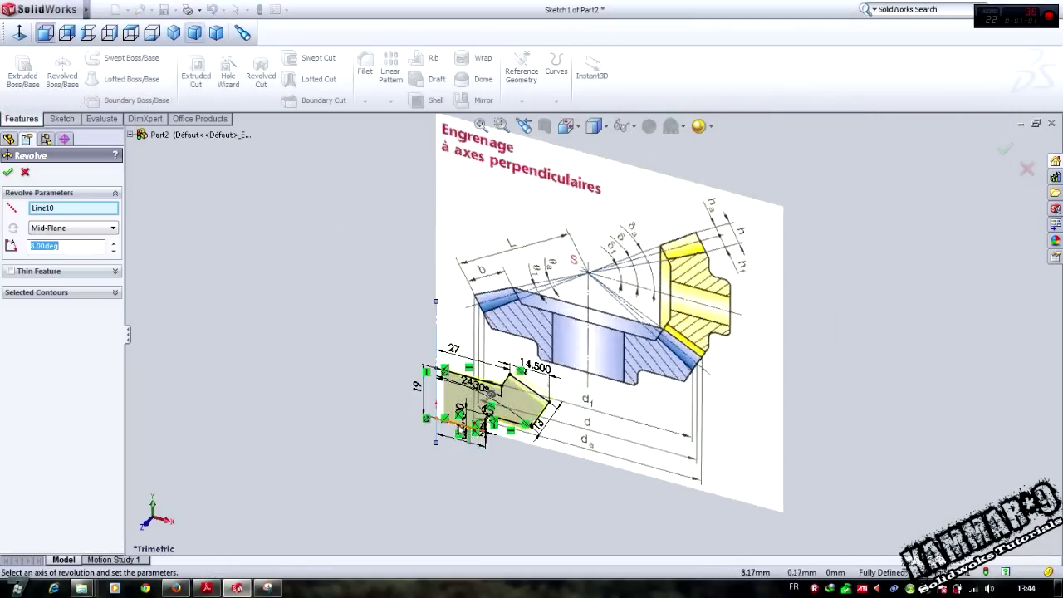
pyautogui.click(75, 214)
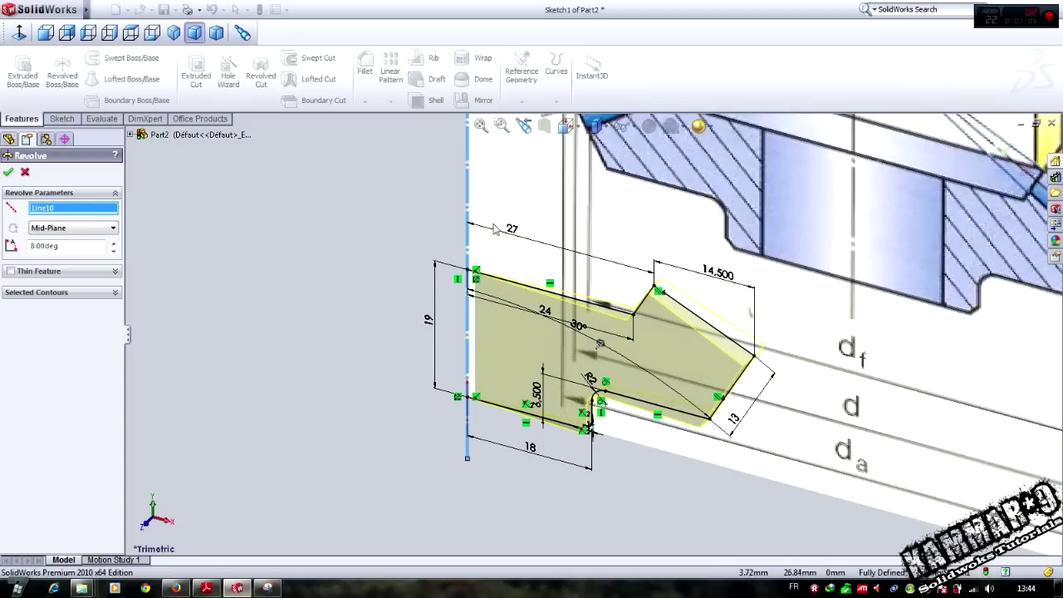
pyautogui.click(75, 228)
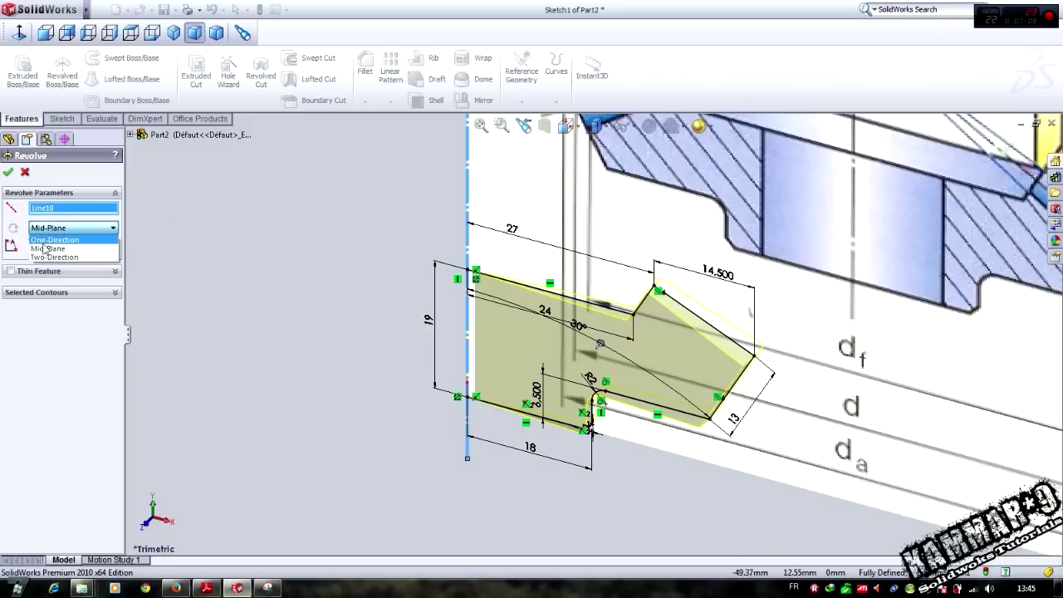
pyautogui.click(54, 240)
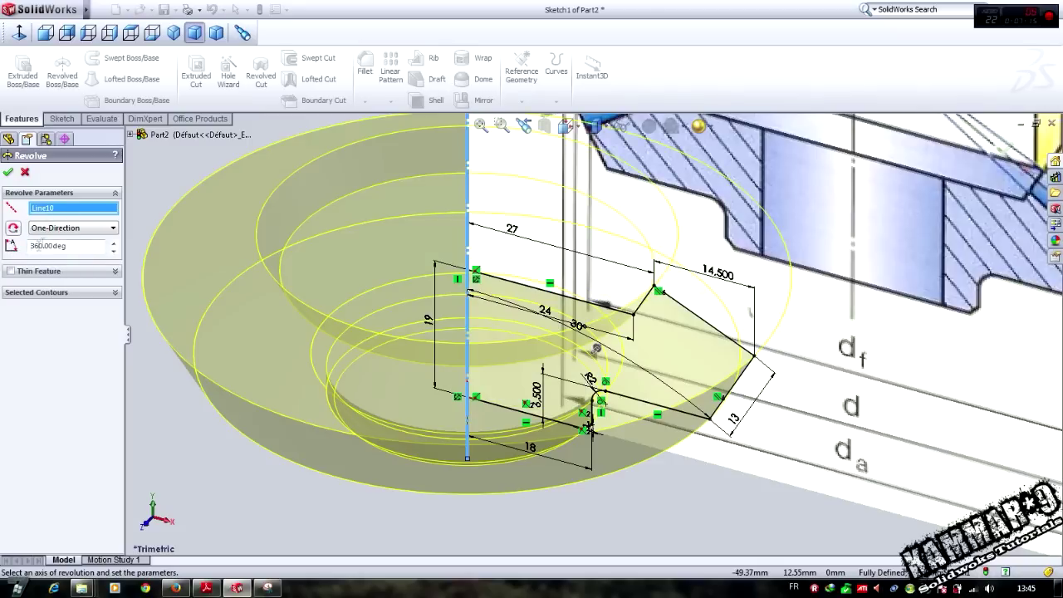
pyautogui.click(8, 172)
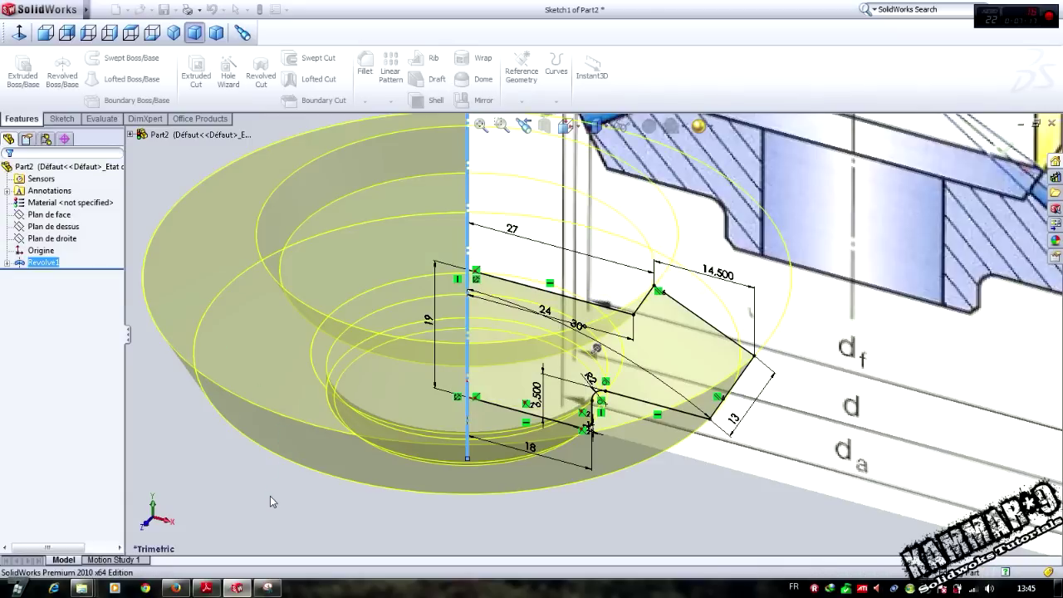
# - Inspect the revolved gear blank from several angles, including its conical face and central recess
pyautogui.scroll(4, 301, 462)
pyautogui.moveTo(405, 313)
pyautogui.mouseDown(button='middle')
pyautogui.moveTo(556, 485)
pyautogui.moveTo(493, 480)
pyautogui.mouseUp(button='middle')
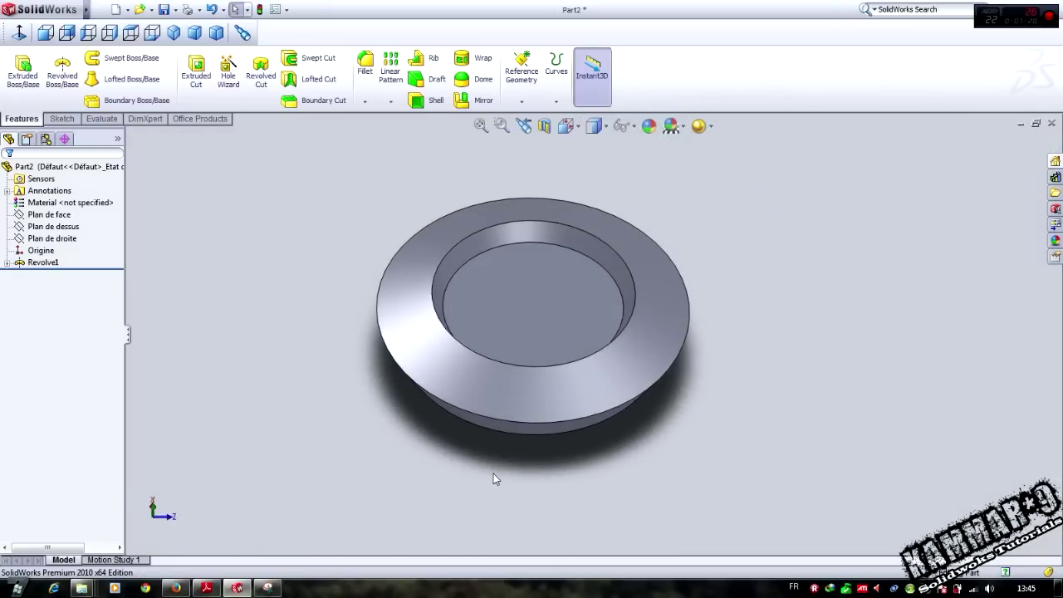
pyautogui.scroll(-3, 534, 342)
pyautogui.moveTo(534, 342); pyautogui.dragTo(487, 467, button='middle')
pyautogui.scroll(2, 455, 395)
pyautogui.scroll(2, 497, 409)
pyautogui.scroll(-2, 563, 342)
pyautogui.moveTo(562, 343); pyautogui.dragTo(633, 384, button='middle')
pyautogui.click(405, 339)
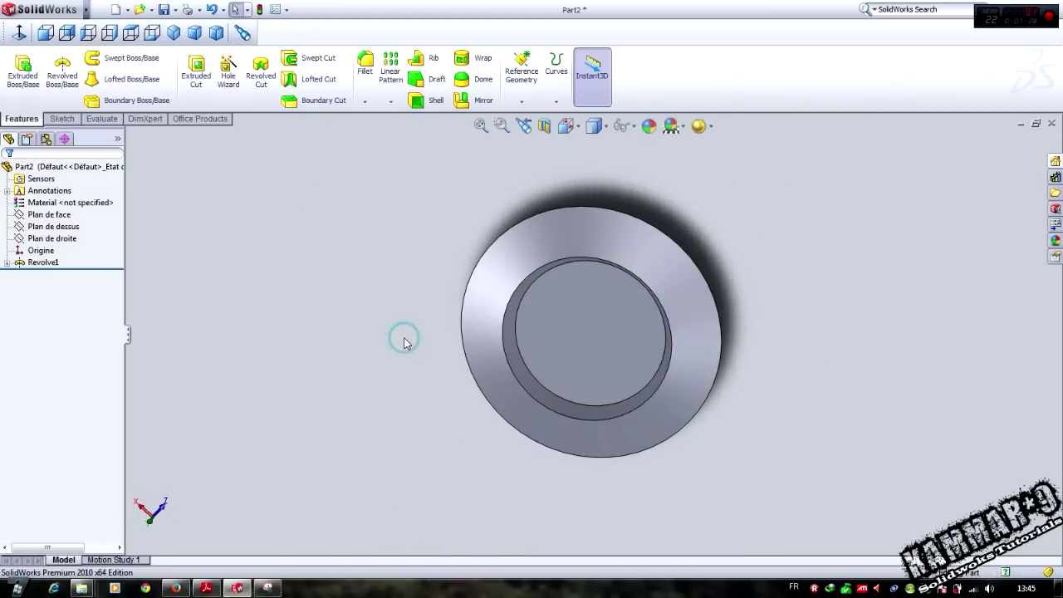
pyautogui.click(79, 228)
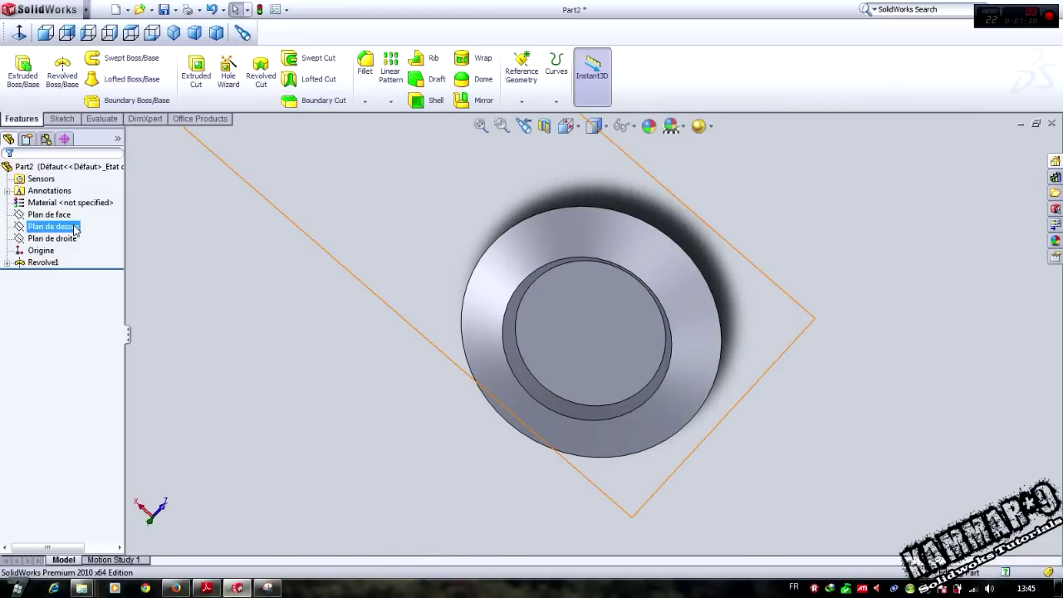
pyautogui.click(210, 375)
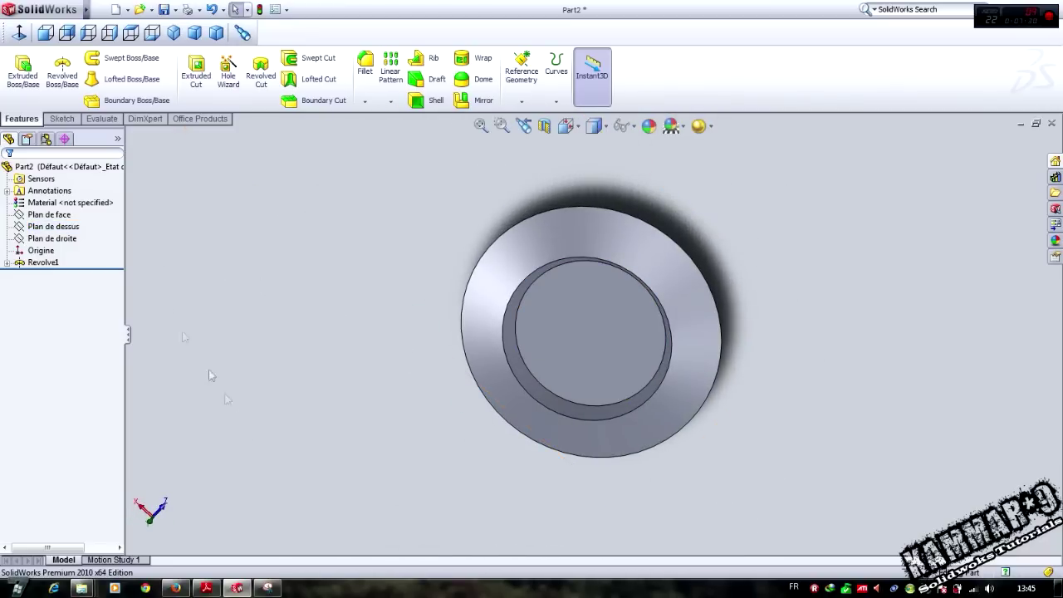
# - Switch to Firefox to study the curved teeth in the HowStuffWorks spiral bevel gear photo, and return to the SolidWorks part
pyautogui.click(175, 588)
pyautogui.scroll(-7, 449, 321)
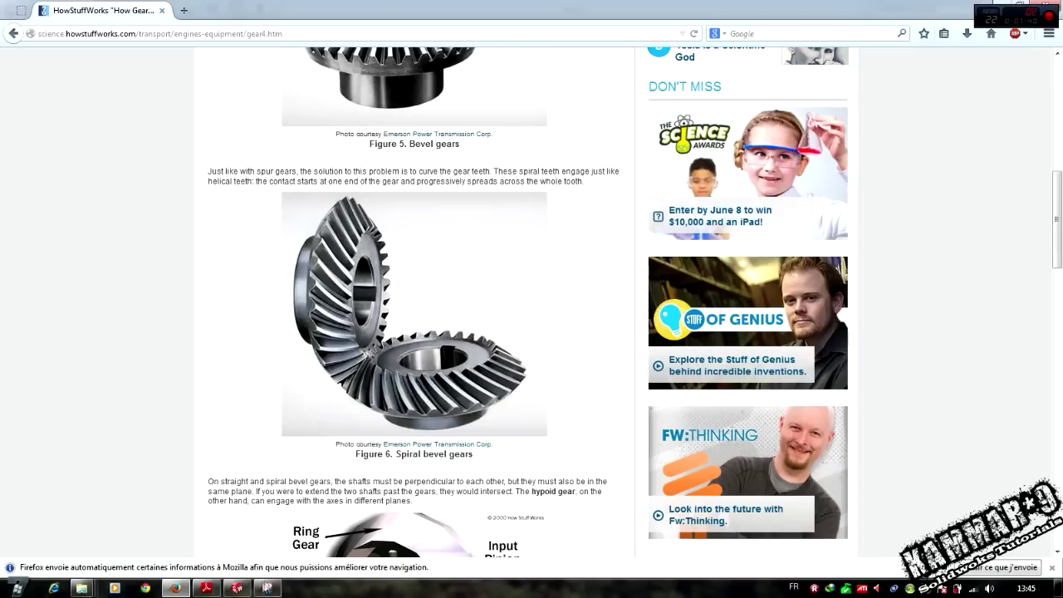
pyautogui.click(237, 588)
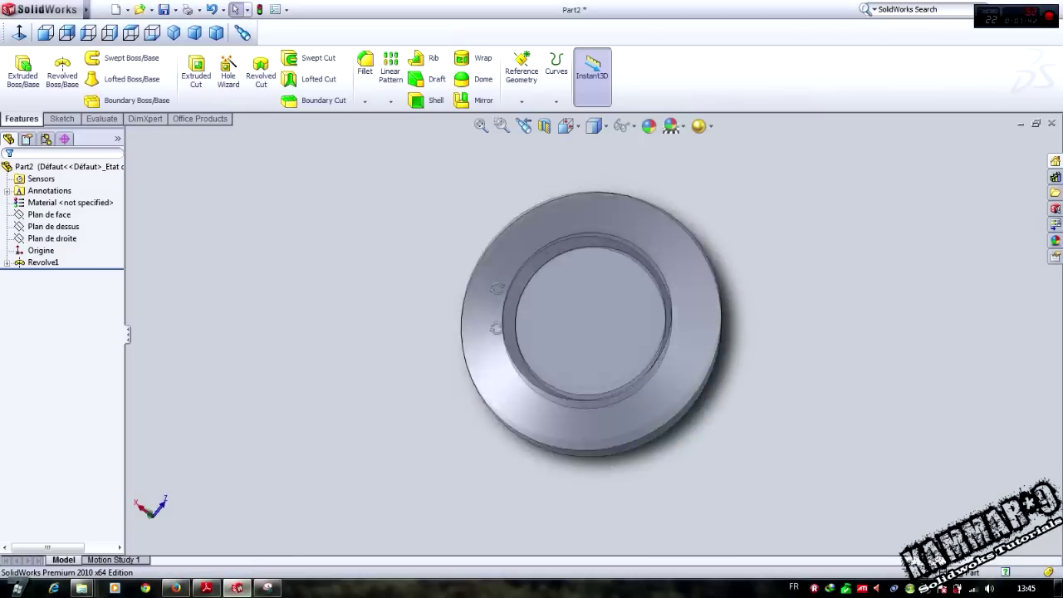
# - Open a new sketch on the top plane (Plan de dessus), seen from above the gear blank
pyautogui.moveTo(495, 328); pyautogui.dragTo(622, 385, button='middle')
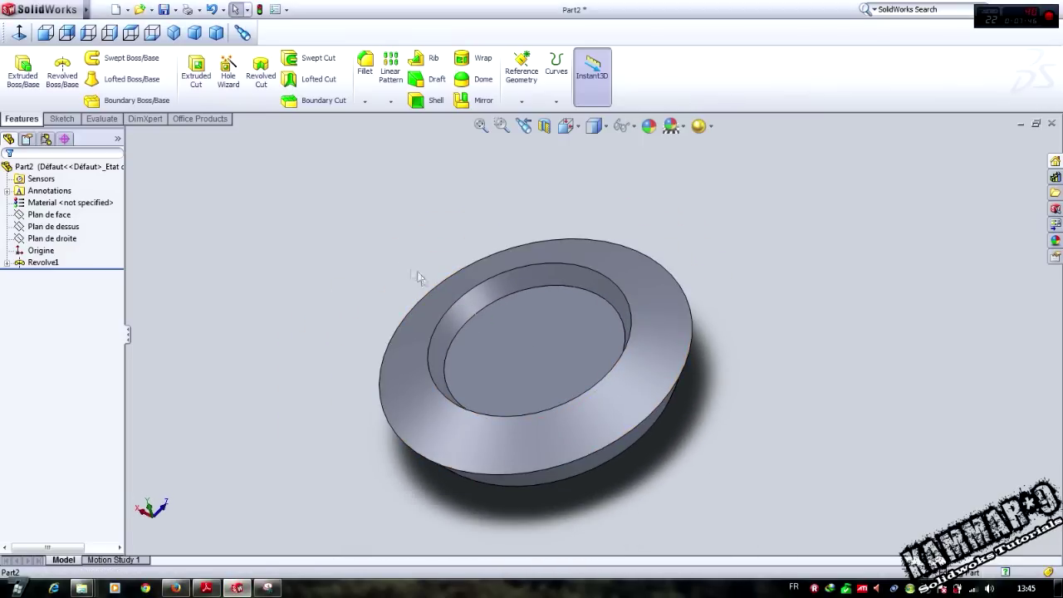
pyautogui.moveTo(402, 275); pyautogui.dragTo(430, 360, button='middle')
pyautogui.scroll(-2, 637, 338)
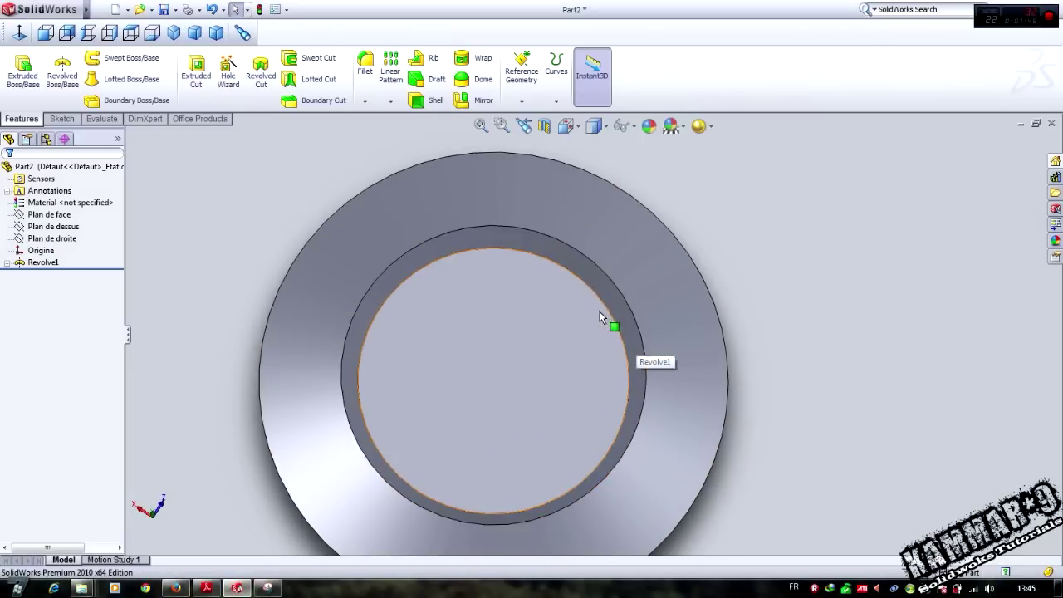
pyautogui.click(61, 228)
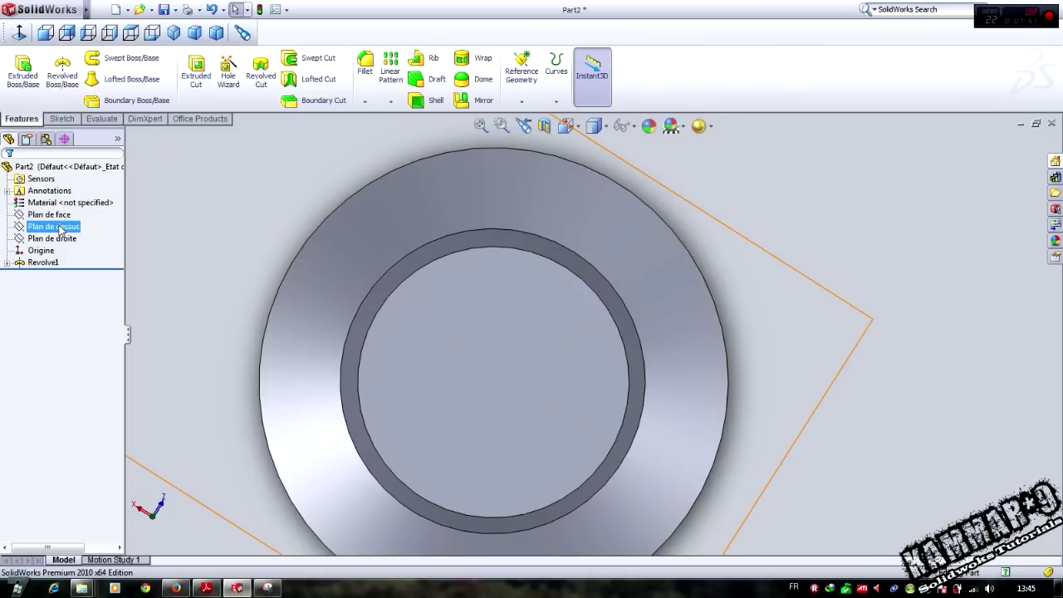
pyautogui.keyDown('ctrl'); pyautogui.click(55, 214); pyautogui.keyUp('ctrl')
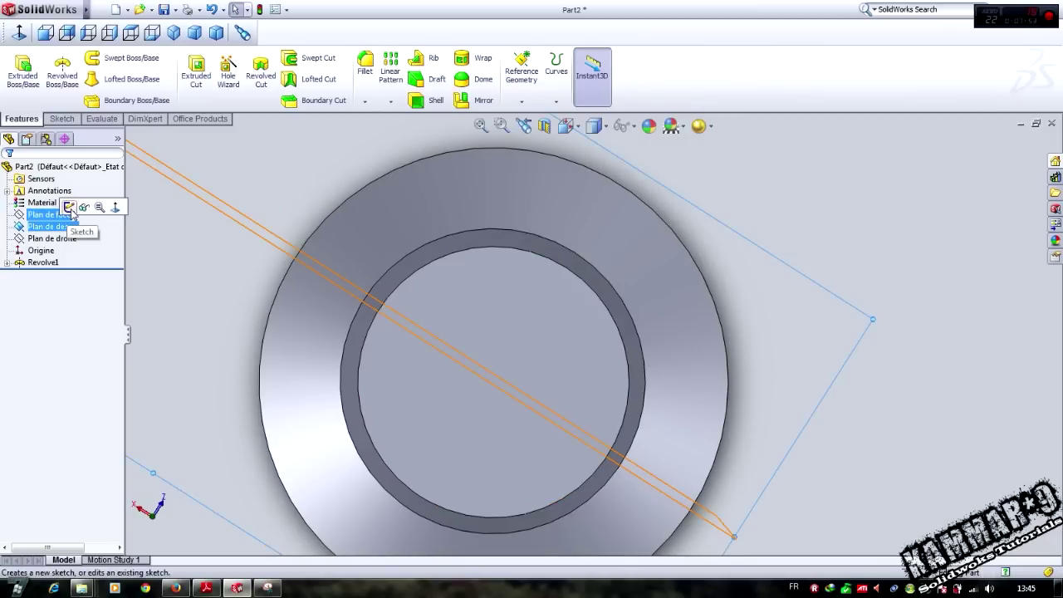
pyautogui.click(69, 209)
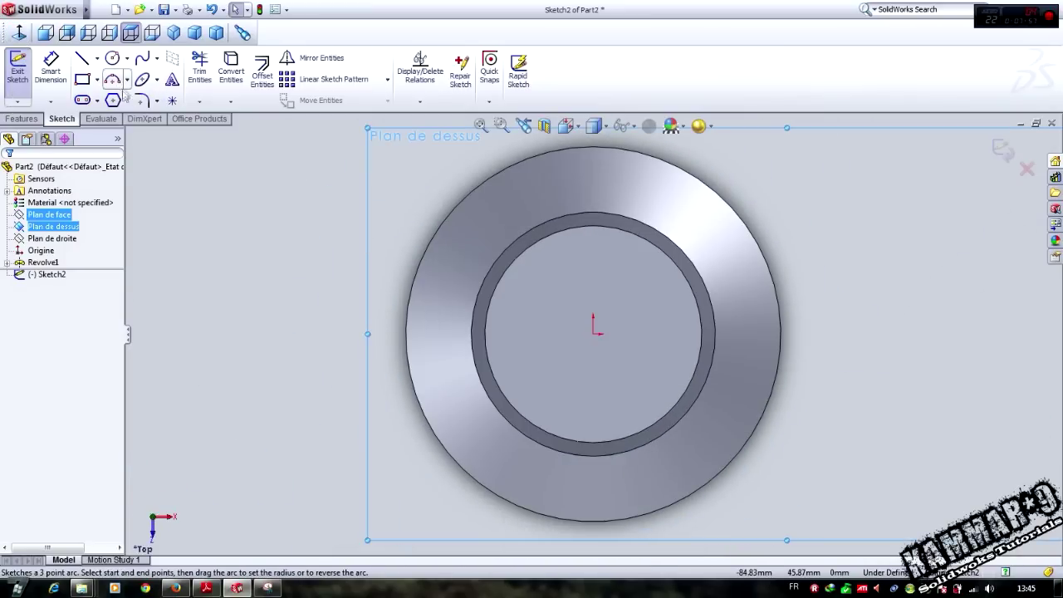
# - Sketch a three-point arc from the origin to beyond the blank's outer rim, about 51 mm across with a radius of about 65 mm
pyautogui.click(122, 80)
pyautogui.click(593, 333)
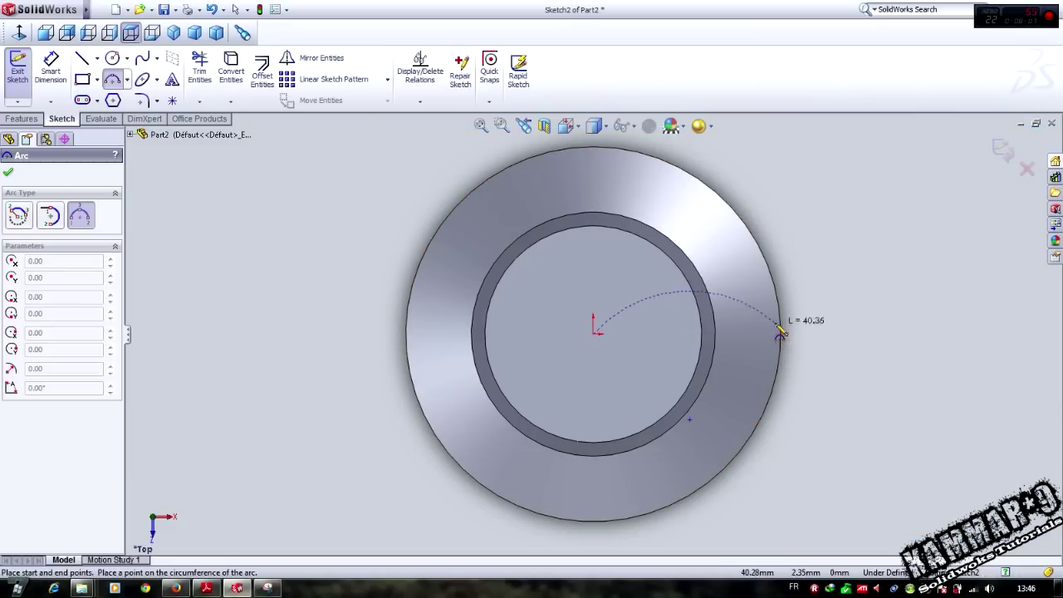
pyautogui.click(827, 343)
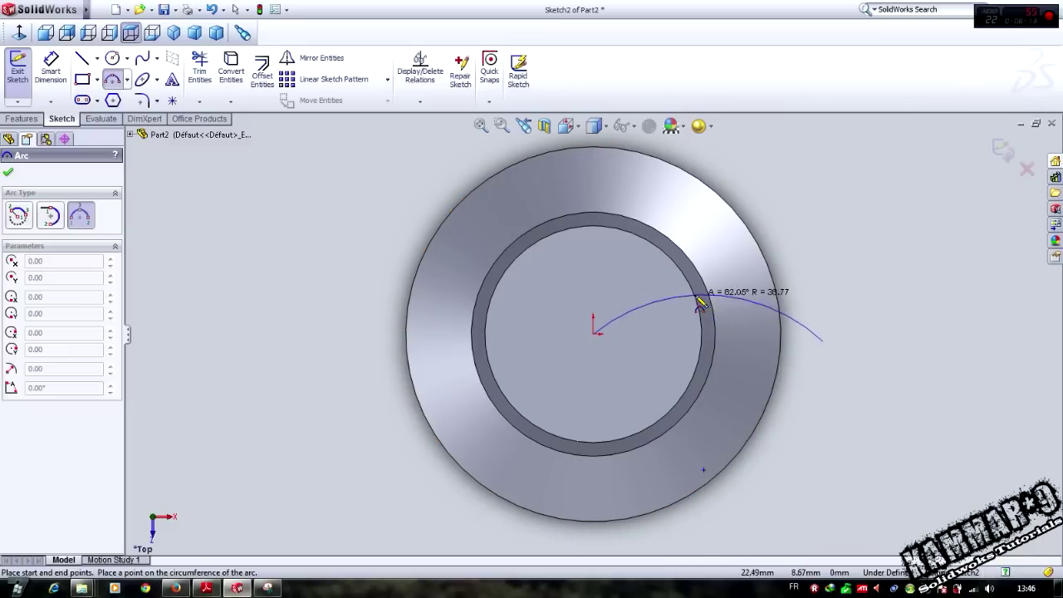
pyautogui.click(746, 324)
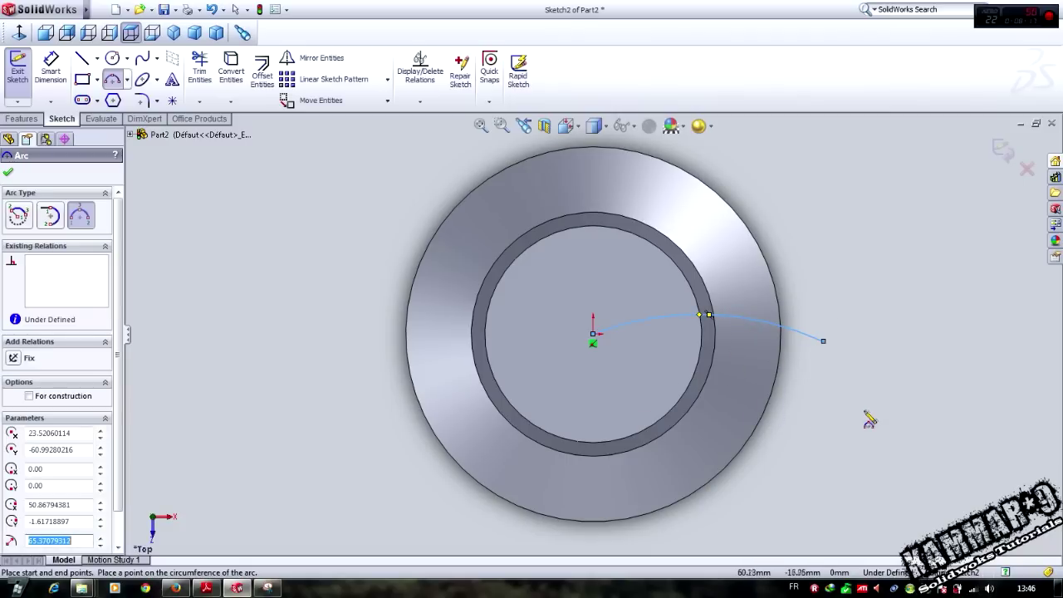
pyautogui.press('Escape')
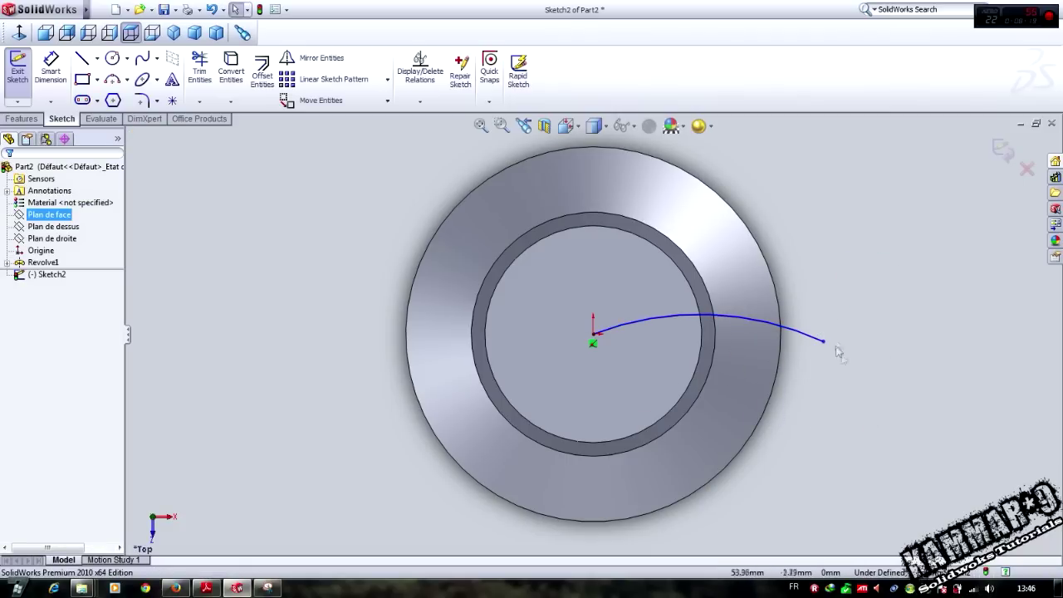
# - Add a Horizontal relation between the arc's outer endpoint and its start point at the origin
pyautogui.scroll(-2, 825, 346)
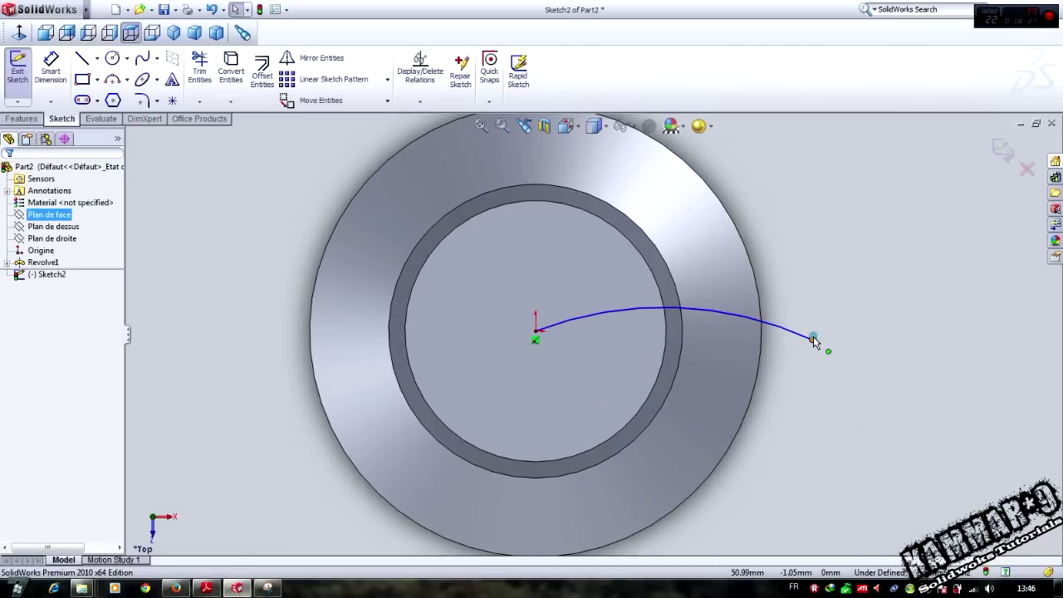
pyautogui.click(813, 340)
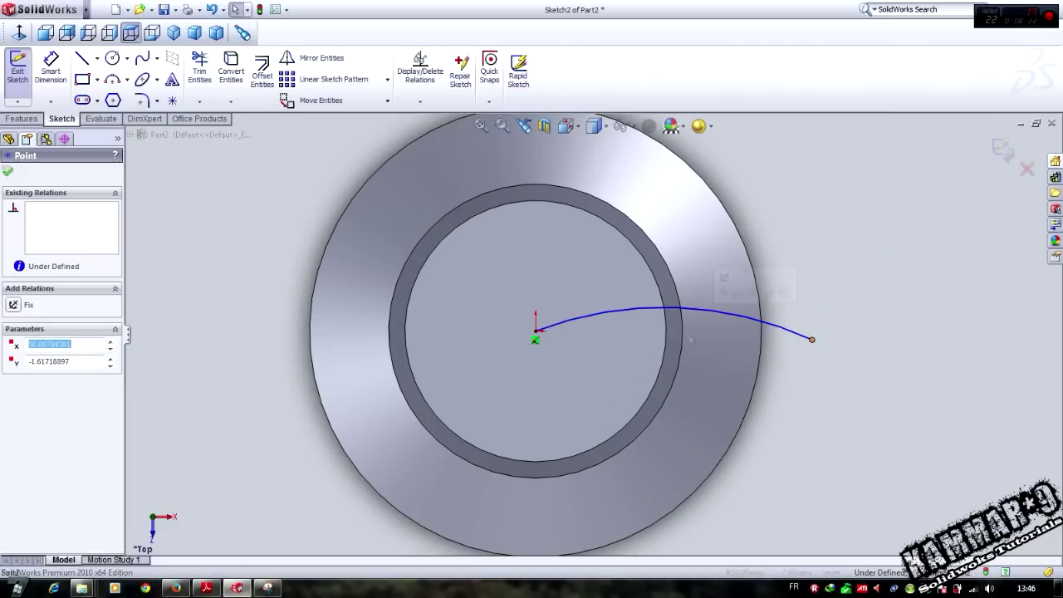
pyautogui.keyDown('ctrl'); pyautogui.click(537, 332); pyautogui.keyUp('ctrl')
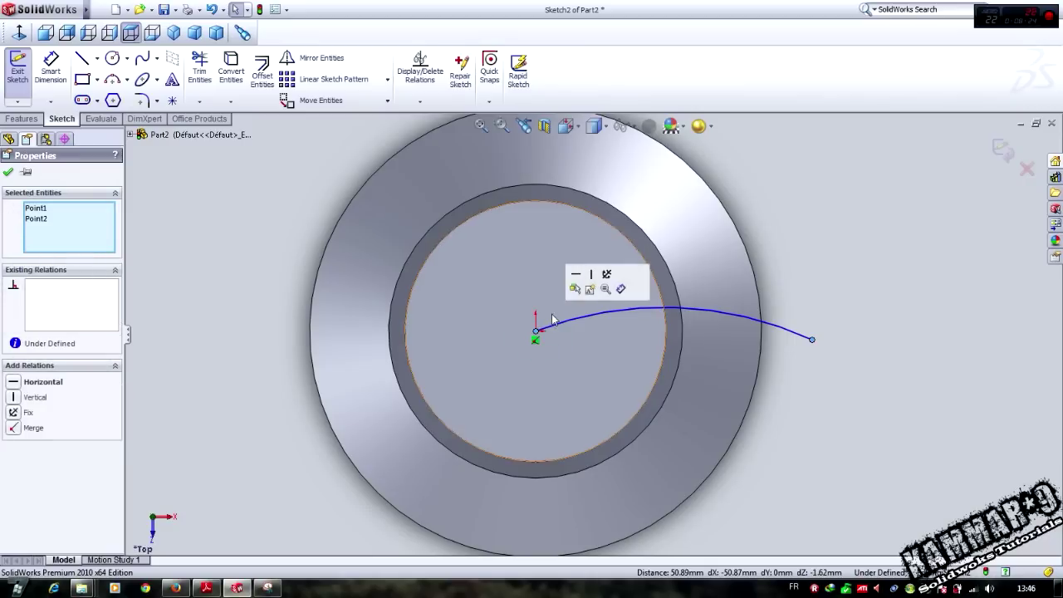
pyautogui.click(577, 275)
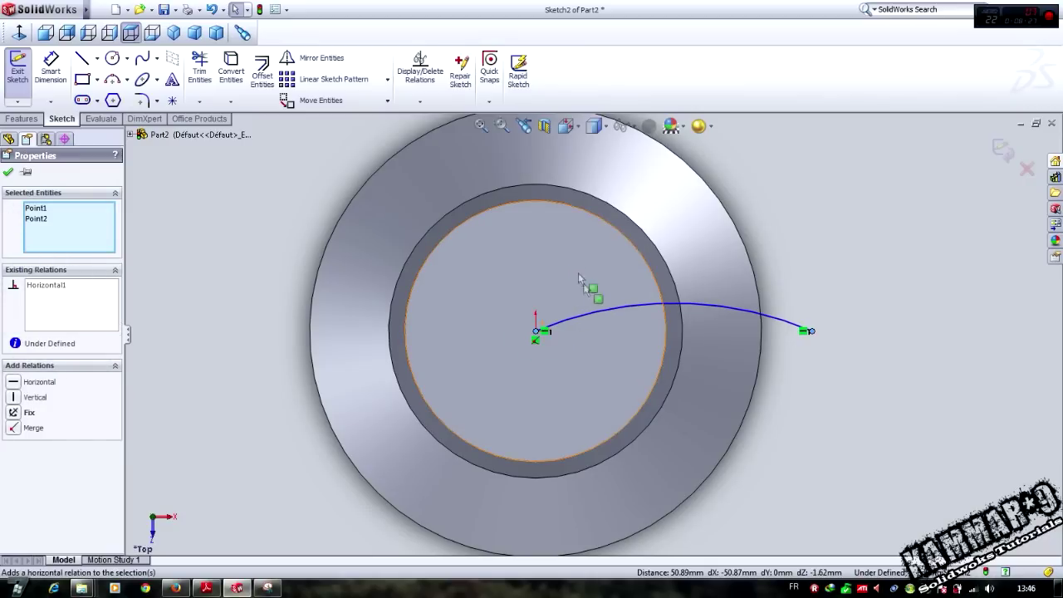
pyautogui.click(853, 407)
# - Dimension the arc's radius as 50 mm
pyautogui.moveTo(893, 380); pyautogui.dragTo(902, 269, button='right')
pyautogui.click(711, 313)
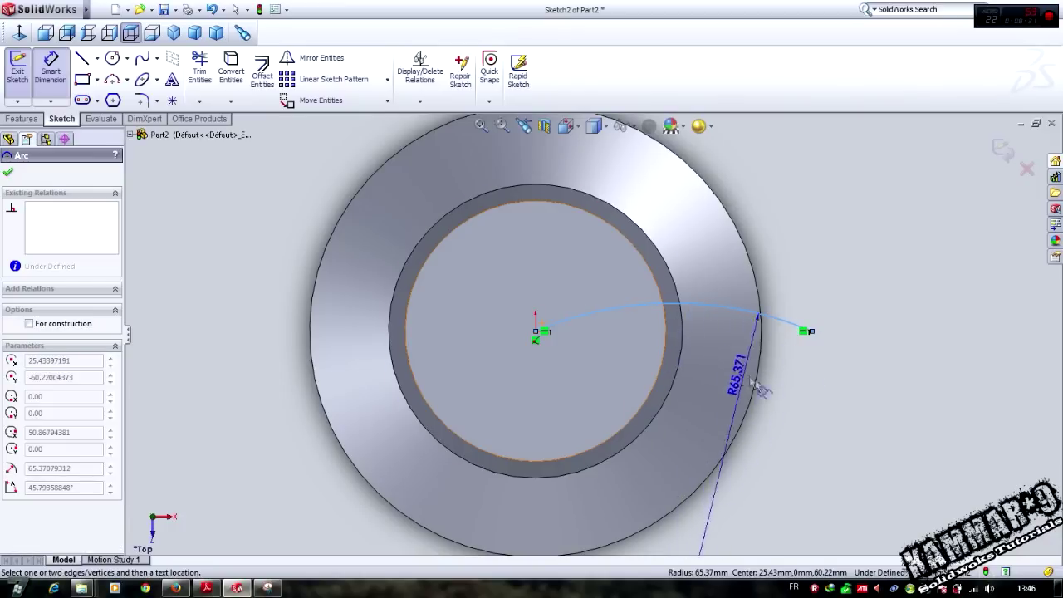
pyautogui.click(763, 384)
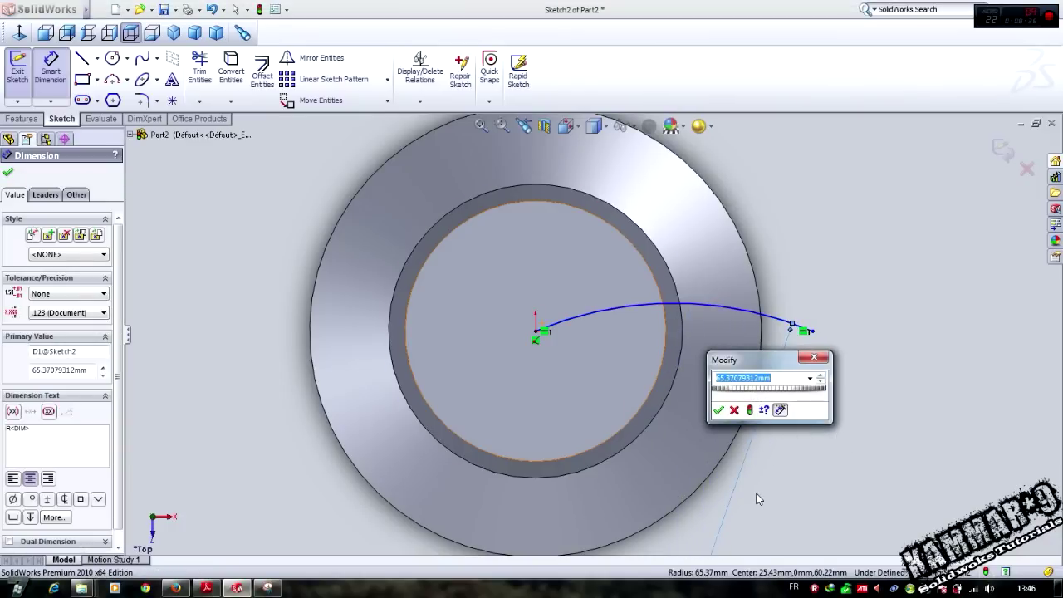
pyautogui.press('Return')
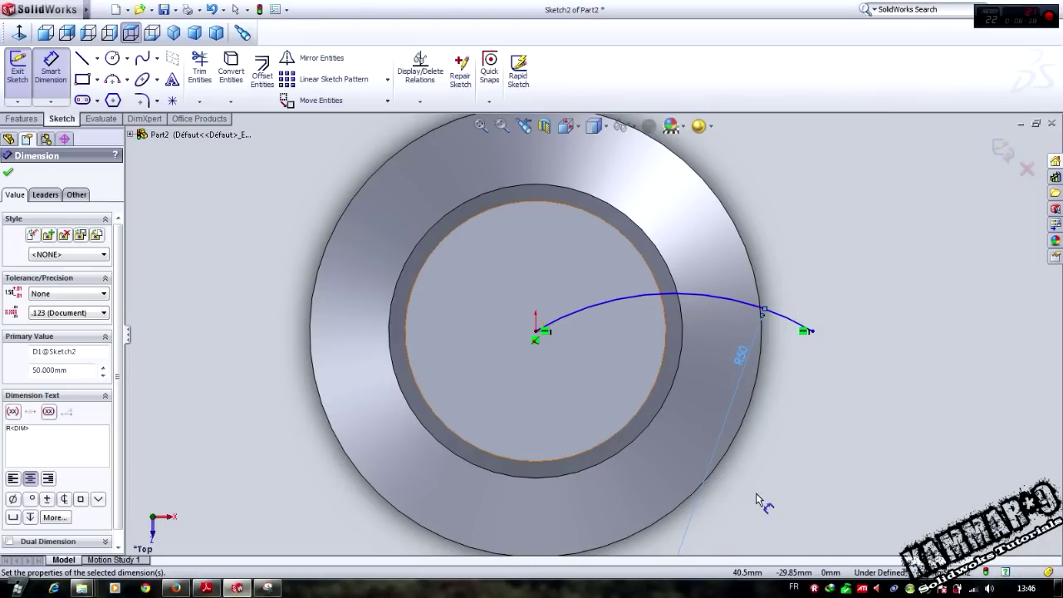
# - Finish the radius dimension and close the arc sketch on the top plane
pyautogui.click(804, 444)
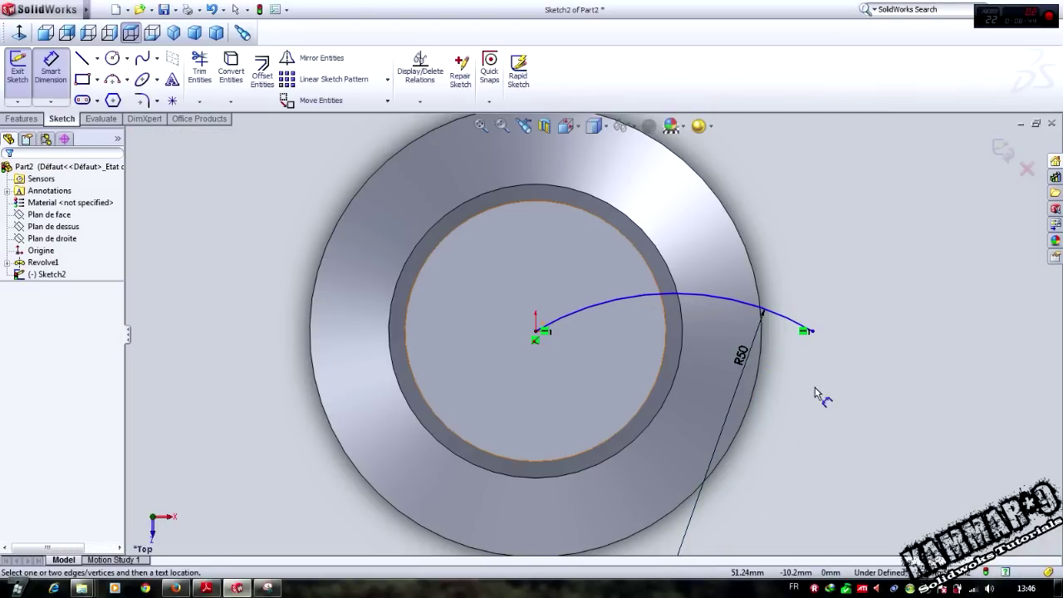
pyautogui.scroll(3, 815, 395)
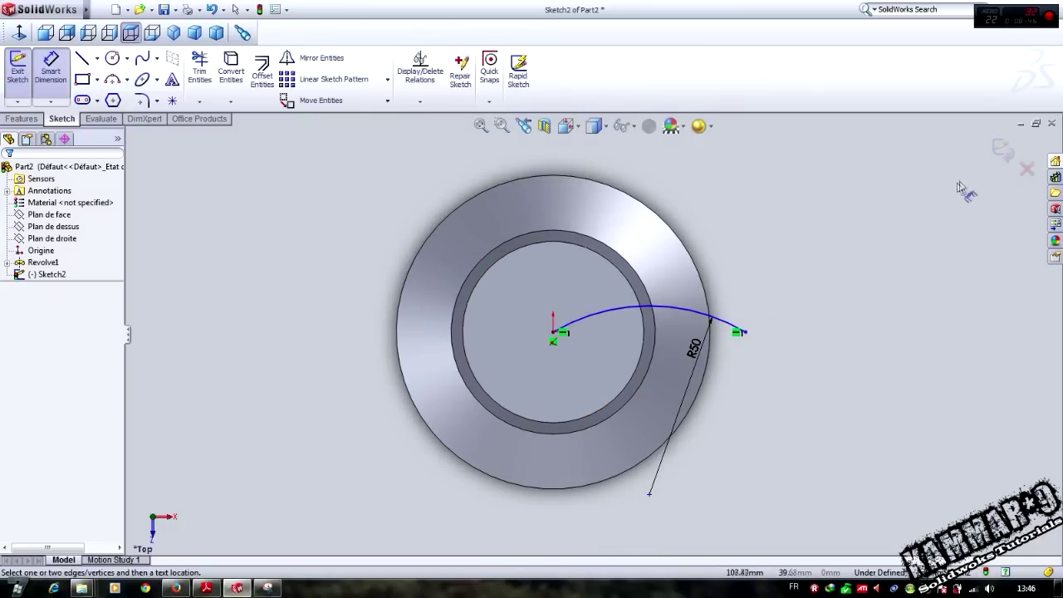
pyautogui.click(1001, 151)
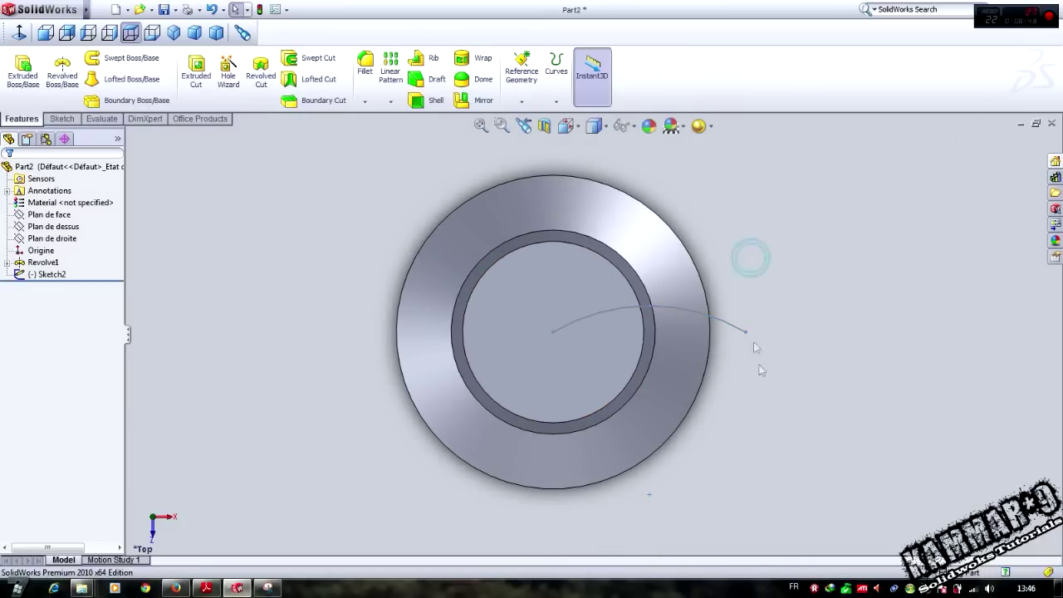
# - Open a new sketch on the front plane (Plan de face)
pyautogui.moveTo(748, 255); pyautogui.dragTo(751, 258, button='middle')
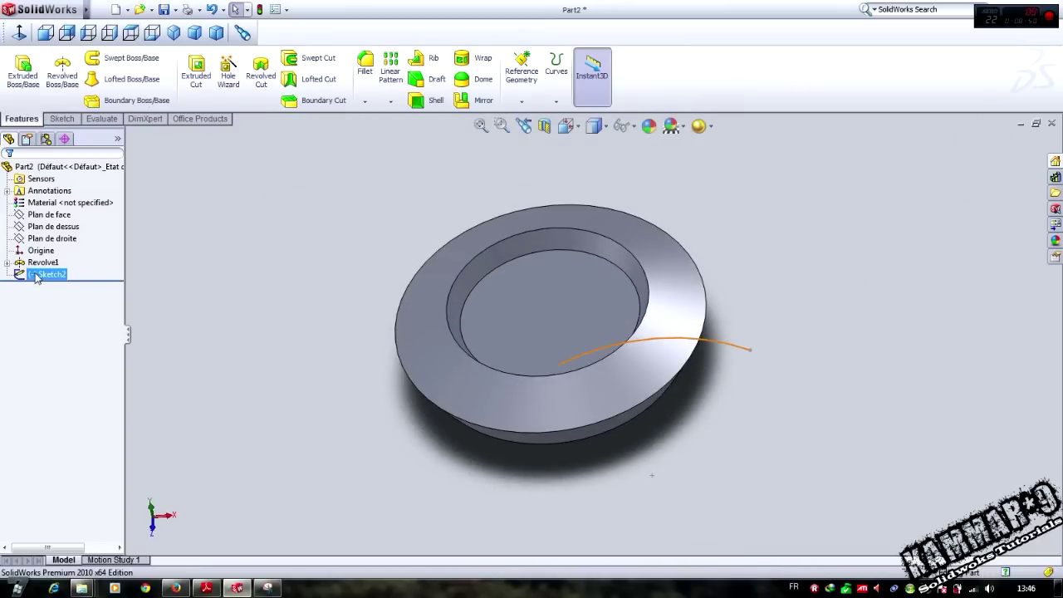
pyautogui.click(53, 217)
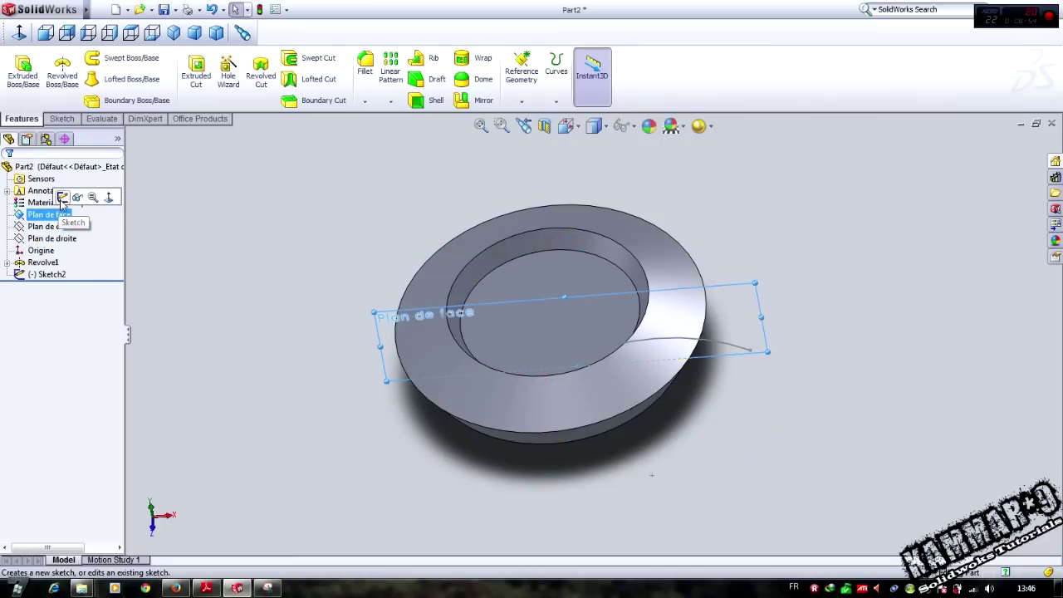
pyautogui.click(62, 198)
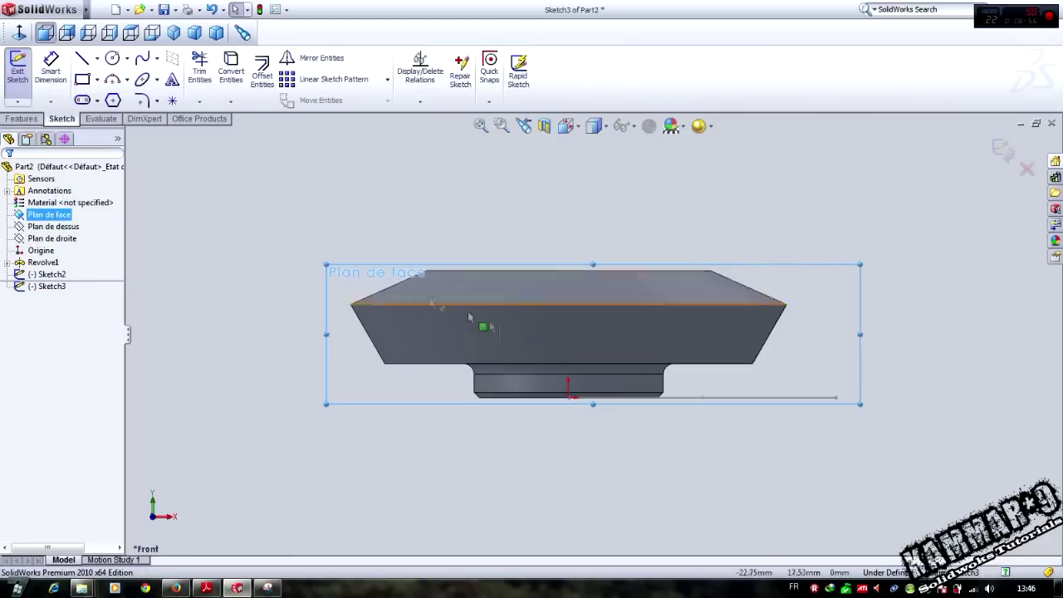
# - Sketch a sloping line about 39.6 mm long just above the blank's conical tooth face, nearly parallel to its silhouette
pyautogui.scroll(-2, 691, 266)
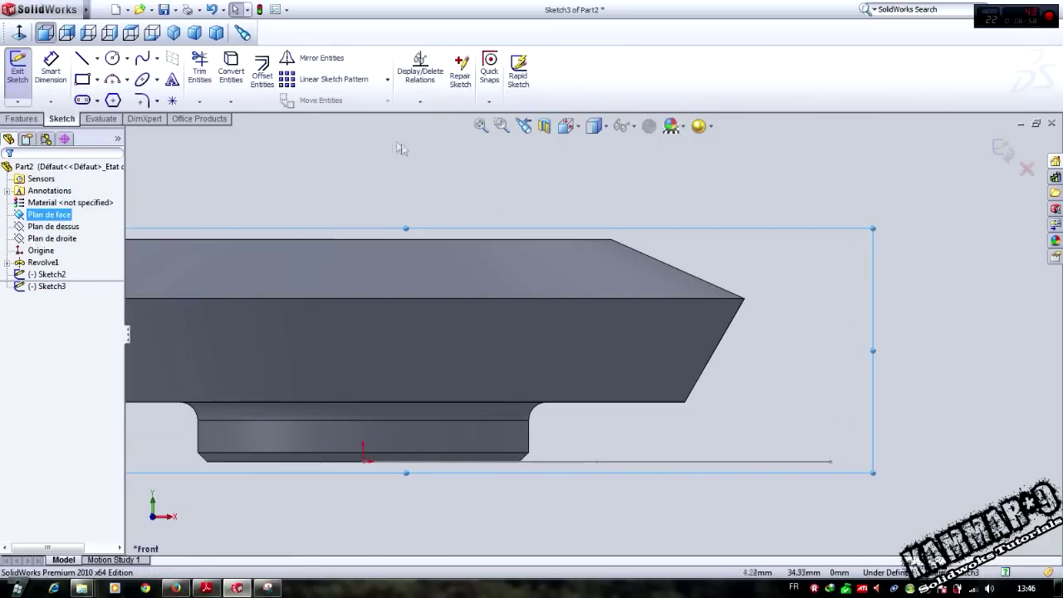
pyautogui.click(83, 57)
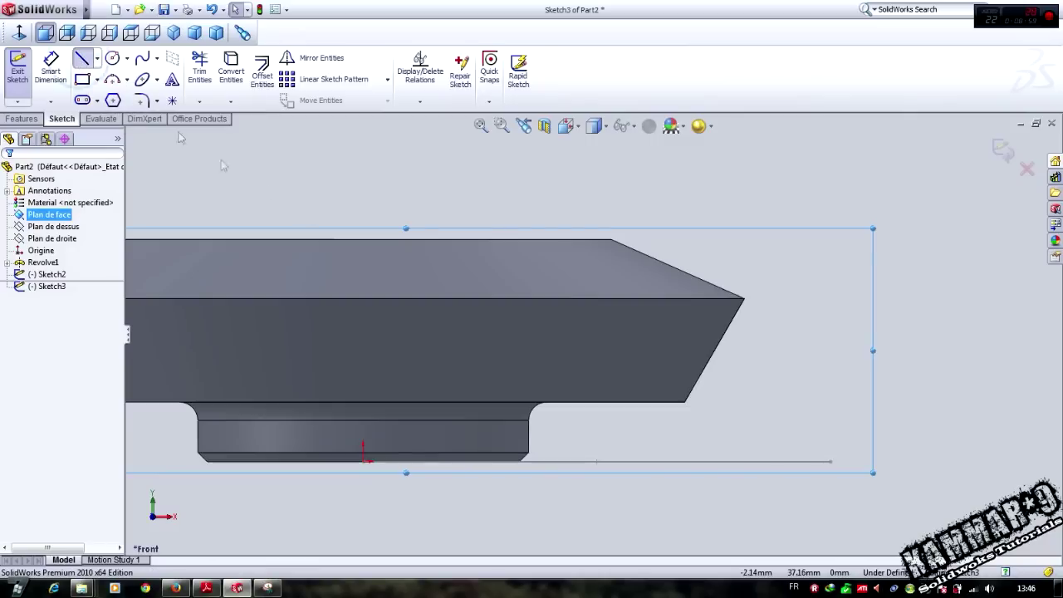
pyautogui.click(544, 176)
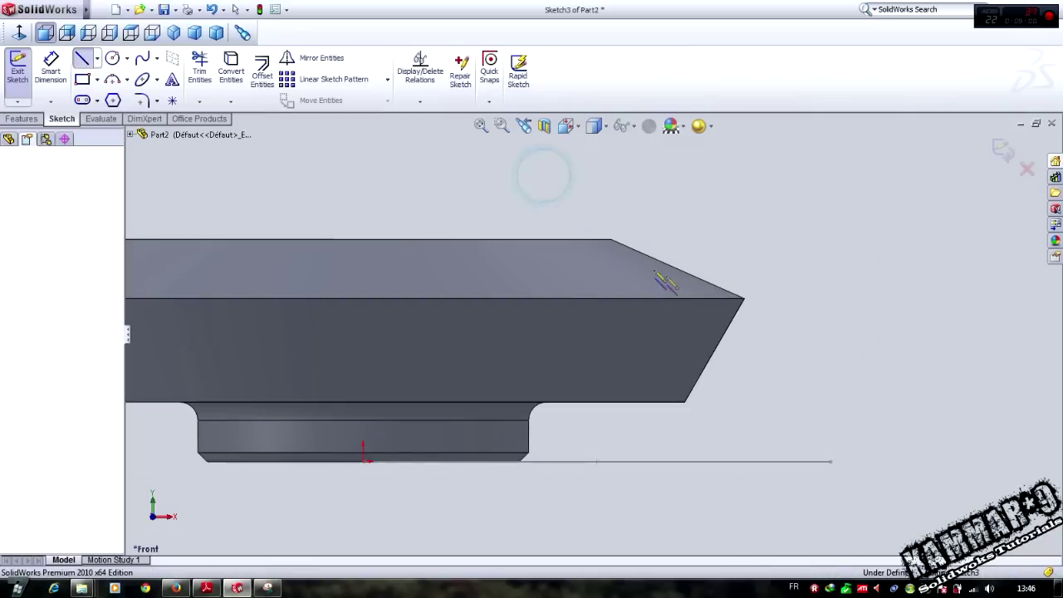
pyautogui.click(876, 322)
pyautogui.press('Escape')
pyautogui.scroll(-1, 618, 215)
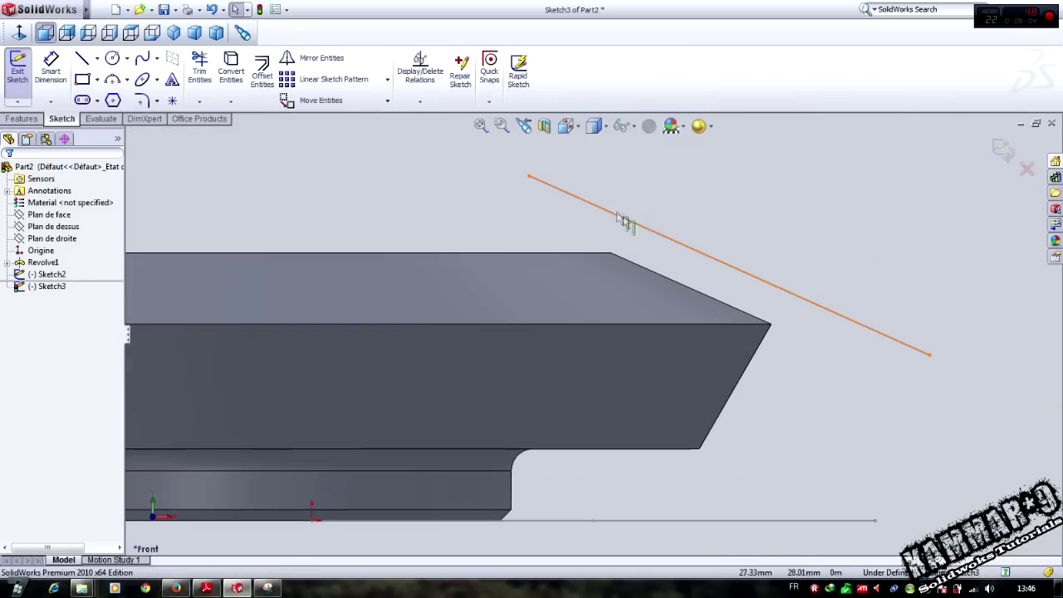
# - Make the line collinear with the silhouette edge of the conical face and close the sketch
pyautogui.click(657, 235)
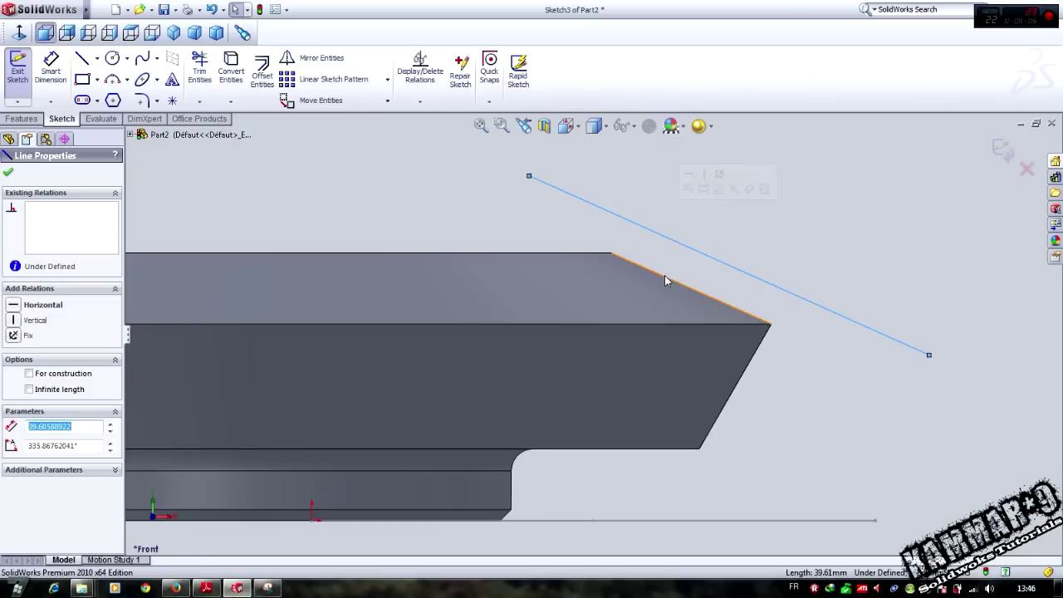
pyautogui.keyDown('ctrl'); pyautogui.click(665, 280); pyautogui.keyUp('ctrl')
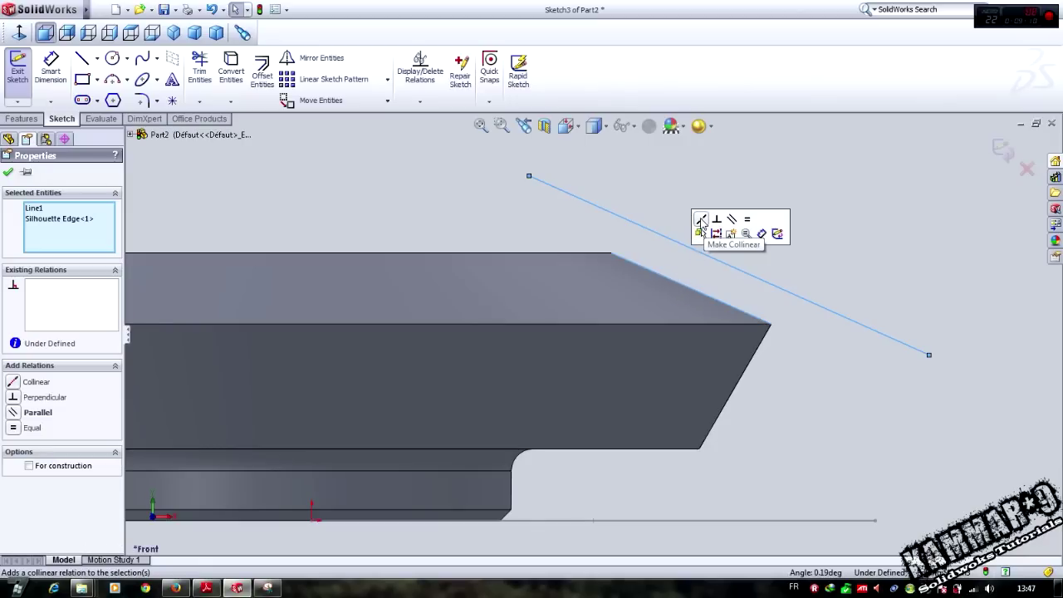
pyautogui.click(701, 221)
pyautogui.click(802, 238)
pyautogui.scroll(3, 809, 266)
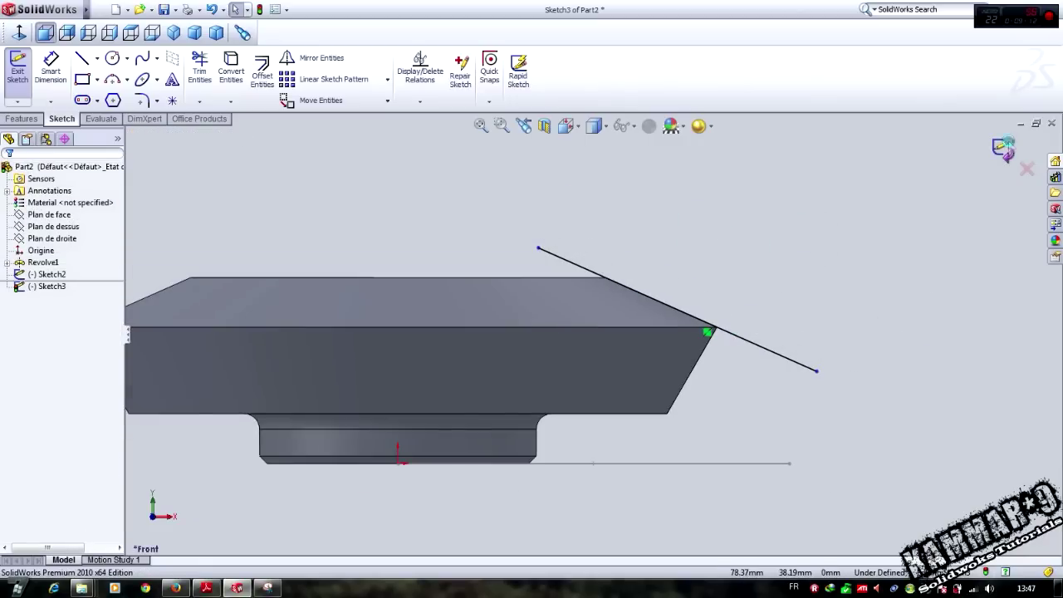
pyautogui.click(1005, 148)
pyautogui.click(680, 199)
# - Create a projected curve of type Sketch on Sketch from the sloping line sketch and the arc sketch
pyautogui.moveTo(548, 219); pyautogui.dragTo(523, 304, button='middle')
pyautogui.scroll(2, 523, 304)
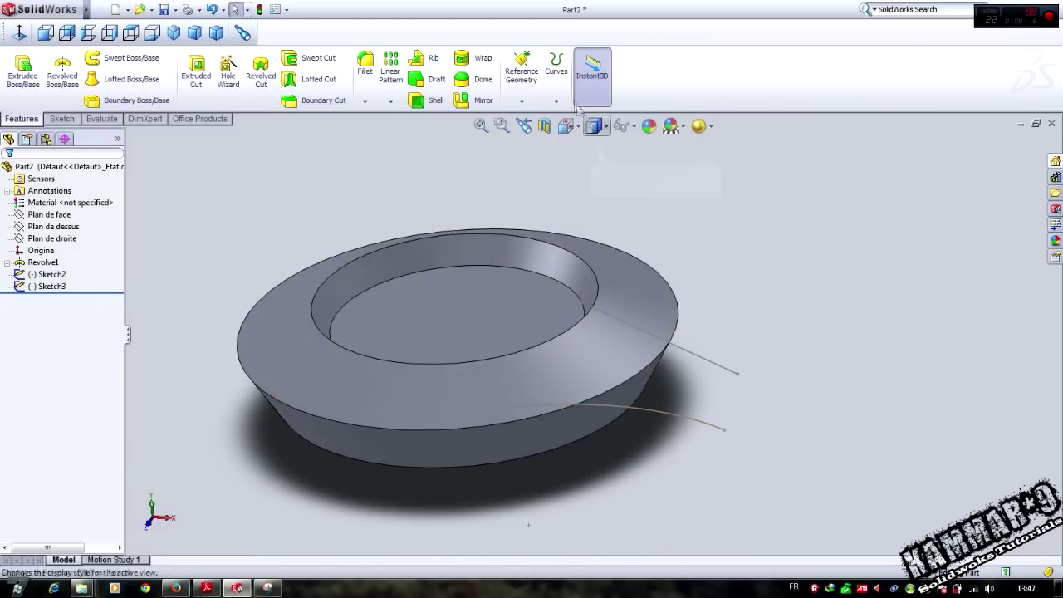
pyautogui.click(553, 68)
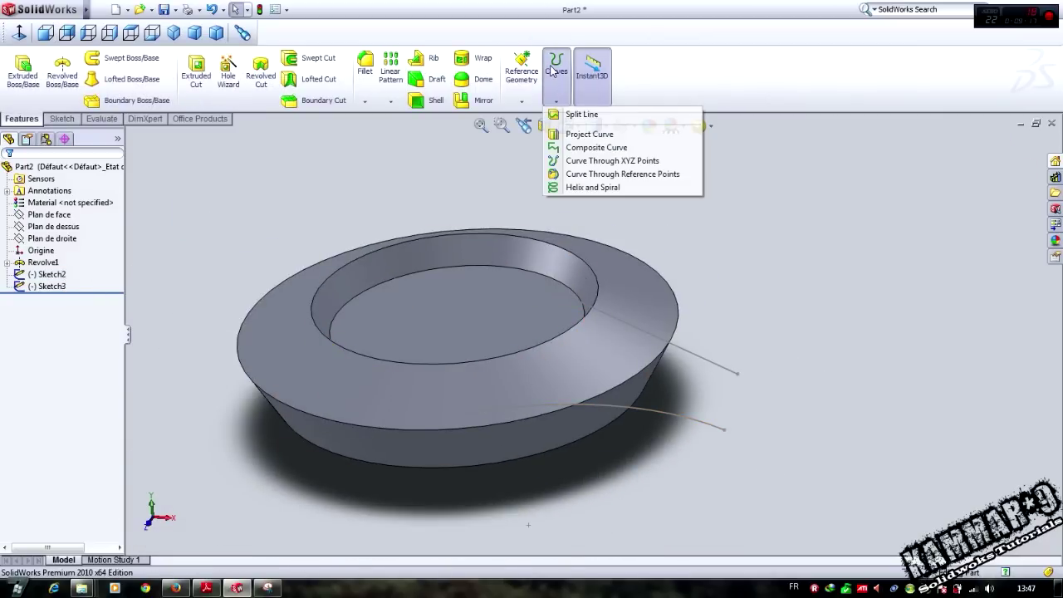
pyautogui.click(591, 134)
pyautogui.click(694, 362)
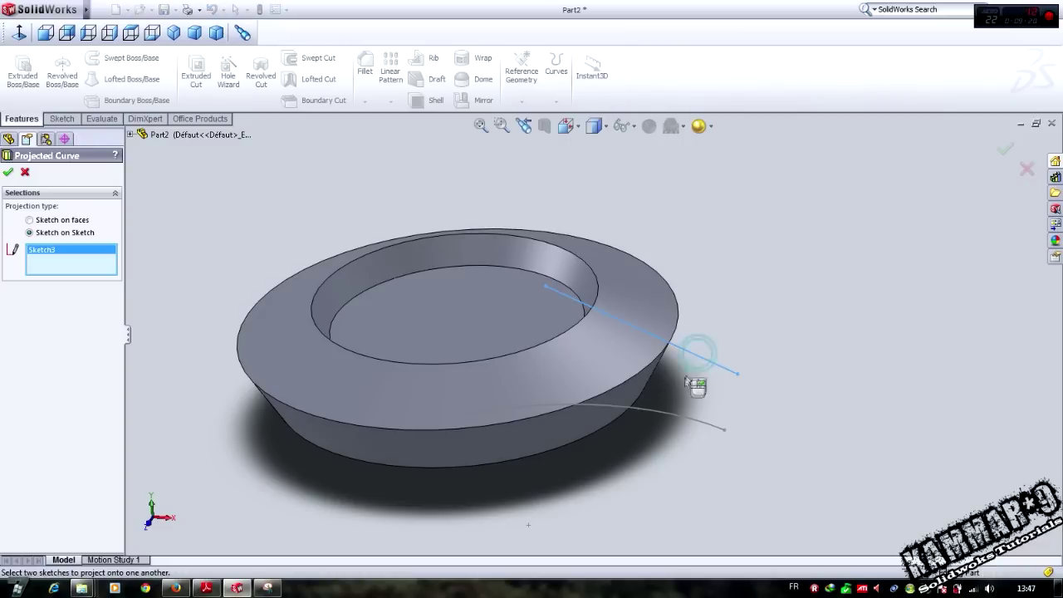
pyautogui.click(668, 412)
pyautogui.moveTo(577, 314); pyautogui.dragTo(553, 445, button='middle')
pyautogui.moveTo(550, 404); pyautogui.dragTo(549, 204, button='middle')
pyautogui.scroll(-3, 634, 389)
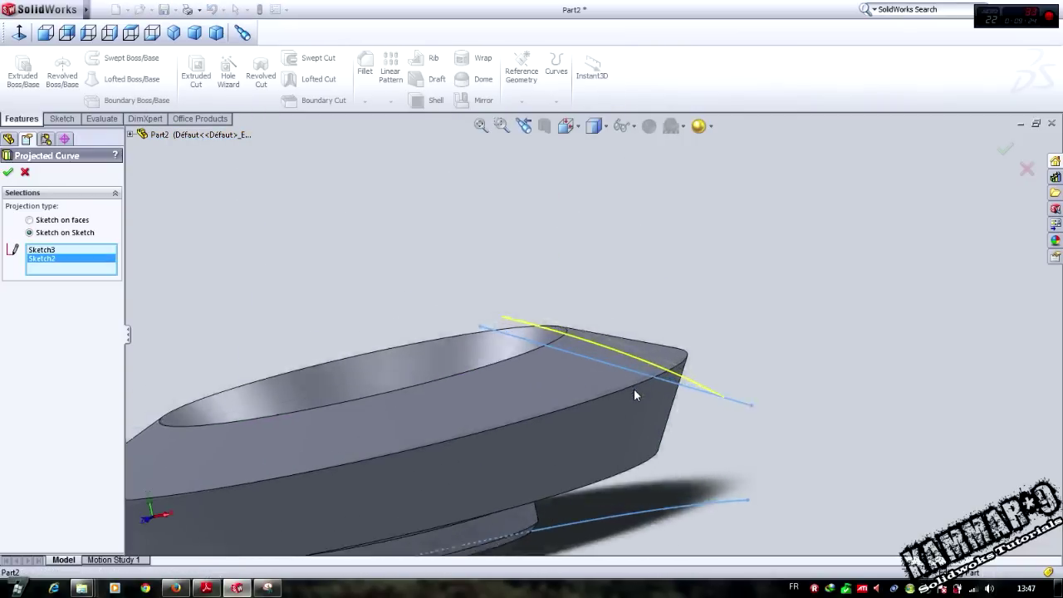
pyautogui.moveTo(634, 389); pyautogui.dragTo(607, 308, button='middle')
pyautogui.scroll(-1, 606, 311)
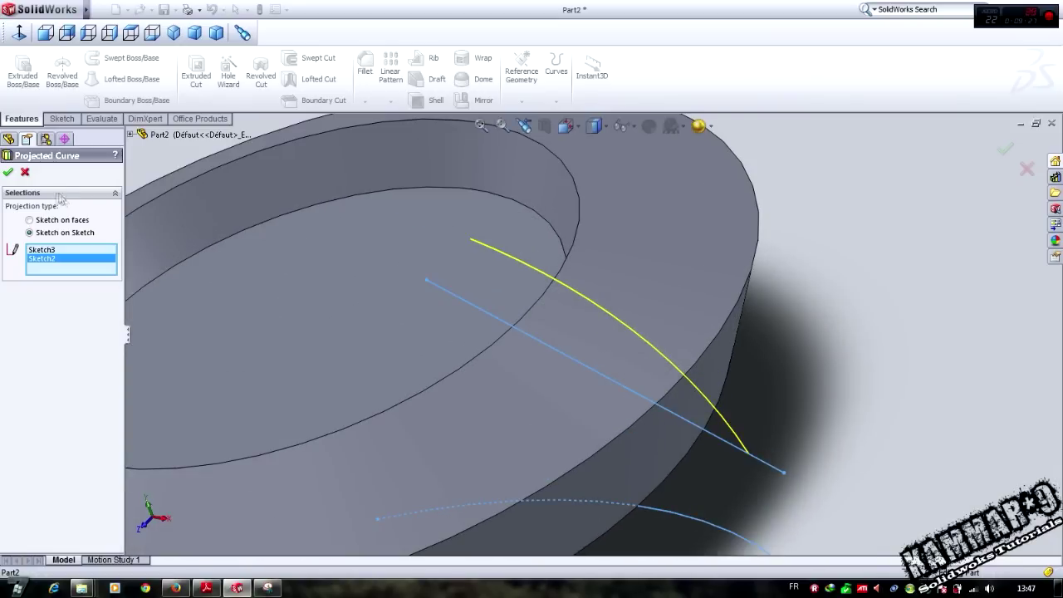
pyautogui.click(7, 172)
# - Create a reference plane perpendicular to the projected curve and coincident with the curve's inner endpoint
pyautogui.scroll(4, 831, 377)
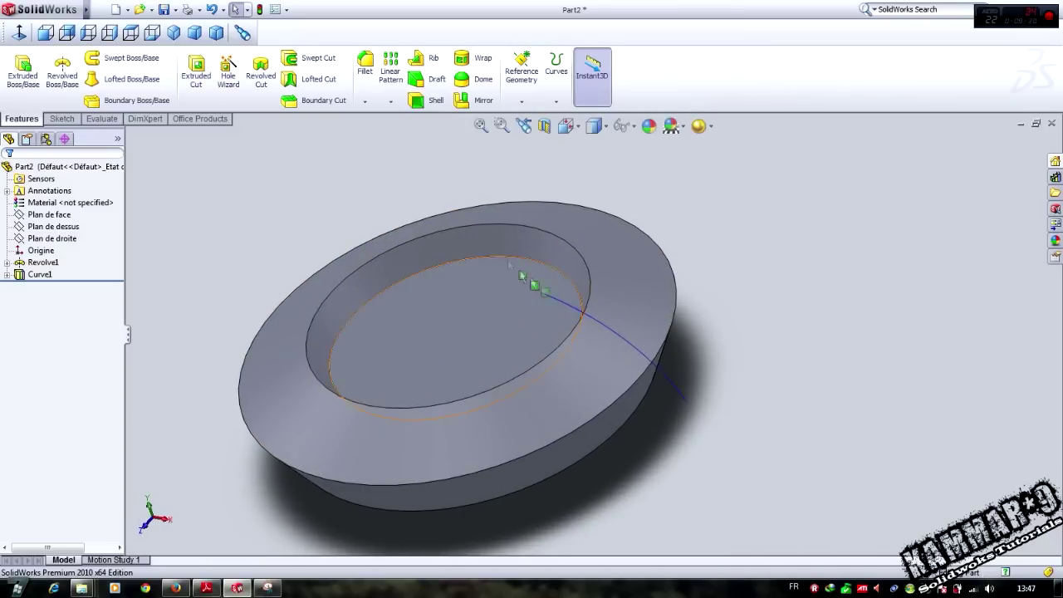
pyautogui.scroll(-3, 704, 340)
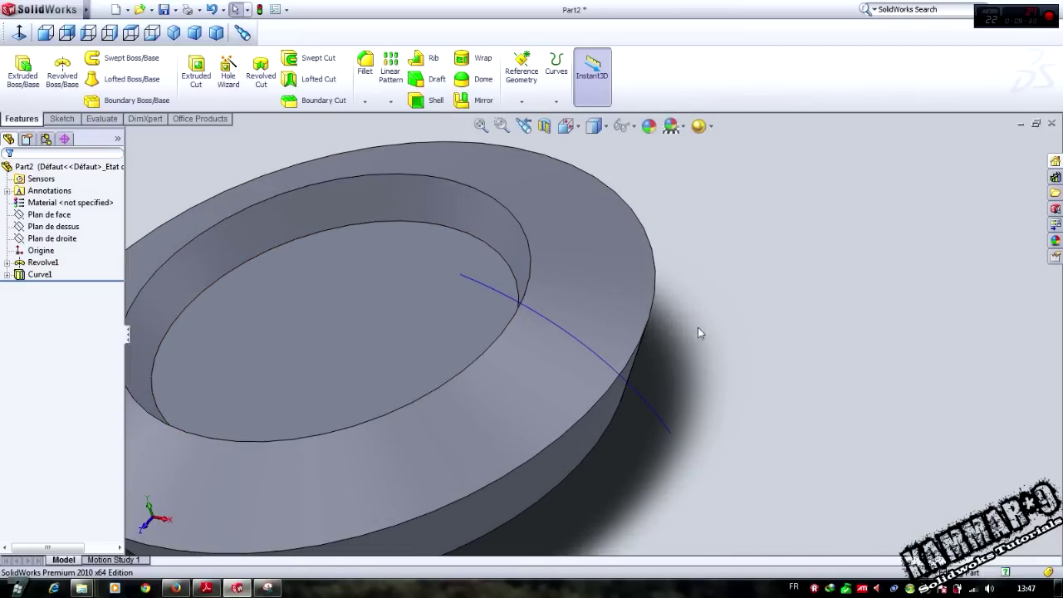
pyautogui.click(525, 86)
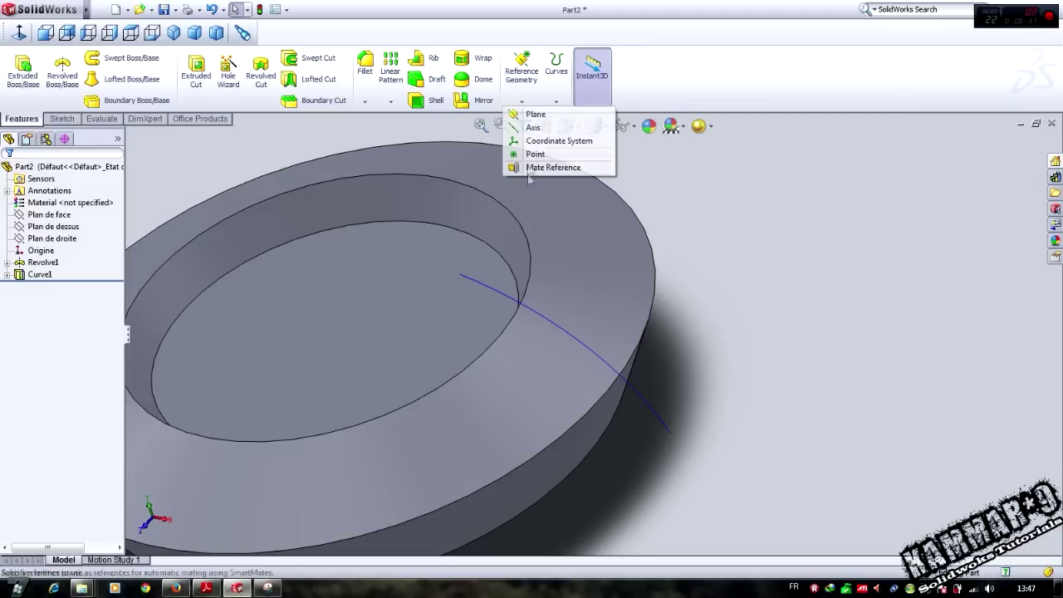
pyautogui.click(528, 116)
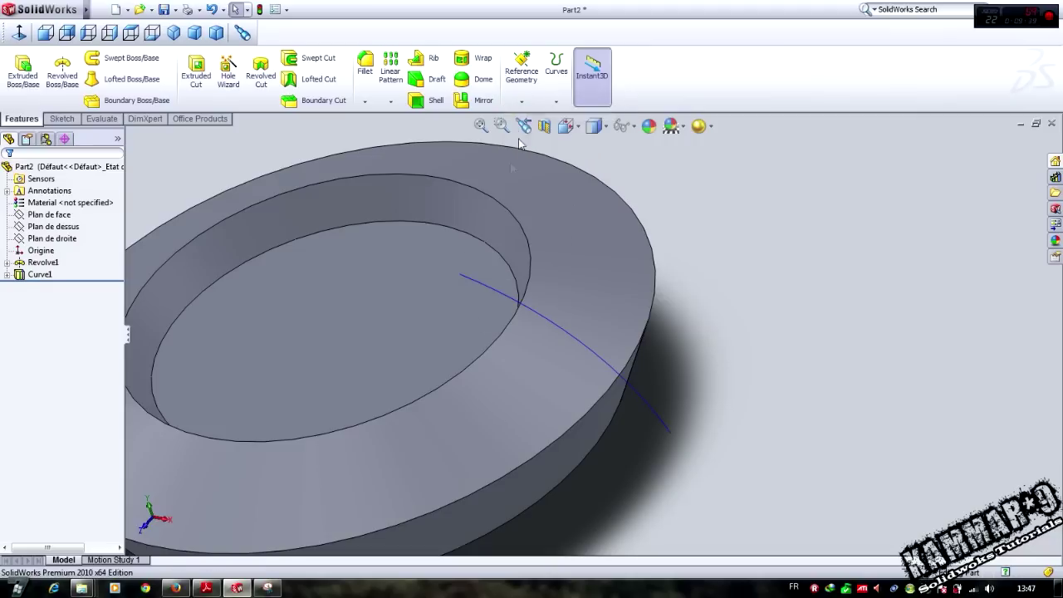
pyautogui.click(654, 413)
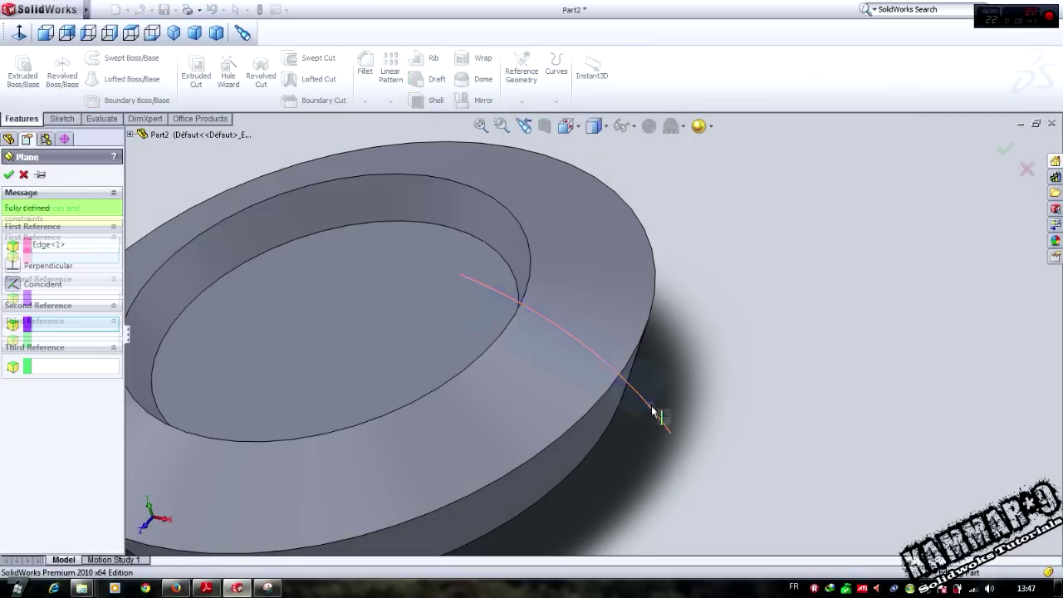
pyautogui.scroll(-2, 480, 289)
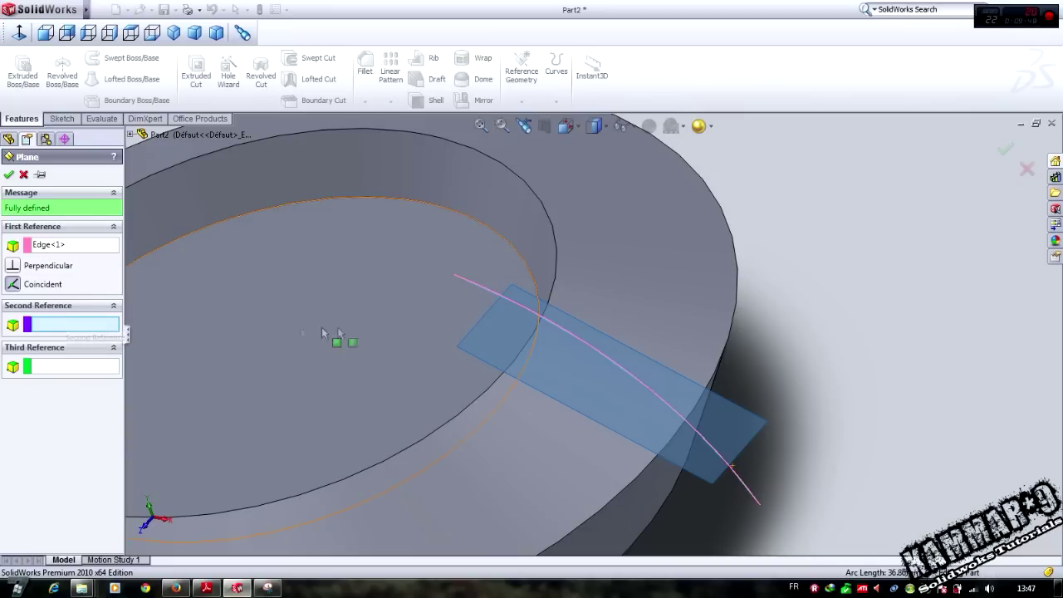
pyautogui.click(454, 275)
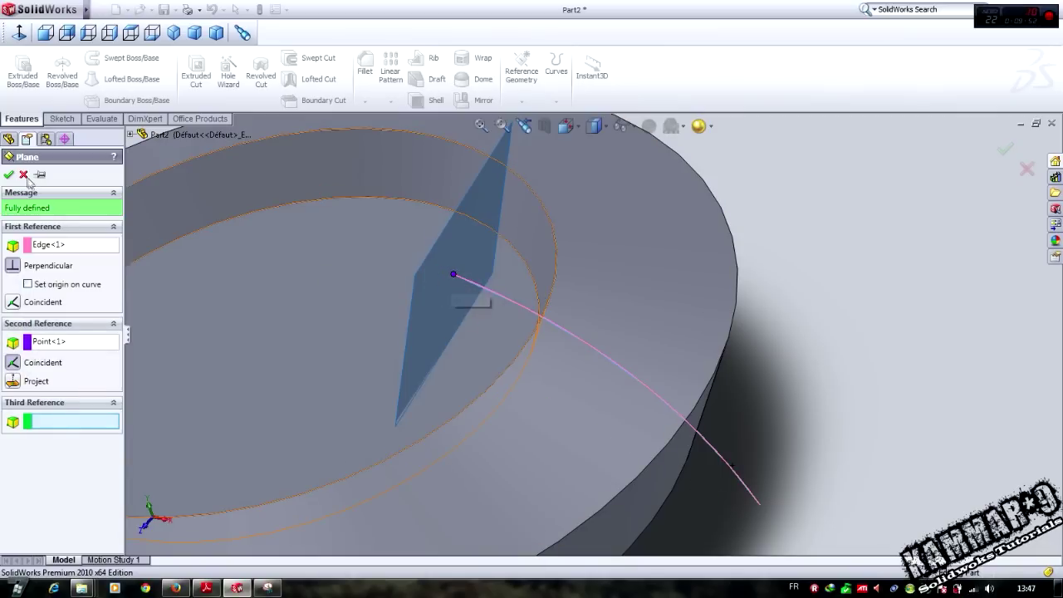
pyautogui.press('Return')
pyautogui.click(893, 399)
# - Open a new sketch on the plane at the curve's inner end and view it face-on
pyautogui.scroll(4, 886, 400)
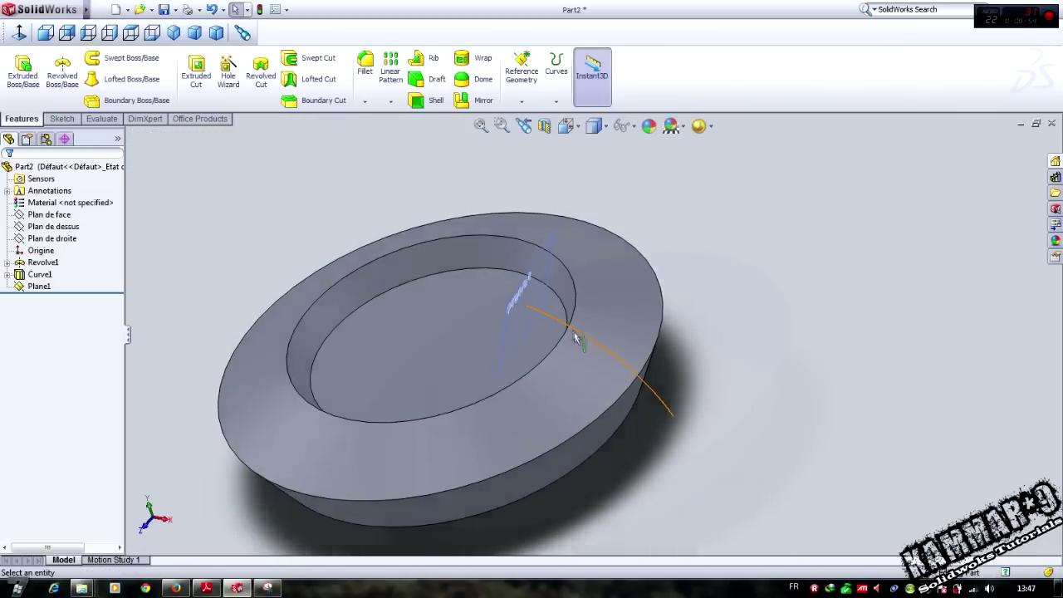
pyautogui.moveTo(574, 336); pyautogui.dragTo(810, 425, button='middle')
pyautogui.scroll(-5, 809, 431)
pyautogui.click(830, 304)
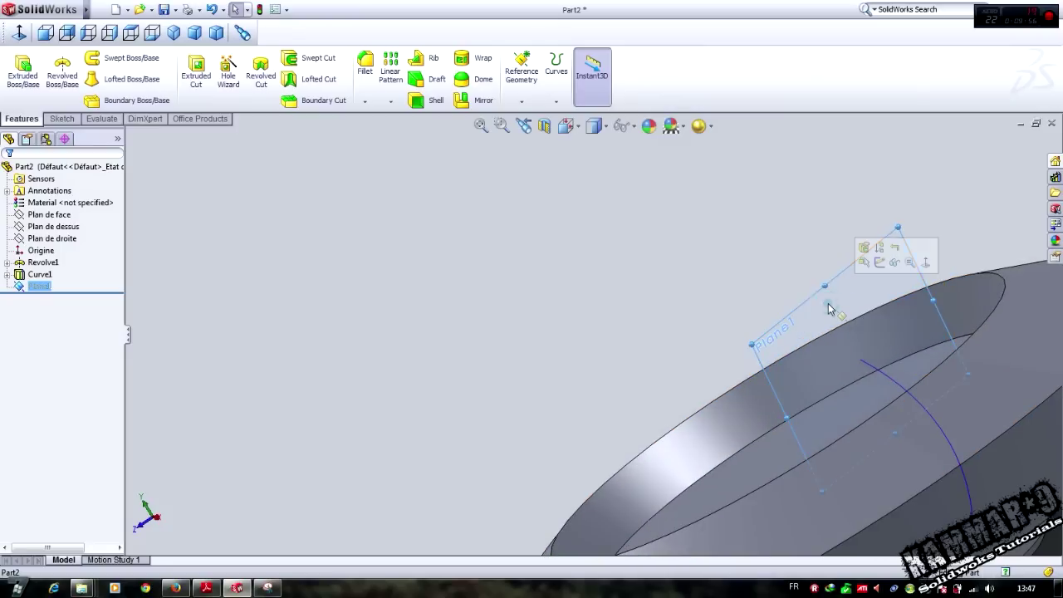
pyautogui.click(879, 263)
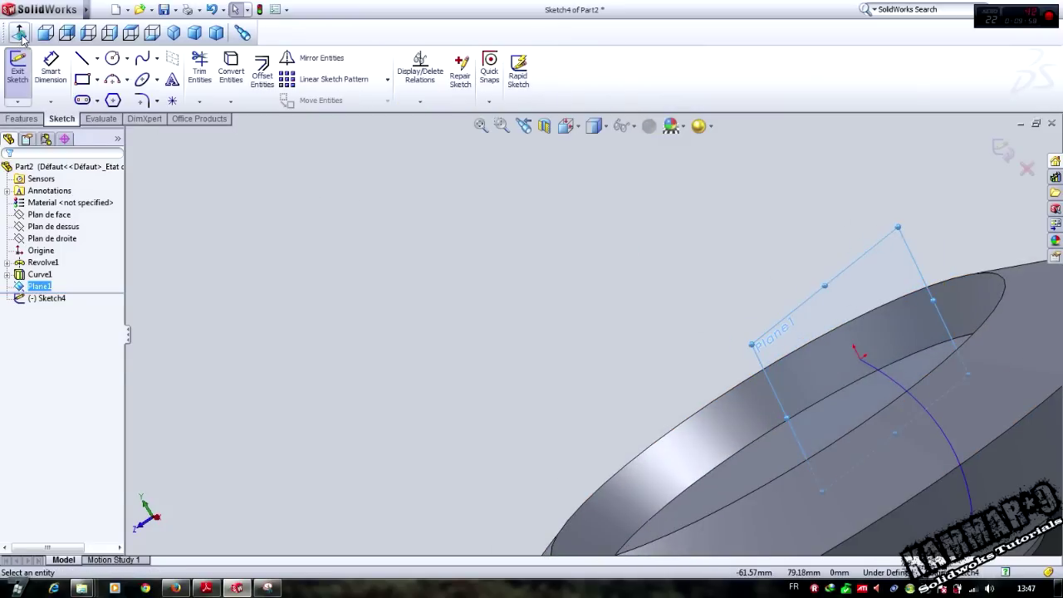
pyautogui.hotkey('ctrl', '8')
# - Sketch a closed half tooth profile from the curve's endpoint, with a sloping side, a bottom edge about 1.85 mm and a vertical side about 3.73 mm
pyautogui.scroll(-6, 633, 278)
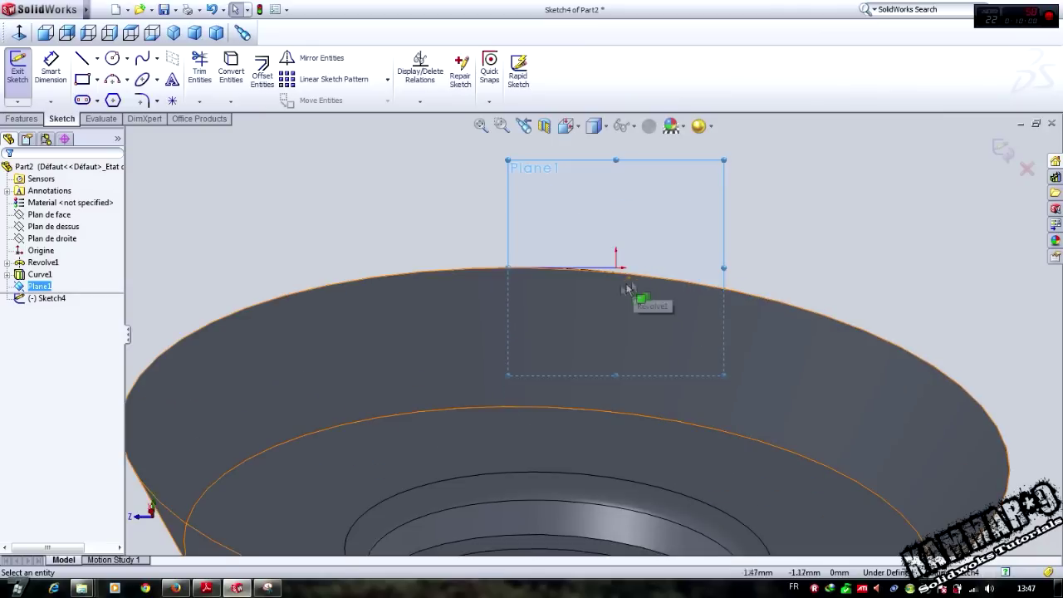
pyautogui.scroll(-3, 617, 308)
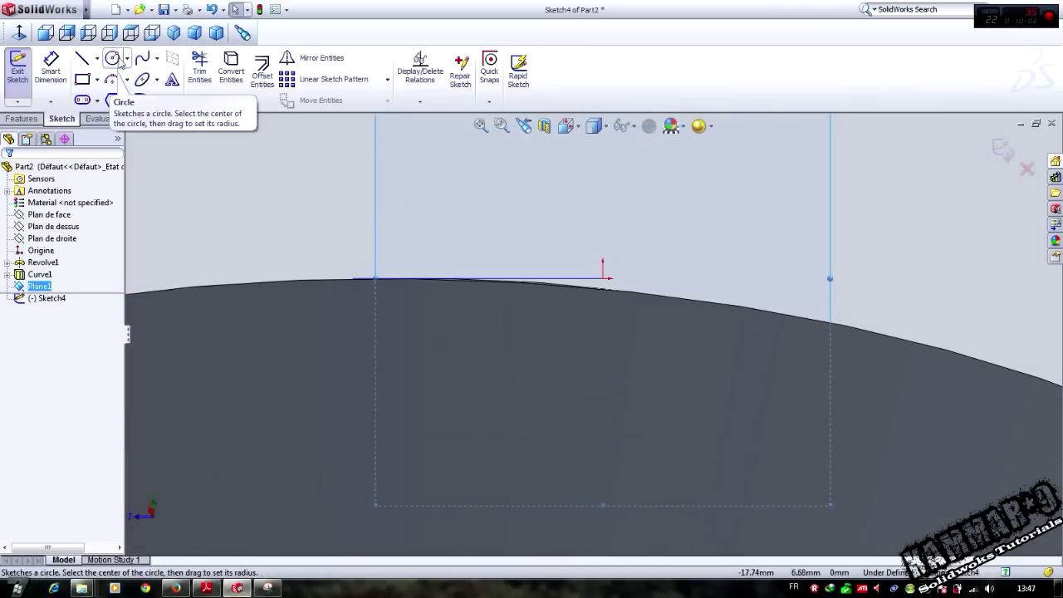
pyautogui.scroll(-2, 615, 299)
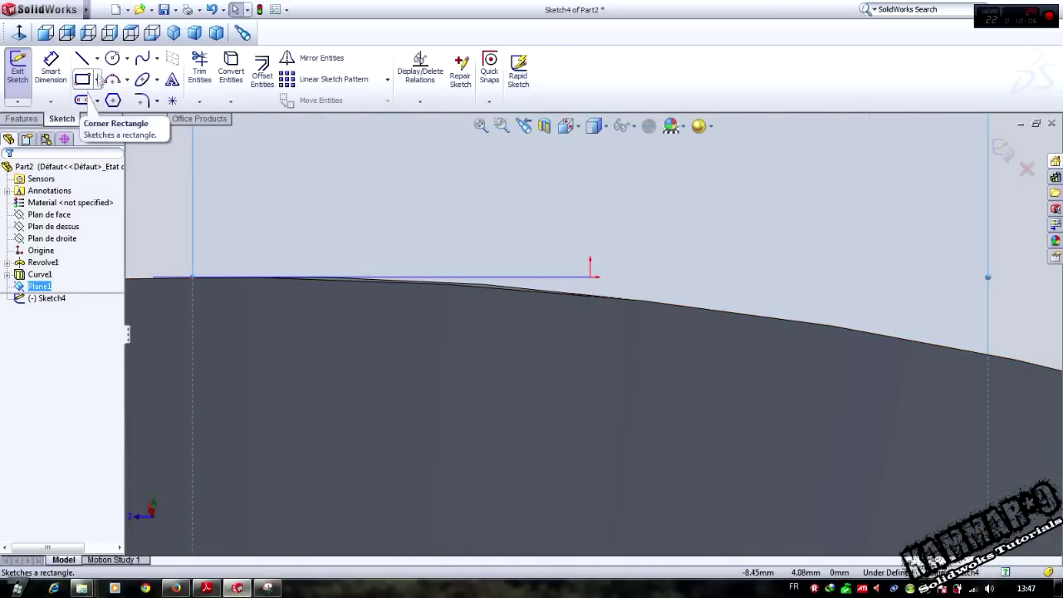
pyautogui.click(82, 58)
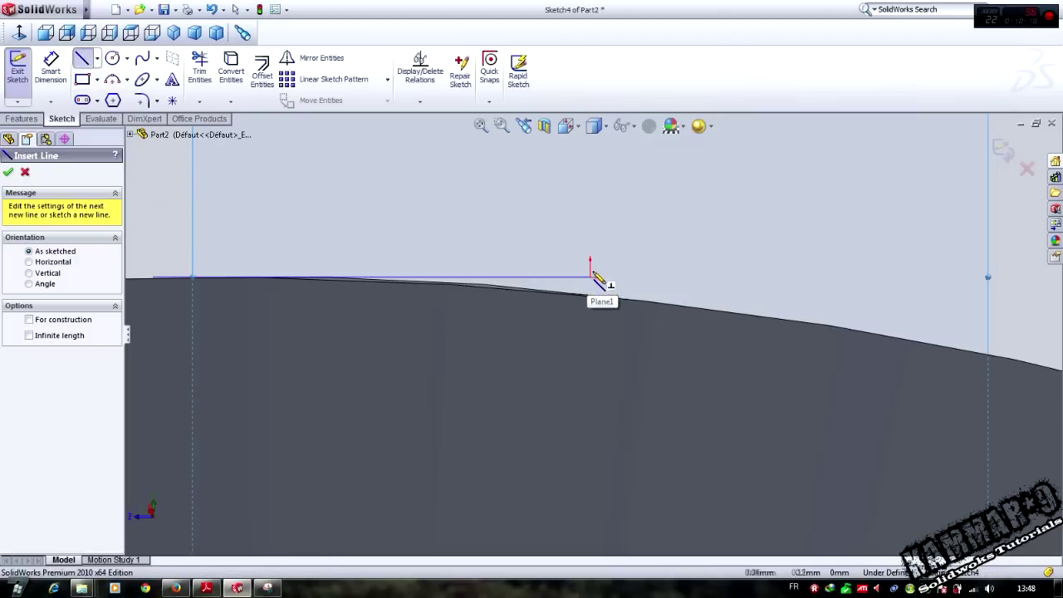
pyautogui.scroll(3, 592, 332)
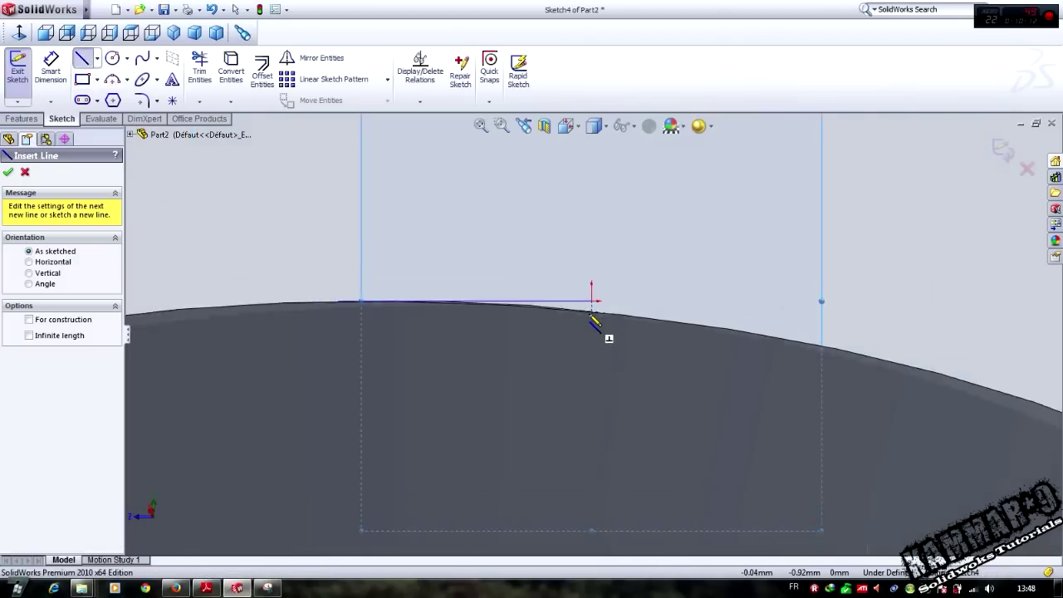
pyautogui.scroll(-3, 586, 300)
pyautogui.click(598, 308)
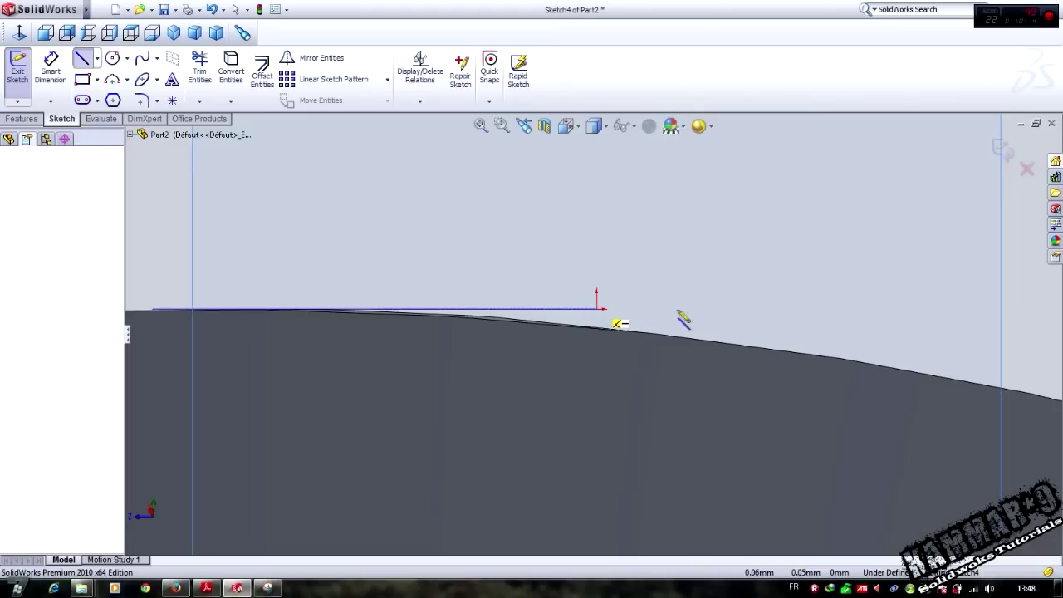
pyautogui.click(712, 309)
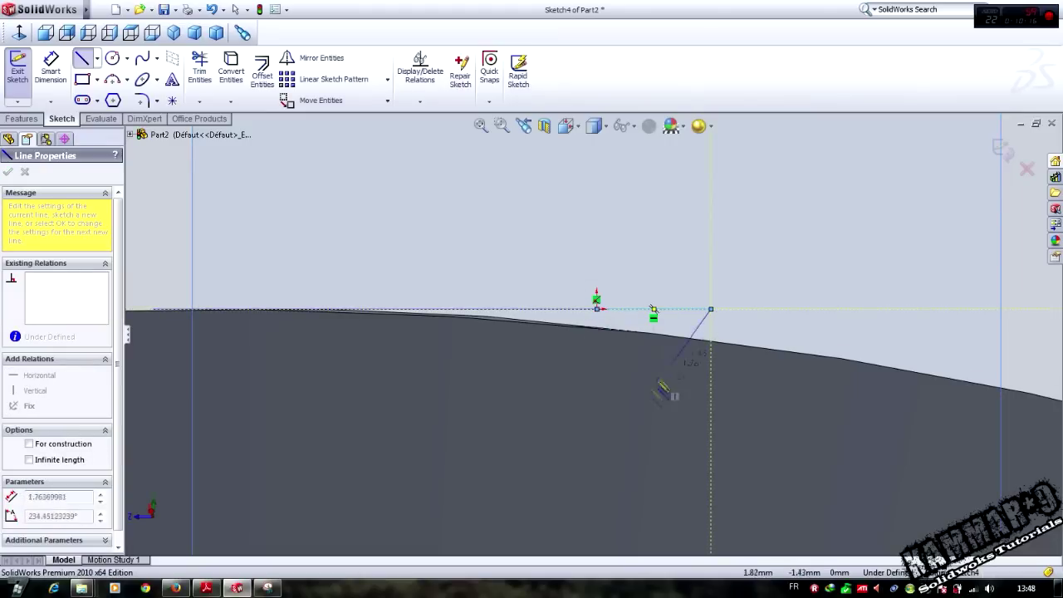
pyautogui.click(672, 458)
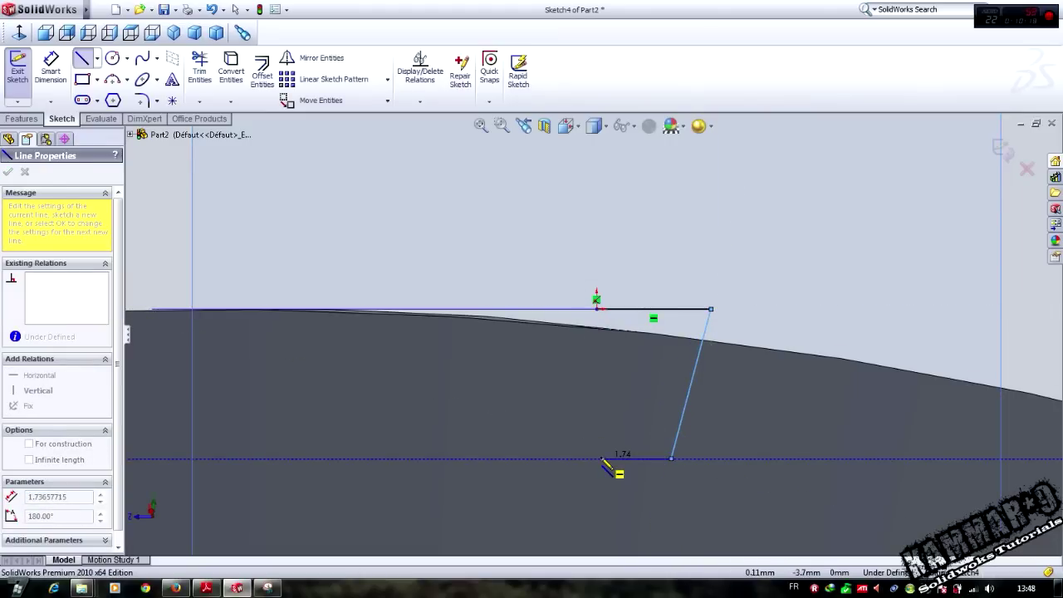
pyautogui.click(596, 459)
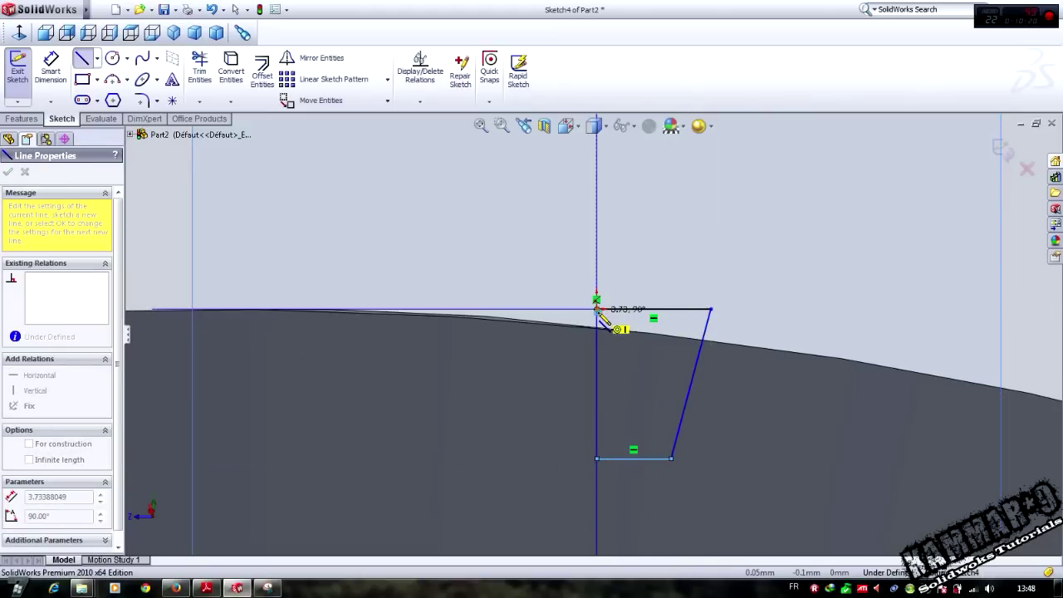
pyautogui.click(596, 309)
pyautogui.press('Escape')
# - Convert the vertical side of the half tooth profile into a construction line
pyautogui.scroll(-5, 612, 320)
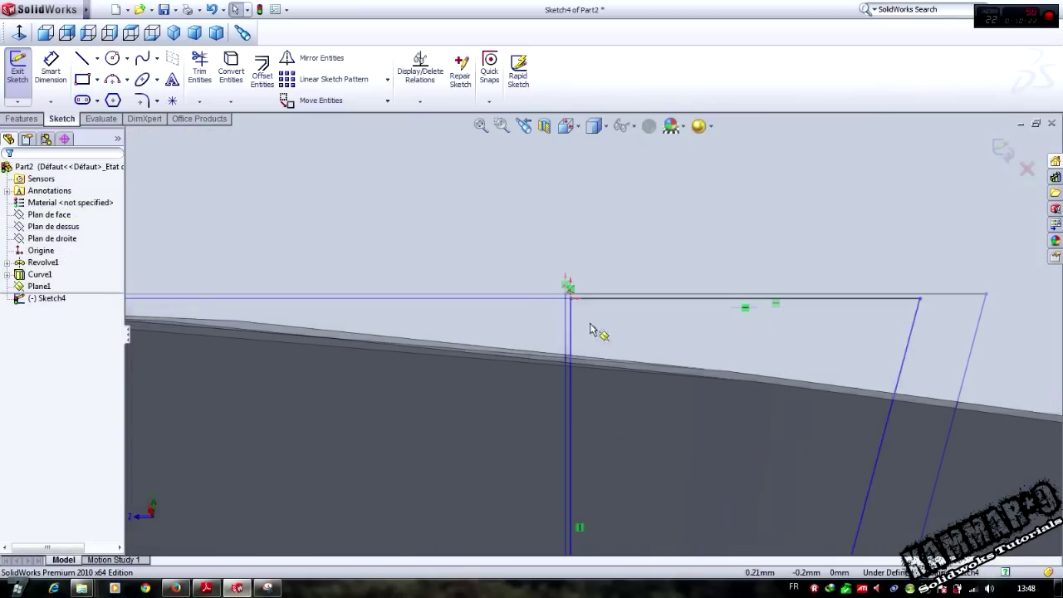
pyautogui.moveTo(566, 294); pyautogui.dragTo(567, 295)
pyautogui.scroll(4, 623, 343)
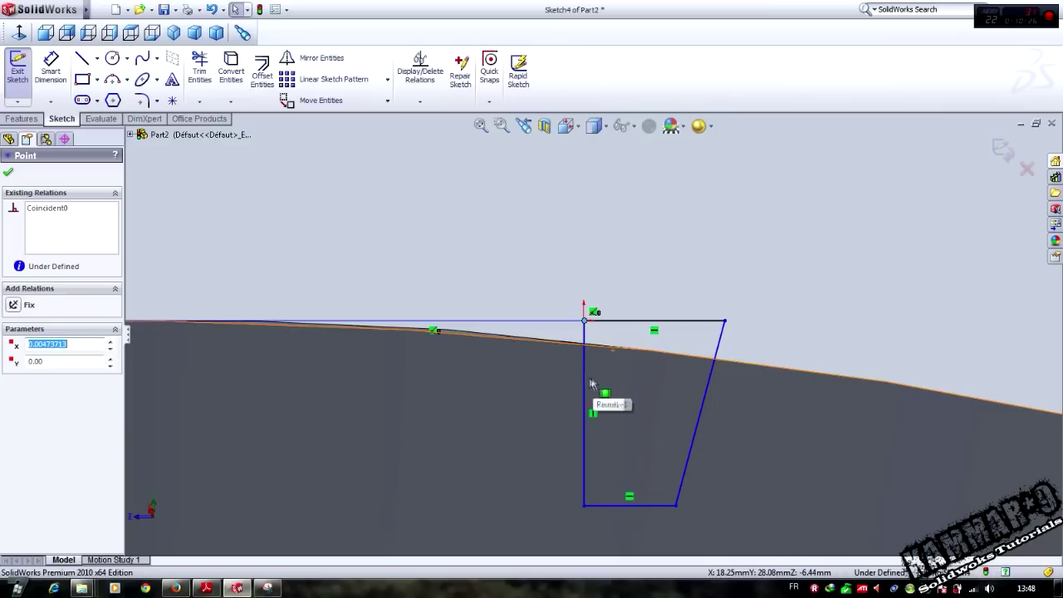
pyautogui.click(582, 379)
pyautogui.click(634, 337)
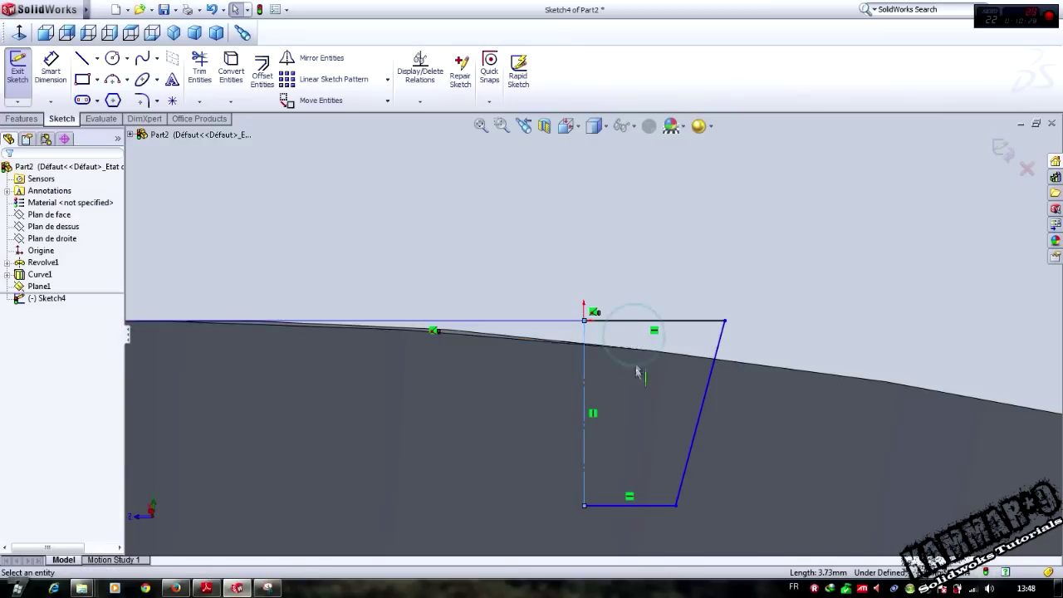
# - Mirror the half tooth profile about the vertical construction line to form a full trapezoid
pyautogui.click(478, 246)
pyautogui.moveTo(492, 224)
pyautogui.mouseDown()
pyautogui.moveTo(728, 505)
pyautogui.moveTo(799, 555)
pyautogui.mouseUp()
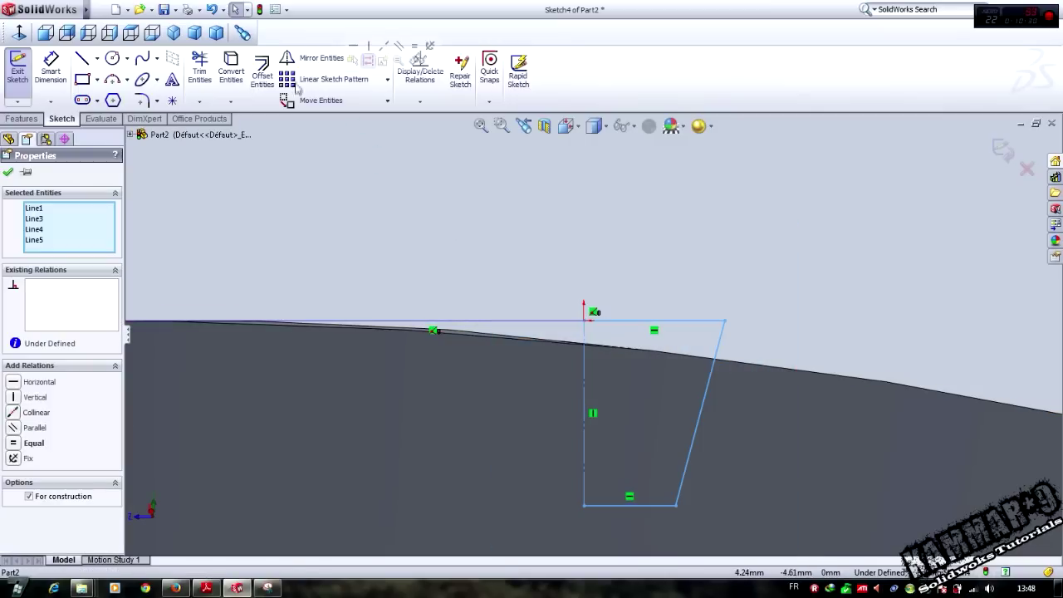
pyautogui.click(316, 66)
pyautogui.click(553, 176)
# - Narrow the trapezoid by moving its upper corner inward to about 1.85 mm from the centreline, and move its lower corner slightly inward
pyautogui.scroll(5, 589, 330)
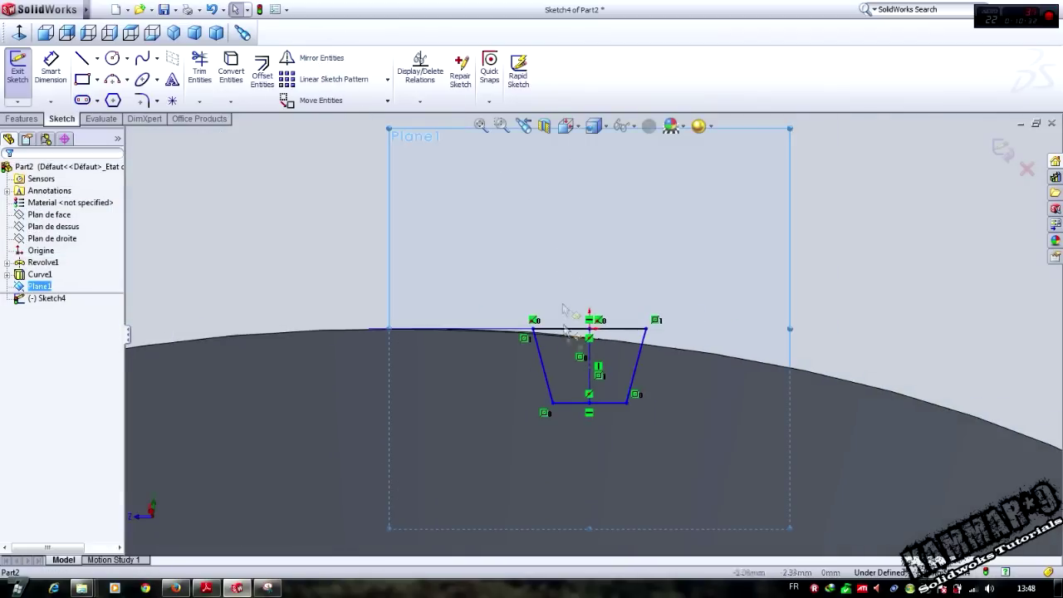
pyautogui.scroll(-3, 578, 395)
pyautogui.moveTo(695, 278); pyautogui.dragTo(662, 278)
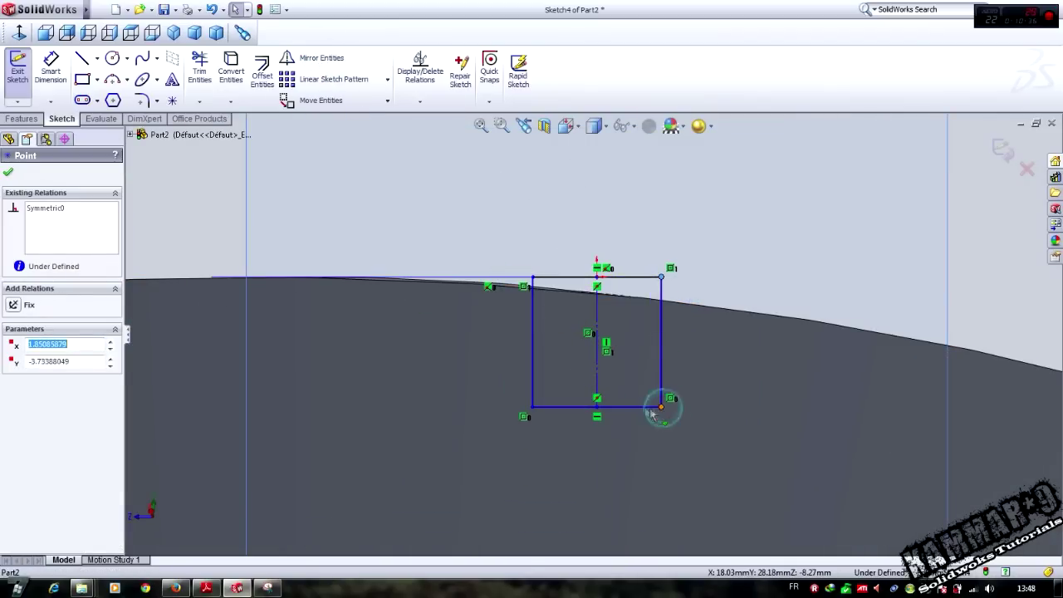
pyautogui.moveTo(661, 407); pyautogui.dragTo(643, 407)
pyautogui.scroll(2, 665, 422)
pyautogui.click(441, 247)
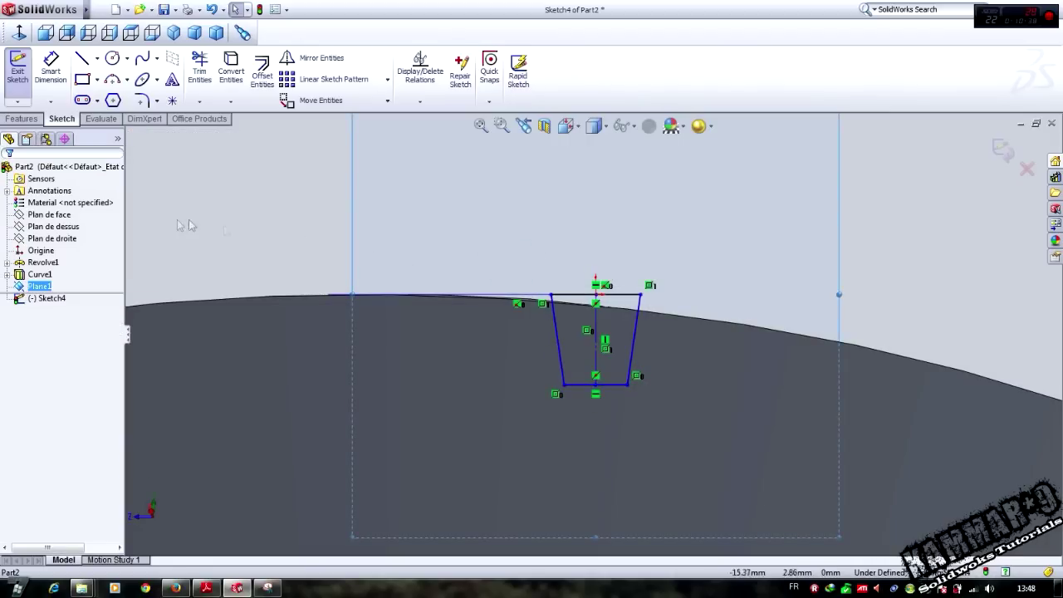
# - Switch to the PDF design guide, check the bevel gear formula table, and return to the part
pyautogui.scroll(-1, 527, 339)
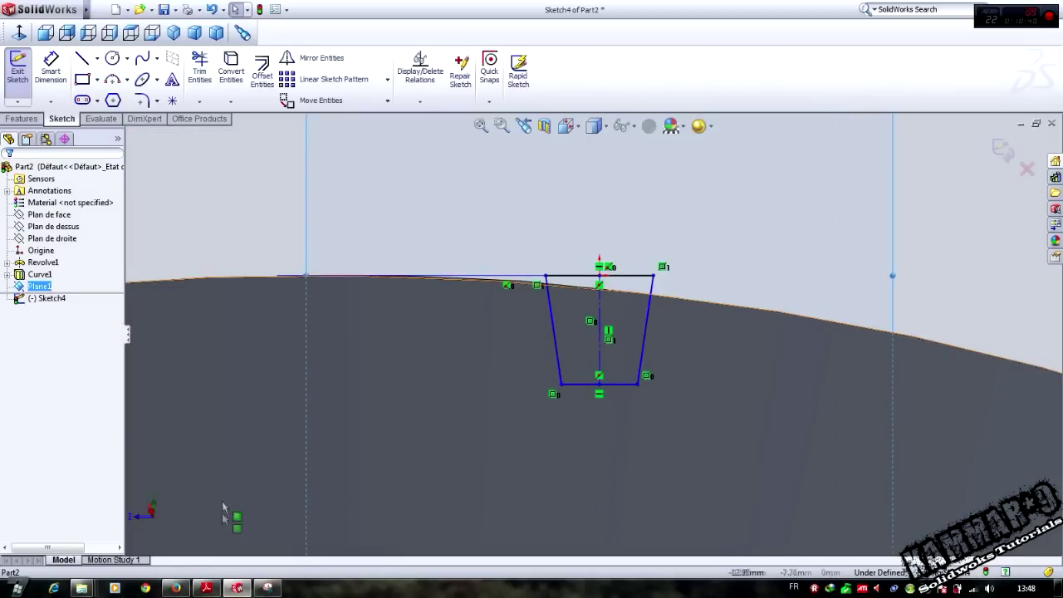
pyautogui.click(206, 588)
pyautogui.scroll(-6, 476, 277)
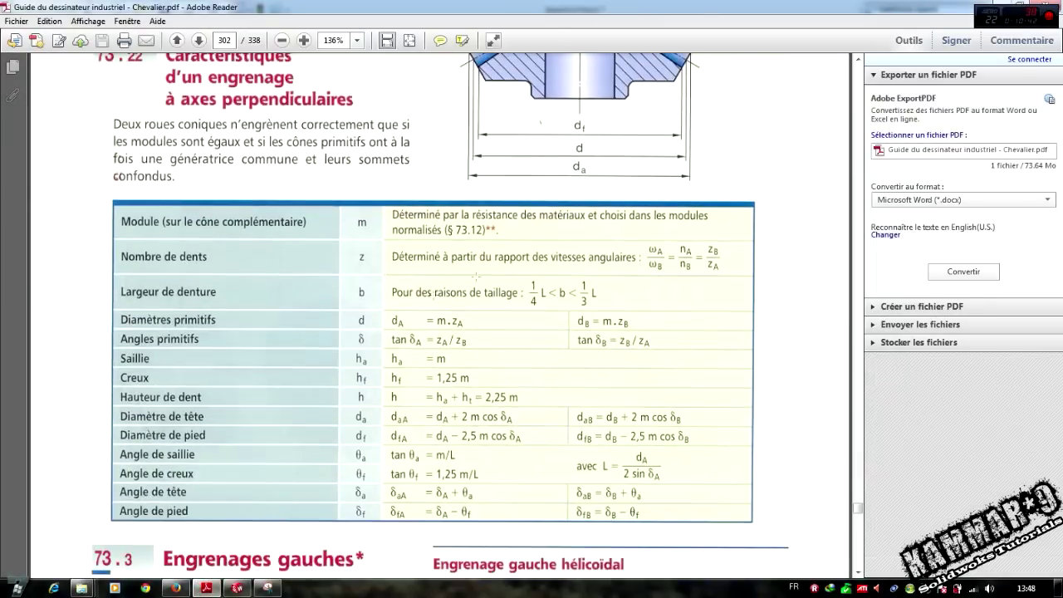
pyautogui.scroll(-2, 476, 276)
pyautogui.click(206, 588)
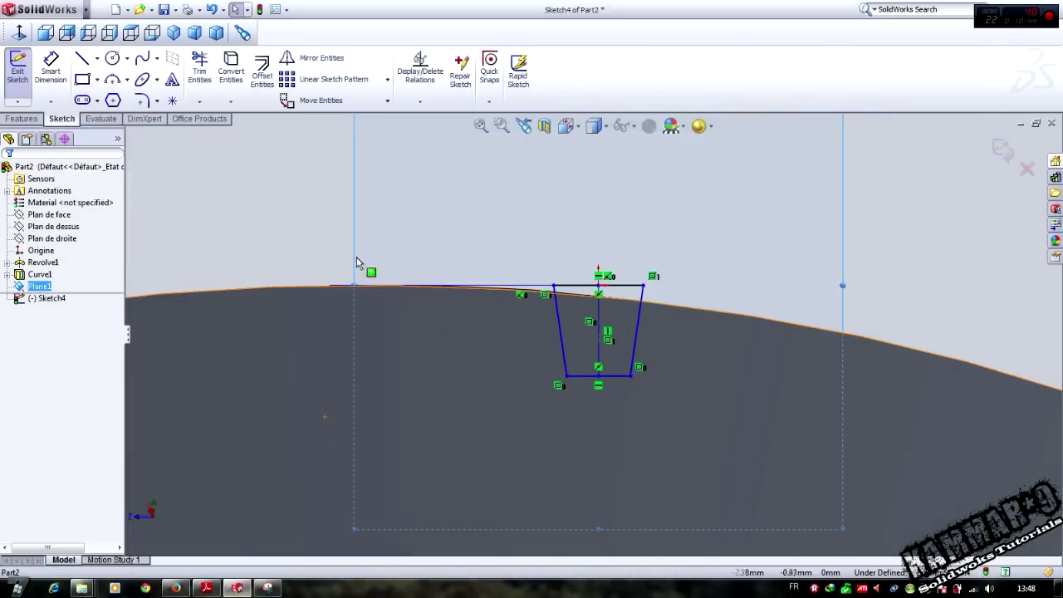
# - Check the trapezoid against the whole gear blank and close the tooth profile sketch
pyautogui.click(22, 119)
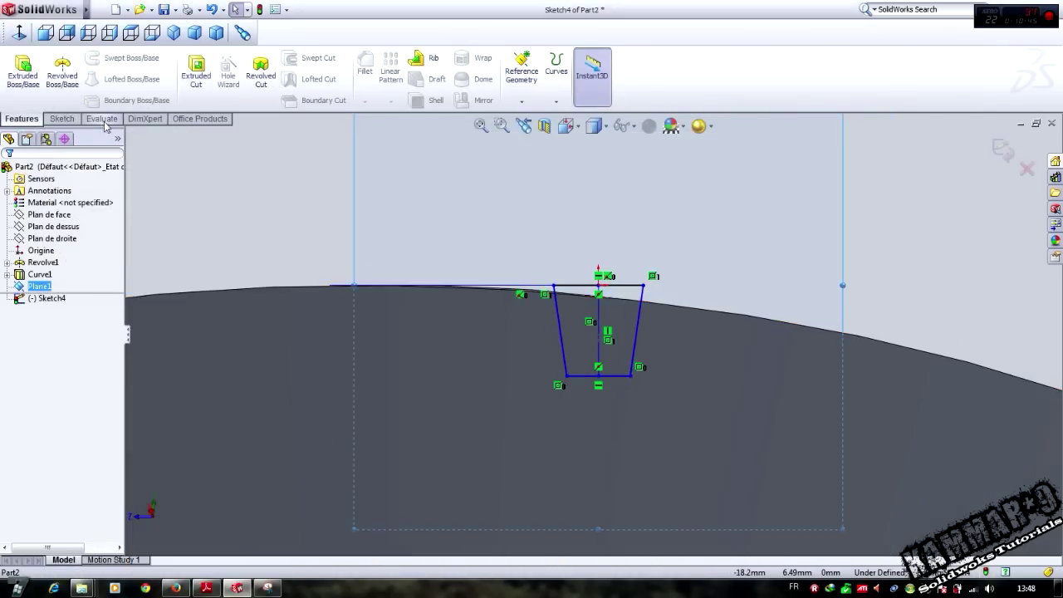
pyautogui.scroll(8, 505, 230)
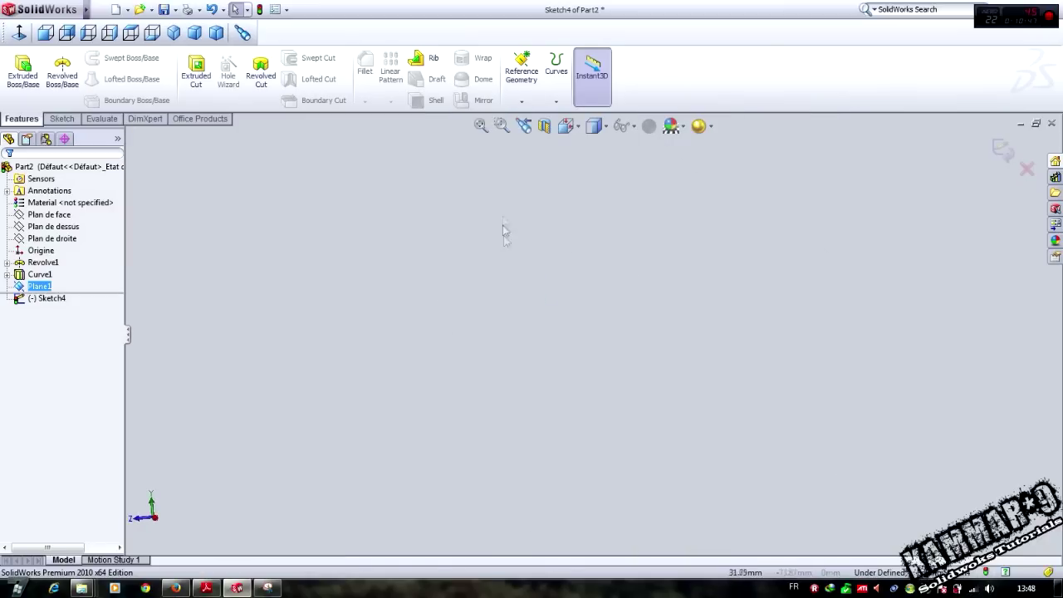
pyautogui.press('f')
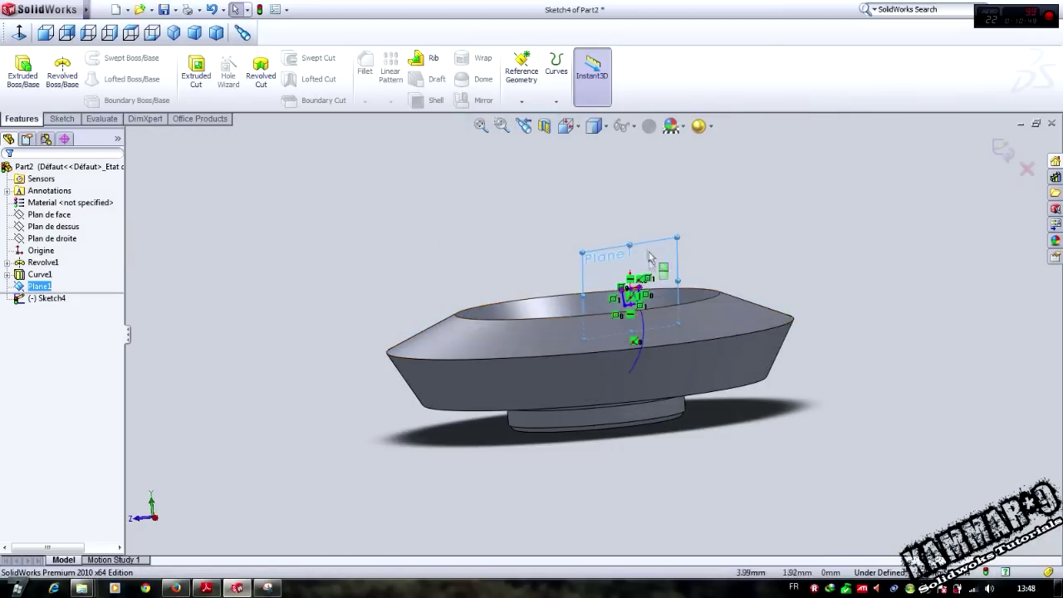
pyautogui.moveTo(648, 257); pyautogui.dragTo(650, 348, button='middle')
pyautogui.scroll(-2, 644, 413)
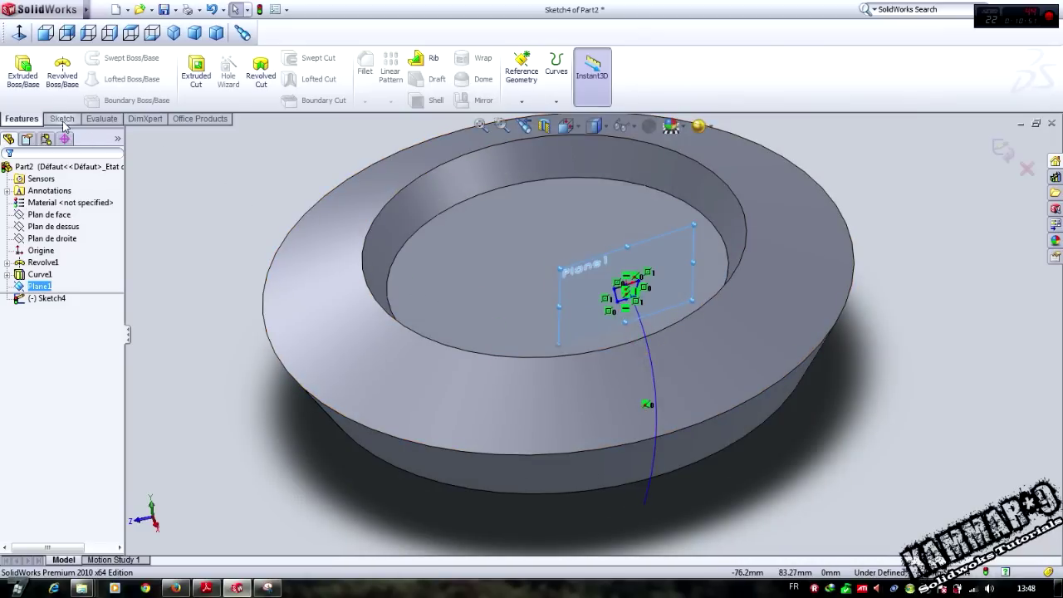
pyautogui.click(1002, 147)
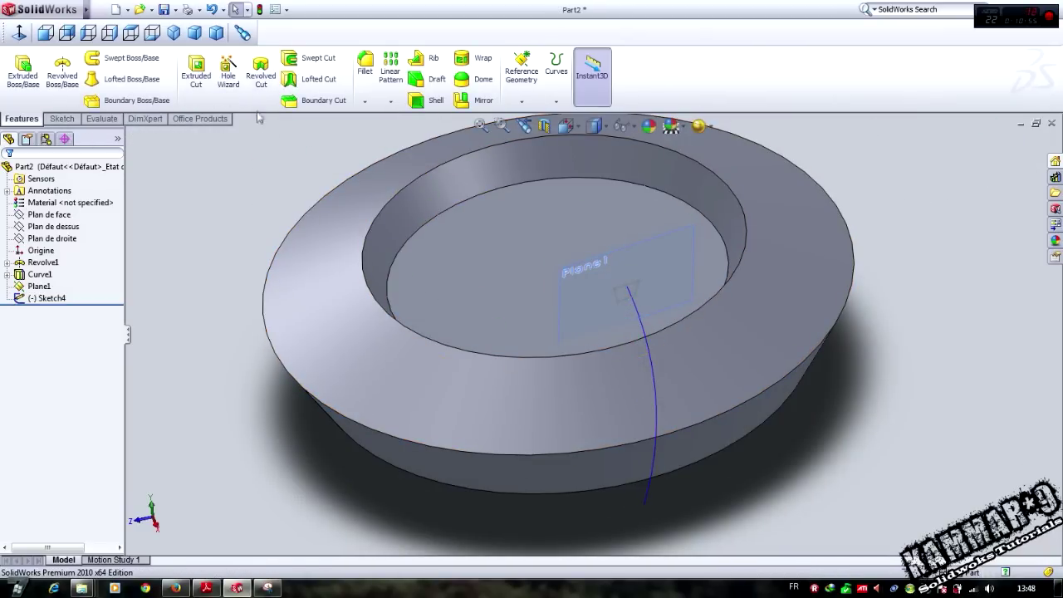
# - Create a swept cut through the blank using the trapezoid sketch as profile and the projected curve as path
pyautogui.click(322, 63)
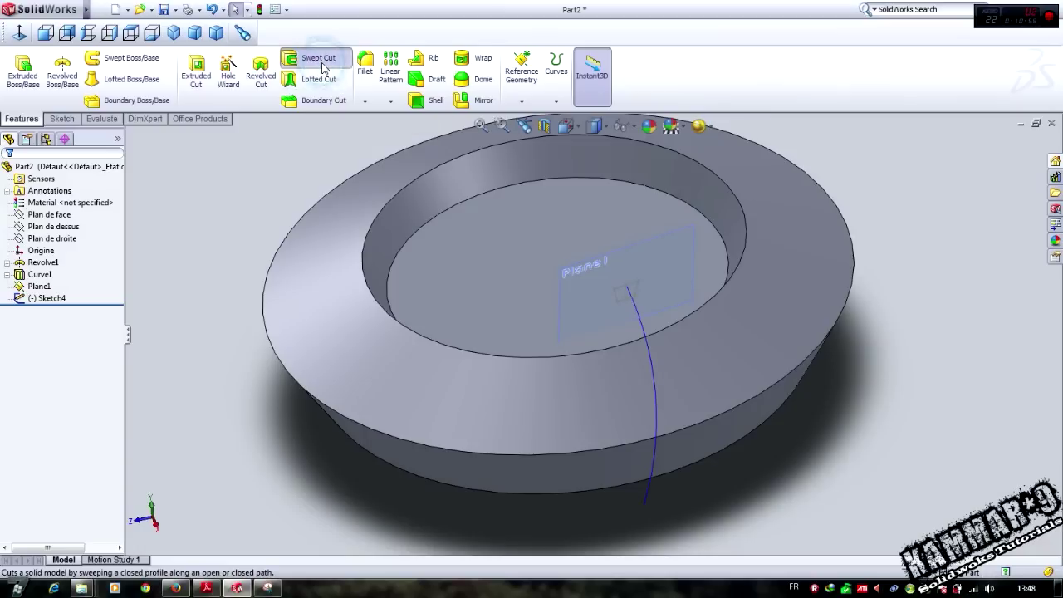
pyautogui.click(640, 287)
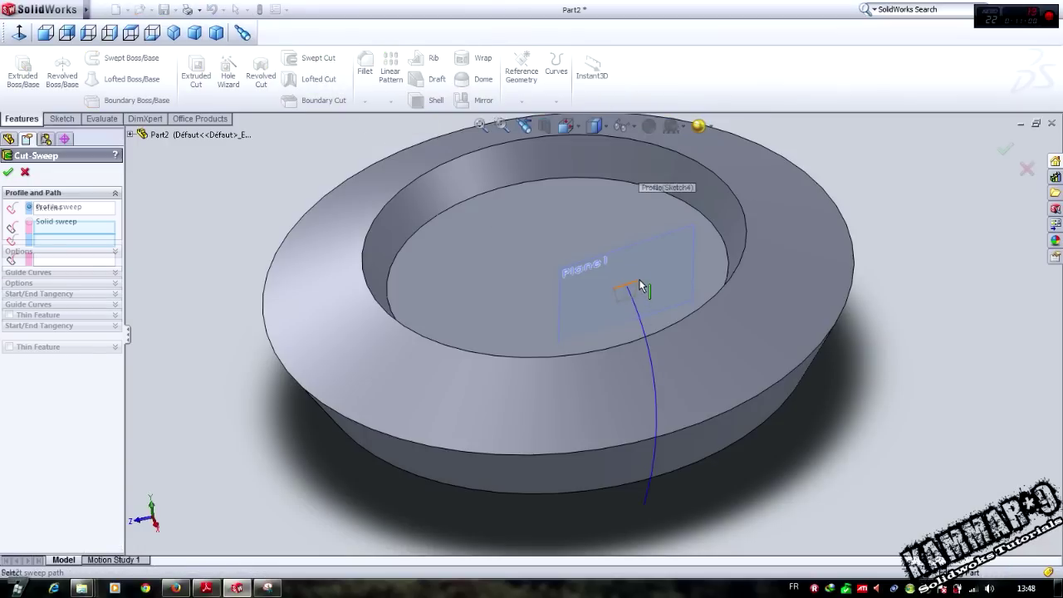
pyautogui.click(639, 318)
pyautogui.scroll(-2, 665, 486)
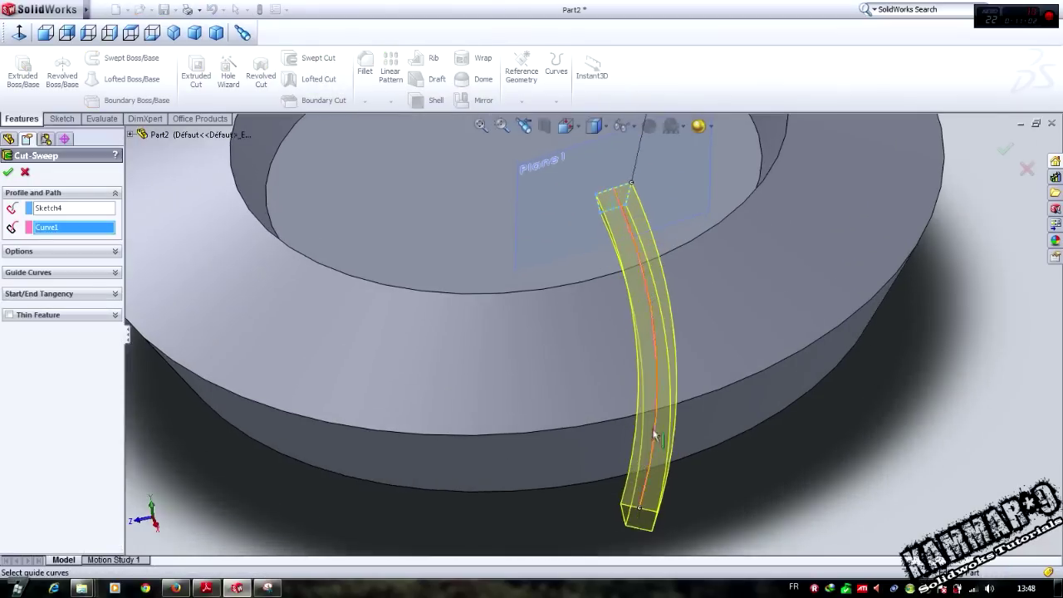
pyautogui.moveTo(655, 435); pyautogui.dragTo(596, 377, button='middle')
pyautogui.rightClick(609, 441)
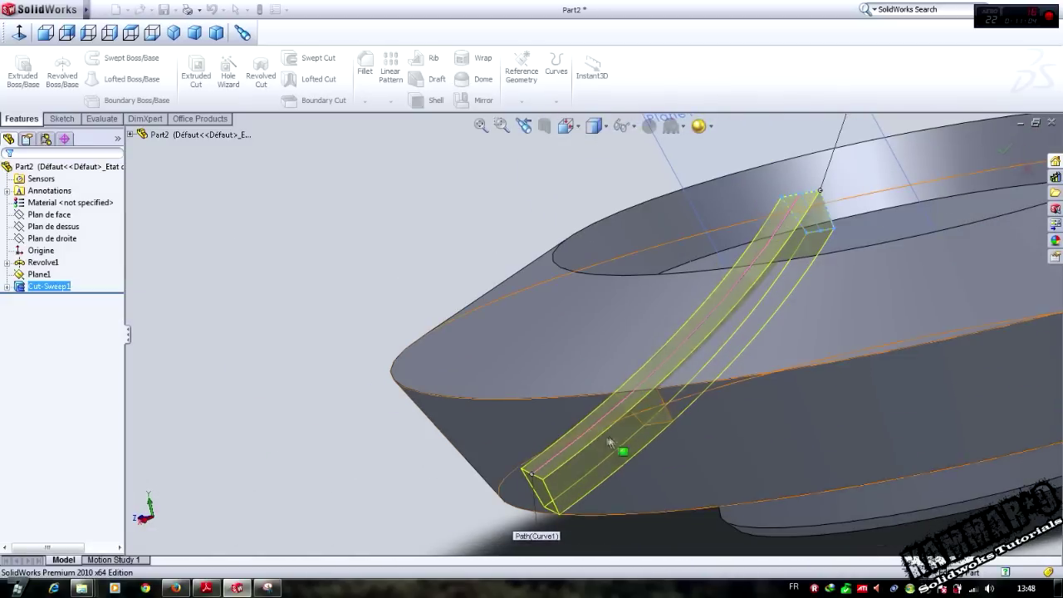
# - Set up a circular pattern of the swept cut, using the blank's conical face as the rotation reference
pyautogui.scroll(2, 647, 309)
pyautogui.moveTo(647, 308); pyautogui.dragTo(671, 456, button='middle')
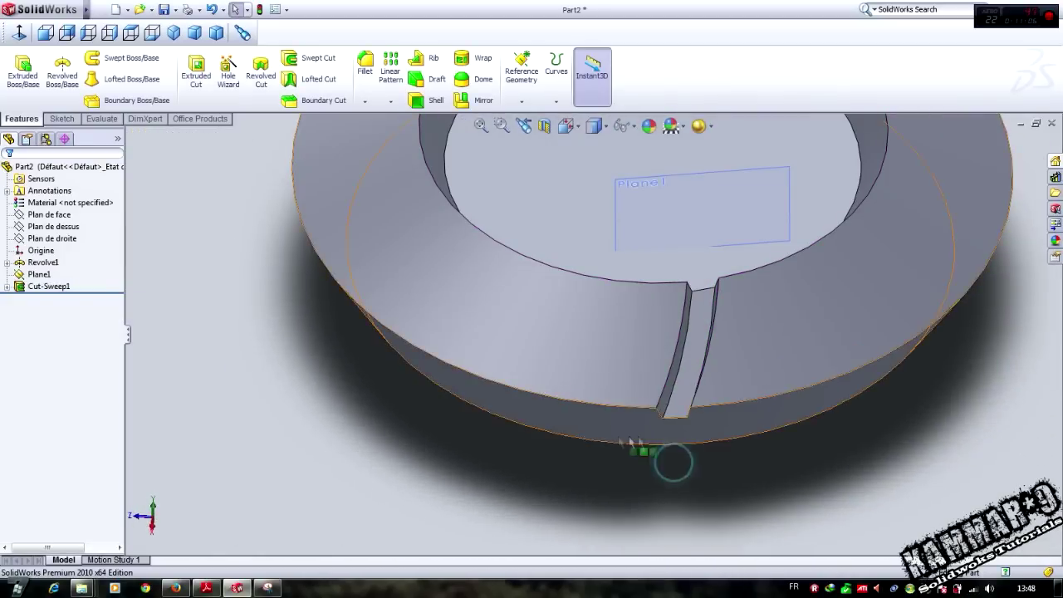
pyautogui.click(53, 289)
pyautogui.click(392, 102)
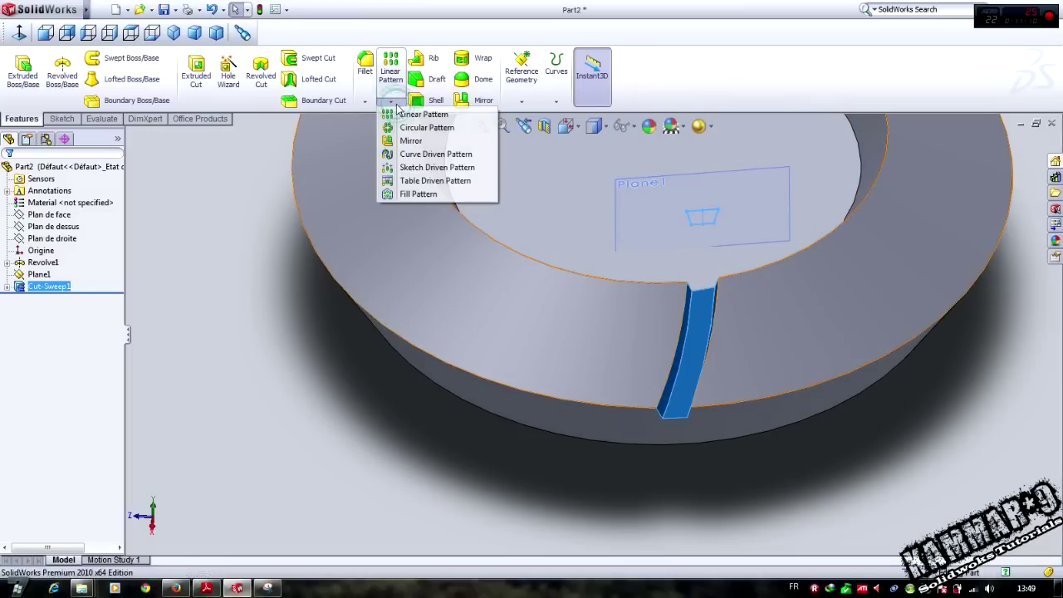
pyautogui.click(438, 130)
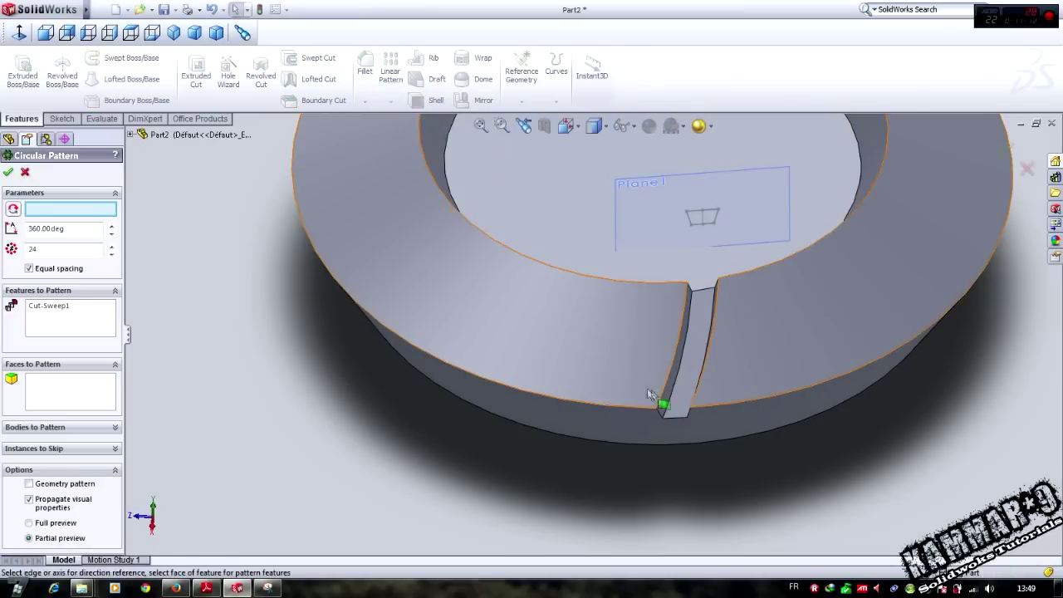
pyautogui.click(430, 306)
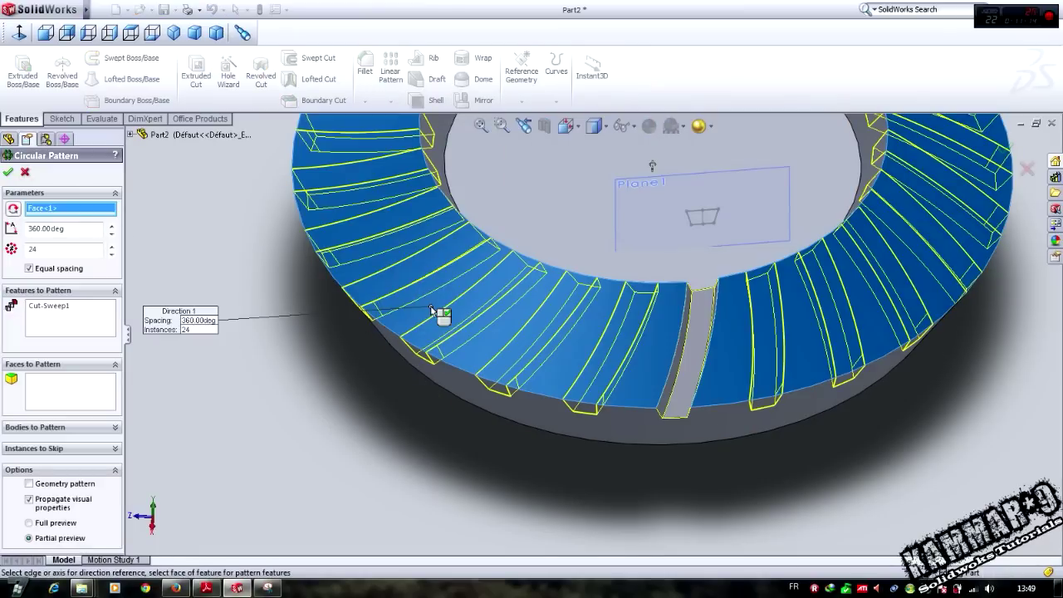
# - Set the circular pattern to 30 instances and apply it
pyautogui.scroll(-3, 600, 357)
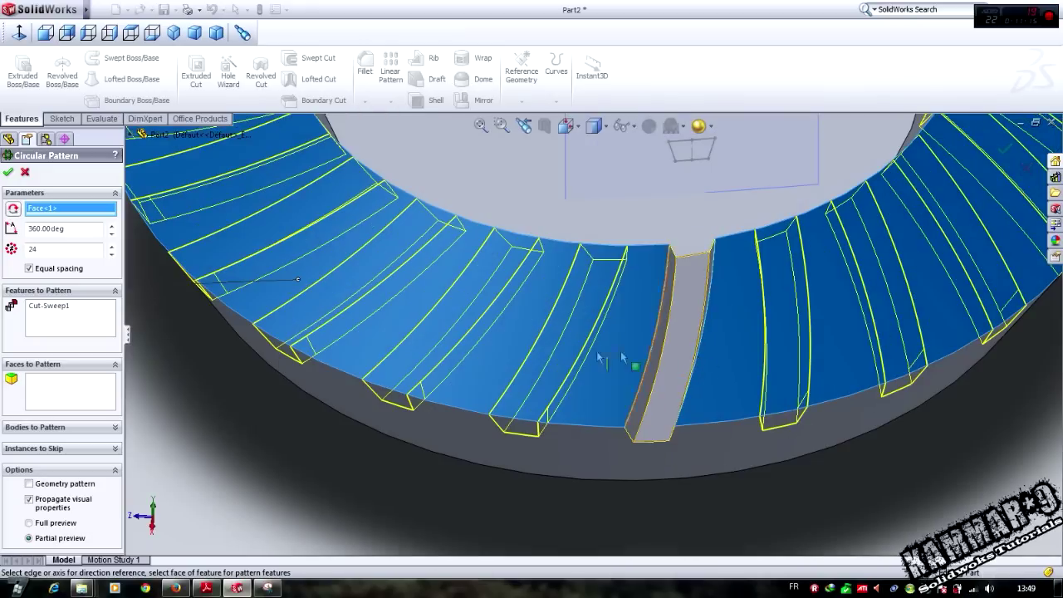
pyautogui.click(109, 244)
pyautogui.click(109, 244)
pyautogui.click(108, 244)
pyautogui.click(109, 244)
pyautogui.click(109, 244)
pyautogui.click(109, 244)
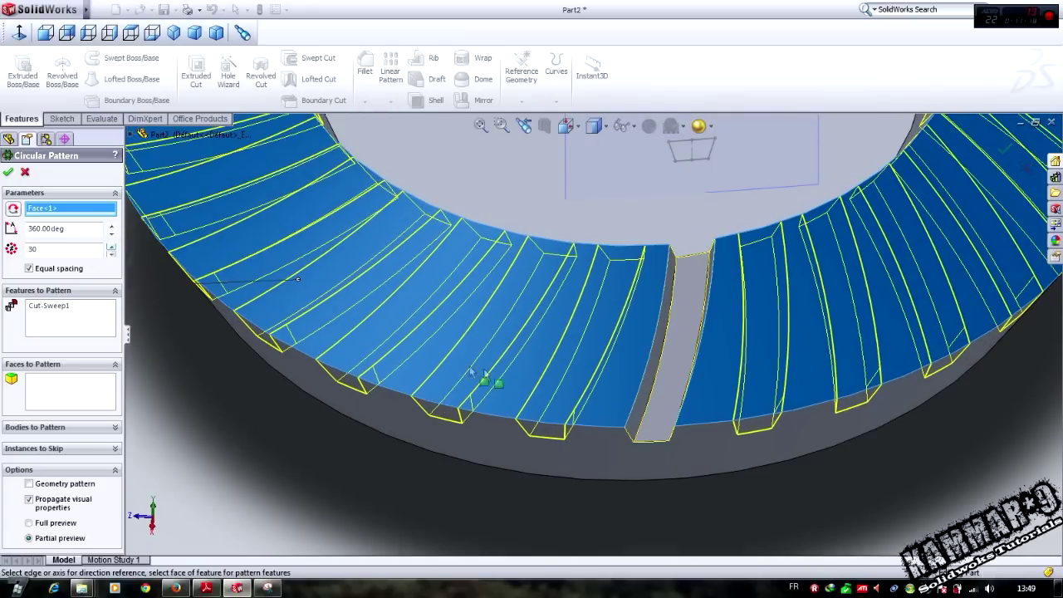
pyautogui.moveTo(471, 372); pyautogui.dragTo(399, 341, button='middle')
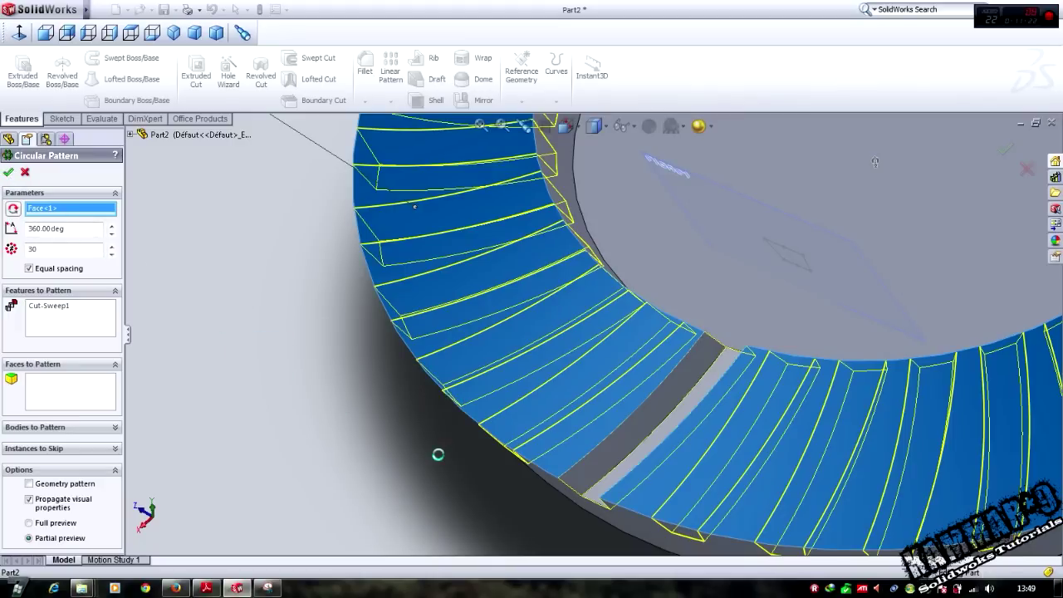
# - Finish the circular pattern of the swept cut and check the resulting teeth around the blank
pyautogui.press('Return')
pyautogui.scroll(-10, 484, 471)
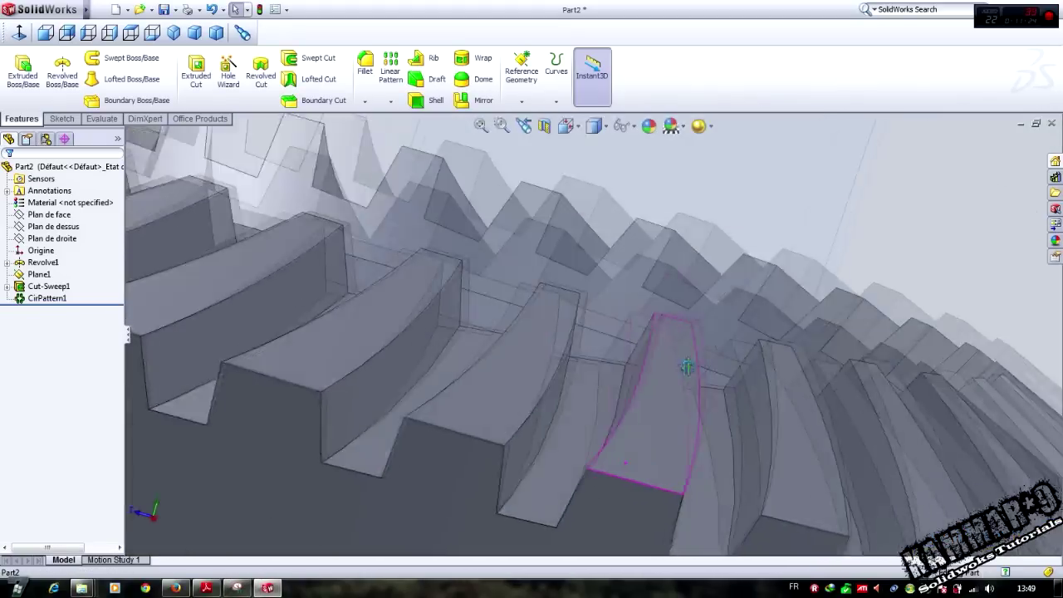
pyautogui.scroll(5, 668, 428)
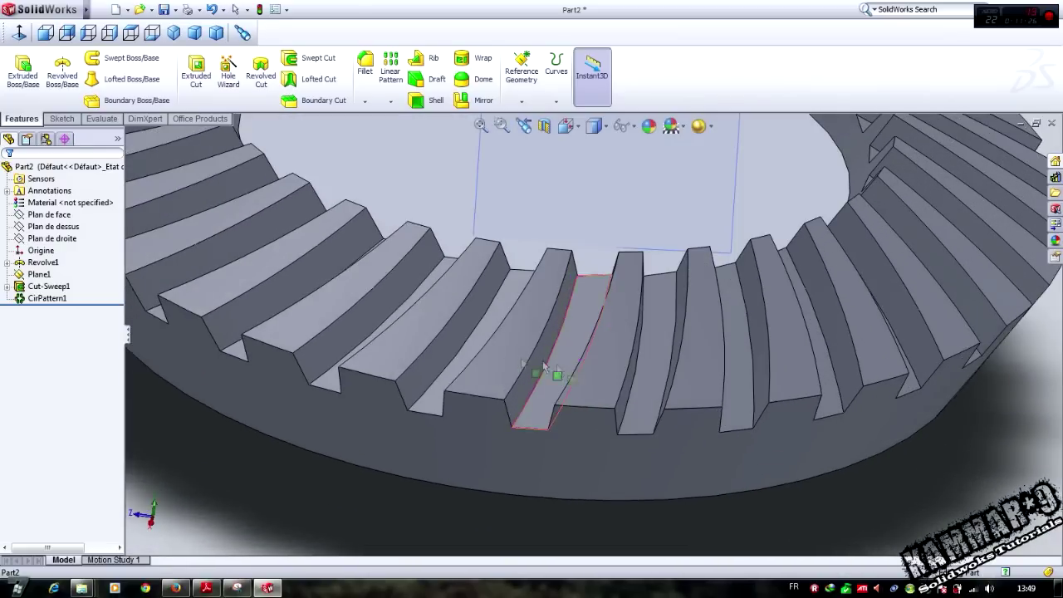
pyautogui.click(47, 298)
pyautogui.press('Escape')
# - Edit the swept cut's profile sketch and delete the two slanted sides of the trapezoid
pyautogui.click(7, 287)
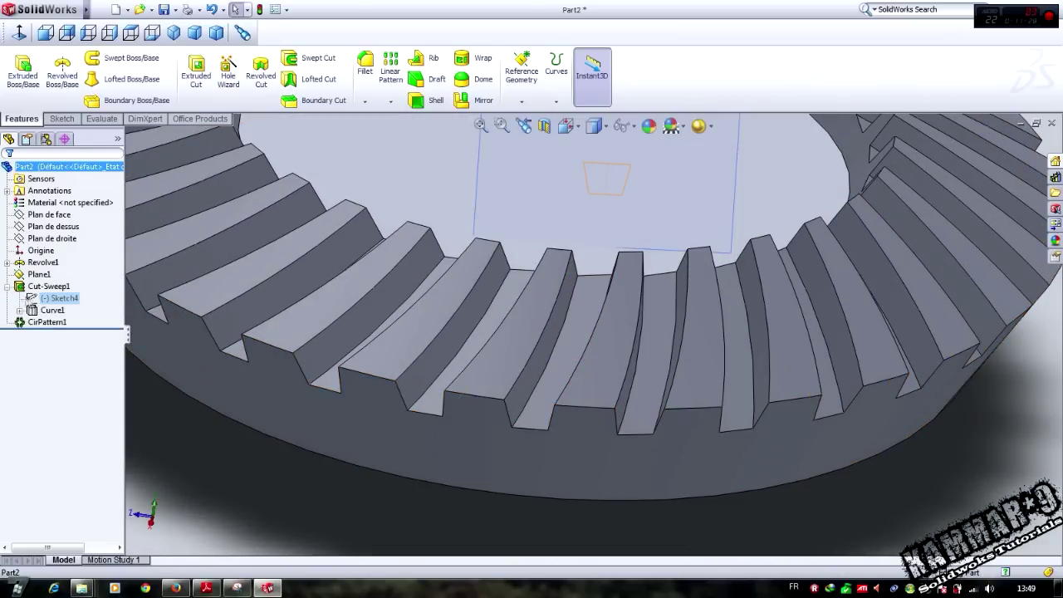
pyautogui.click(58, 303)
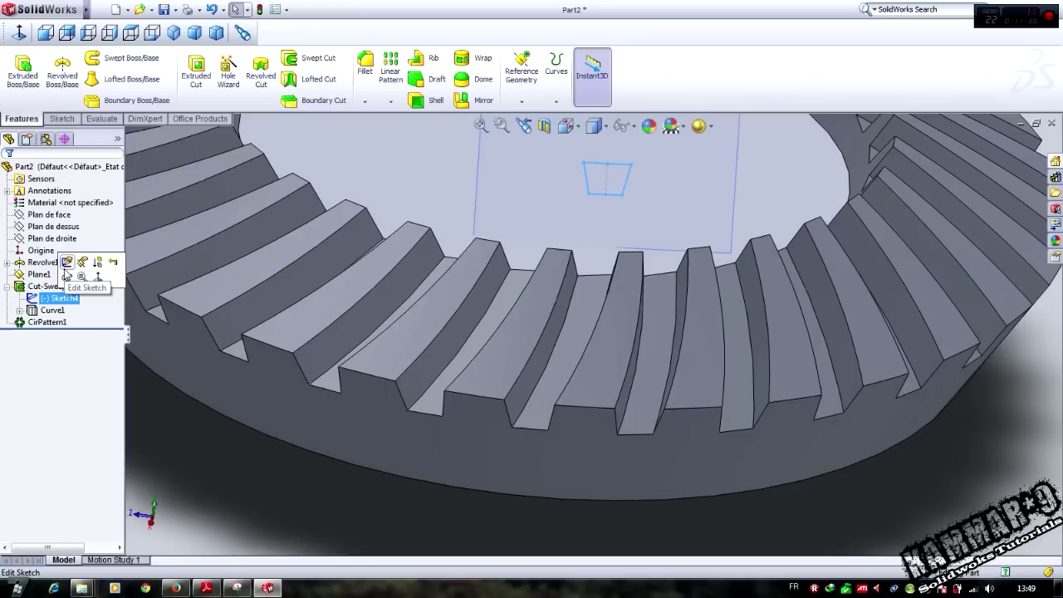
pyautogui.click(66, 262)
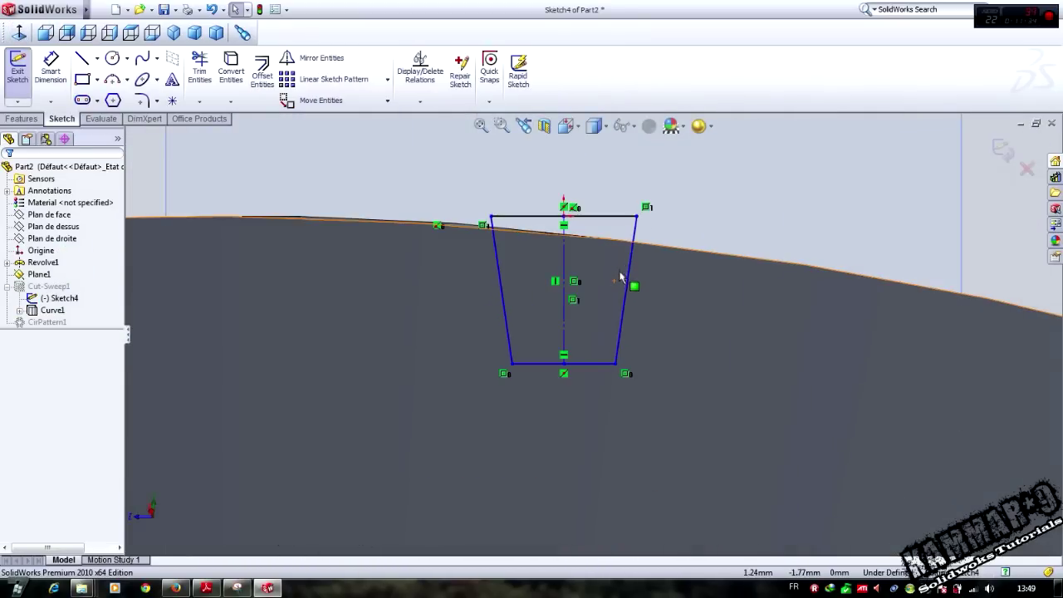
pyautogui.click(630, 290)
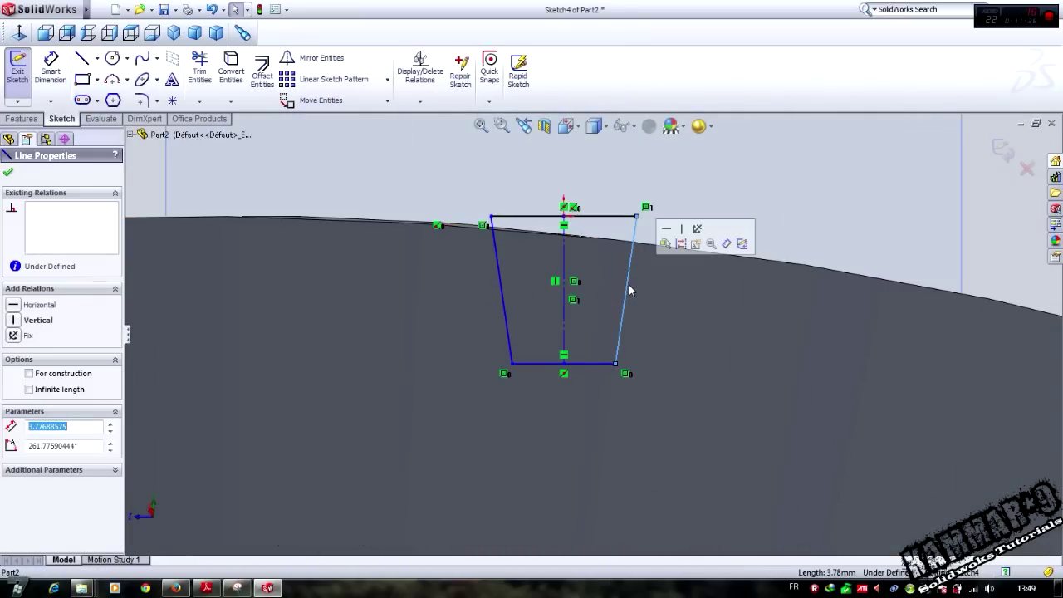
pyautogui.press('Delete')
pyautogui.click(503, 303)
pyautogui.press('Delete')
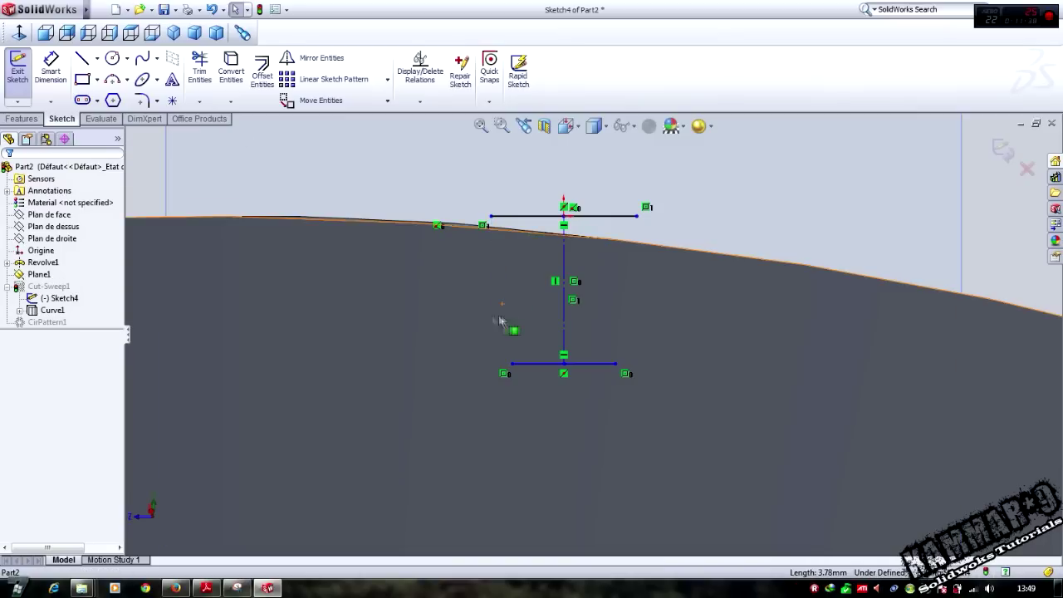
# - Draw a three-point arc joining one pair of ends of the two horizontal lines, and pull its lower endpoint slightly inward
pyautogui.click(112, 79)
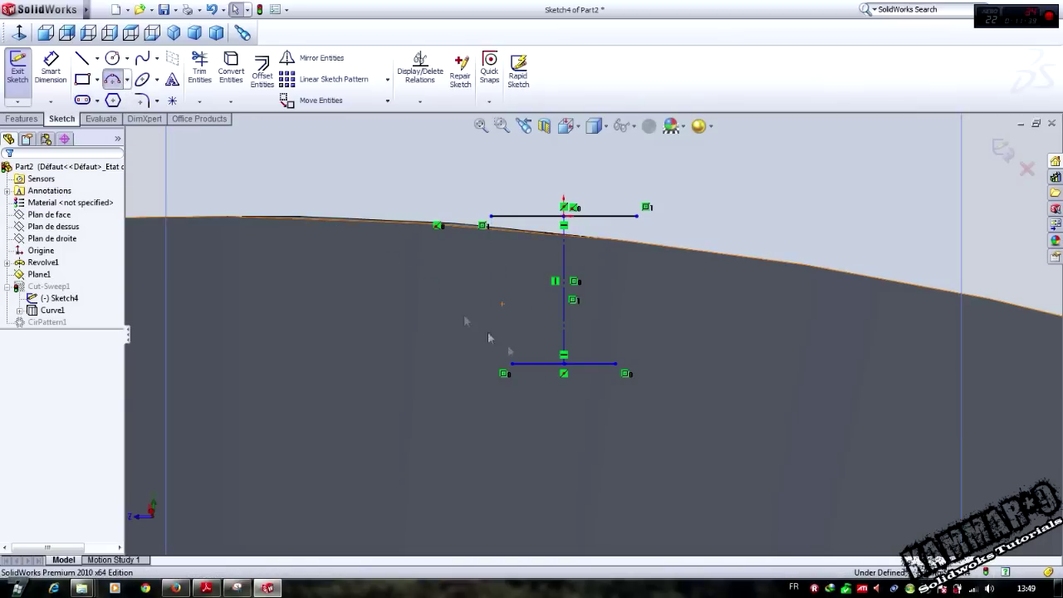
pyautogui.click(615, 363)
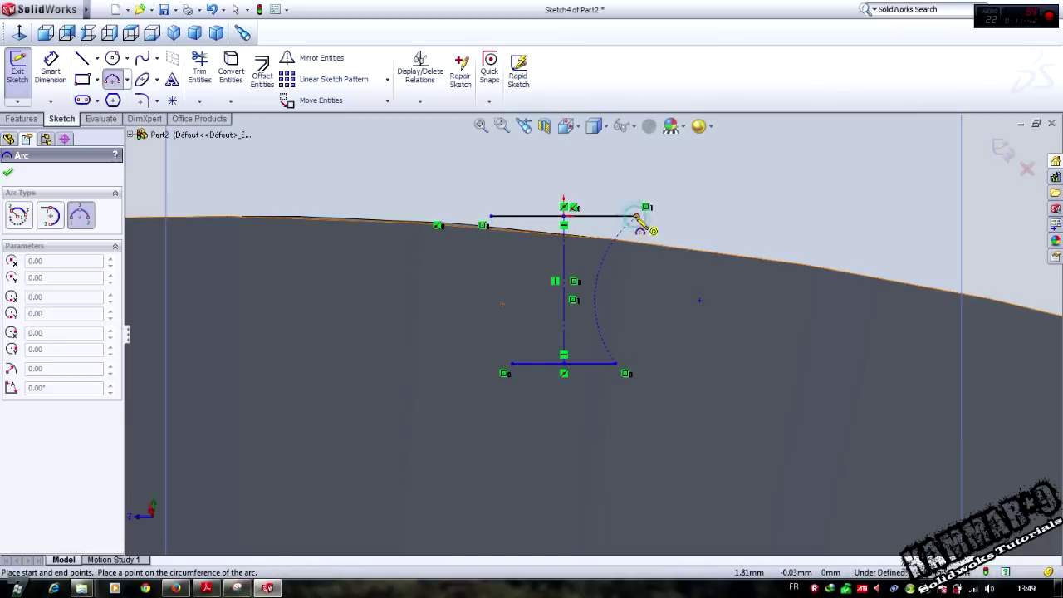
pyautogui.click(625, 276)
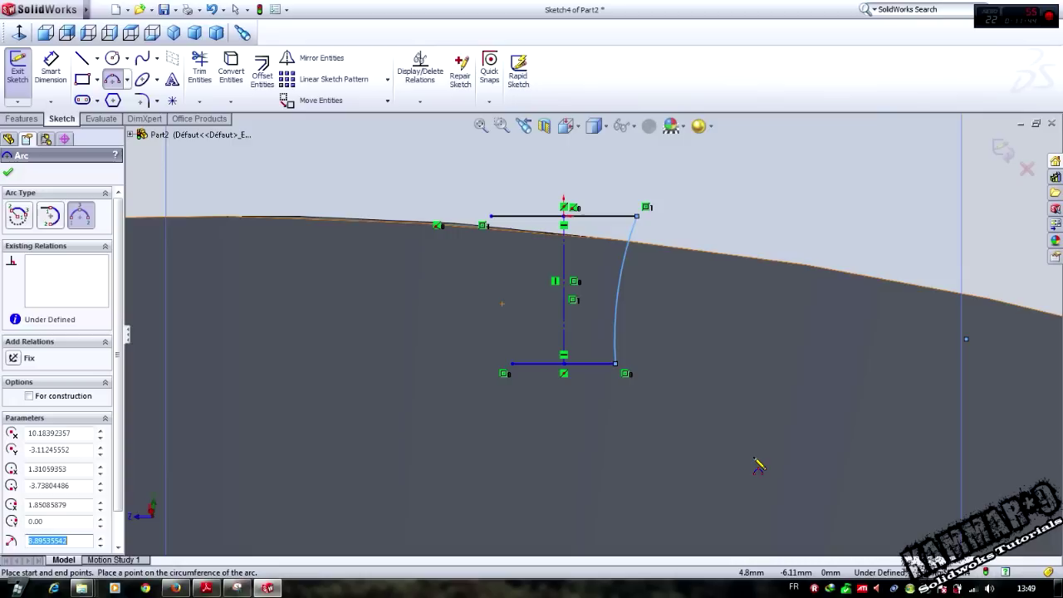
pyautogui.press('Escape')
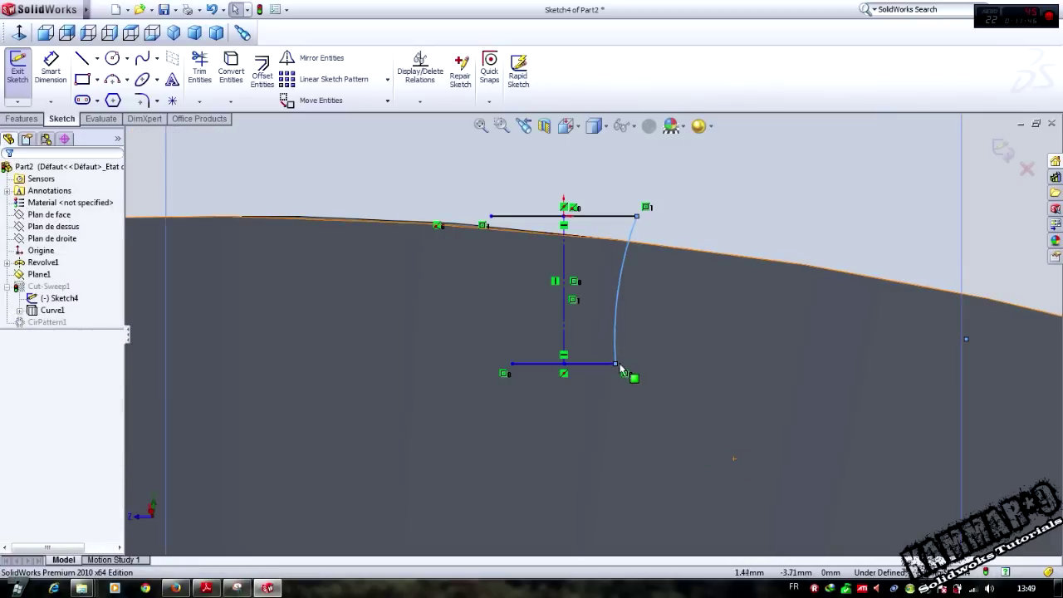
pyautogui.moveTo(614, 364)
pyautogui.mouseDown()
pyautogui.moveTo(627, 371)
pyautogui.moveTo(613, 369)
pyautogui.mouseUp()
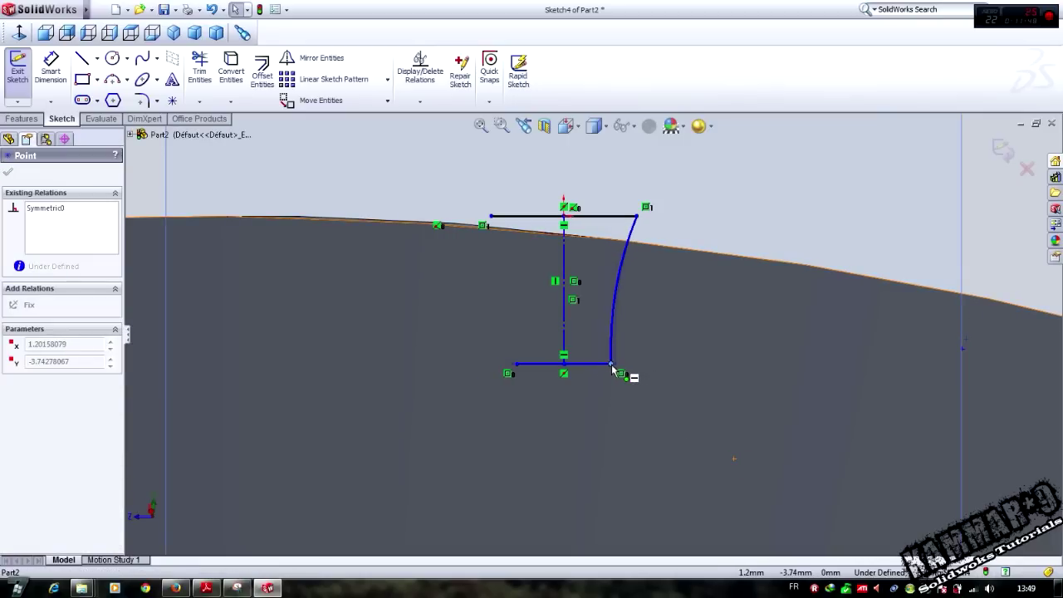
pyautogui.click(799, 184)
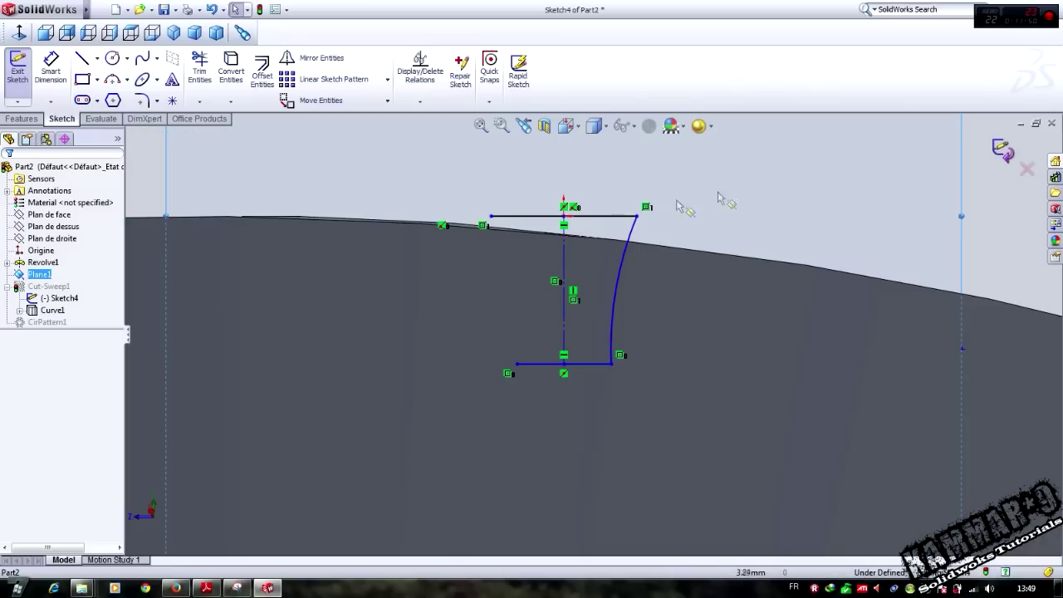
# - Mirror the arc about the vertical centreline to close the tooth profile, and rebuild the gear
pyautogui.click(587, 285)
pyautogui.keyDown('ctrl'); pyautogui.click(563, 266); pyautogui.keyUp('ctrl')
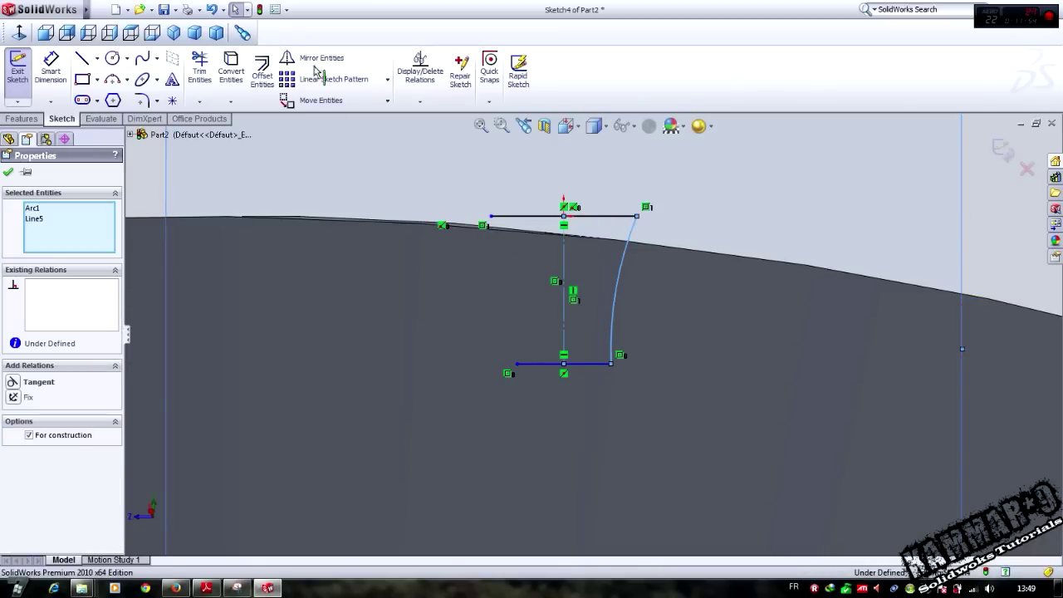
pyautogui.click(317, 62)
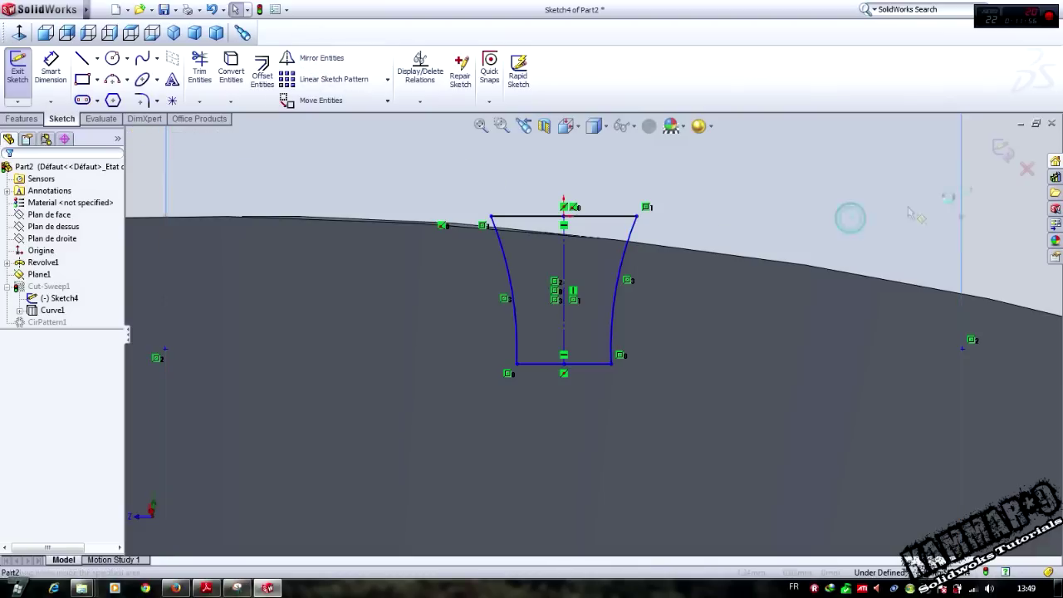
pyautogui.hotkey('ctrl', 'b')
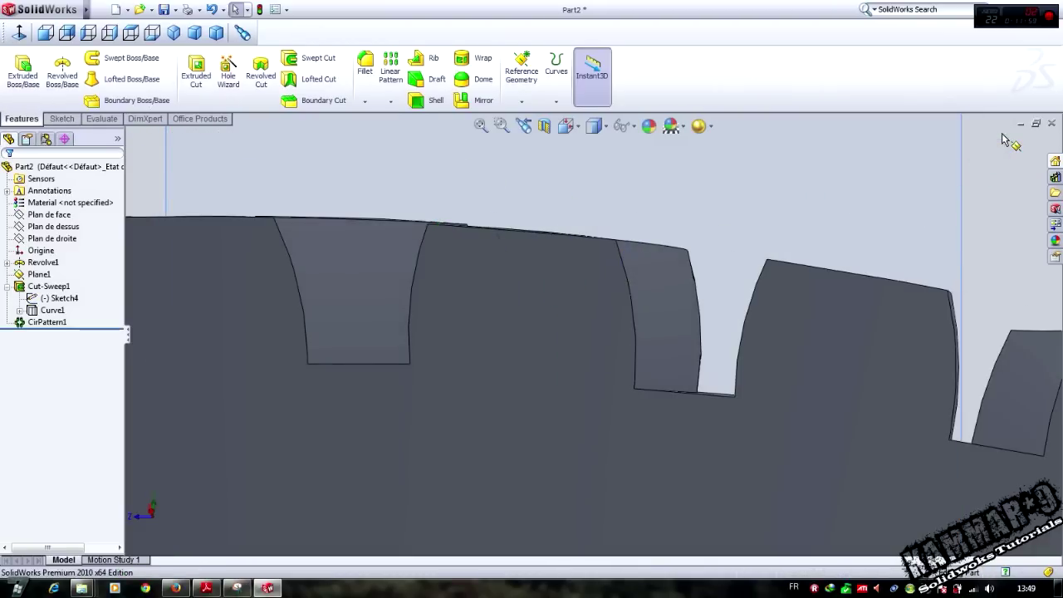
# - Examine the curved tooth flanks and the bottoms of the tooth spaces around the gear
pyautogui.scroll(6, 969, 248)
pyautogui.moveTo(684, 279); pyautogui.dragTo(499, 438, button='middle')
pyautogui.scroll(3, 498, 438)
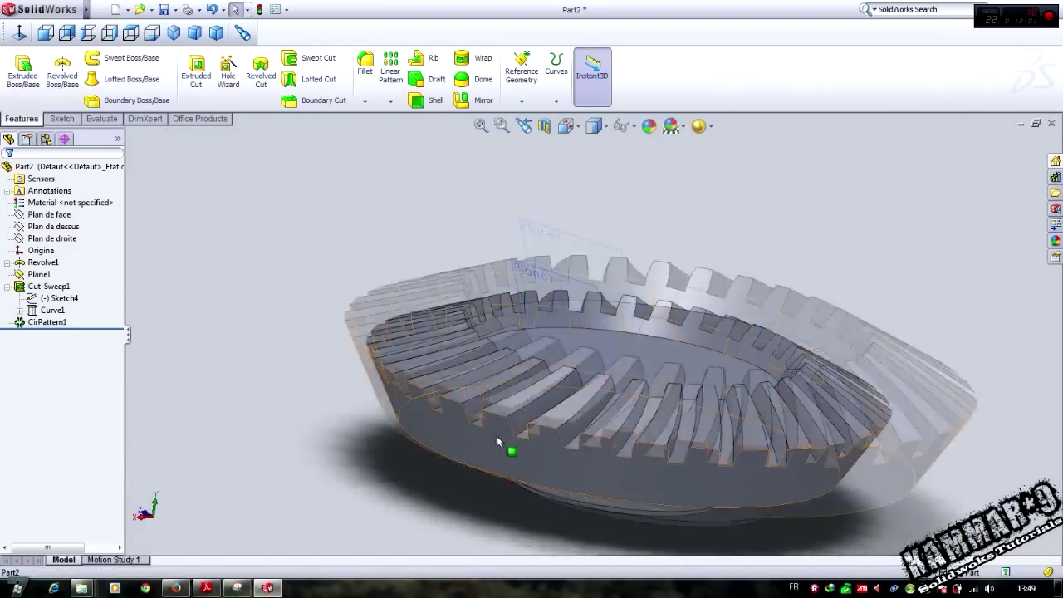
pyautogui.scroll(-8, 546, 405)
pyautogui.scroll(5, 587, 356)
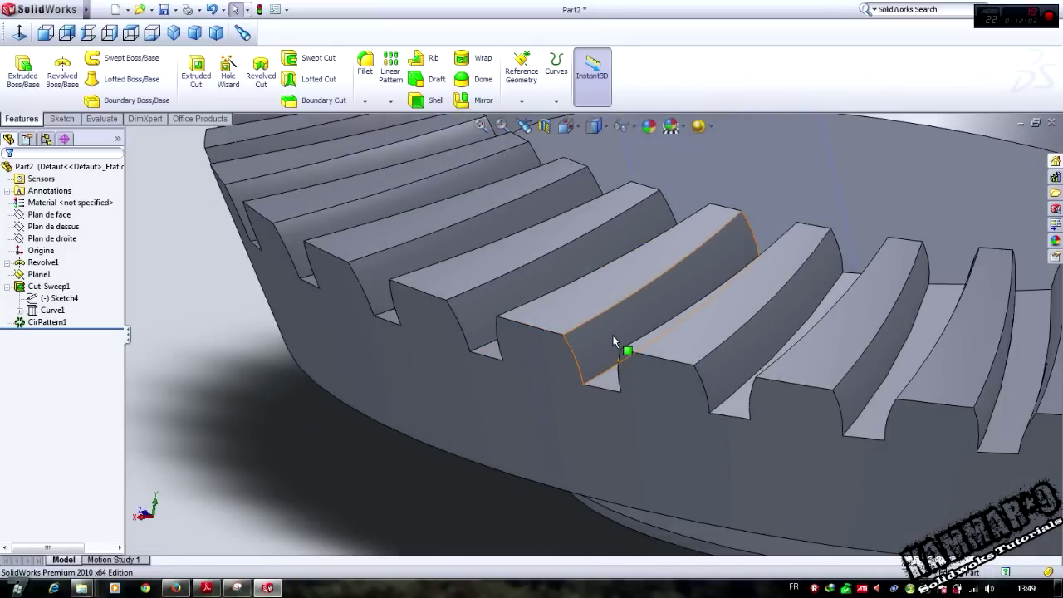
pyautogui.scroll(-6, 618, 347)
pyautogui.scroll(5, 601, 335)
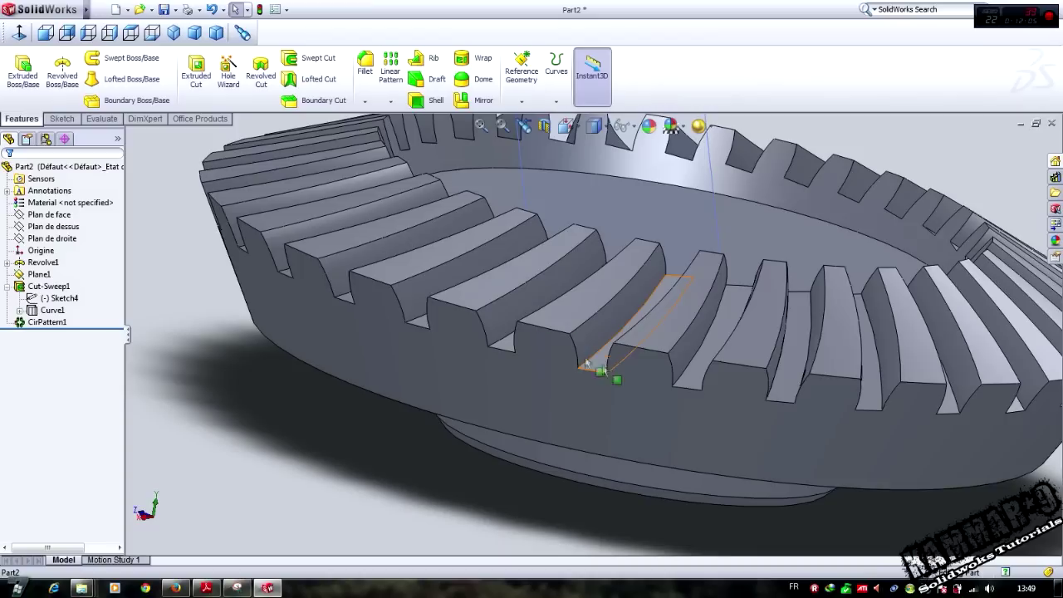
# - Round both bottom corners of the swept cut's profile sketch with 1 mm fillets and exit the sketch
pyautogui.click(52, 299)
pyautogui.click(56, 262)
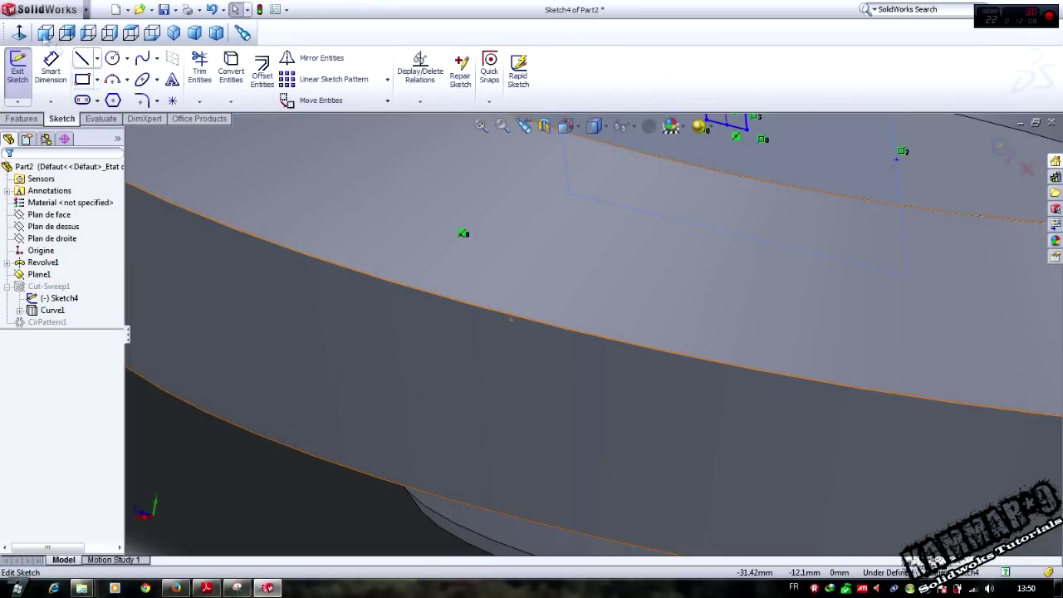
pyautogui.click(46, 33)
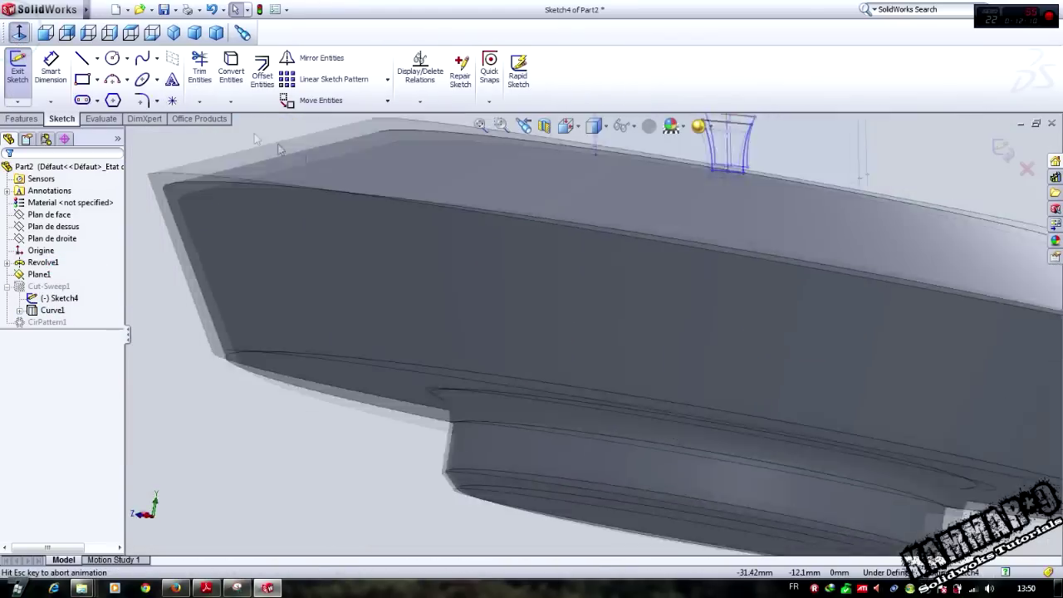
pyautogui.scroll(-4, 528, 286)
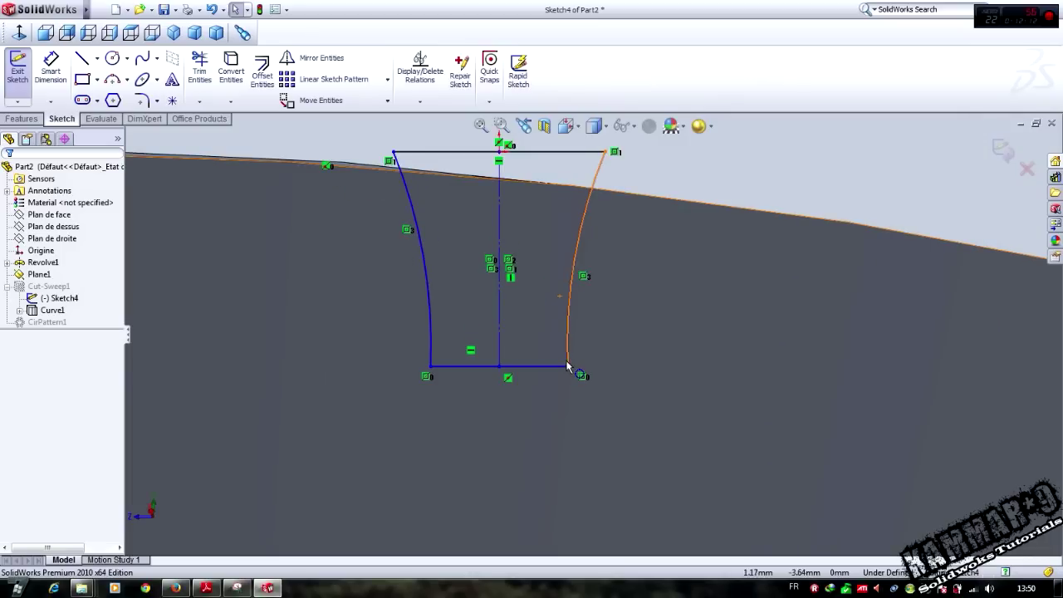
pyautogui.click(141, 100)
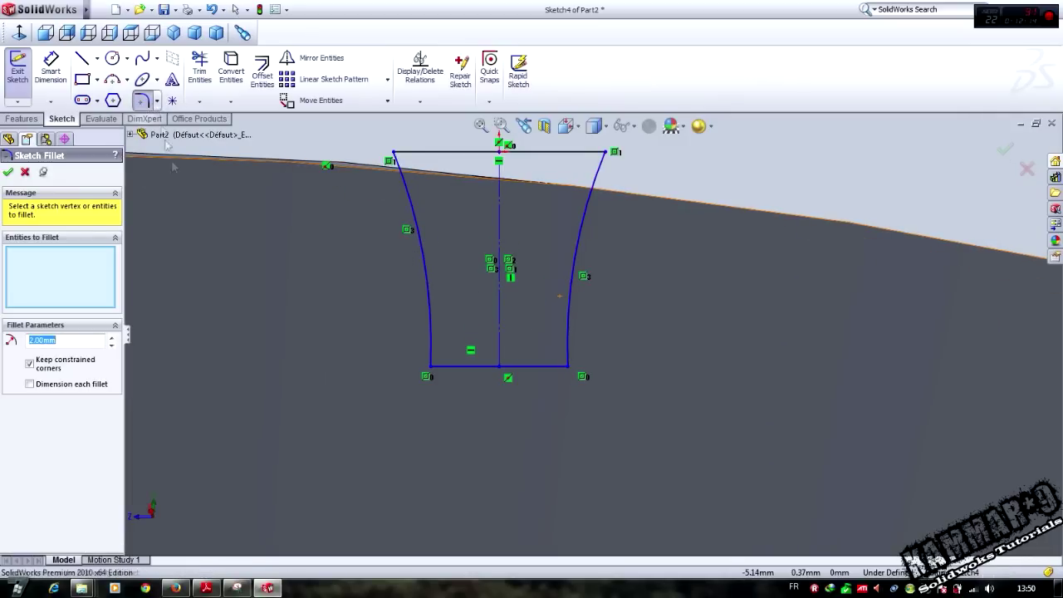
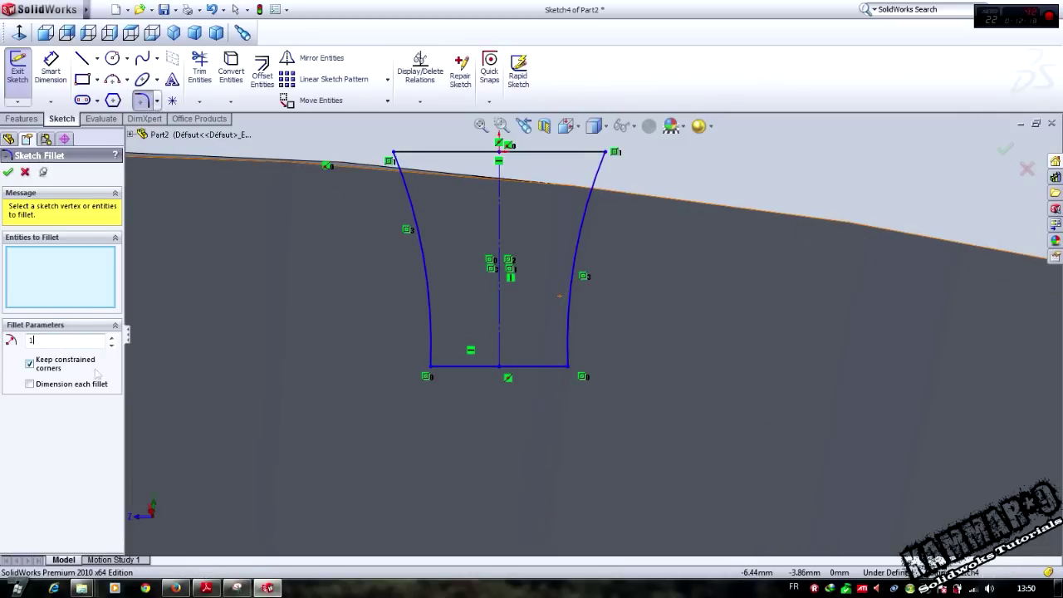
pyautogui.click(568, 367)
pyautogui.click(568, 309)
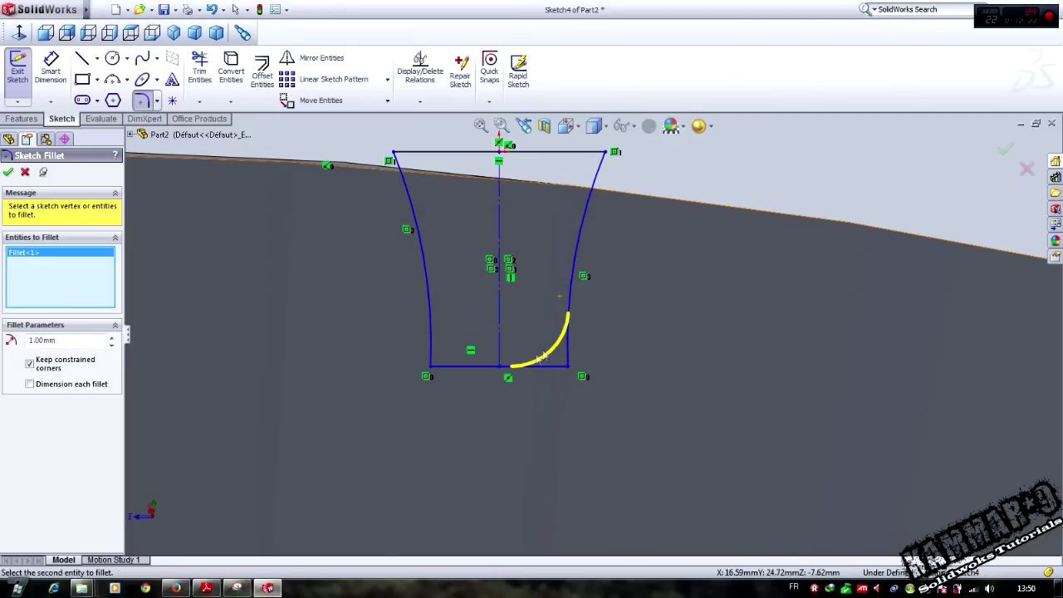
pyautogui.click(431, 367)
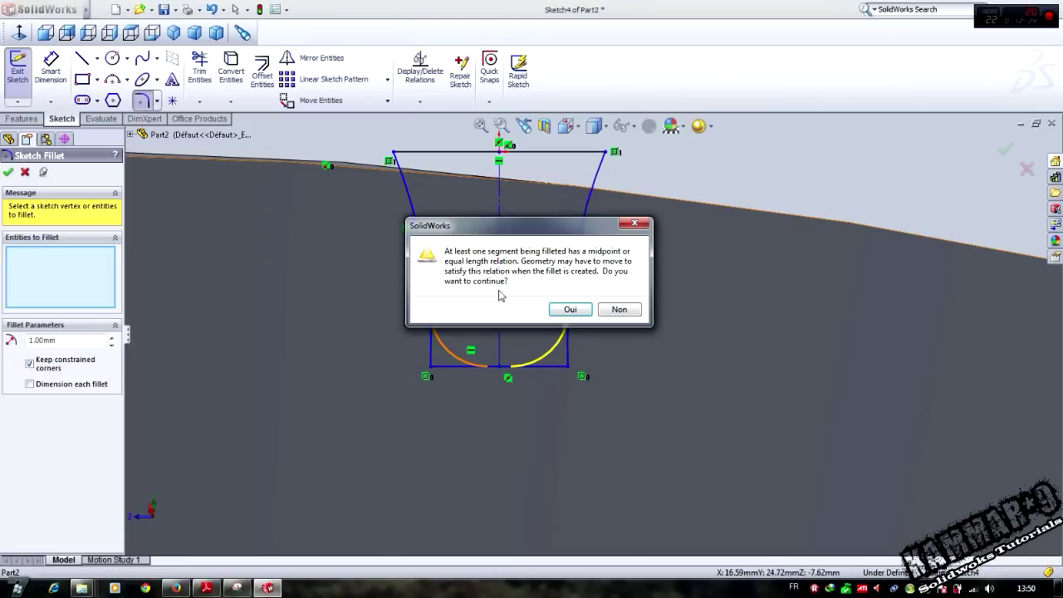
pyautogui.click(569, 309)
pyautogui.click(7, 173)
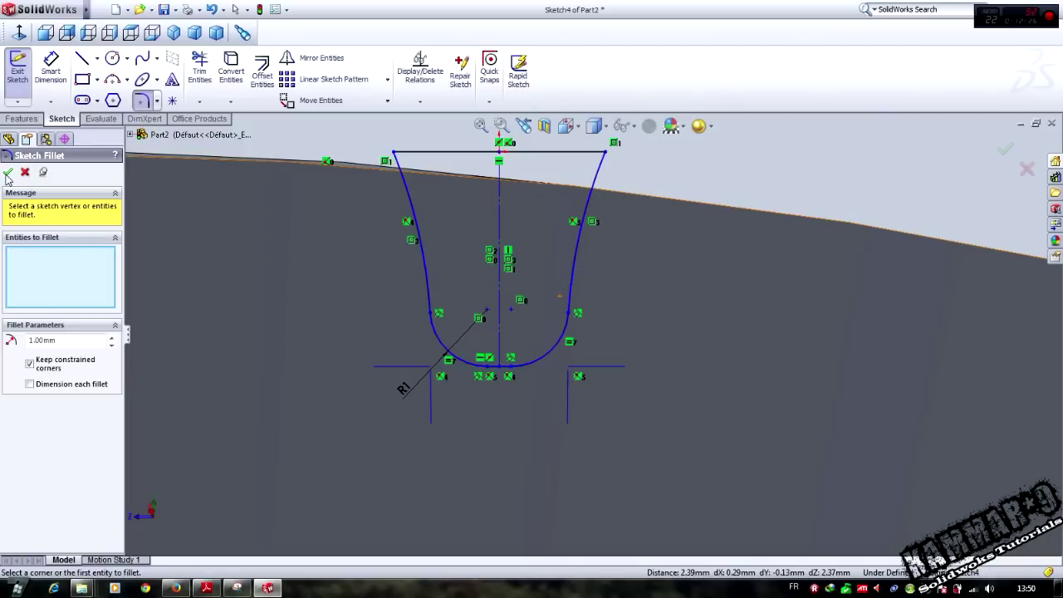
pyautogui.scroll(6, 358, 363)
pyautogui.click(9, 172)
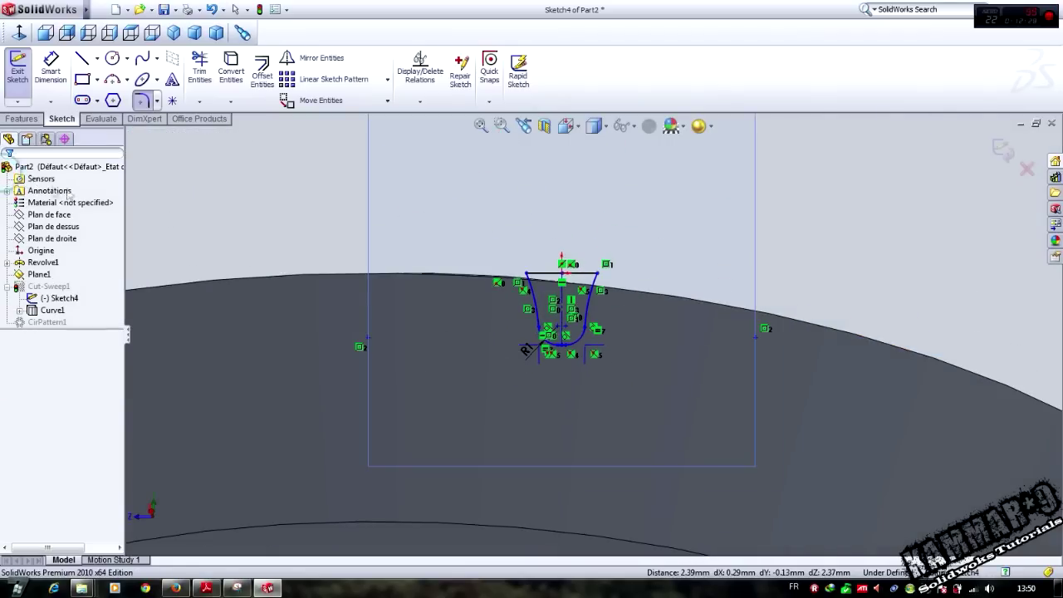
pyautogui.click(1003, 152)
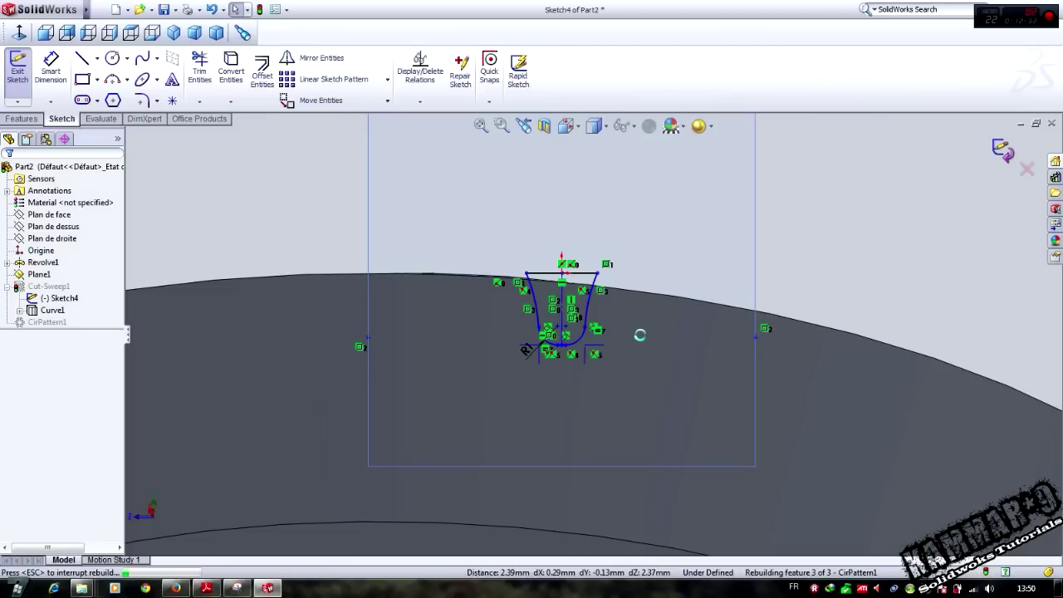
# - Examine the rounded tooth spaces from several sides of the gear
pyautogui.scroll(5, 641, 339)
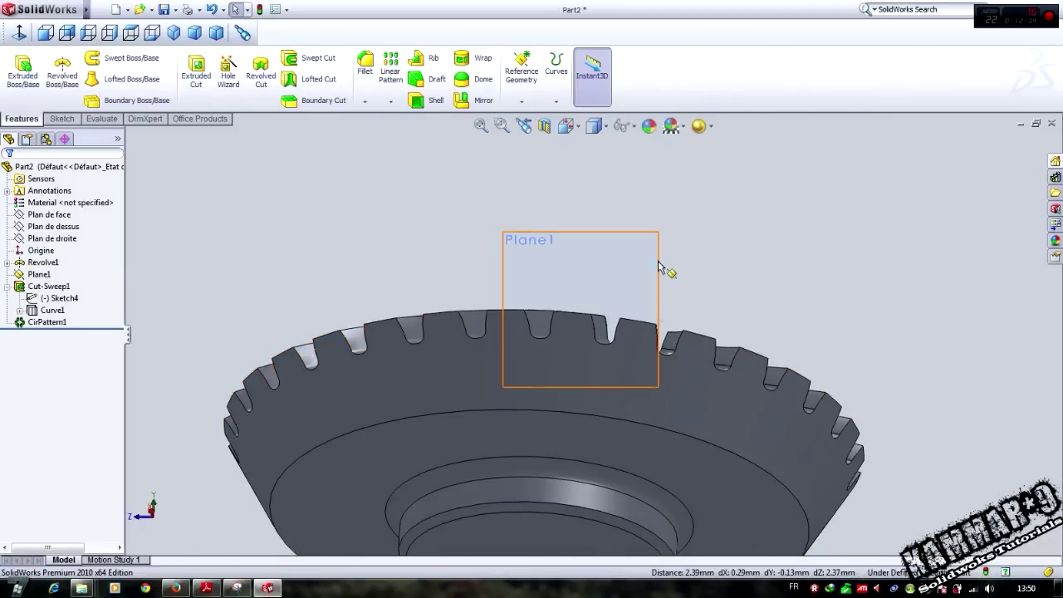
pyautogui.moveTo(658, 262); pyautogui.dragTo(638, 316, button='middle')
pyautogui.scroll(5, 639, 320)
pyautogui.scroll(-4, 681, 242)
pyautogui.moveTo(681, 243); pyautogui.dragTo(702, 346, button='middle')
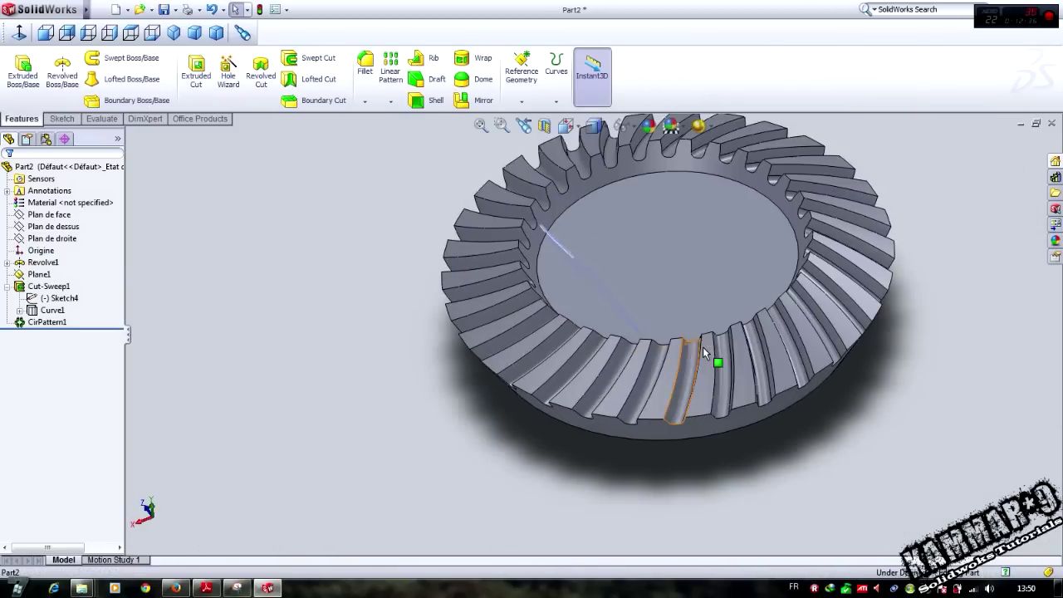
pyautogui.scroll(-2, 673, 295)
pyautogui.moveTo(673, 295)
pyautogui.mouseDown(button='middle')
pyautogui.moveTo(669, 397)
pyautogui.moveTo(713, 265)
pyautogui.moveTo(577, 368)
pyautogui.mouseUp(button='middle')
pyautogui.scroll(3, 622, 396)
pyautogui.scroll(-5, 577, 368)
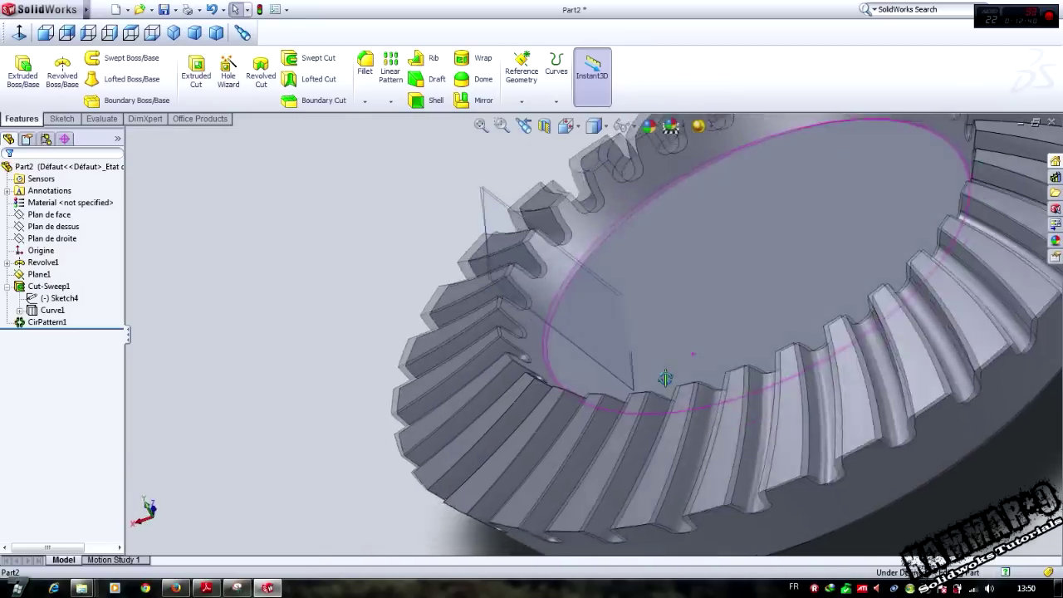
# - Hide the reference plane Plane1 in the gear model
pyautogui.click(547, 336)
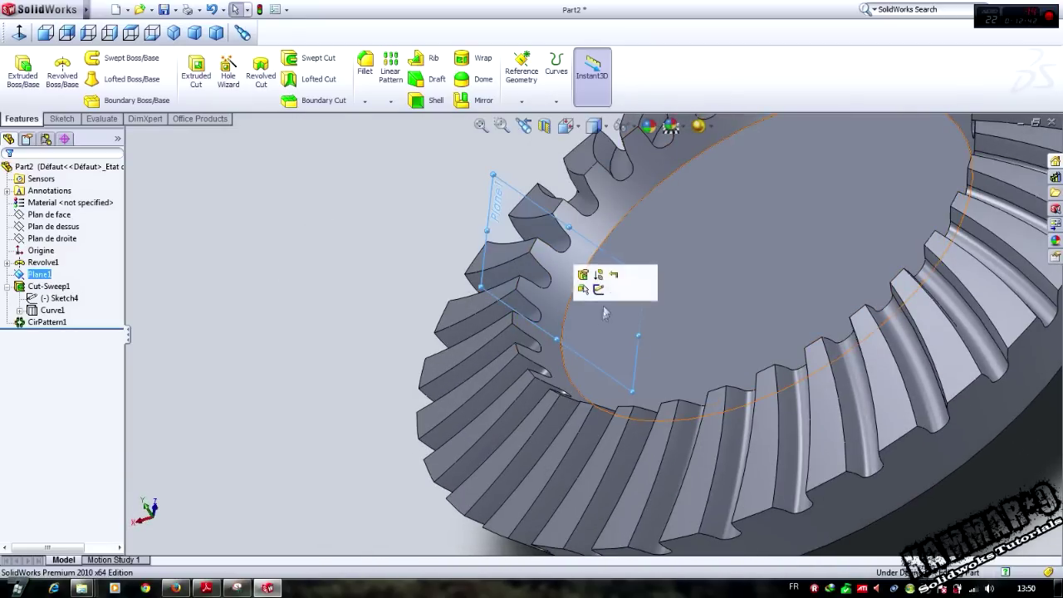
pyautogui.click(614, 293)
pyautogui.scroll(3, 613, 295)
# - Sketch a circle of about 13 mm radius on the gear's flat circular face, centred on the origin
pyautogui.moveTo(633, 344); pyautogui.dragTo(645, 383, button='middle')
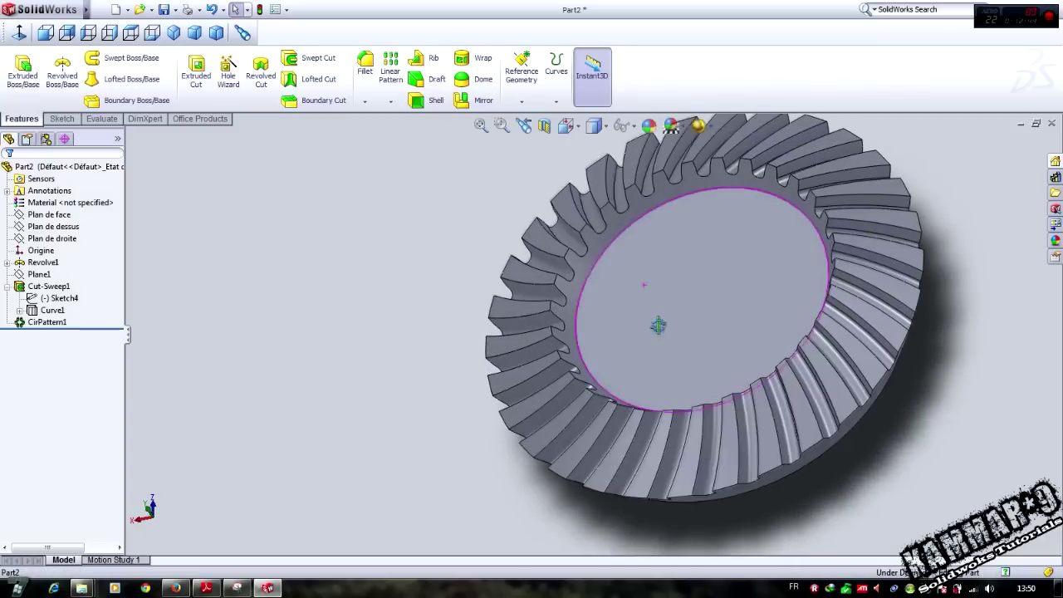
pyautogui.click(705, 286)
pyautogui.click(757, 246)
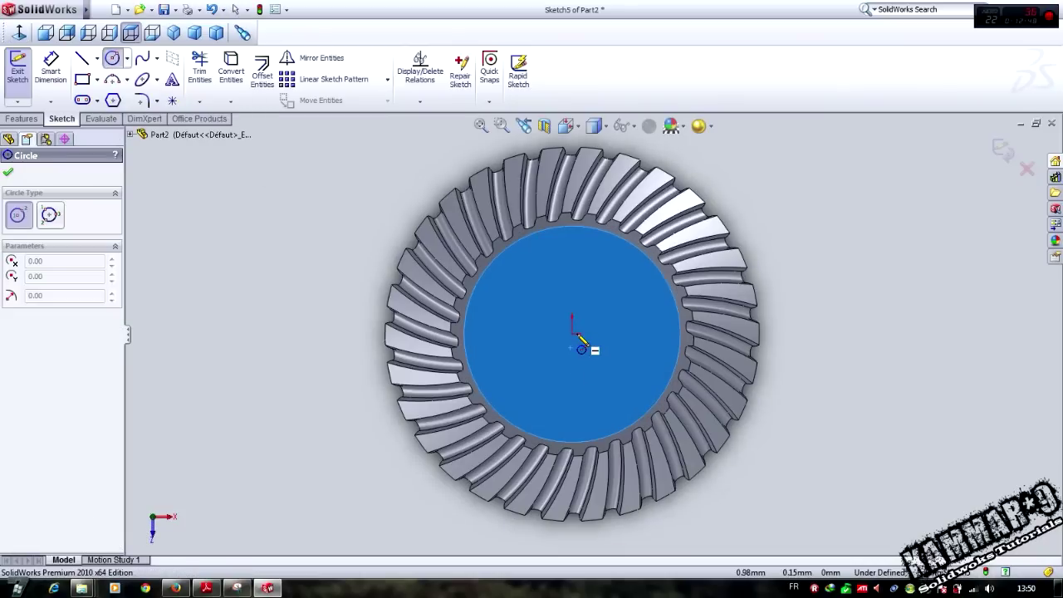
pyautogui.click(573, 336)
pyautogui.press('Escape')
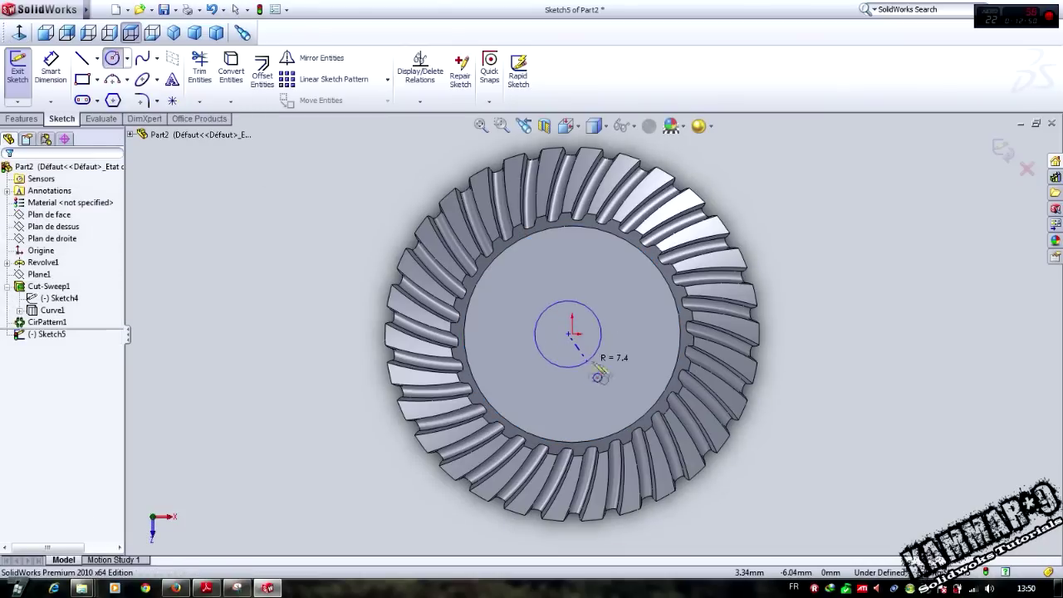
pyautogui.moveTo(928, 373); pyautogui.dragTo(802, 325, button='right')
pyautogui.click(572, 334)
pyautogui.click(581, 391)
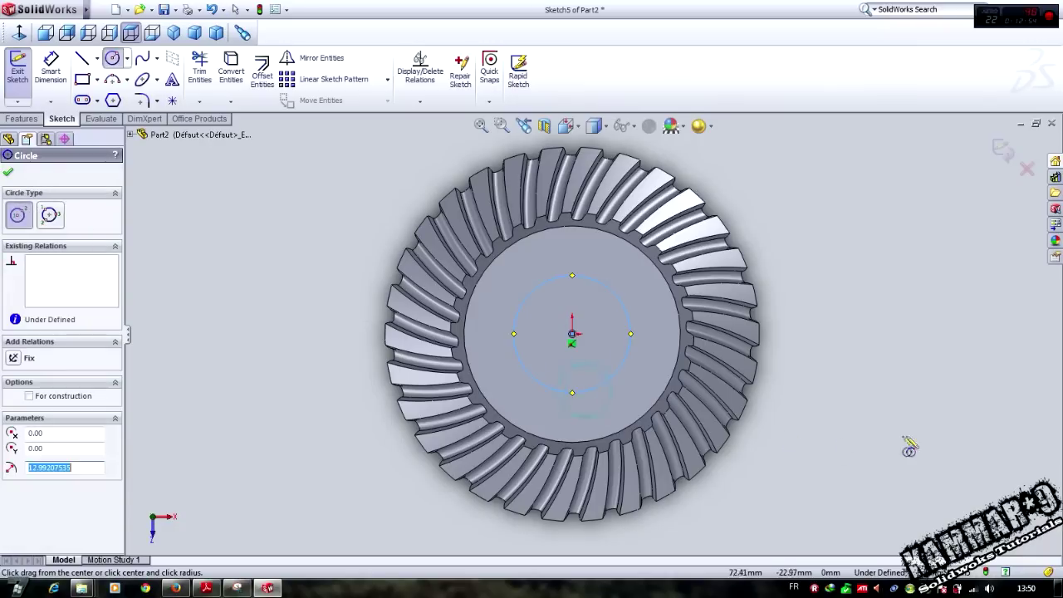
# - Dimension the circle's diameter to 25 mm
pyautogui.moveTo(907, 431); pyautogui.dragTo(907, 378, button='right')
pyautogui.click(623, 305)
pyautogui.click(625, 309)
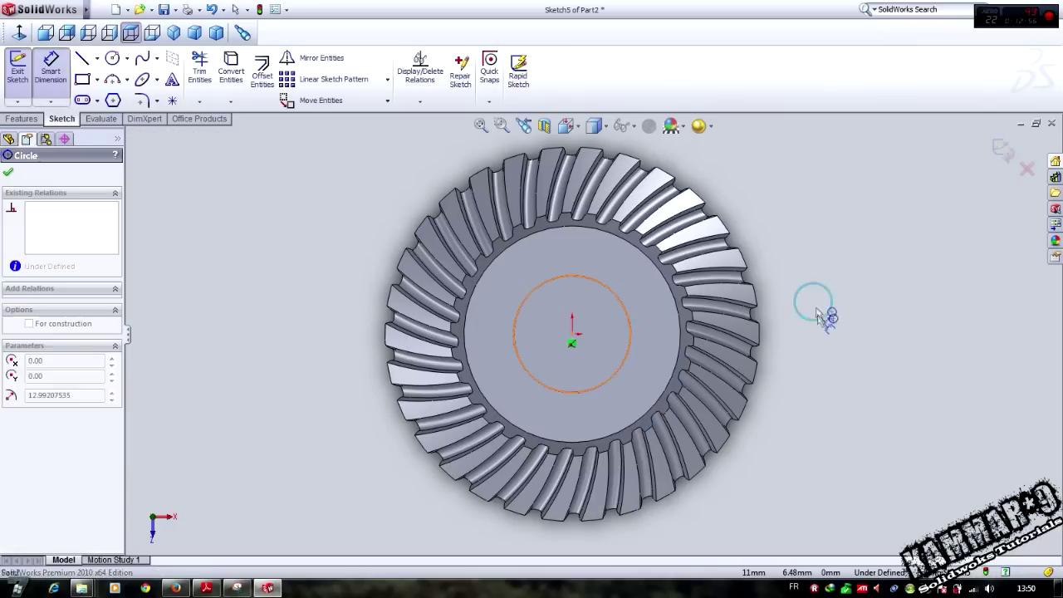
pyautogui.click(817, 306)
pyautogui.click(743, 332)
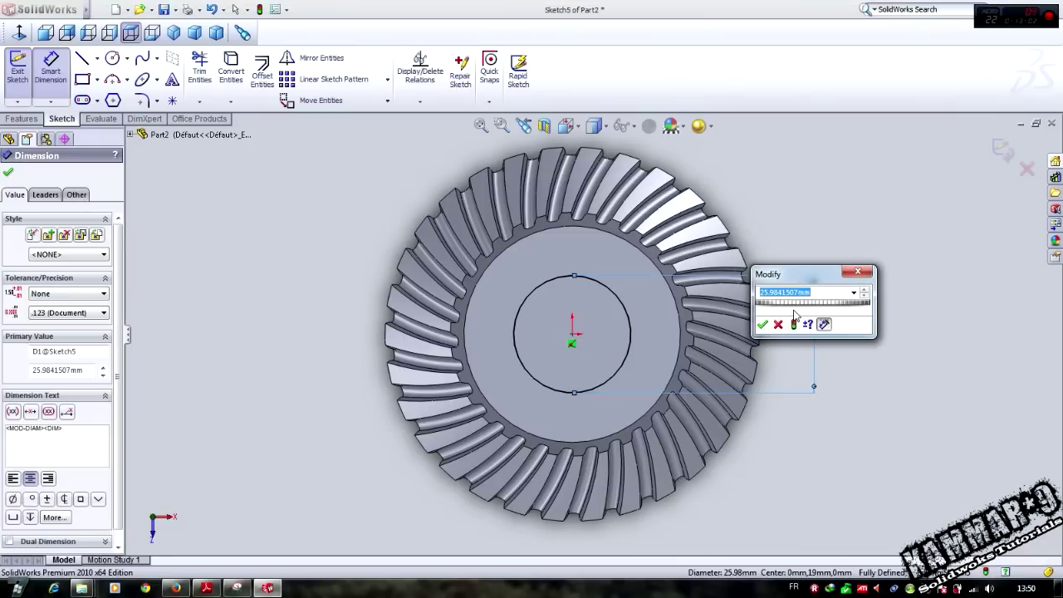
pyautogui.click(763, 324)
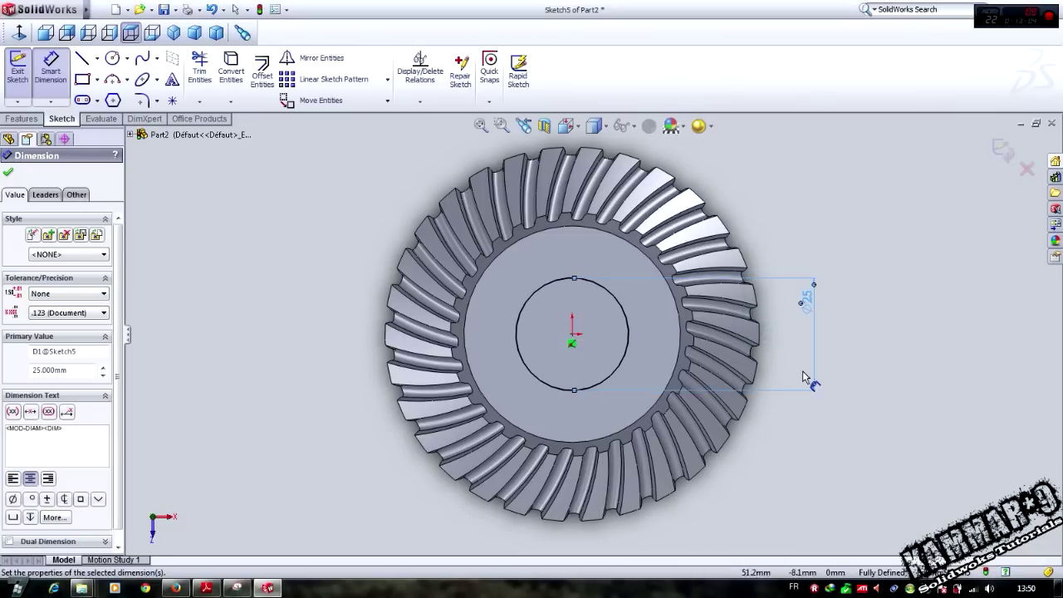
# - Extrude-cut the 25 mm circle through the gear to form the central bore
pyautogui.moveTo(878, 391); pyautogui.dragTo(86, 181, button='middle')
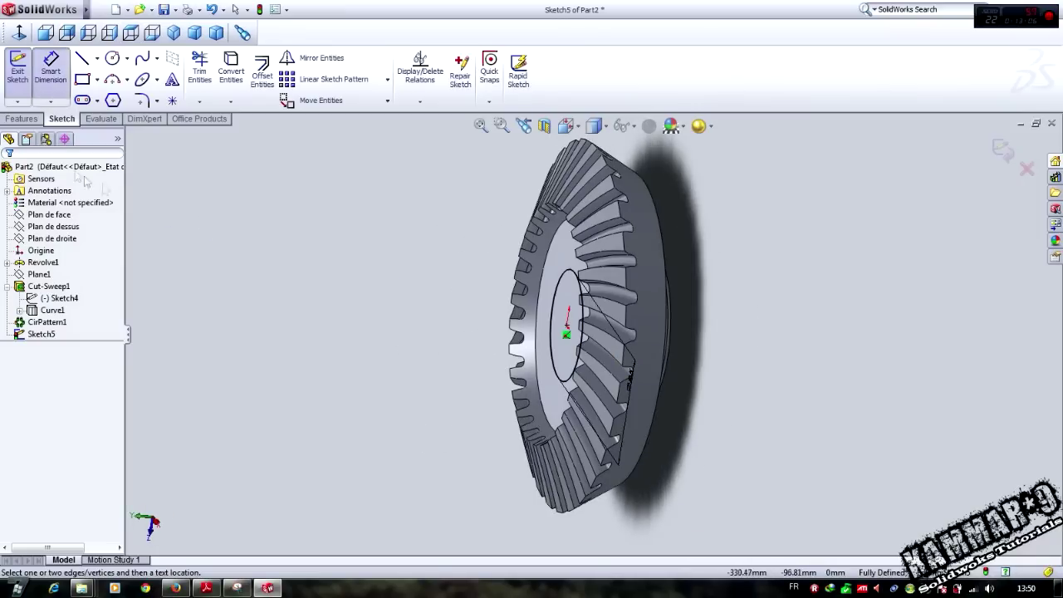
pyautogui.click(33, 120)
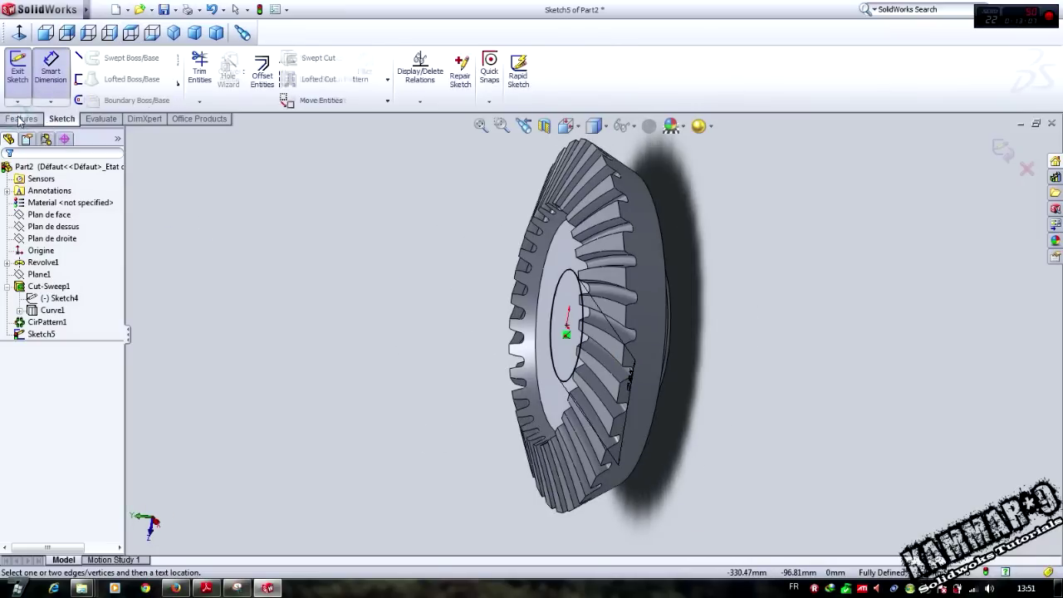
pyautogui.moveTo(631, 333); pyautogui.dragTo(747, 336)
pyautogui.rightClick(494, 274)
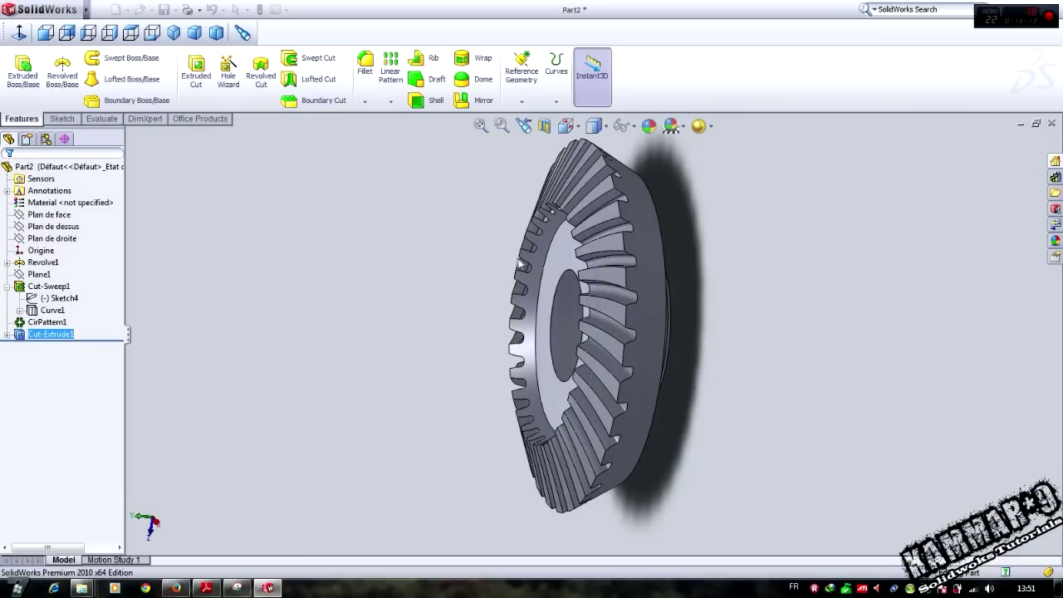
# - Sketch a centre rectangle about 5.9 by 6.5 mm on the flat toothed-side face, centred at the top of the bore's edge
pyautogui.moveTo(494, 273); pyautogui.dragTo(566, 400, button='middle')
pyautogui.moveTo(755, 344); pyautogui.dragTo(536, 465, button='middle')
pyautogui.scroll(-3, 581, 391)
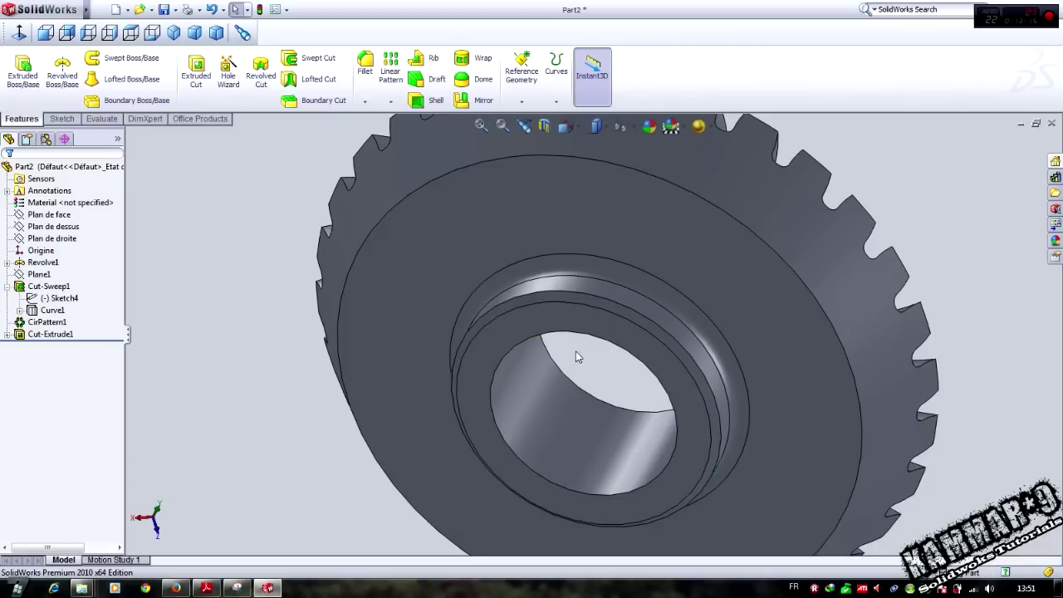
pyautogui.moveTo(576, 356); pyautogui.dragTo(374, 491, button='middle')
pyautogui.scroll(3, 510, 335)
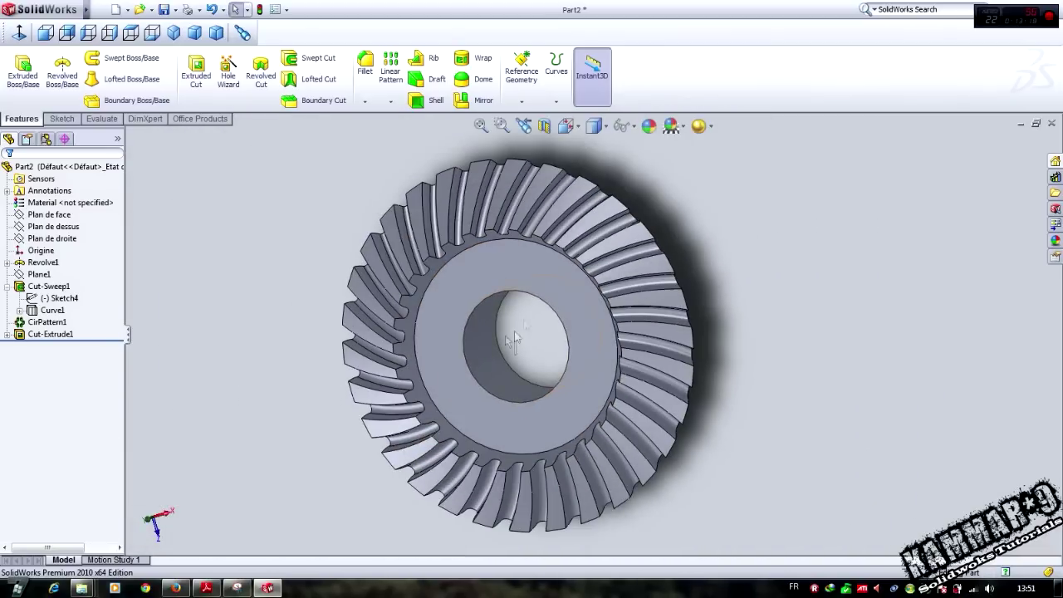
pyautogui.moveTo(510, 335); pyautogui.dragTo(537, 337, button='middle')
pyautogui.click(522, 291)
pyautogui.click(571, 245)
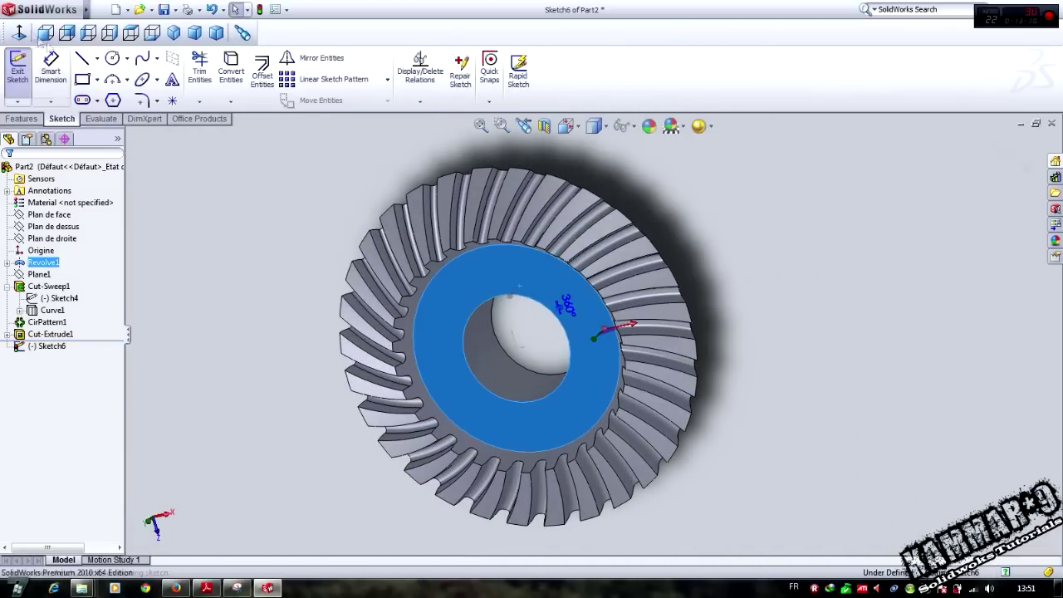
pyautogui.click(19, 33)
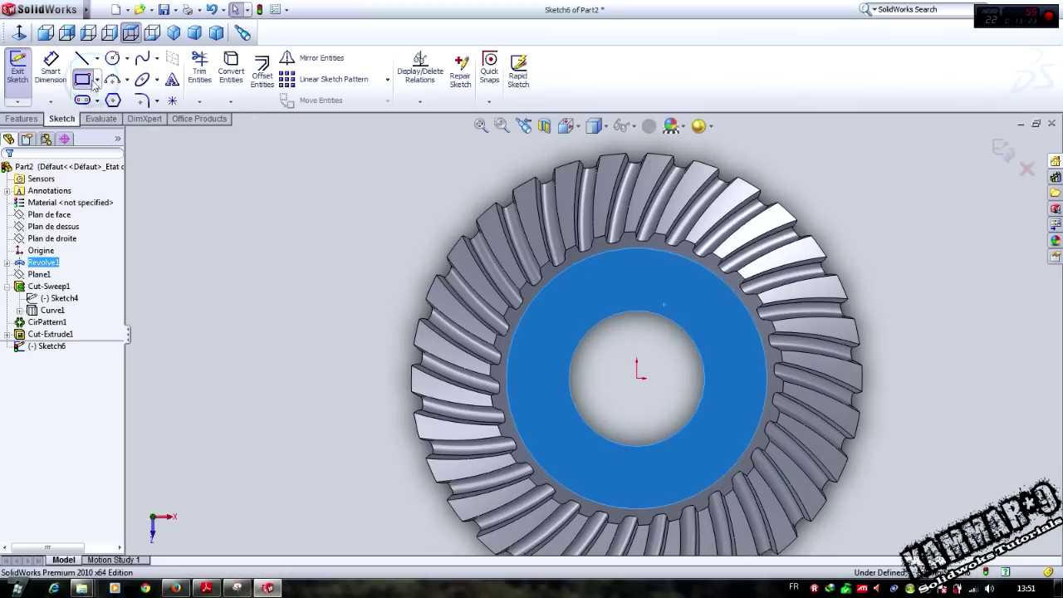
pyautogui.click(83, 79)
pyautogui.click(49, 215)
pyautogui.scroll(-3, 679, 320)
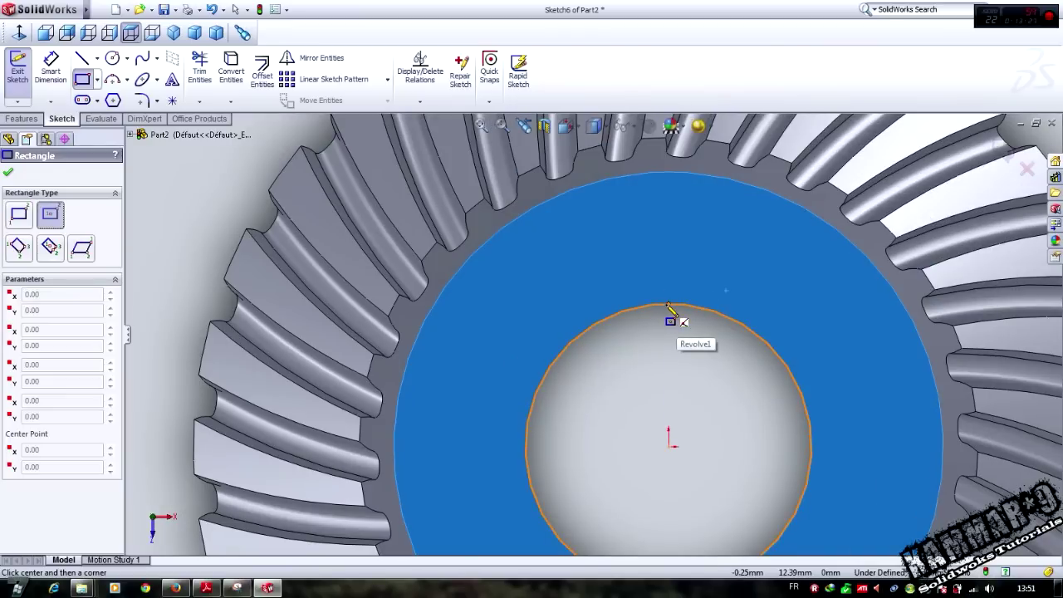
pyautogui.click(668, 304)
pyautogui.click(703, 340)
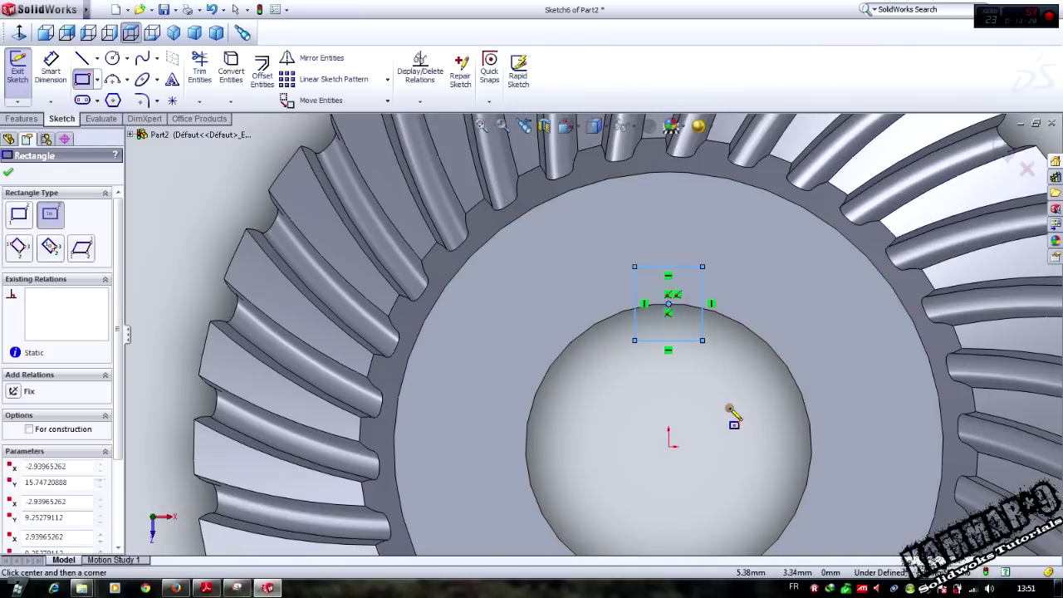
# - Dimension the distance from the rectangle's upper edge to the origin to 15 mm
pyautogui.press('d')
pyautogui.click(670, 267)
pyautogui.click(669, 446)
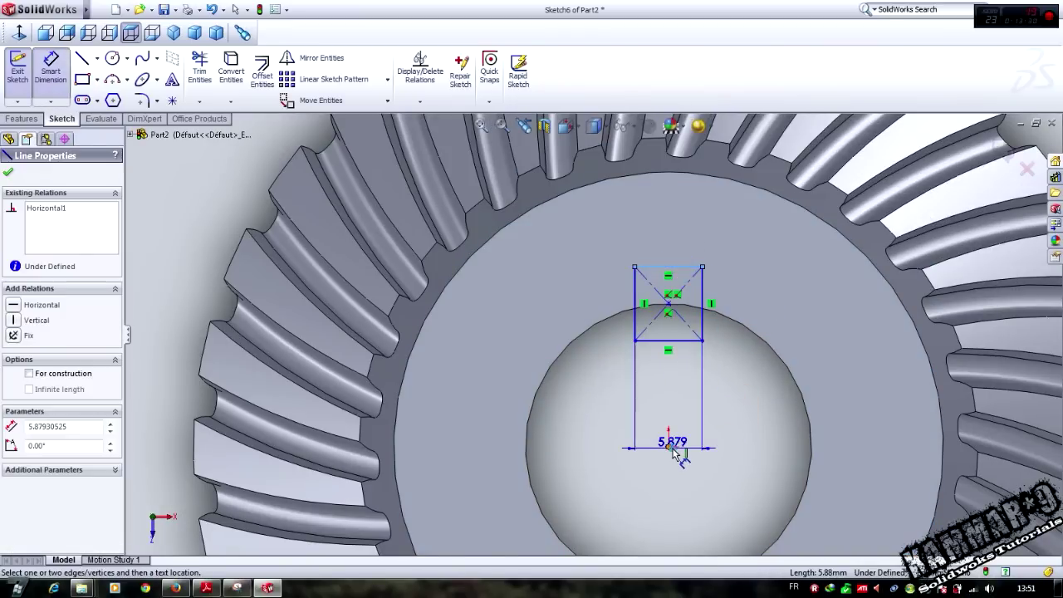
pyautogui.click(767, 426)
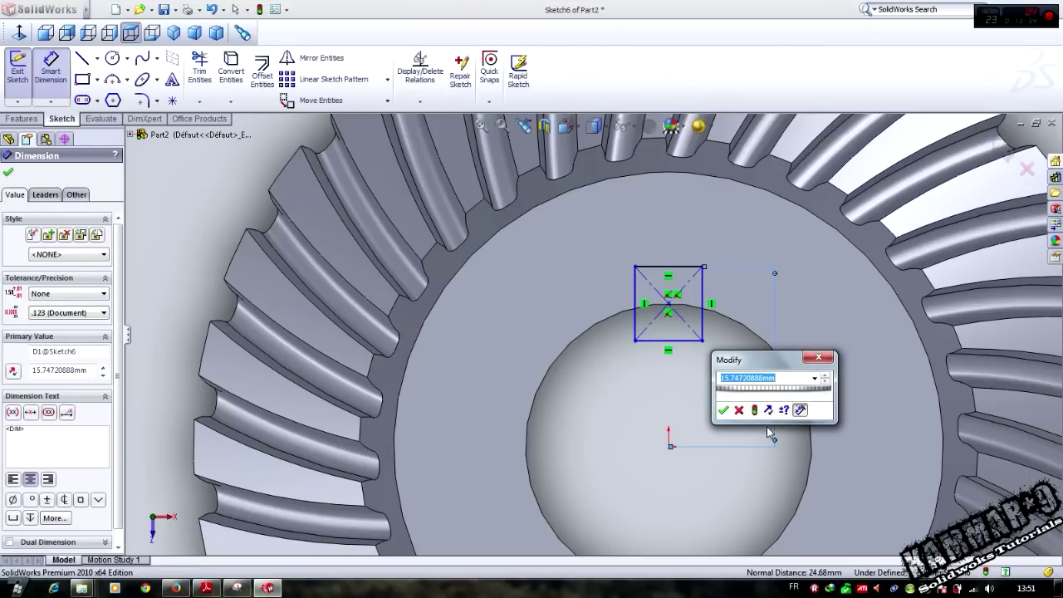
pyautogui.write('15')
pyautogui.press('Return')
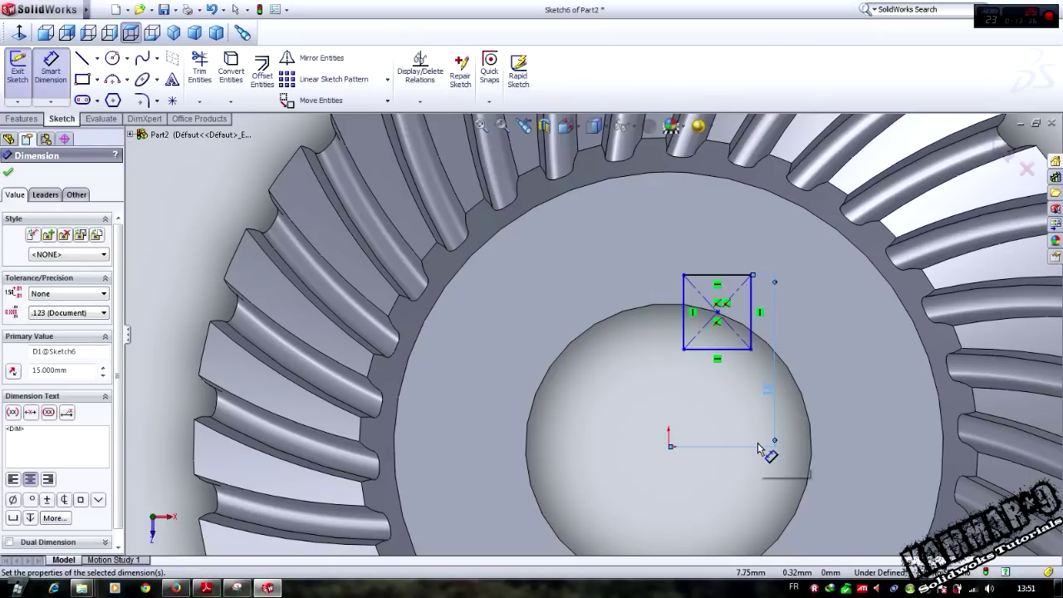
# - Add a vertical relation between the rectangle's centre point and the origin
pyautogui.press('Escape')
pyautogui.click(719, 314)
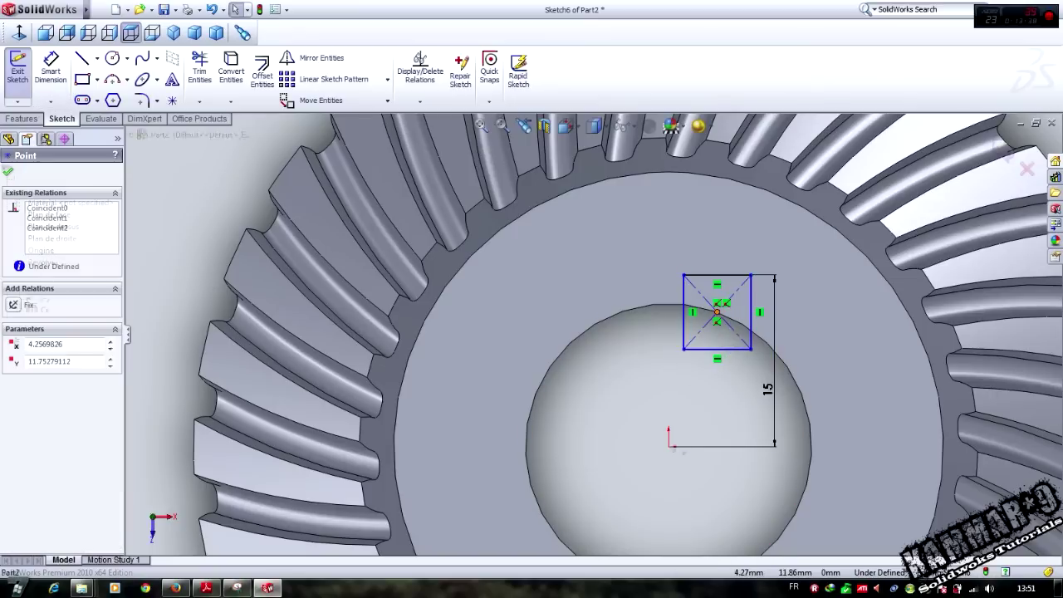
pyautogui.keyDown('ctrl'); pyautogui.click(668, 446); pyautogui.keyUp('ctrl')
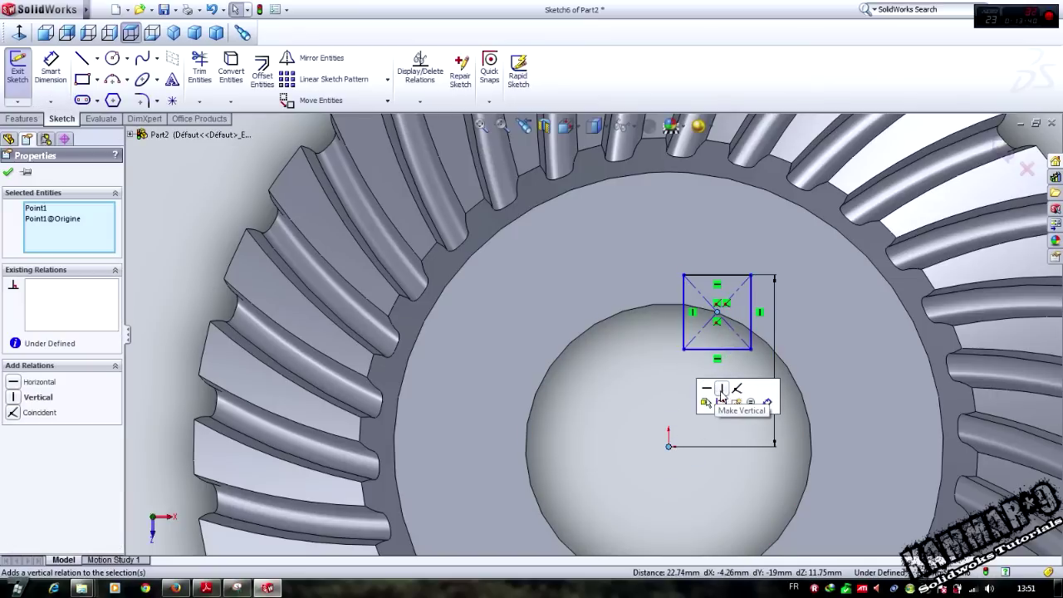
pyautogui.click(723, 390)
pyautogui.press('Escape')
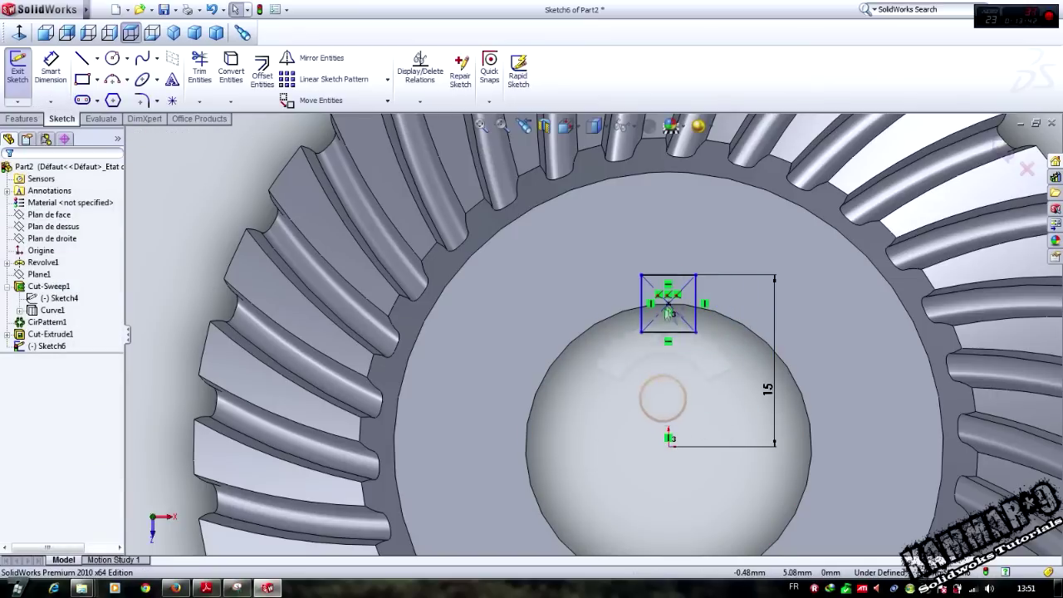
# - Dimension the rectangle's width to 4 mm
pyautogui.press('d')
pyautogui.click(668, 279)
pyautogui.click(670, 227)
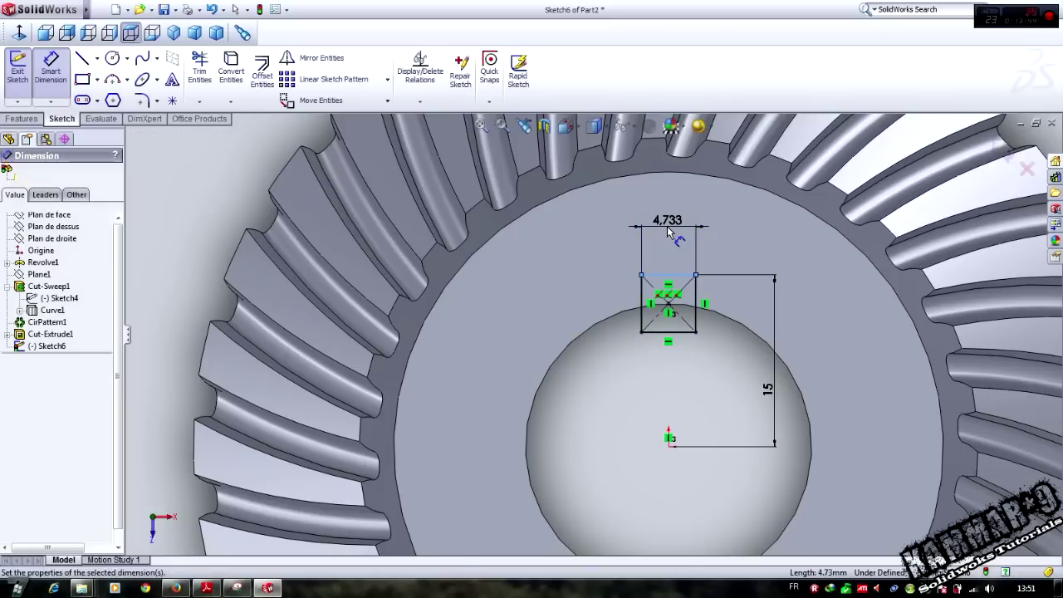
pyautogui.write('4.000mm')
pyautogui.press('Return')
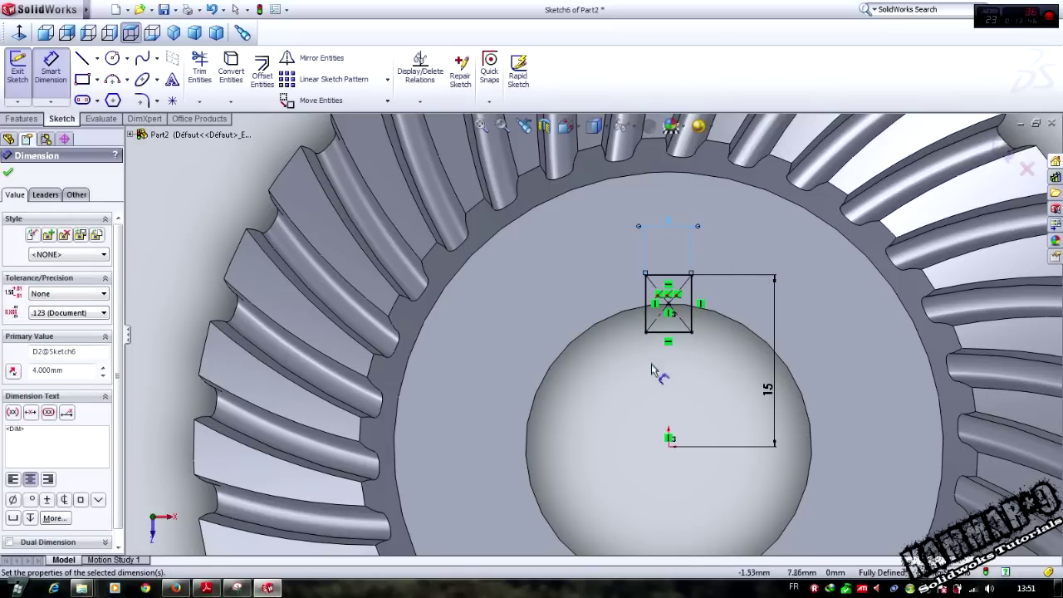
pyautogui.press('Escape')
# - Extrude-cut the 4 mm wide rectangle blind to a depth of 43 mm to form the keyway in the bore
pyautogui.click(22, 119)
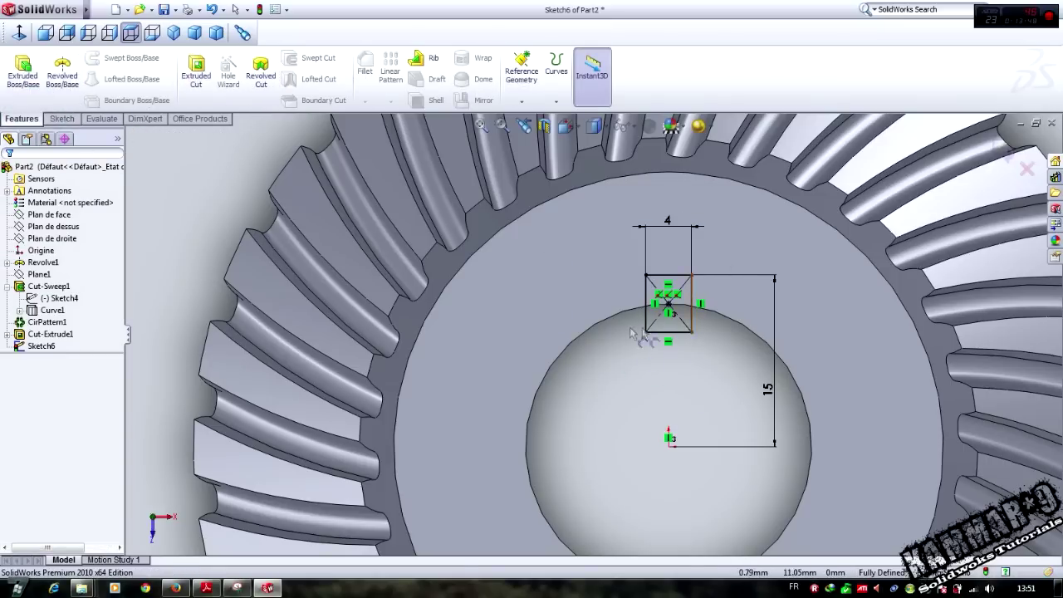
pyautogui.scroll(-1, 258, 141)
pyautogui.scroll(2, 587, 295)
pyautogui.moveTo(740, 344); pyautogui.dragTo(717, 356, button='middle')
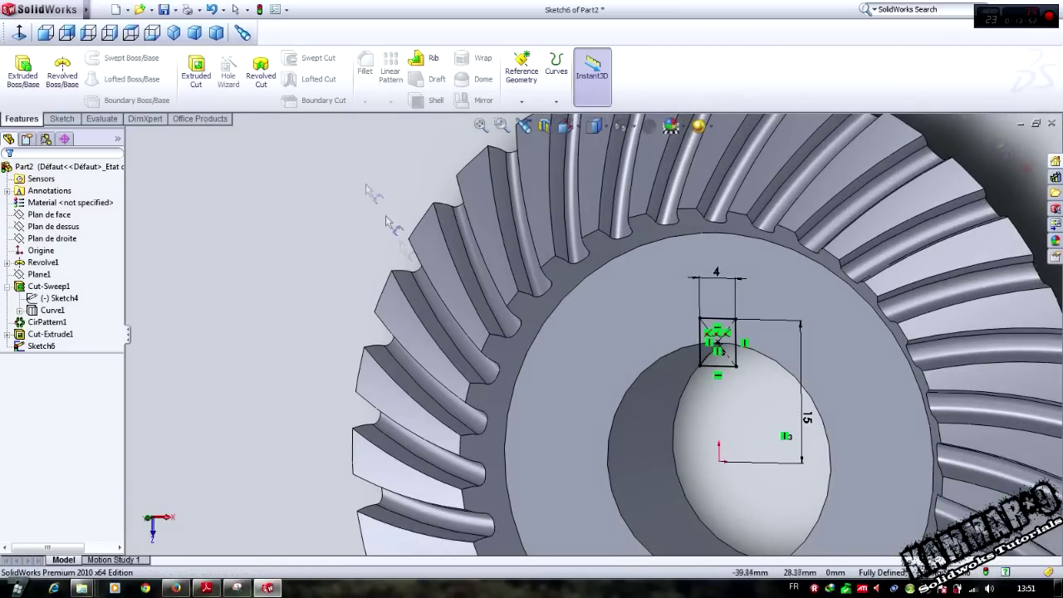
pyautogui.moveTo(467, 285)
pyautogui.mouseDown(button='middle')
pyautogui.moveTo(748, 399)
pyautogui.moveTo(789, 447)
pyautogui.mouseUp(button='middle')
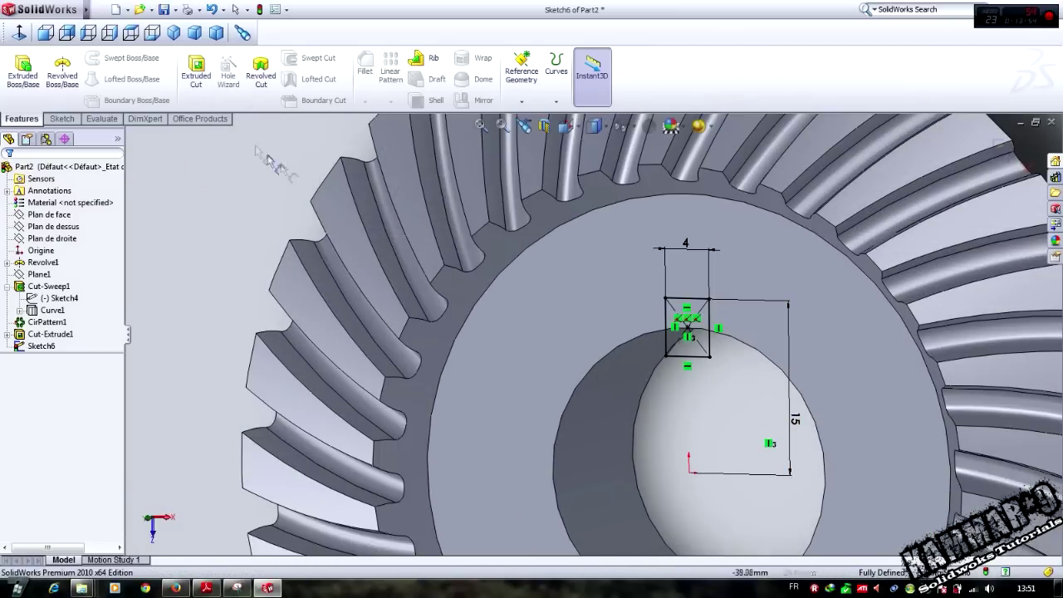
pyautogui.click(196, 73)
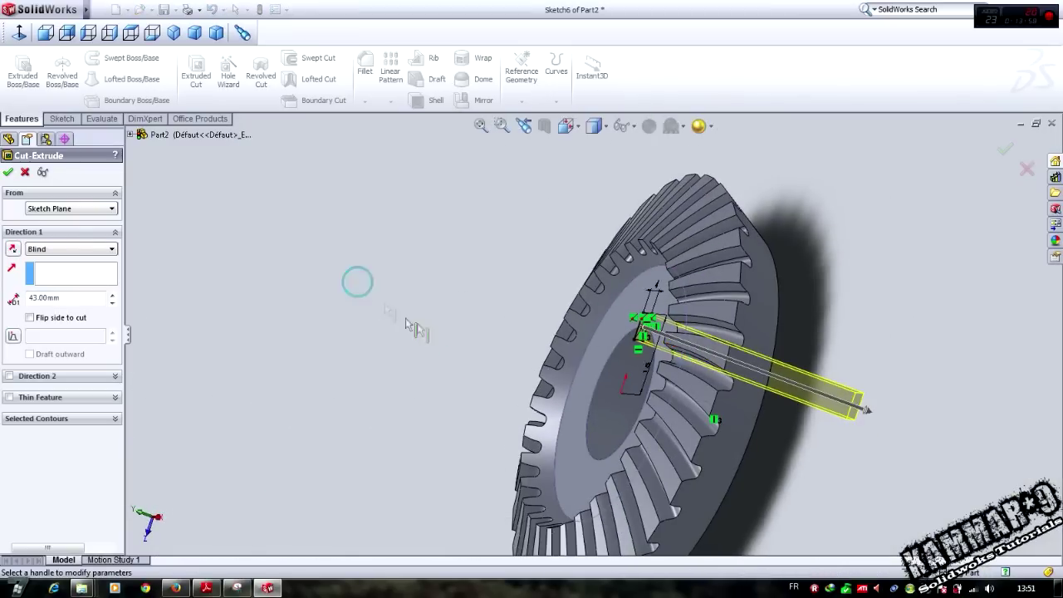
pyautogui.scroll(-10, 565, 308)
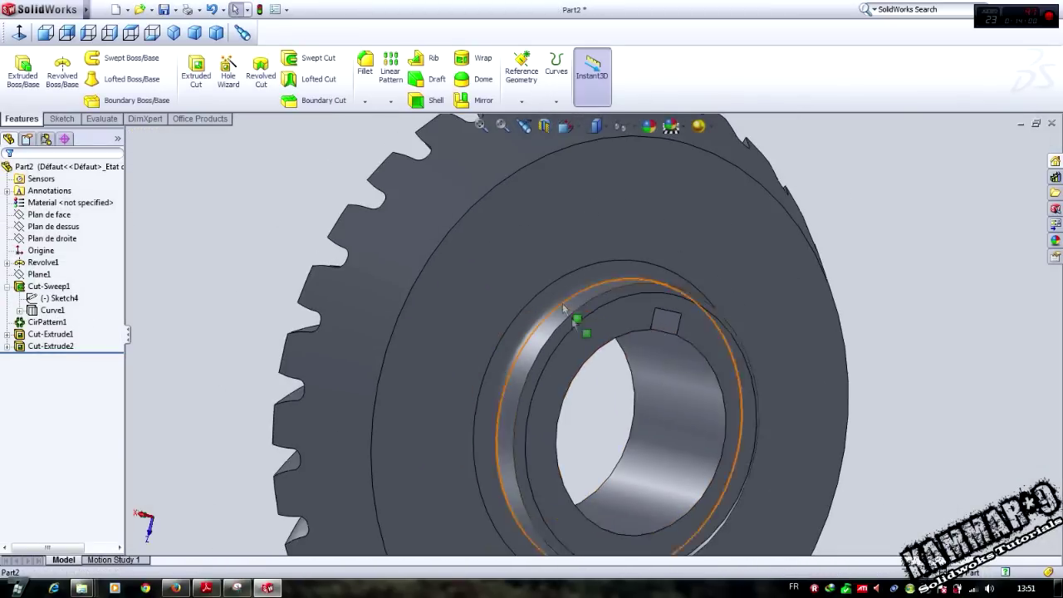
# - Examine the gear's curved teeth, central bore and keyway from several distances and angles
pyautogui.scroll(3, 876, 360)
pyautogui.click(214, 35)
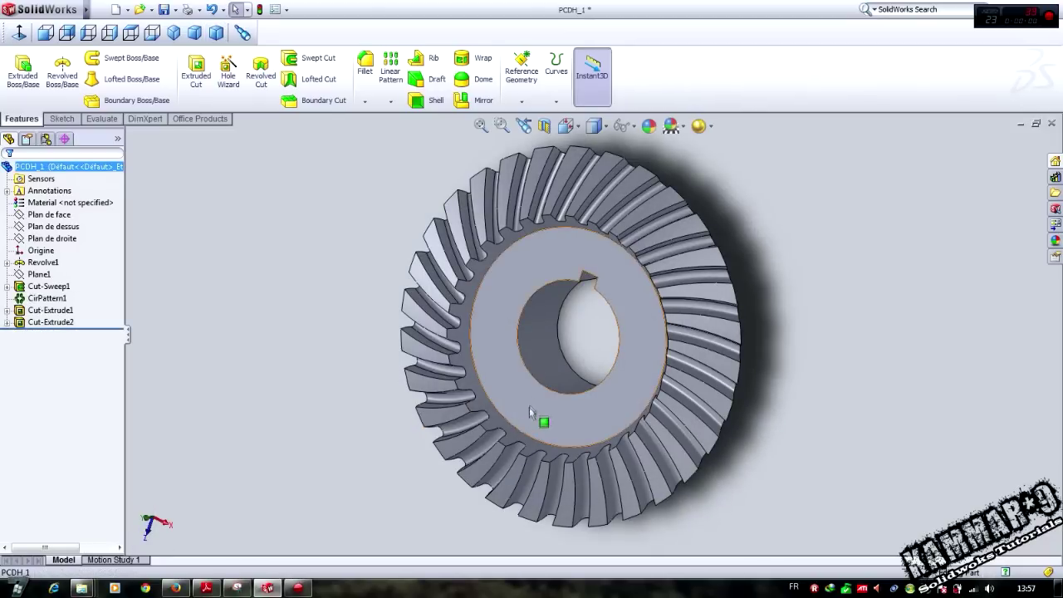
pyautogui.scroll(-2, 544, 365)
pyautogui.moveTo(543, 362); pyautogui.dragTo(483, 300, button='middle')
pyautogui.scroll(2, 529, 376)
pyautogui.scroll(-4, 523, 374)
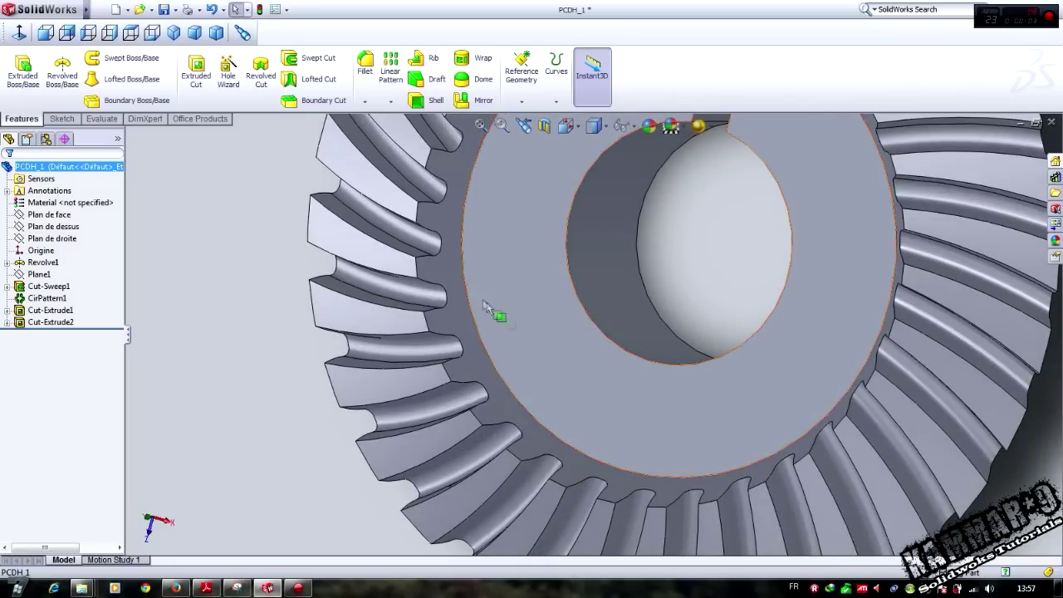
pyautogui.click(428, 389)
pyautogui.click(269, 346)
pyautogui.scroll(3, 269, 342)
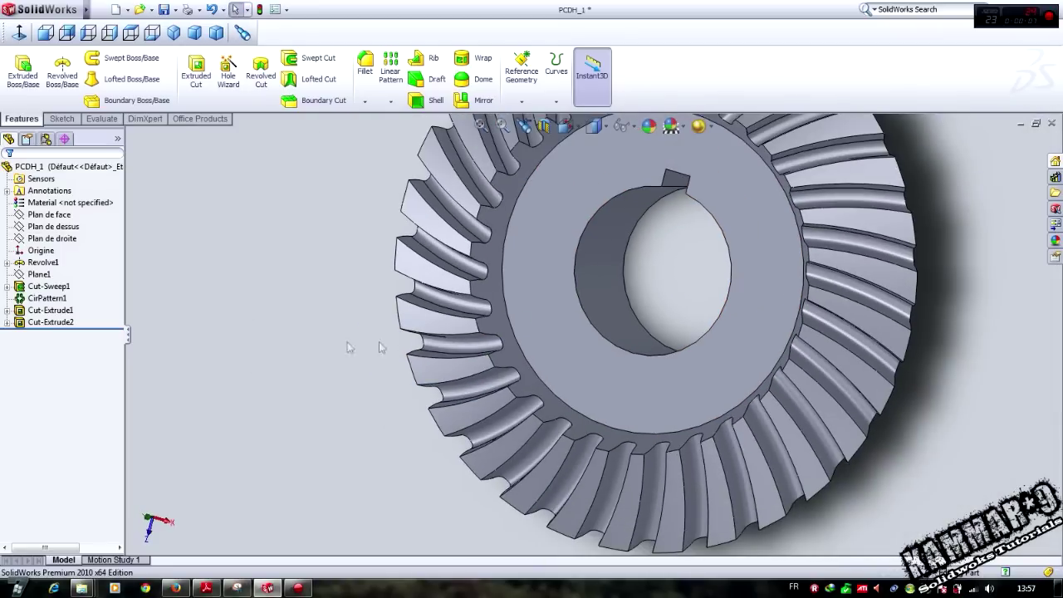
pyautogui.scroll(-2, 818, 174)
pyautogui.scroll(2, 759, 375)
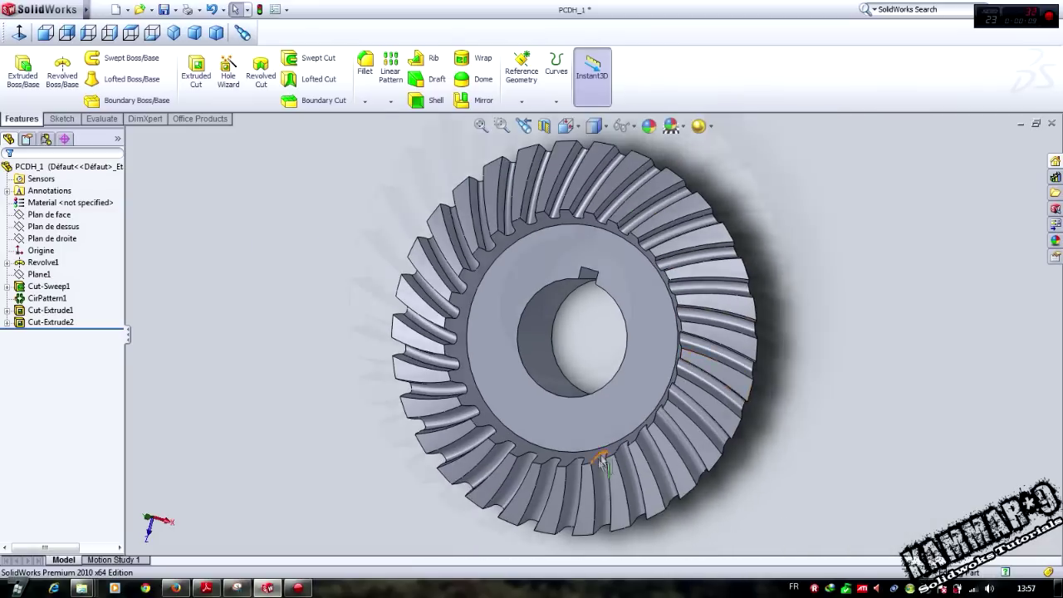
pyautogui.scroll(-2, 593, 490)
pyautogui.scroll(2, 374, 424)
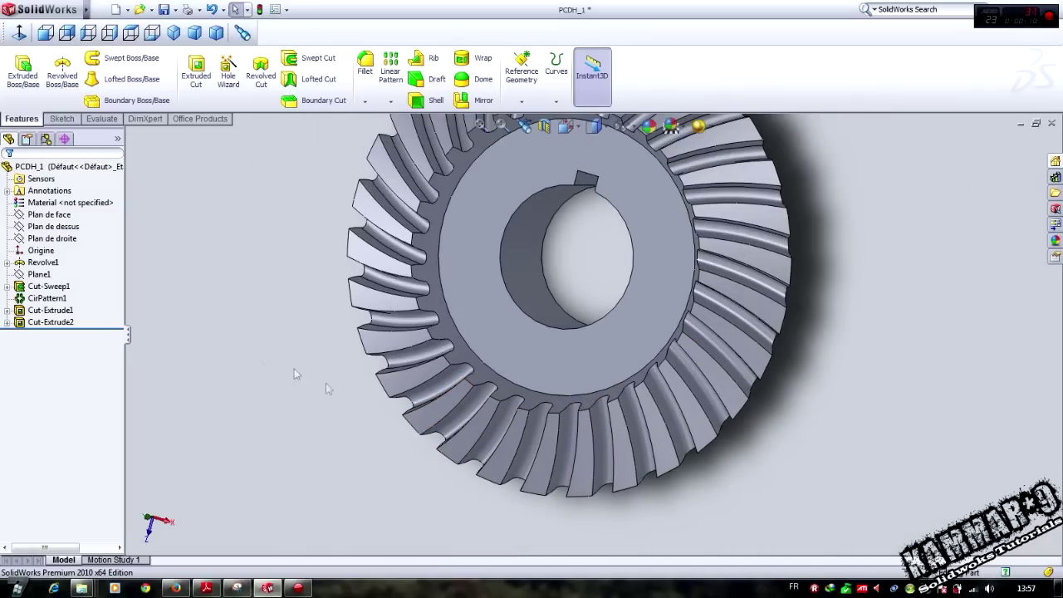
# - Suppress the circular pattern of the tooth spaces so only the original swept cut remains
pyautogui.click(47, 298)
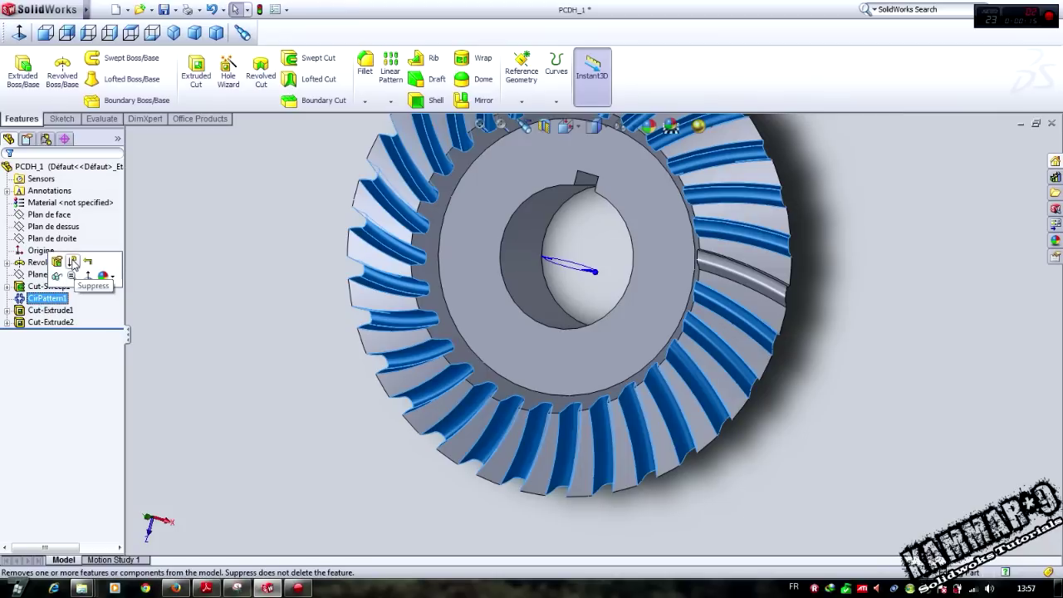
pyautogui.click(73, 264)
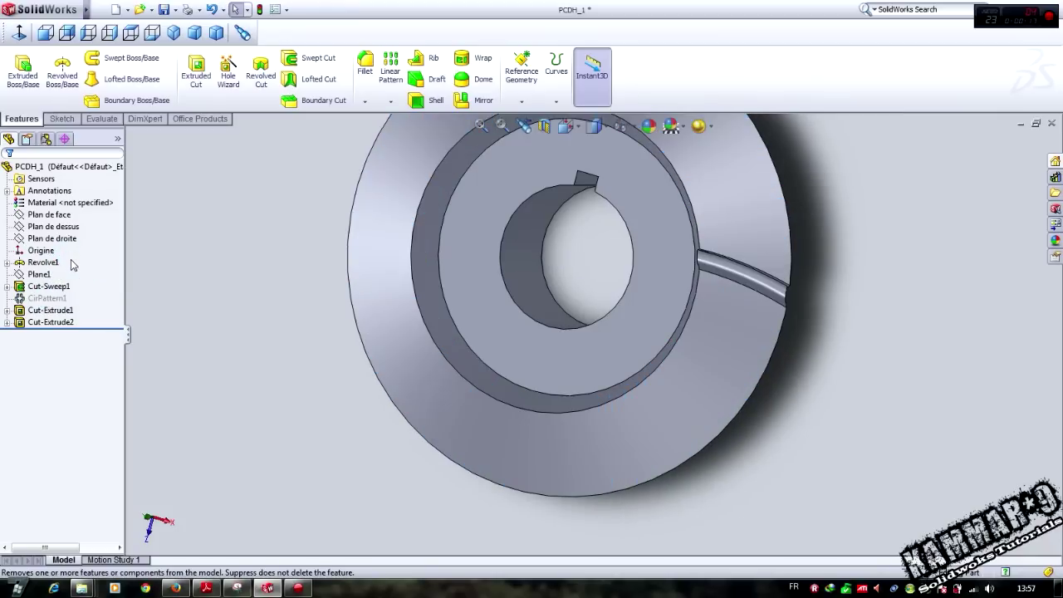
# - Chamfer the two long curved outer edges of the single swept tooth space with an angle-distance chamfer of 0.20 mm
pyautogui.scroll(2, 582, 324)
pyautogui.scroll(-4, 623, 320)
pyautogui.scroll(-6, 623, 319)
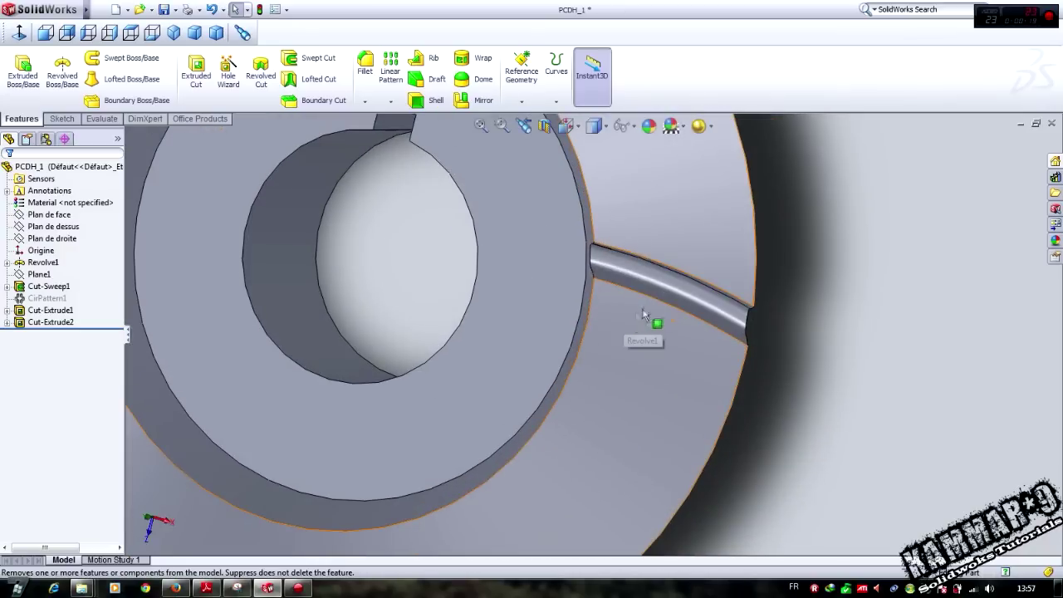
pyautogui.scroll(-3, 738, 321)
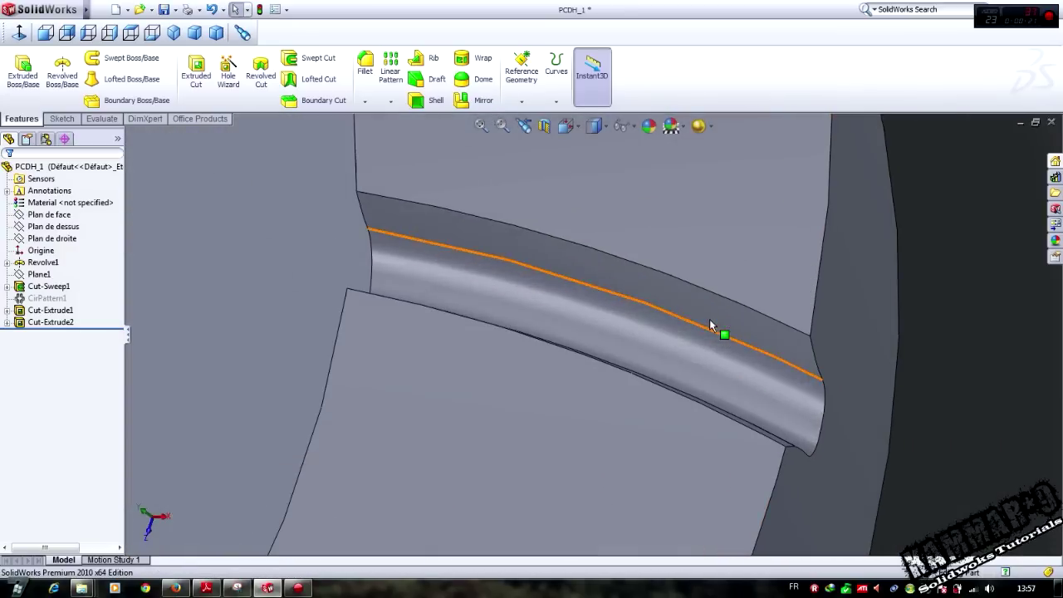
pyautogui.moveTo(712, 327); pyautogui.dragTo(664, 277, button='middle')
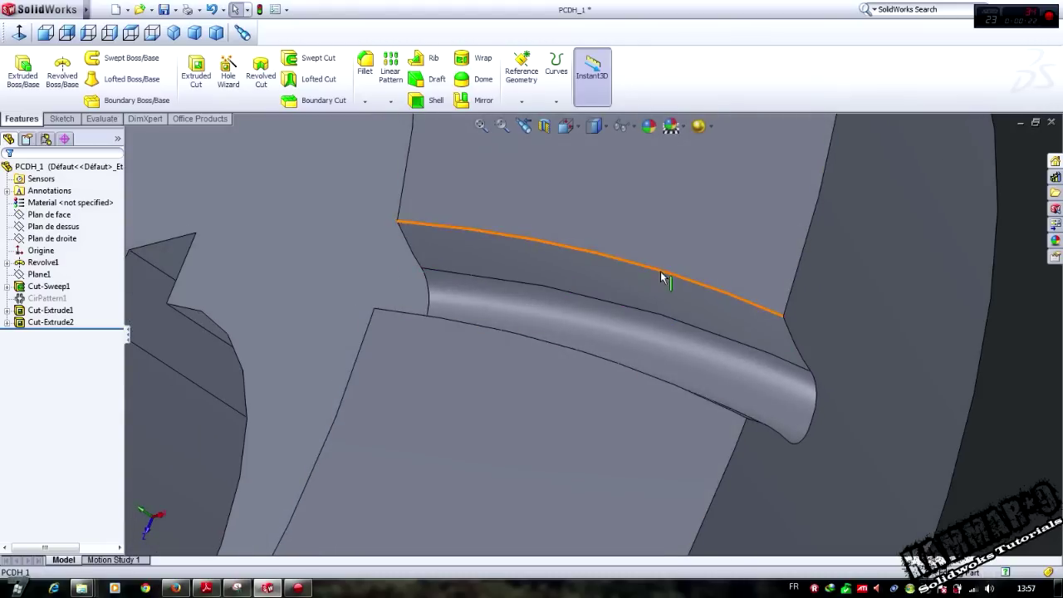
pyautogui.click(364, 101)
pyautogui.click(388, 127)
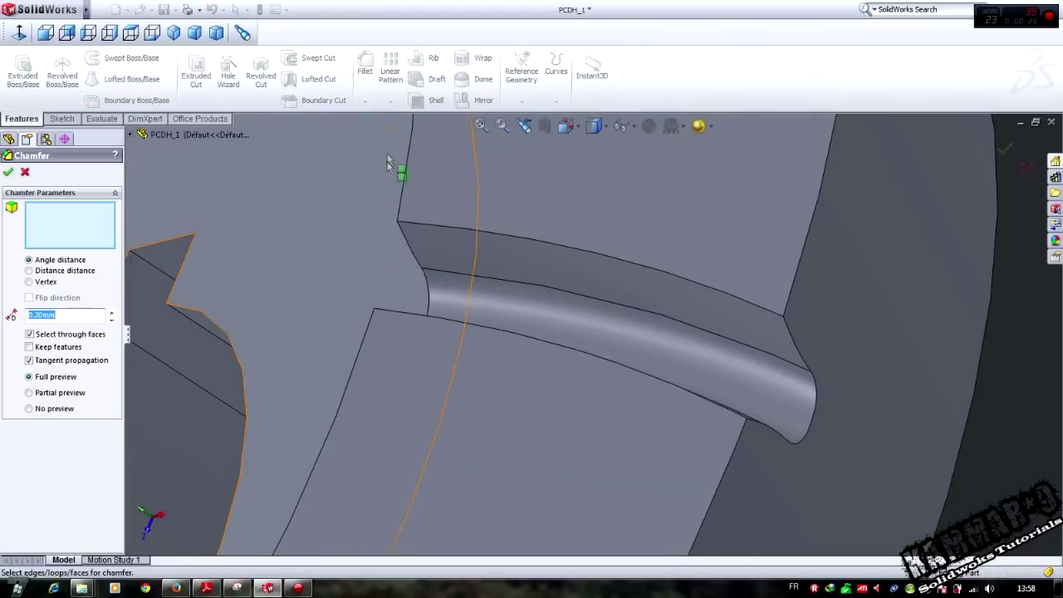
pyautogui.click(474, 238)
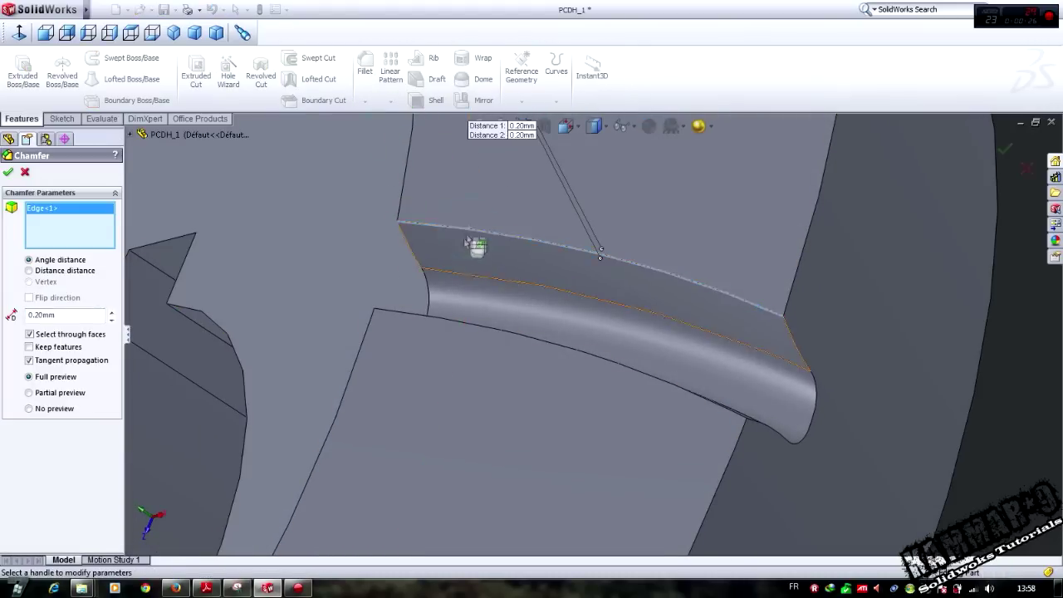
pyautogui.click(457, 325)
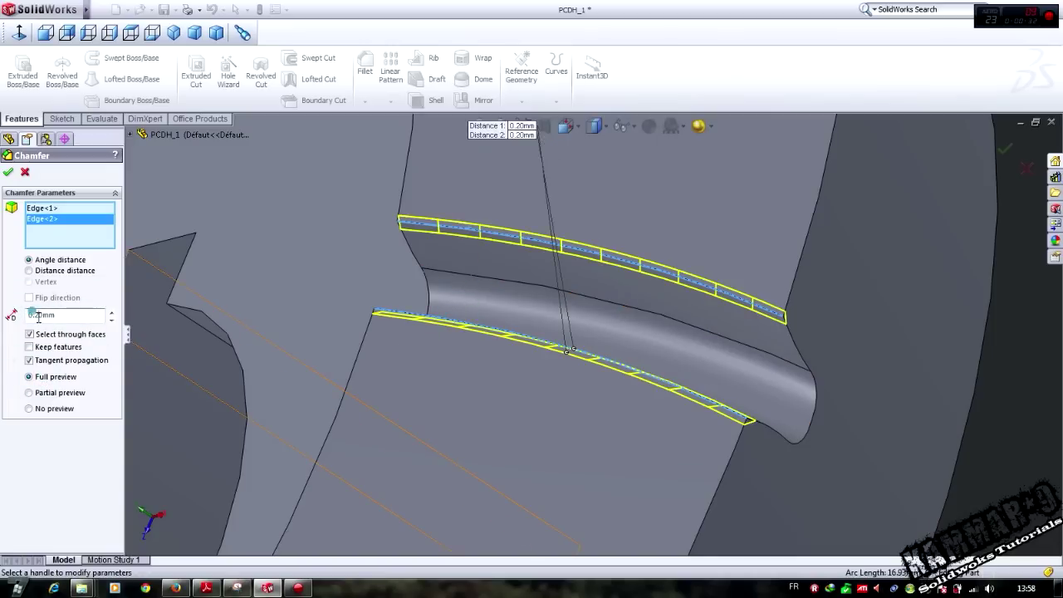
pyautogui.scroll(1, 374, 341)
pyautogui.click(64, 322)
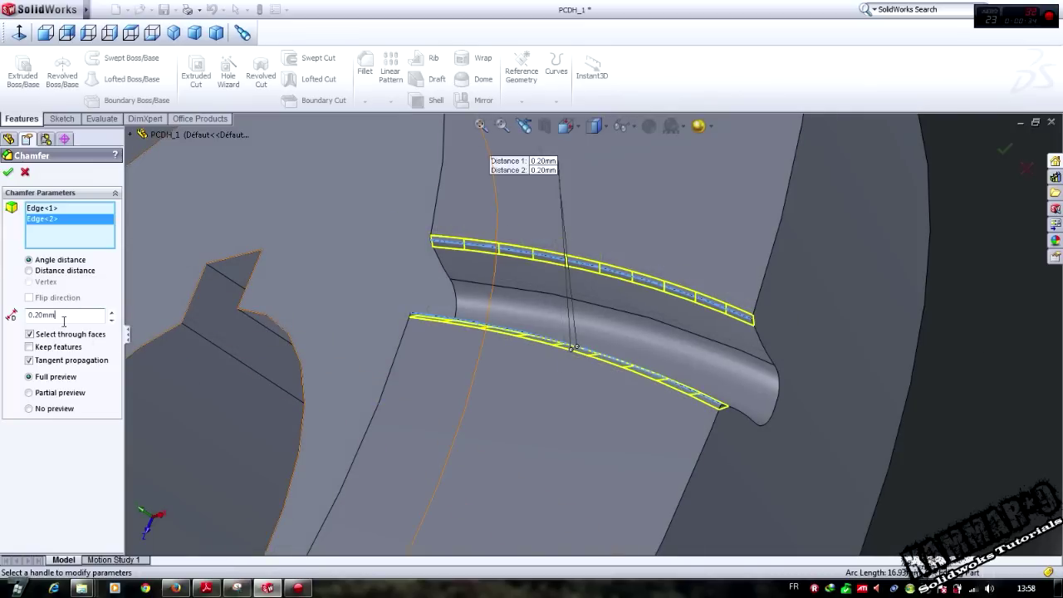
pyautogui.moveTo(430, 348); pyautogui.dragTo(652, 292, button='middle')
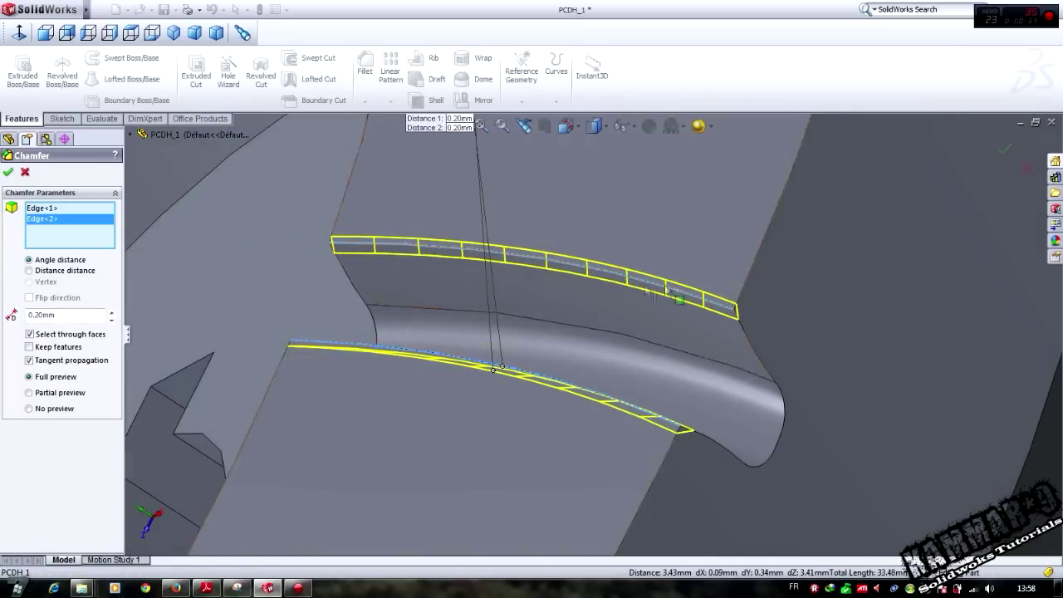
pyautogui.click(8, 173)
pyautogui.moveTo(678, 341); pyautogui.dragTo(559, 378, button='middle')
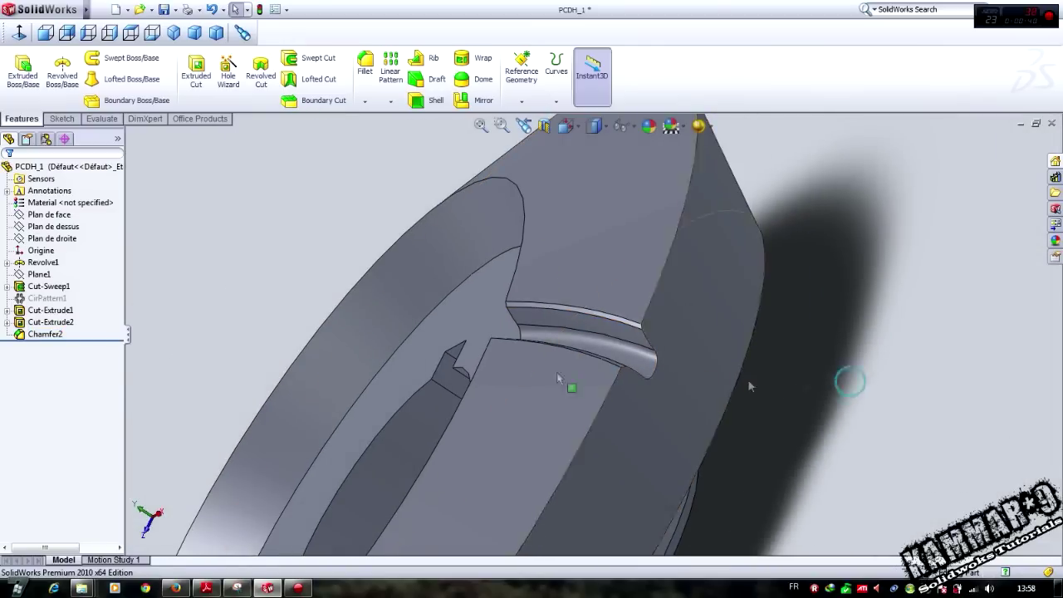
# - Reorder the tooth-space chamfer to directly after the swept cut in the feature tree, and unsuppress the circular pattern
pyautogui.click(46, 334)
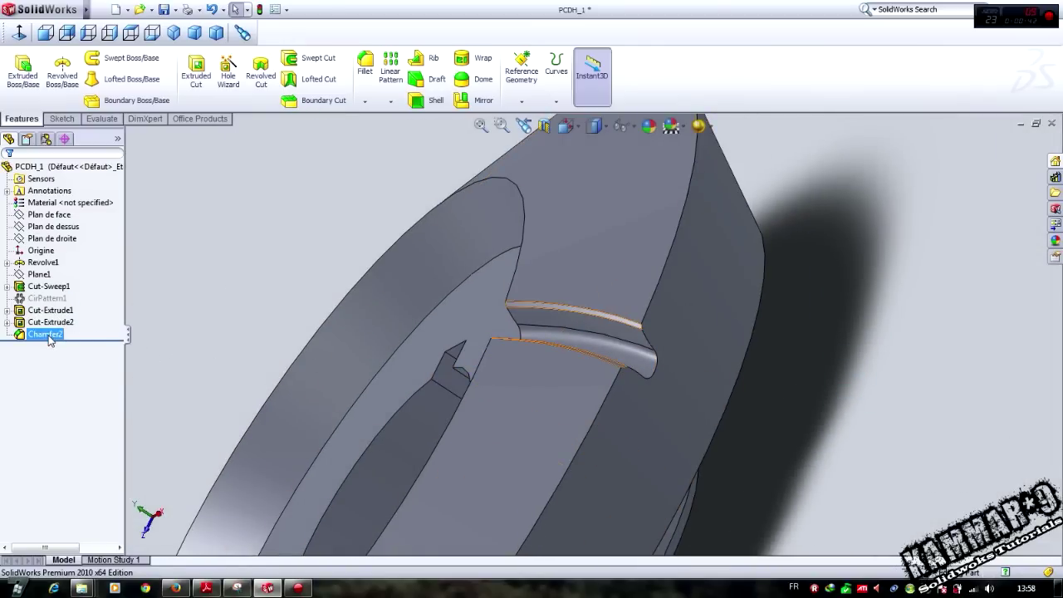
pyautogui.click(46, 300)
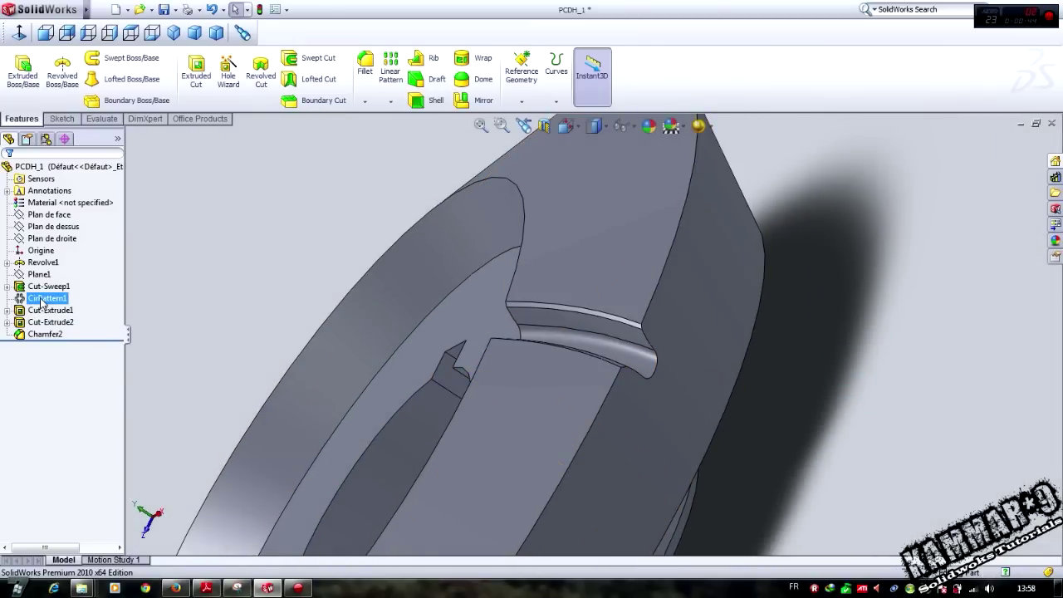
pyautogui.doubleClick(50, 301)
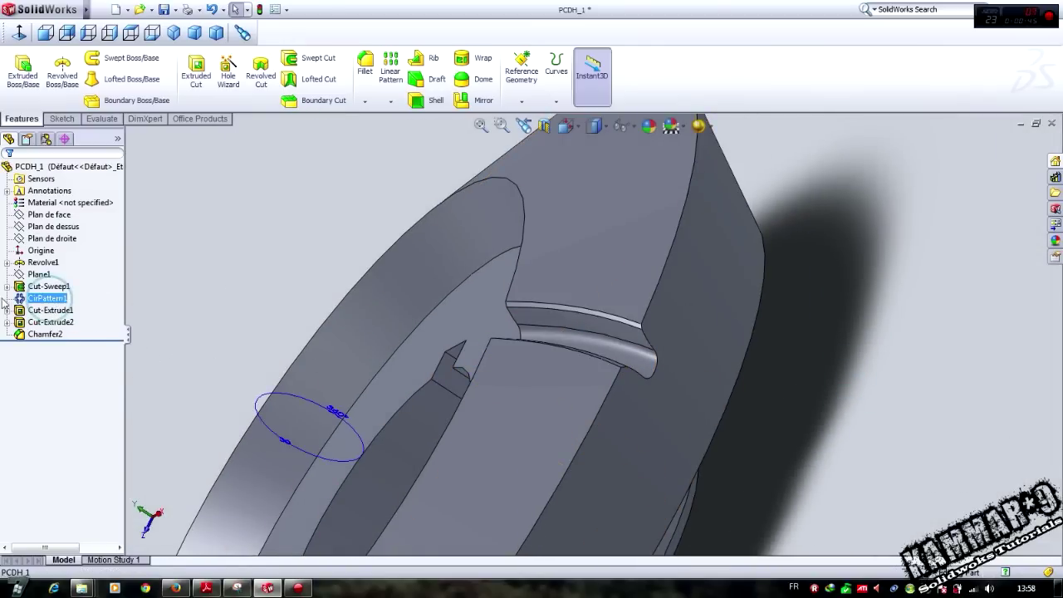
pyautogui.keyDown('ctrl'); pyautogui.click(57, 335); pyautogui.keyUp('ctrl')
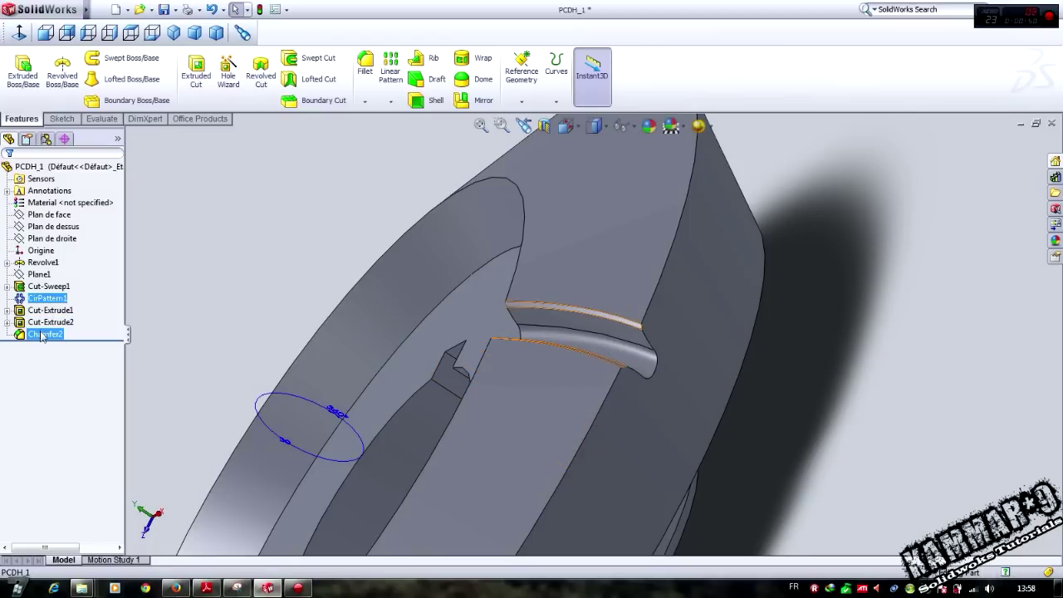
pyautogui.doubleClick(31, 336)
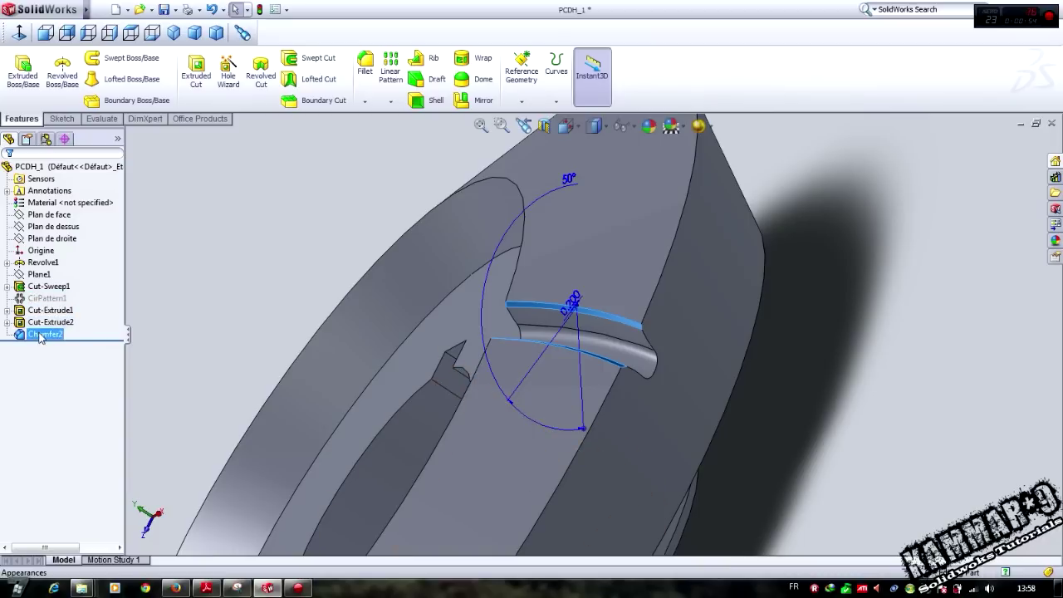
pyautogui.click(177, 278)
pyautogui.click(38, 335)
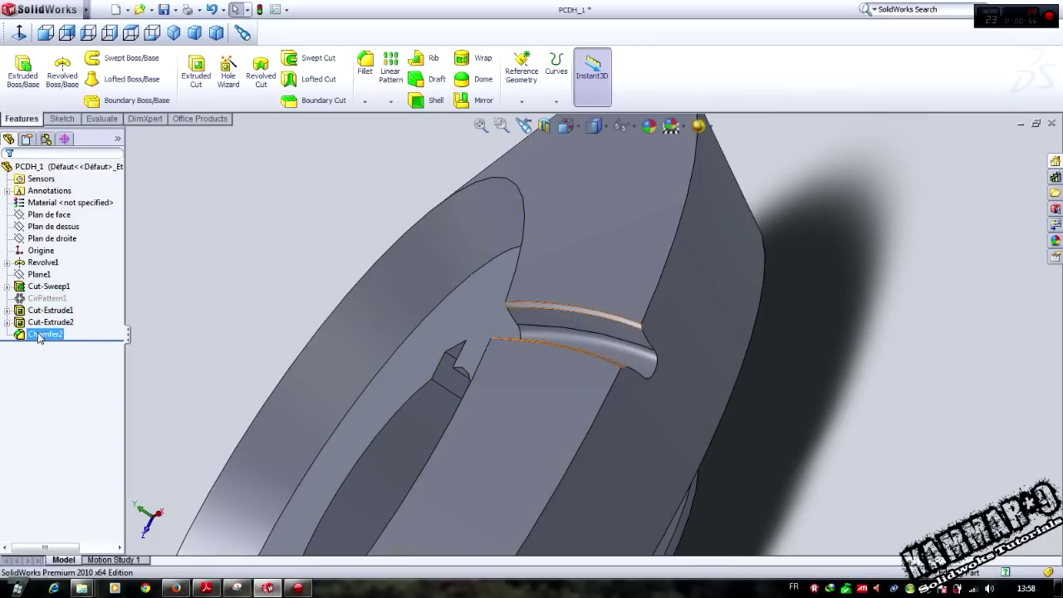
pyautogui.click(241, 327)
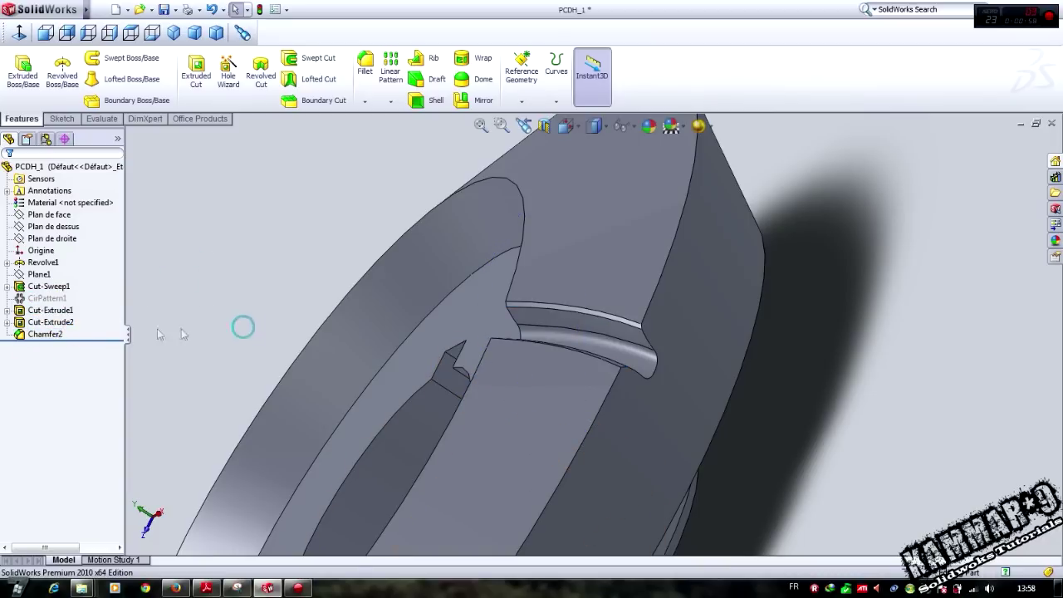
pyautogui.click(52, 334)
pyautogui.keyDown('ctrl'); pyautogui.click(60, 310); pyautogui.keyUp('ctrl')
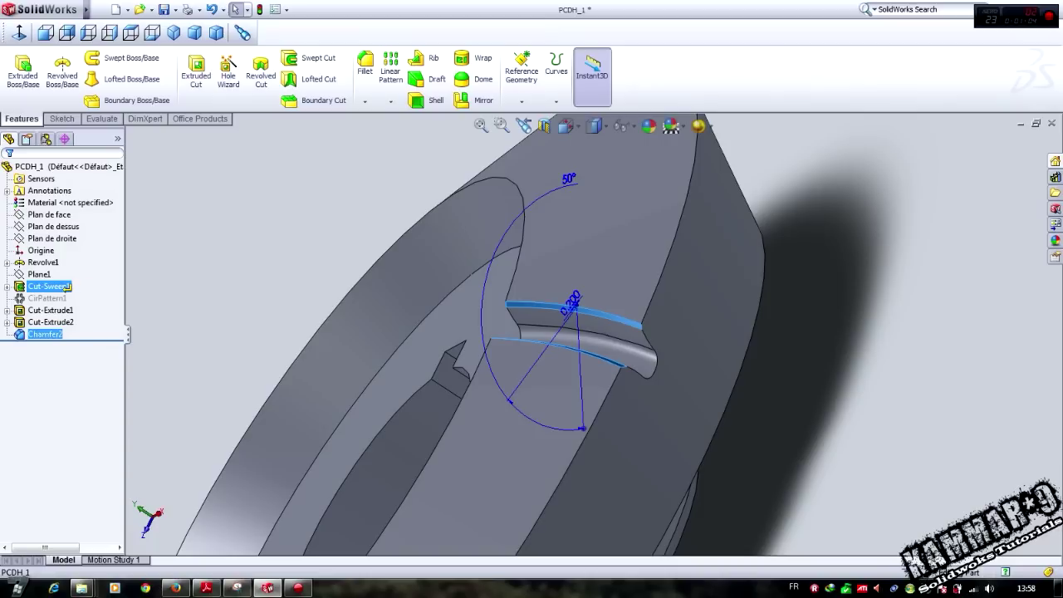
pyautogui.moveTo(64, 288); pyautogui.dragTo(65, 289)
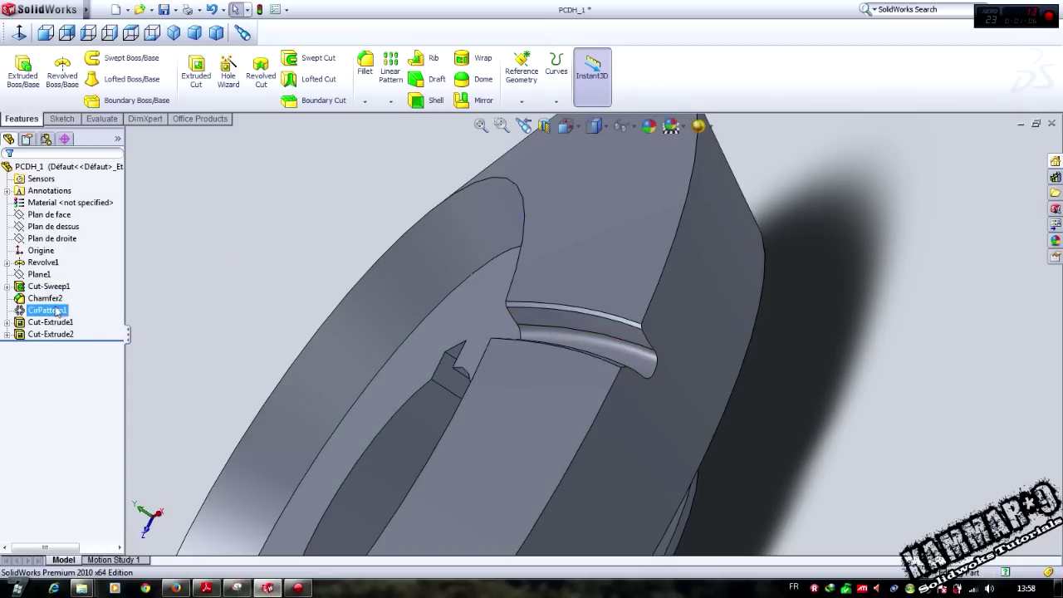
pyautogui.keyDown('ctrl'); pyautogui.click(43, 298); pyautogui.keyUp('ctrl')
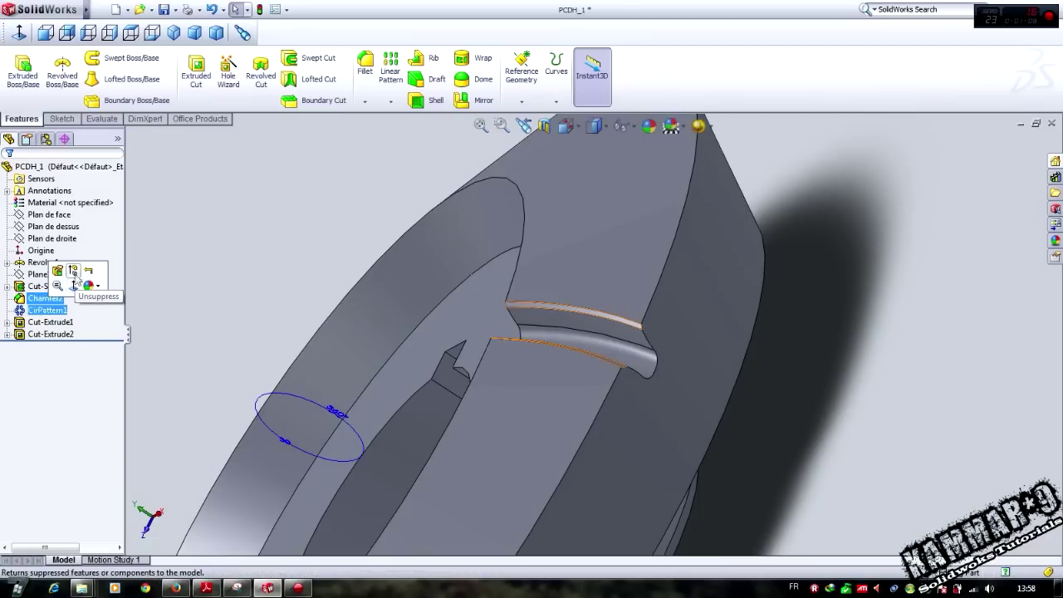
pyautogui.click(73, 274)
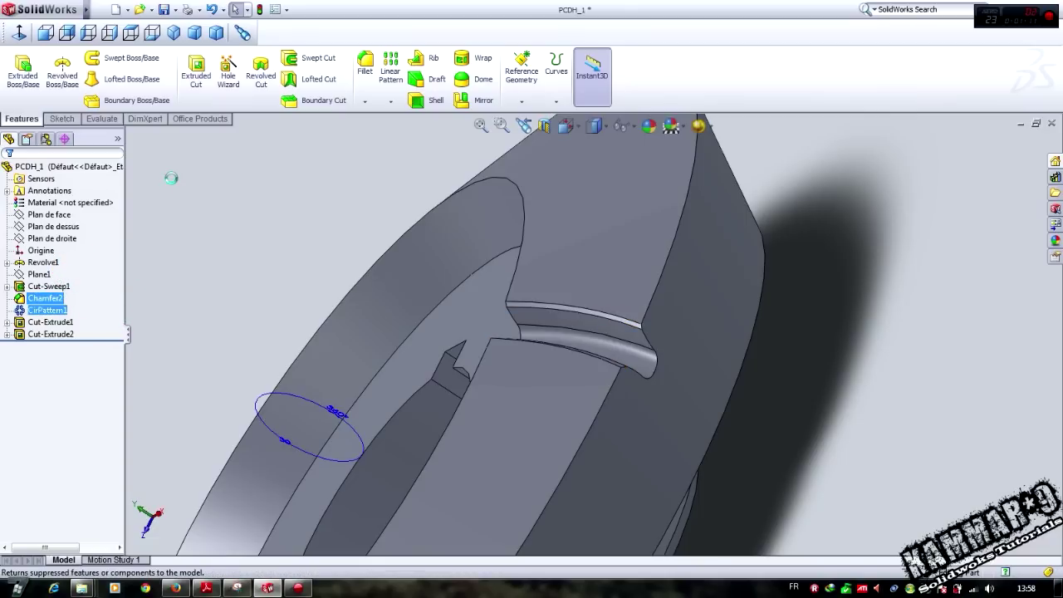
# - Examine the patterned teeth from several distances and angles to check whether their edges carry the chamfer
pyautogui.scroll(2, 426, 285)
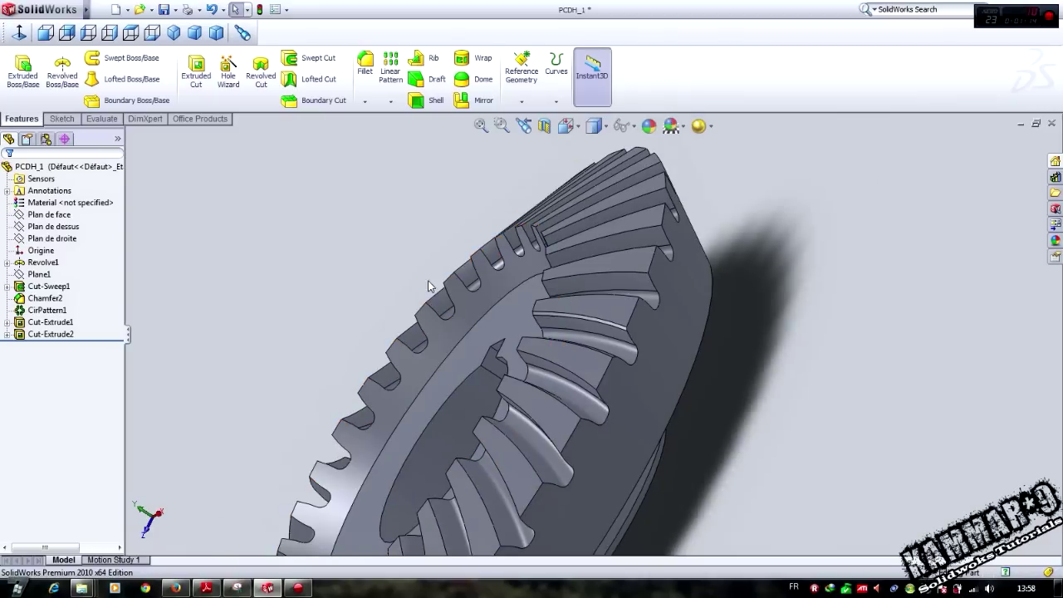
pyautogui.scroll(-2, 494, 478)
pyautogui.moveTo(540, 419); pyautogui.dragTo(560, 456, button='middle')
pyautogui.scroll(3, 561, 456)
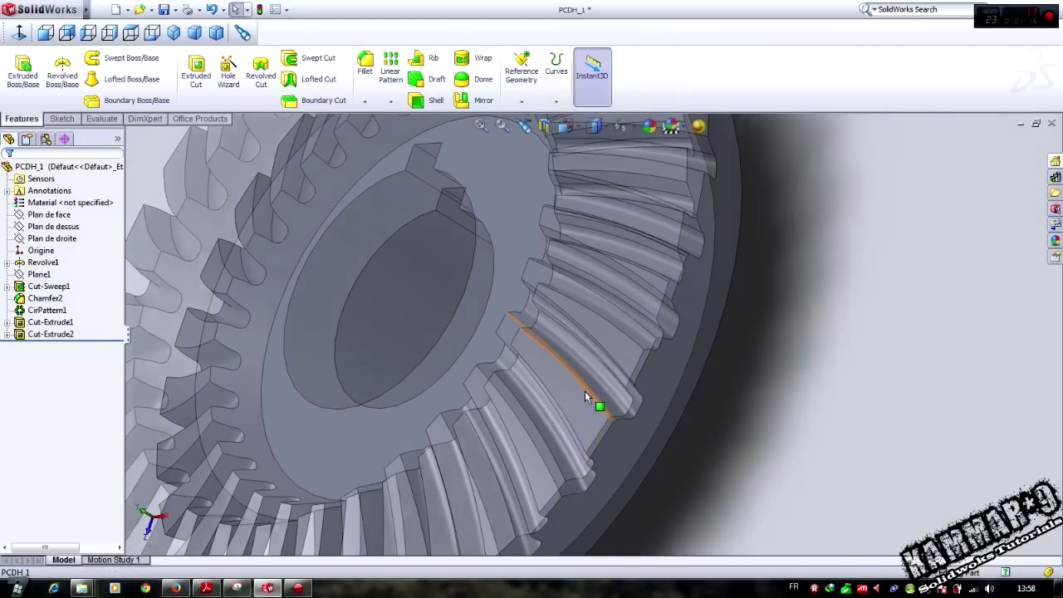
pyautogui.scroll(-2, 585, 390)
pyautogui.scroll(-3, 531, 428)
pyautogui.moveTo(551, 416); pyautogui.dragTo(594, 342, button='middle')
pyautogui.scroll(3, 577, 311)
pyautogui.scroll(2, 594, 349)
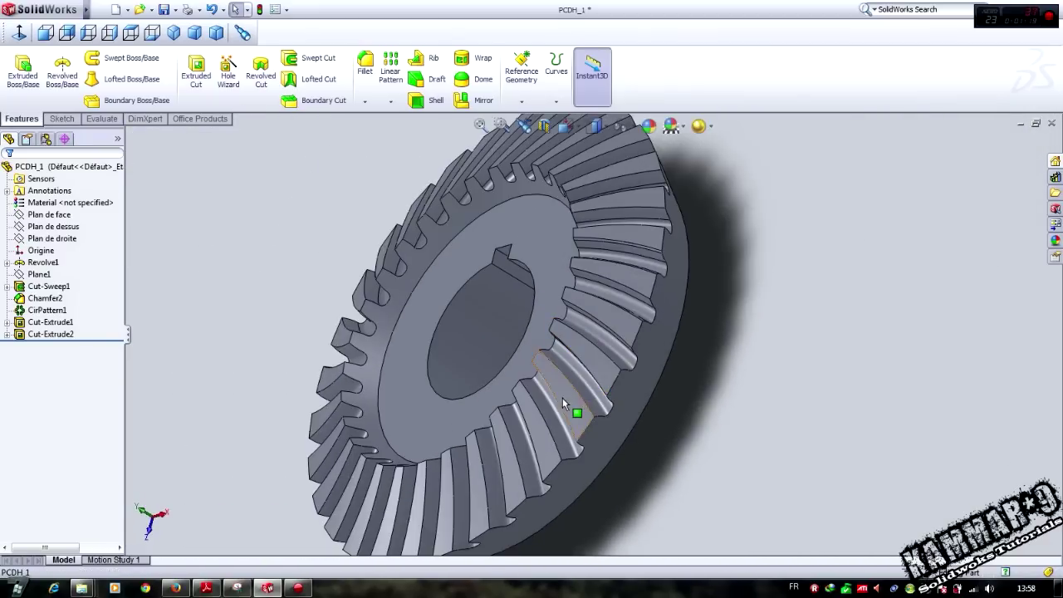
pyautogui.scroll(-3, 562, 397)
pyautogui.moveTo(601, 387)
pyautogui.mouseDown(button='middle')
pyautogui.moveTo(573, 445)
pyautogui.moveTo(592, 383)
pyautogui.mouseUp(button='middle')
pyautogui.scroll(-3, 592, 383)
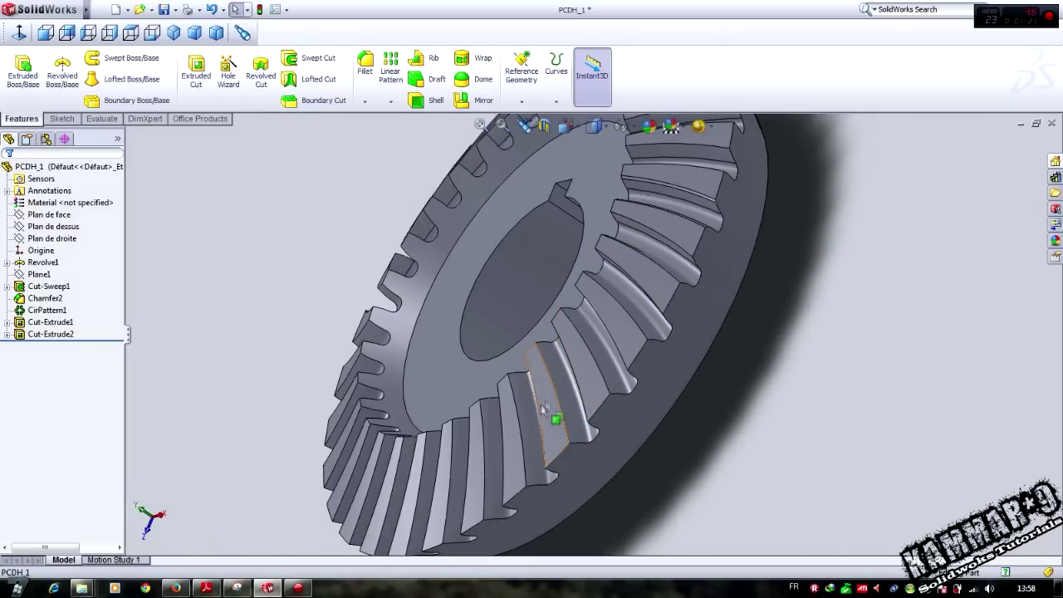
# - Edit the circular pattern to include the tooth-space chamfer alongside the swept cut as a patterned feature
pyautogui.click(46, 310)
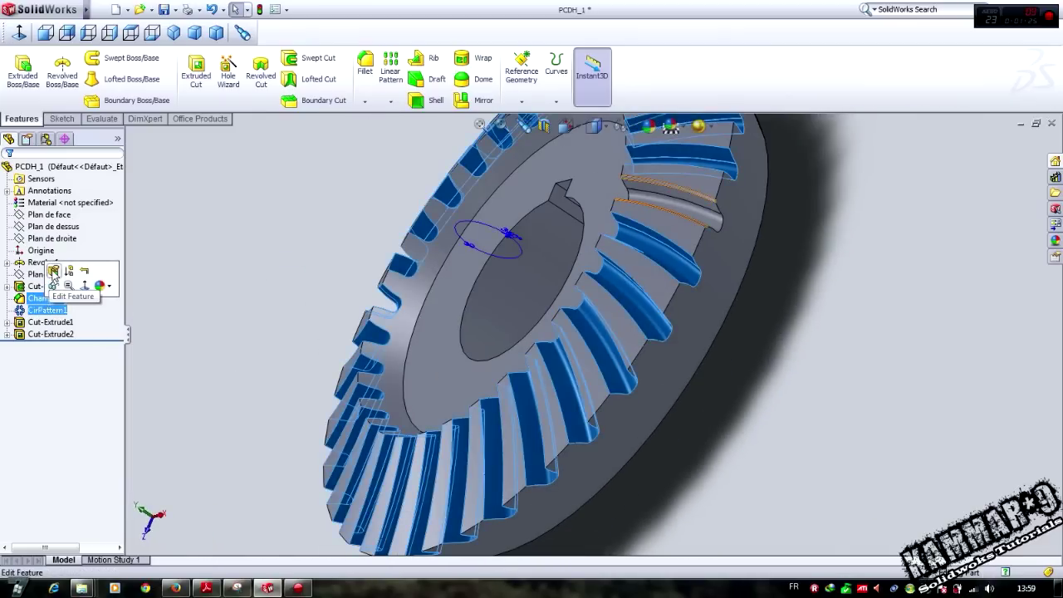
pyautogui.click(53, 271)
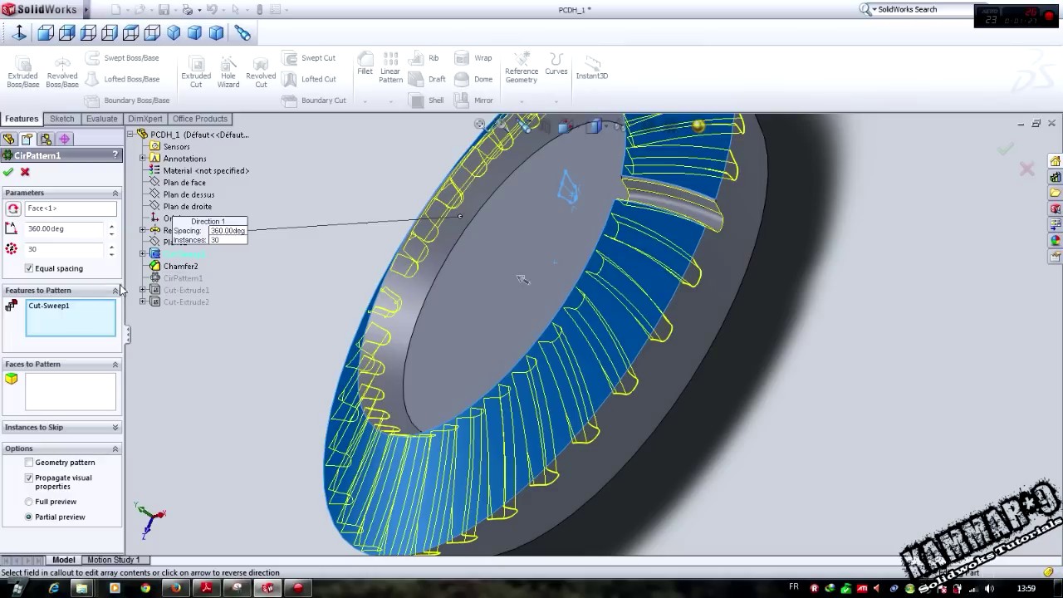
pyautogui.click(130, 134)
pyautogui.click(131, 134)
pyautogui.click(88, 309)
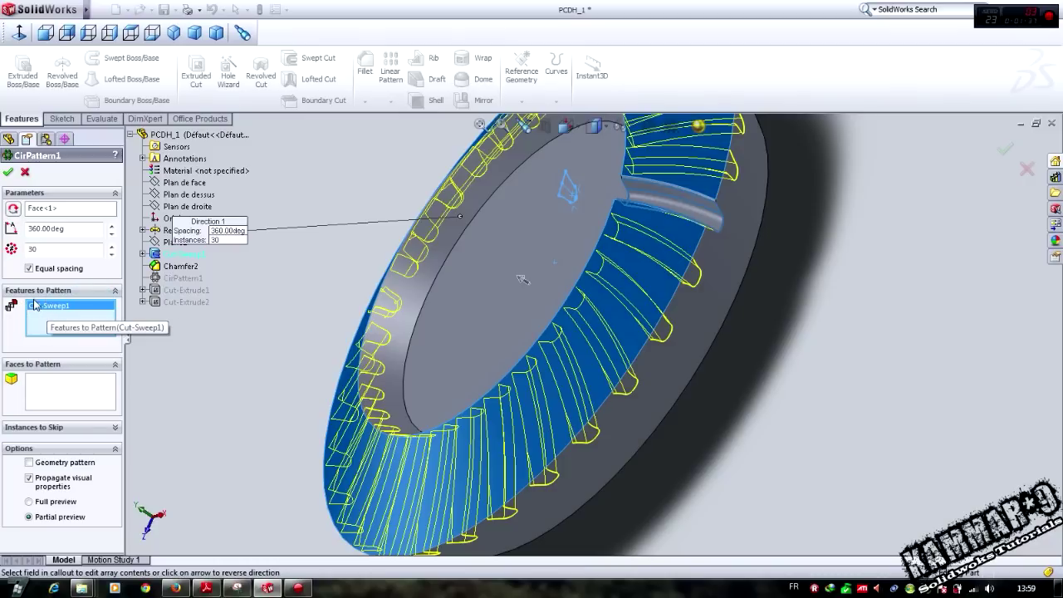
pyautogui.click(182, 268)
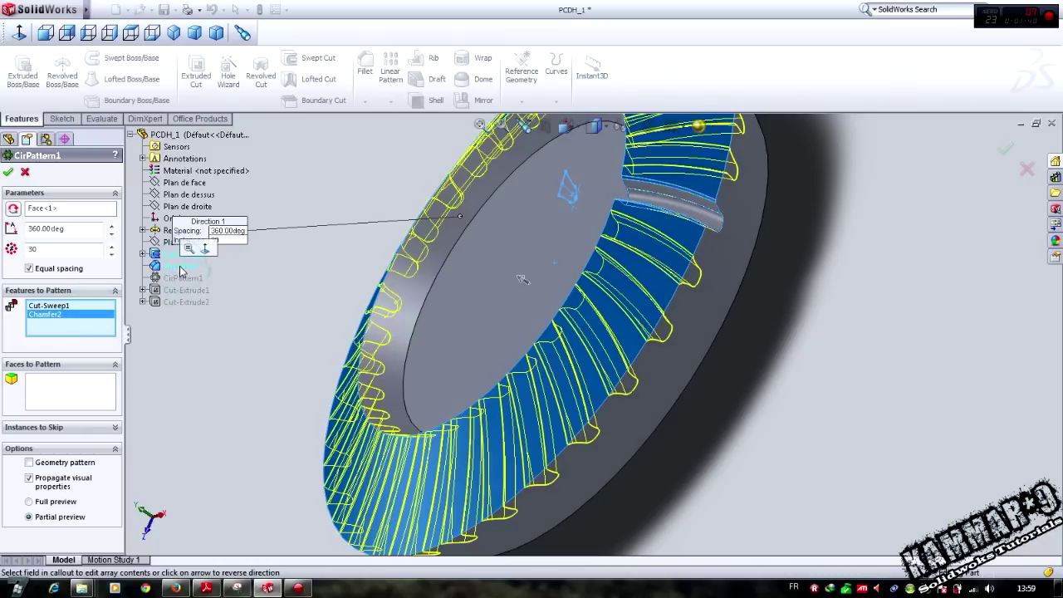
pyautogui.click(9, 173)
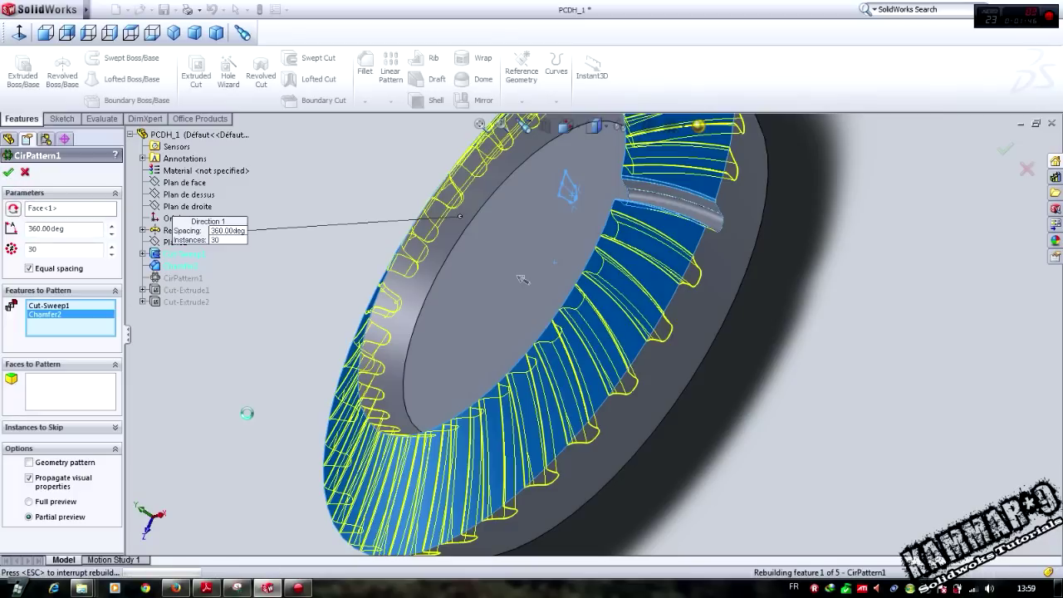
# - Inspect the chamfered edges around the whole gear close up and in the top view, and highlight the original chamfer
pyautogui.scroll(3, 247, 413)
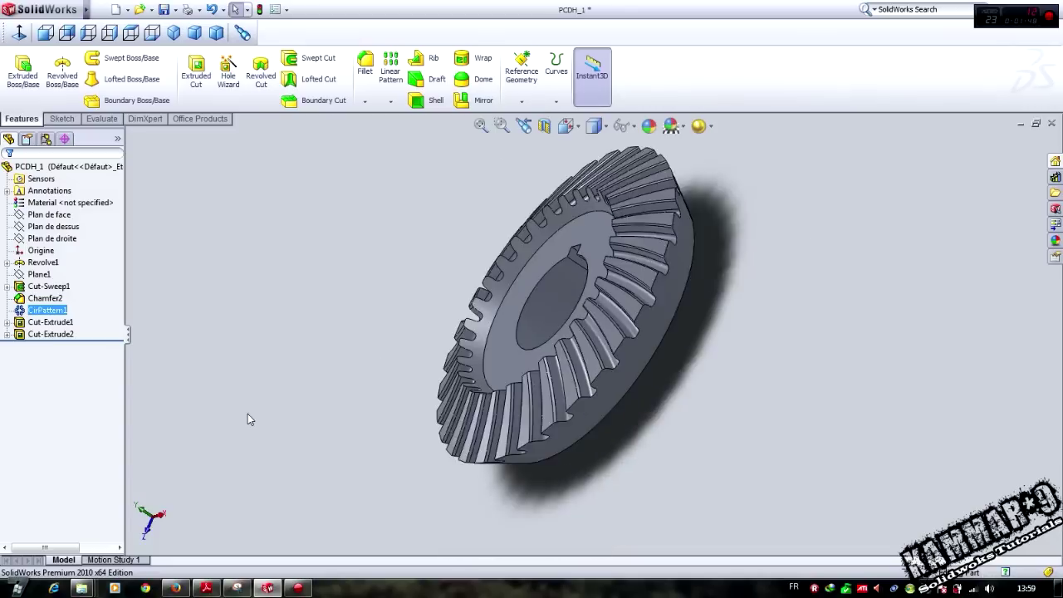
pyautogui.moveTo(421, 377); pyautogui.dragTo(568, 380, button='middle')
pyautogui.scroll(-3, 643, 363)
pyautogui.scroll(5, 647, 365)
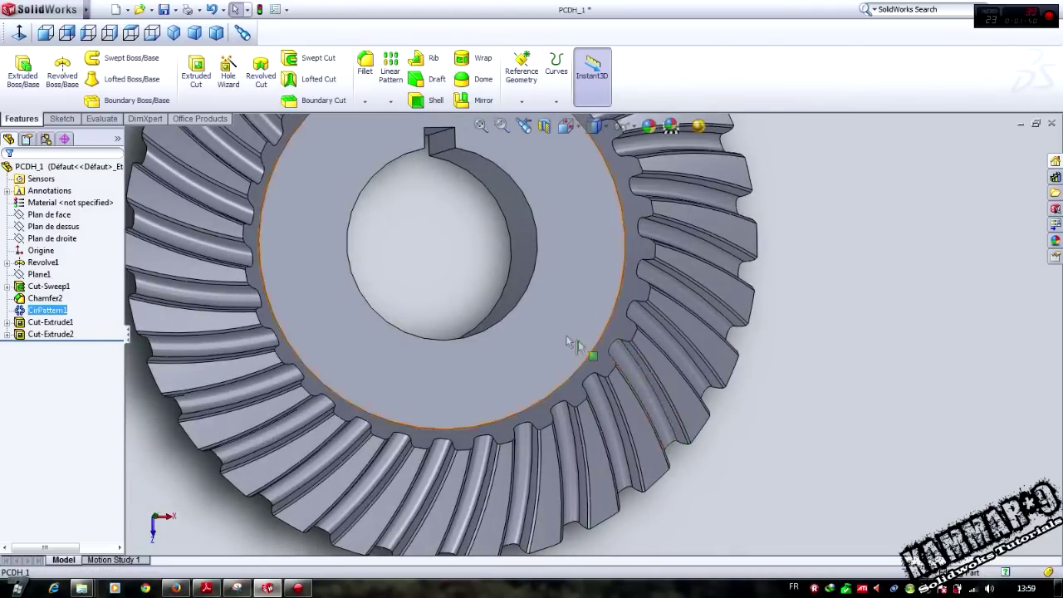
pyautogui.click(130, 33)
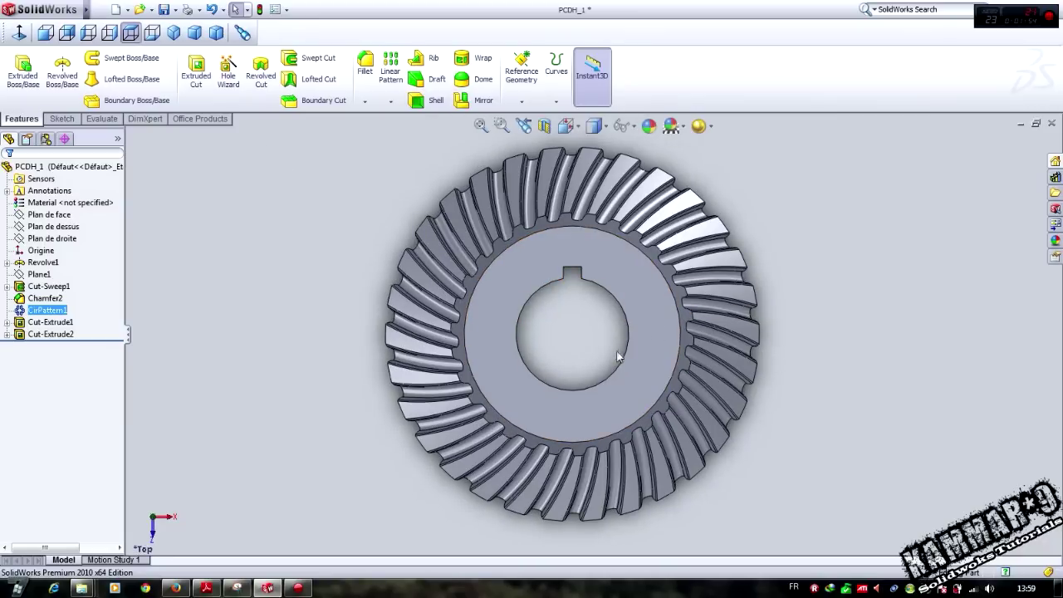
pyautogui.click(247, 307)
pyautogui.click(35, 300)
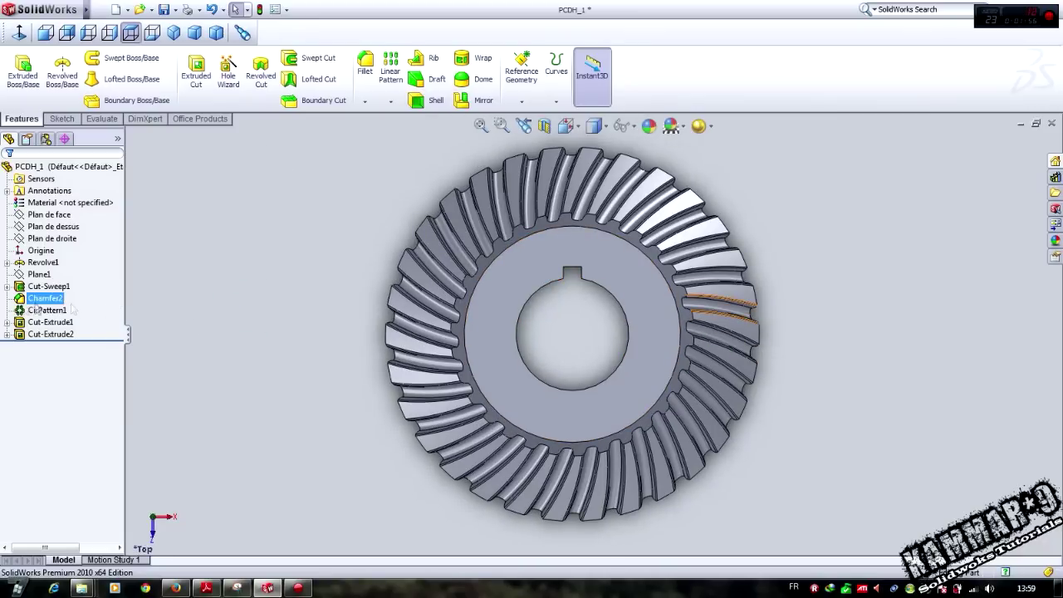
# - Open the arc sketch behind the swept cut's projected curve for editing
pyautogui.click(7, 286)
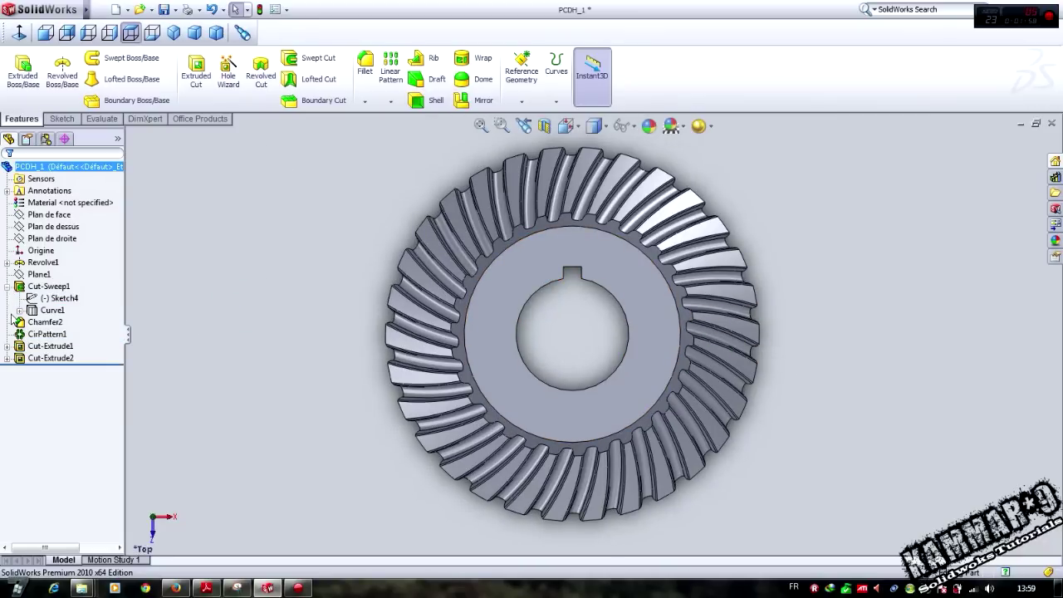
pyautogui.click(20, 311)
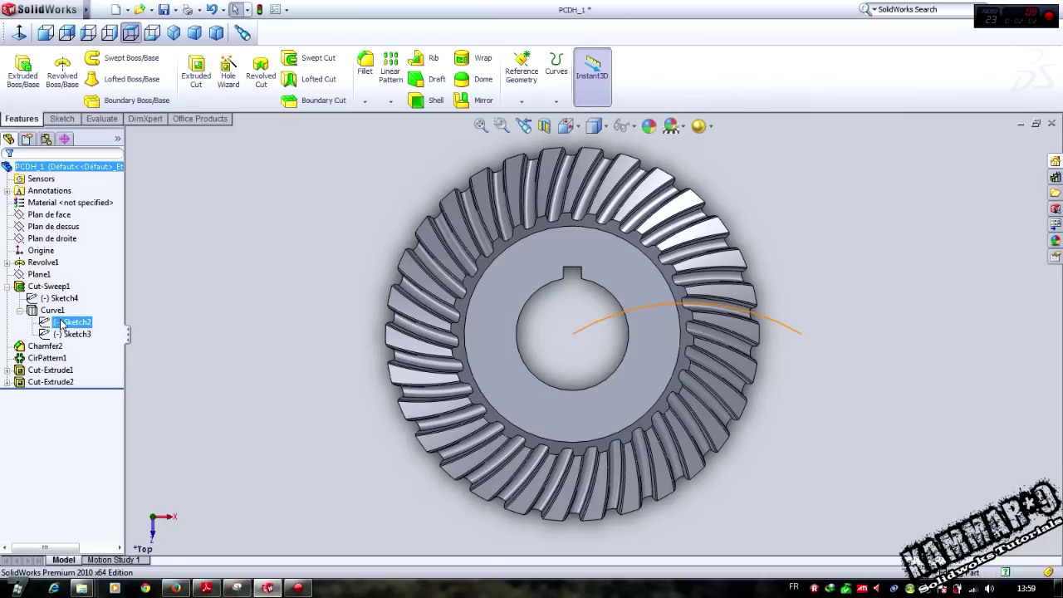
pyautogui.click(61, 323)
pyautogui.click(69, 283)
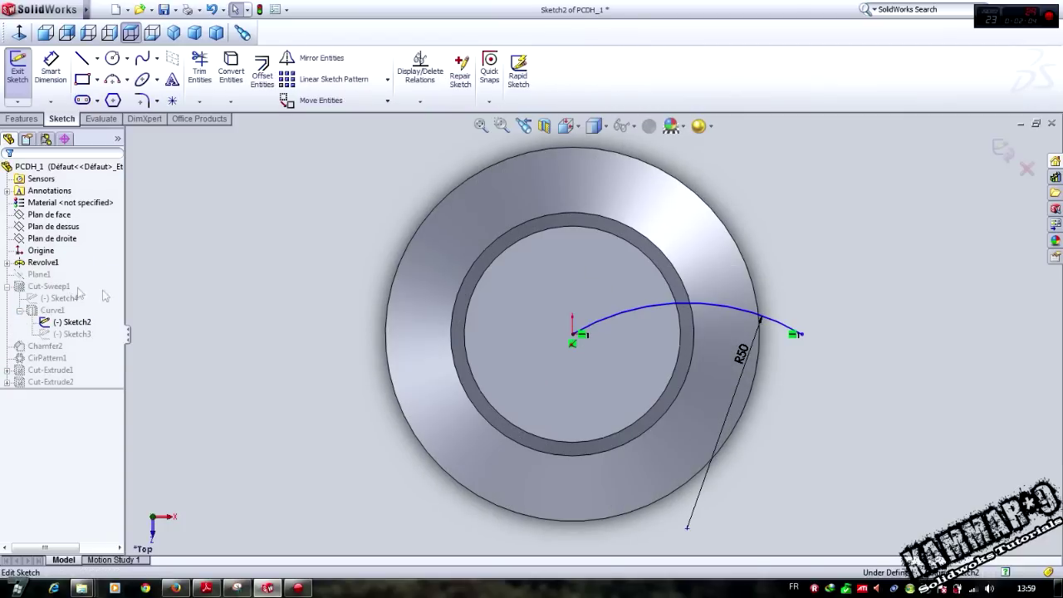
# - Set the radius of the tooth path arc to 40 mm
pyautogui.click(738, 353)
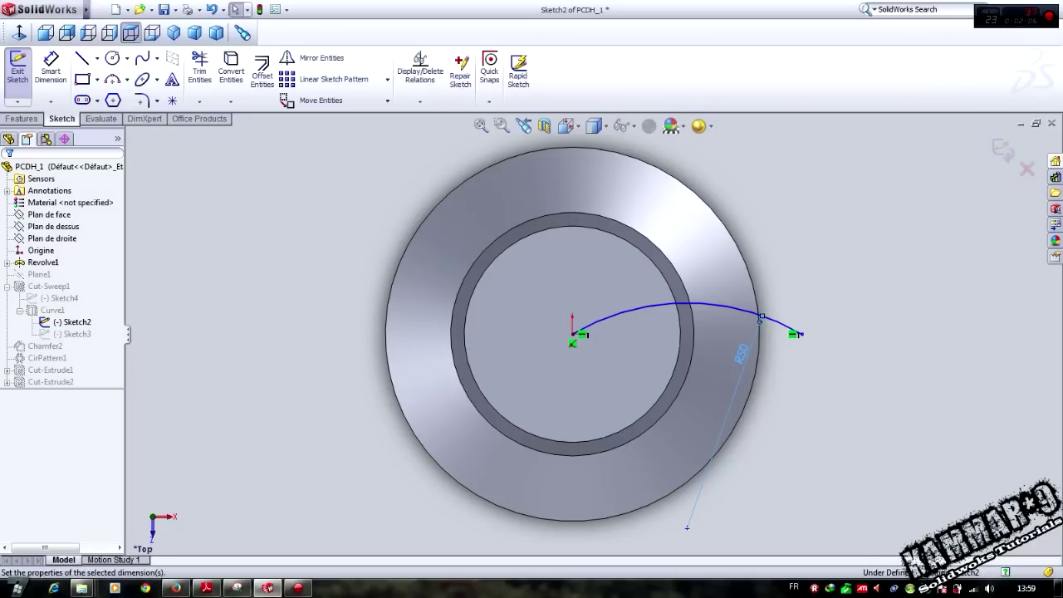
pyautogui.doubleClick(738, 353)
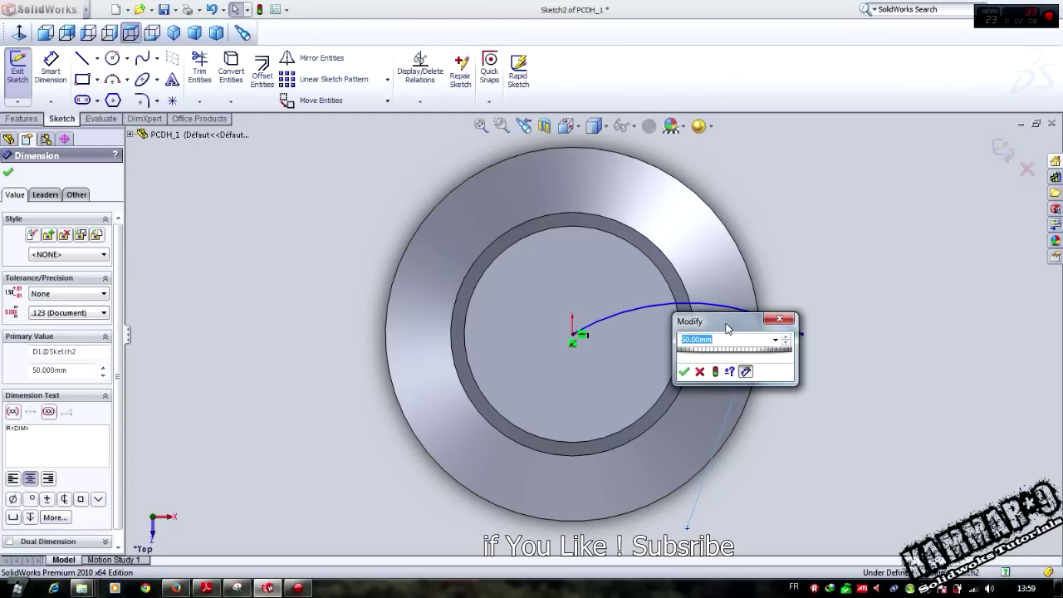
pyautogui.moveTo(731, 315); pyautogui.dragTo(933, 327)
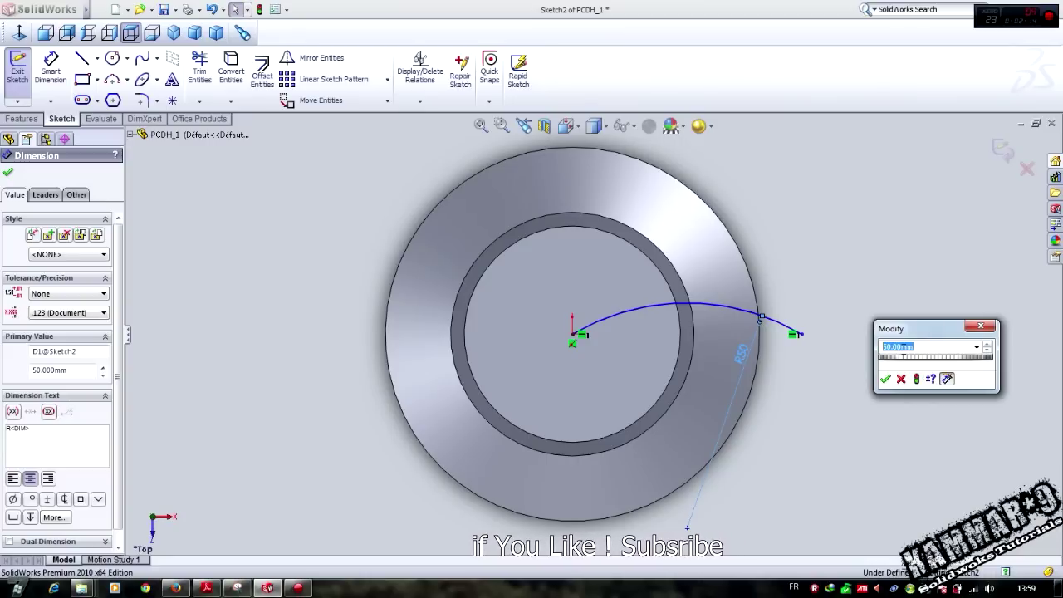
pyautogui.write('40')
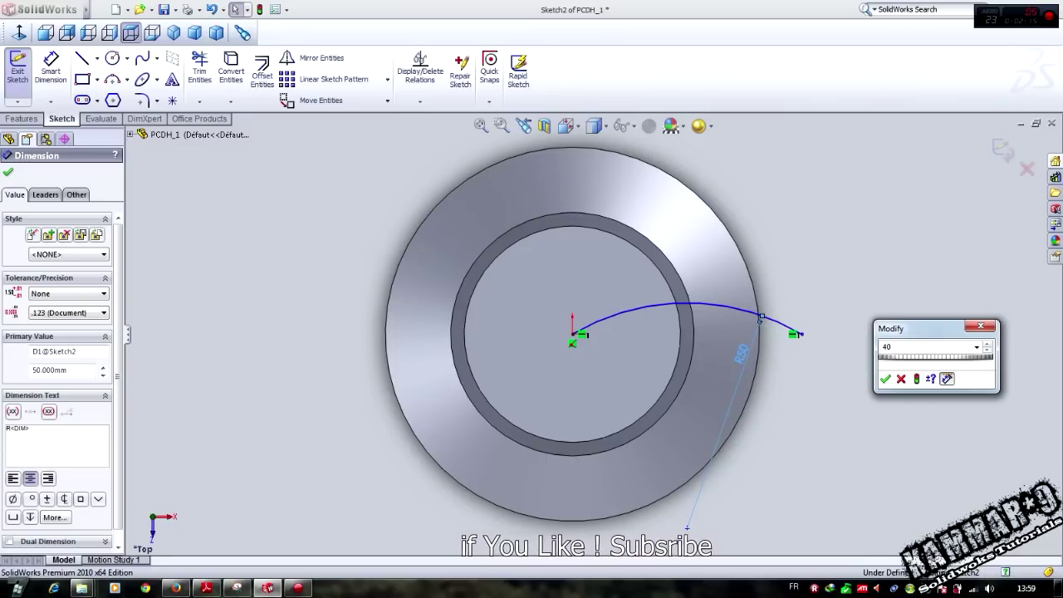
pyautogui.click(887, 378)
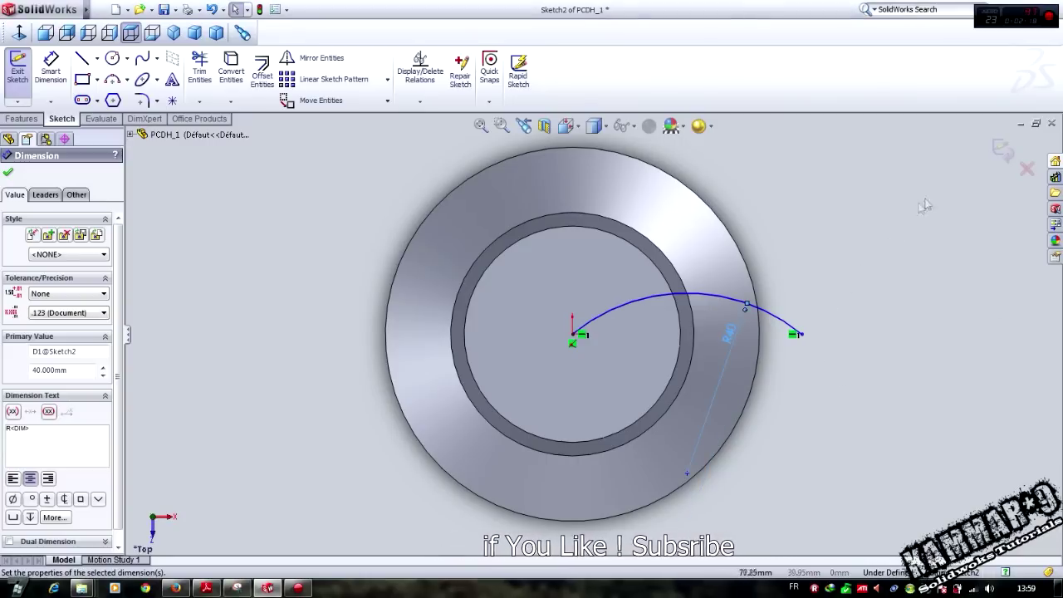
# - Set the radius of the tooth path arc to 30 mm and exit the sketch to rebuild the gear
pyautogui.doubleClick(731, 336)
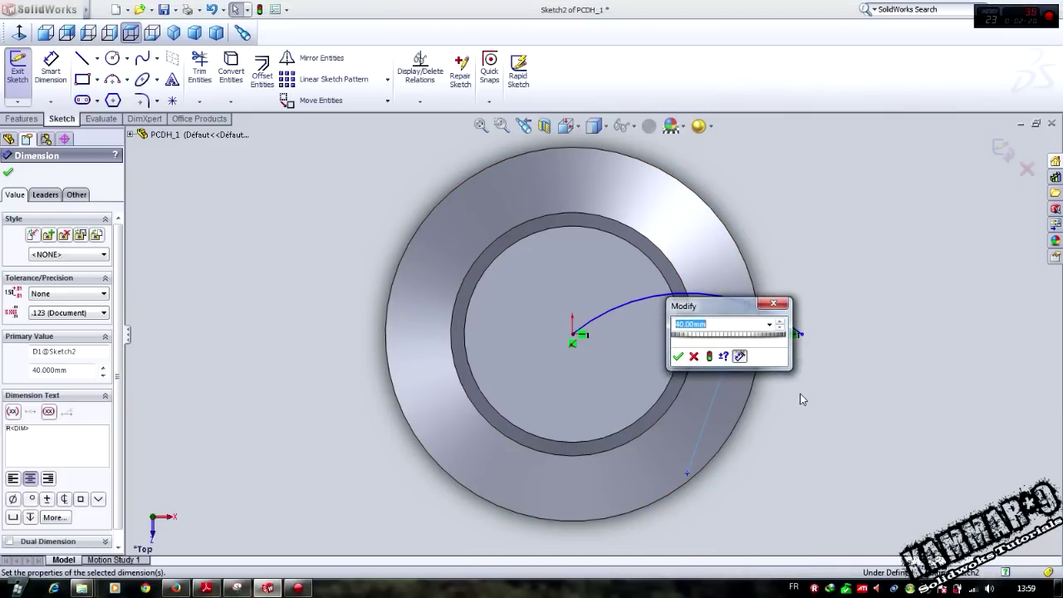
pyautogui.write('30')
pyautogui.press('Return')
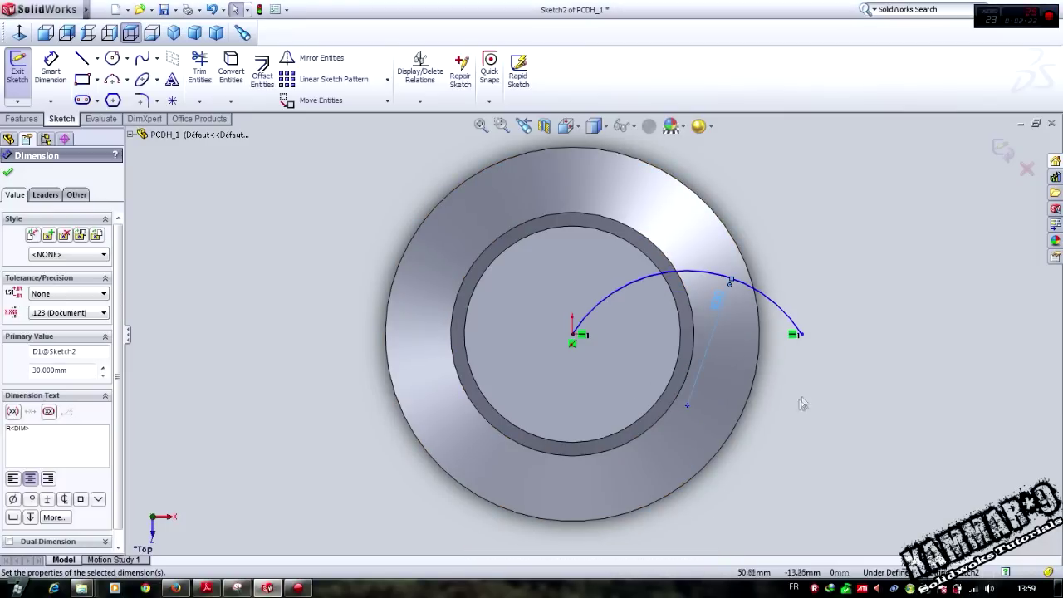
pyautogui.click(1002, 151)
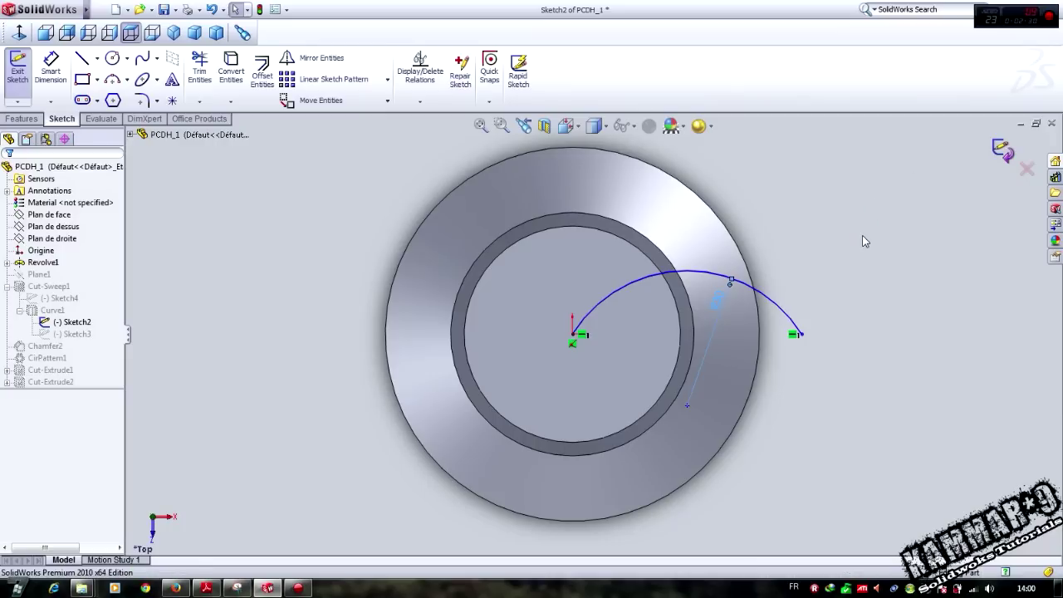
# - Examine the more strongly curved teeth around the rebuilt gear close up and from several angles
pyautogui.scroll(-4, 710, 336)
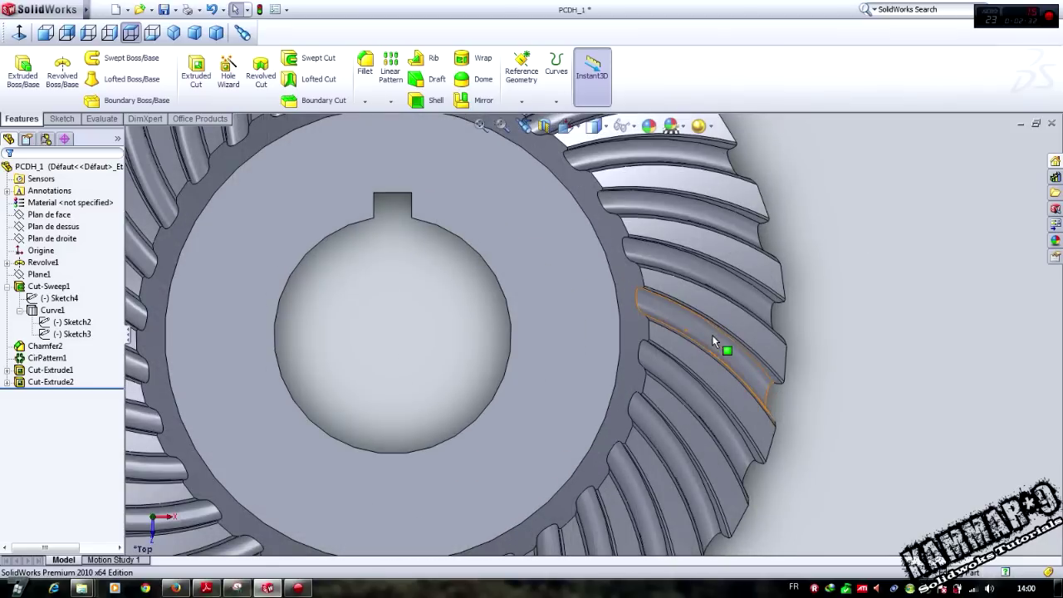
pyautogui.middleClick(714, 341)
pyautogui.moveTo(714, 342); pyautogui.dragTo(696, 316, button='middle')
pyautogui.scroll(4, 681, 323)
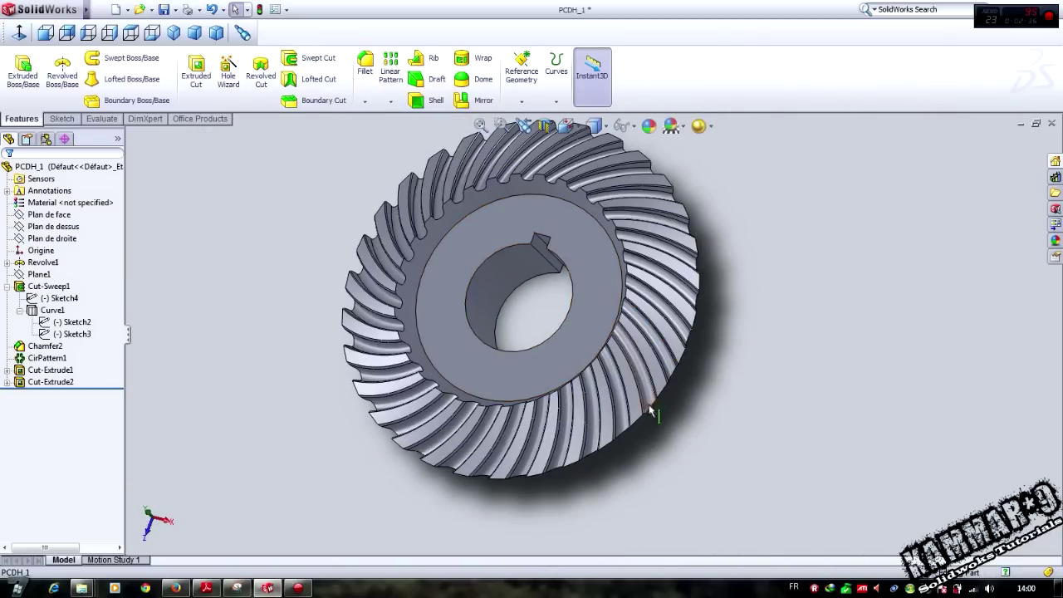
pyautogui.scroll(-3, 649, 410)
pyautogui.moveTo(649, 409); pyautogui.dragTo(640, 363, button='middle')
pyautogui.scroll(3, 641, 363)
pyautogui.middleClick(451, 255)
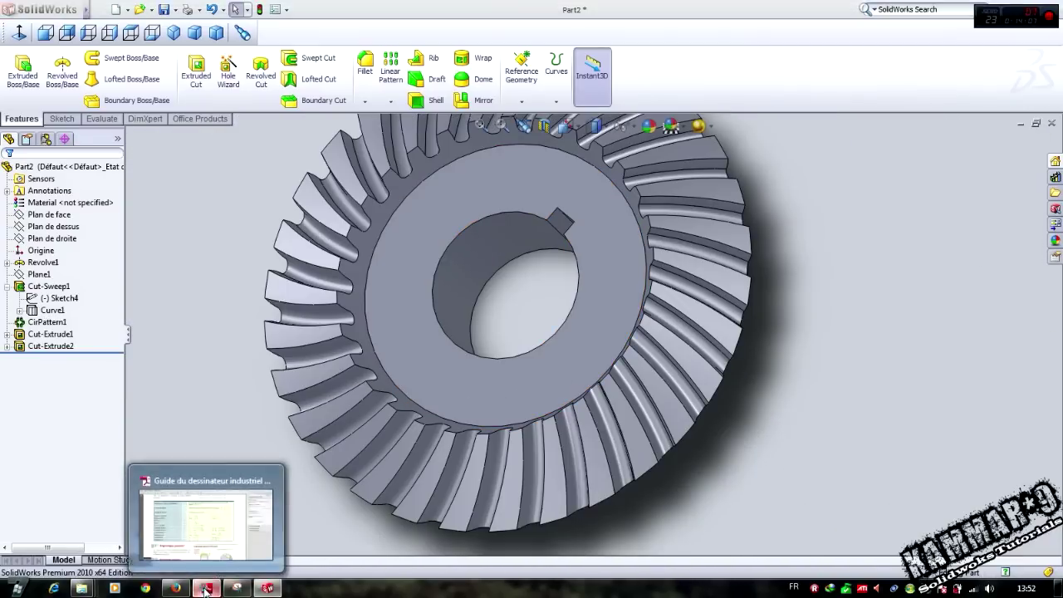
# - Consult the gear formulas and section 73.3 of the drafting guide PDF in Adobe Reader, and return to the SolidWorks part
pyautogui.click(206, 589)
pyautogui.scroll(-5, 333, 332)
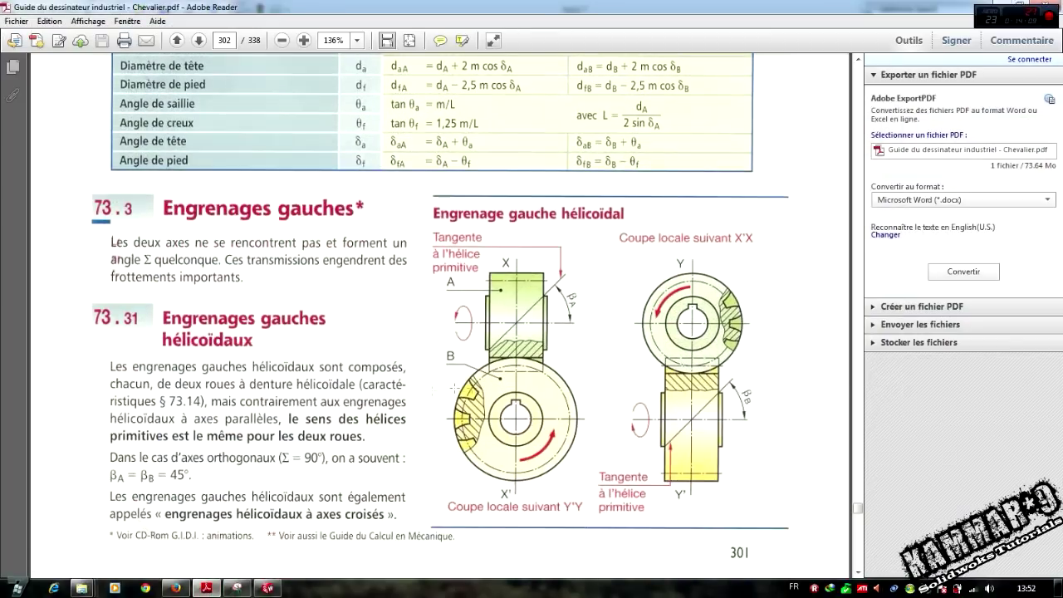
pyautogui.click(206, 588)
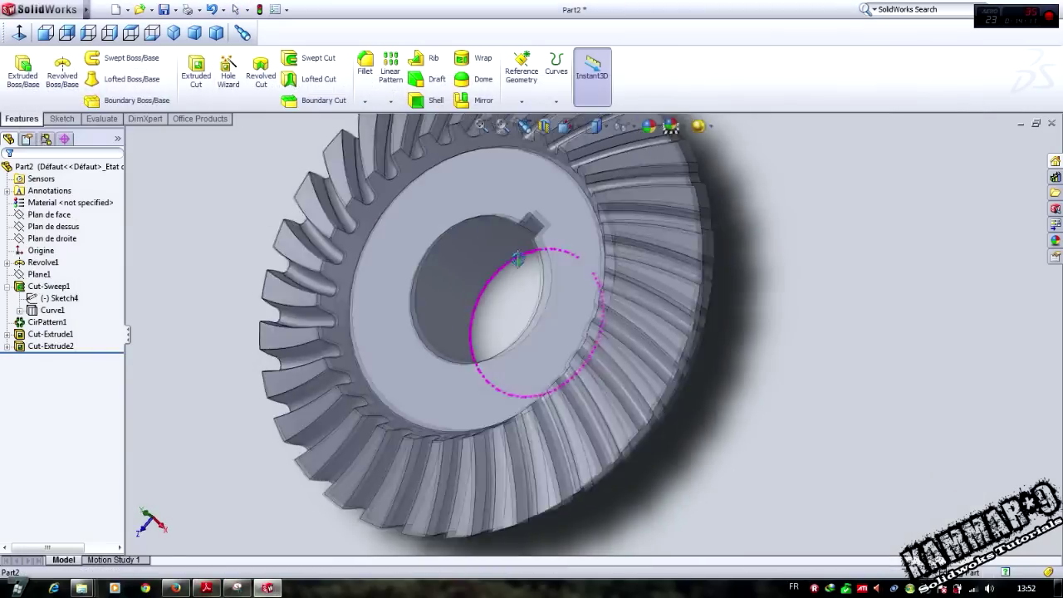